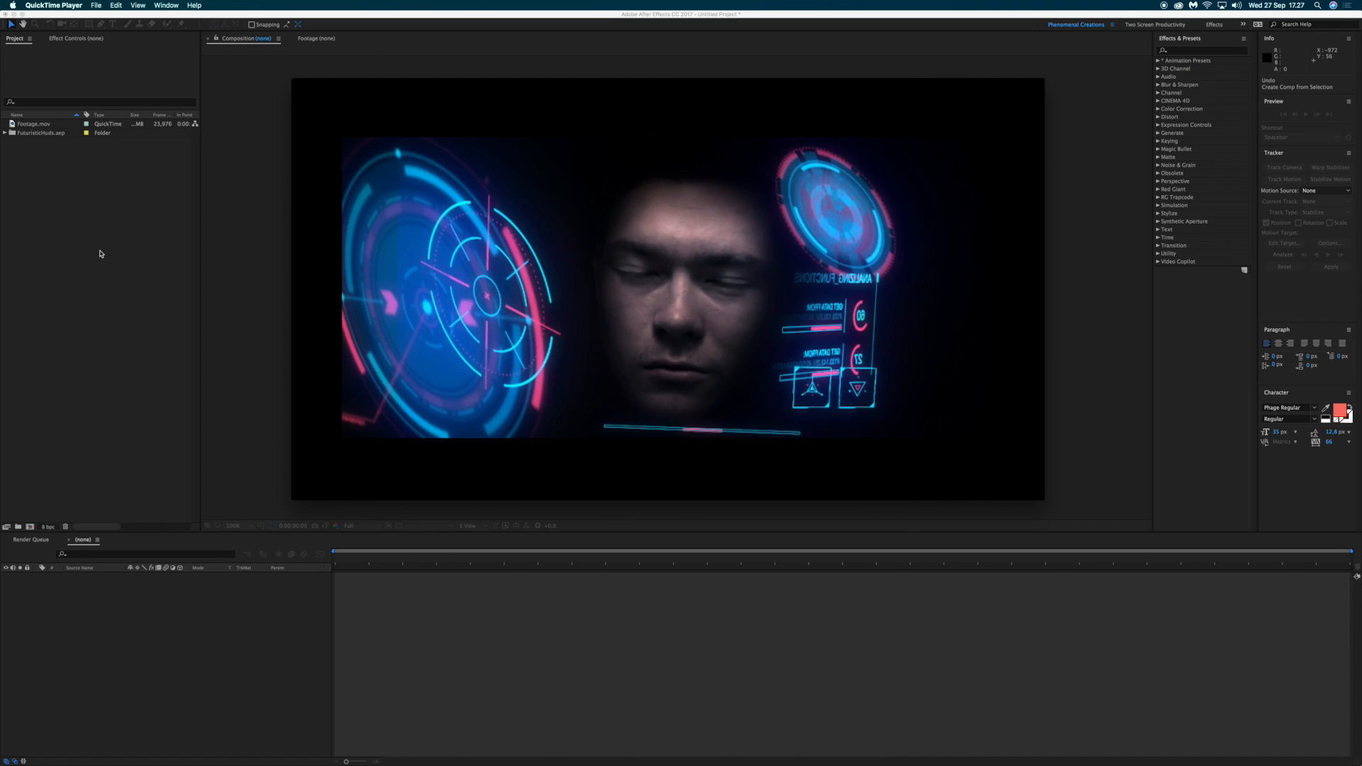
Step: Watch the finished demo fx video, close it, and return to After Effects
{"action": "mouse_move", "coordinate": [440, 288]}
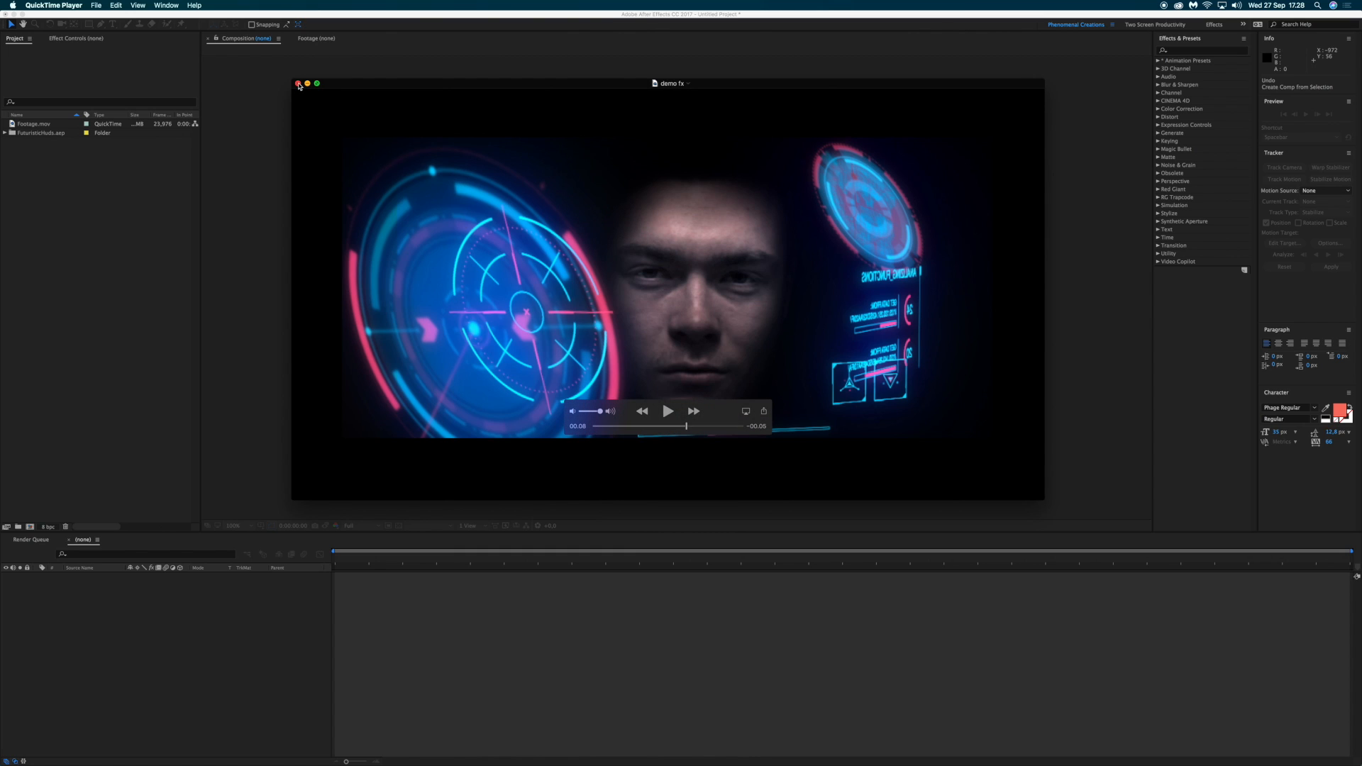
{"action": "left_click", "coordinate": [298, 84]}
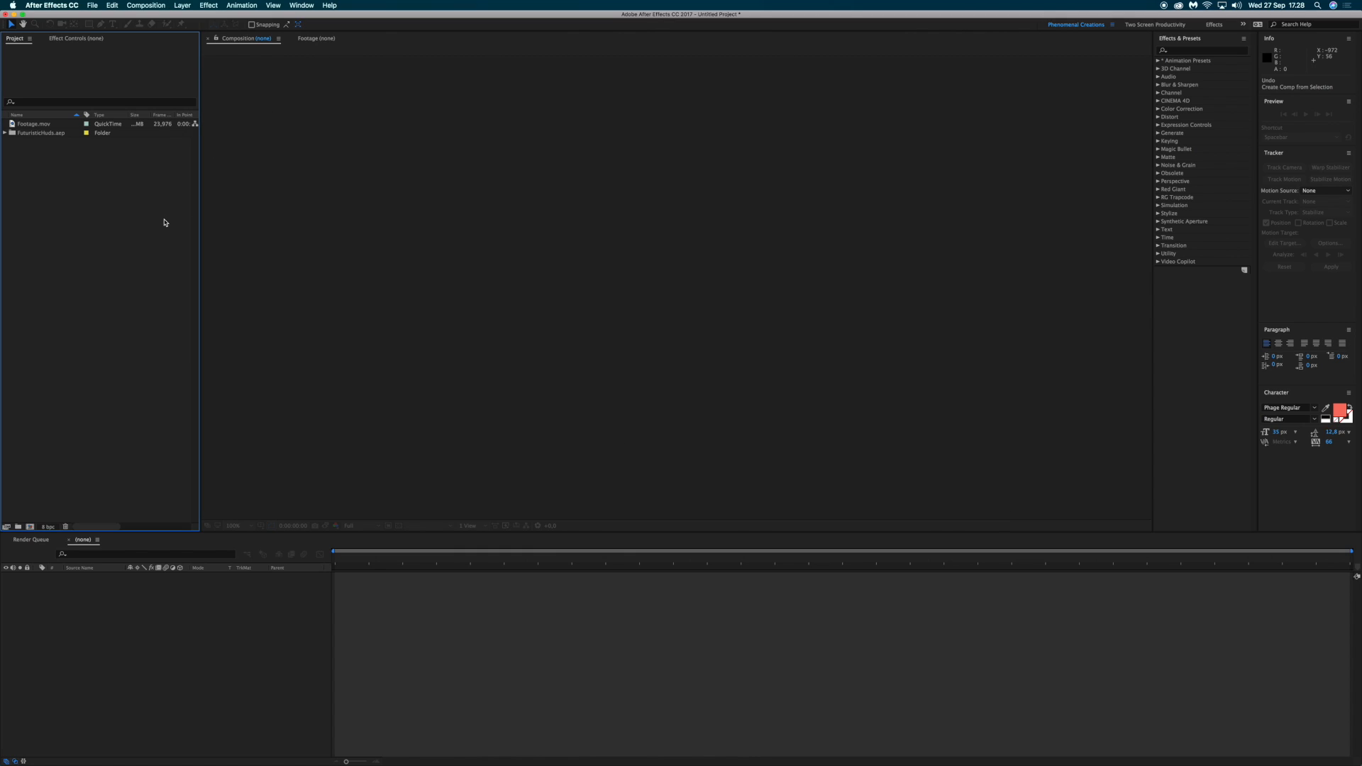
Step: Create a new composition from the Footage.mov clip in the project
{"action": "left_click", "coordinate": [45, 125]}
{"action": "left_click", "coordinate": [41, 134]}
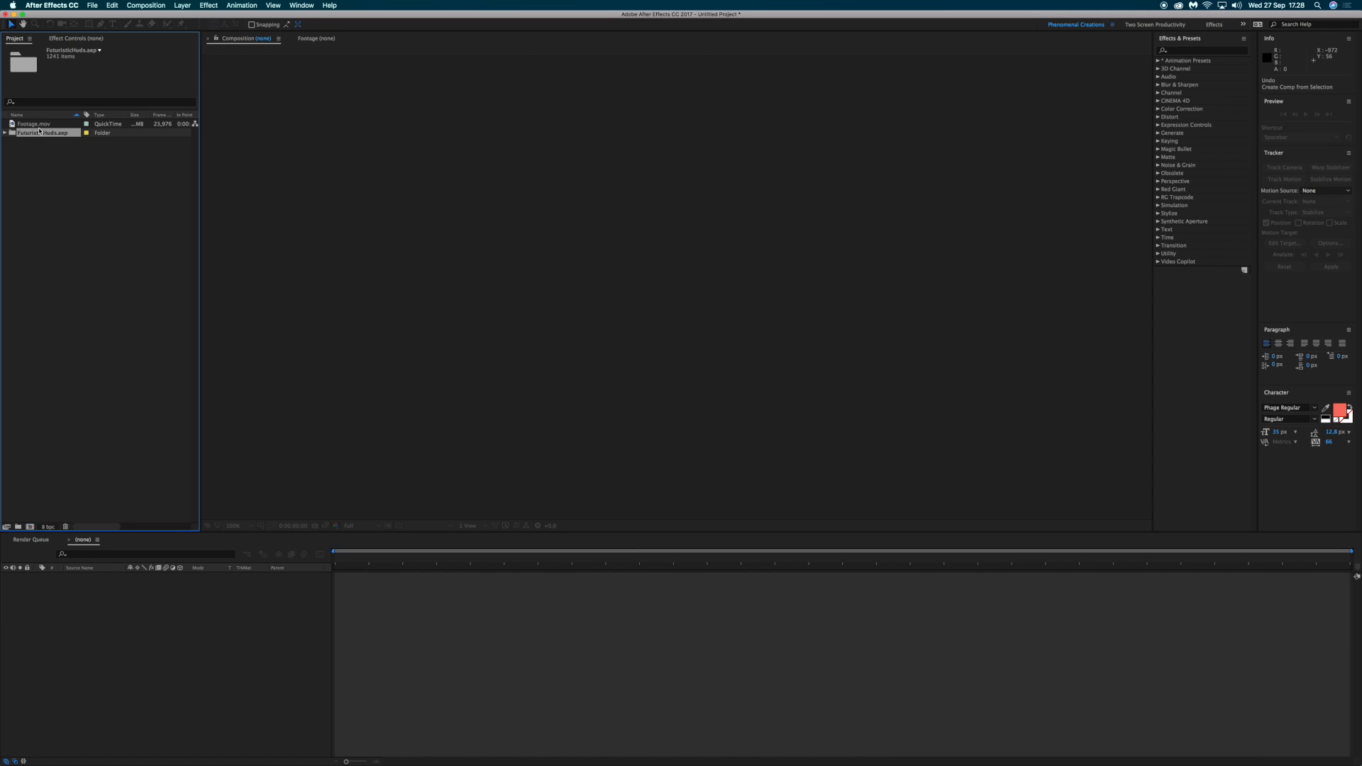
{"action": "left_click", "coordinate": [44, 126]}
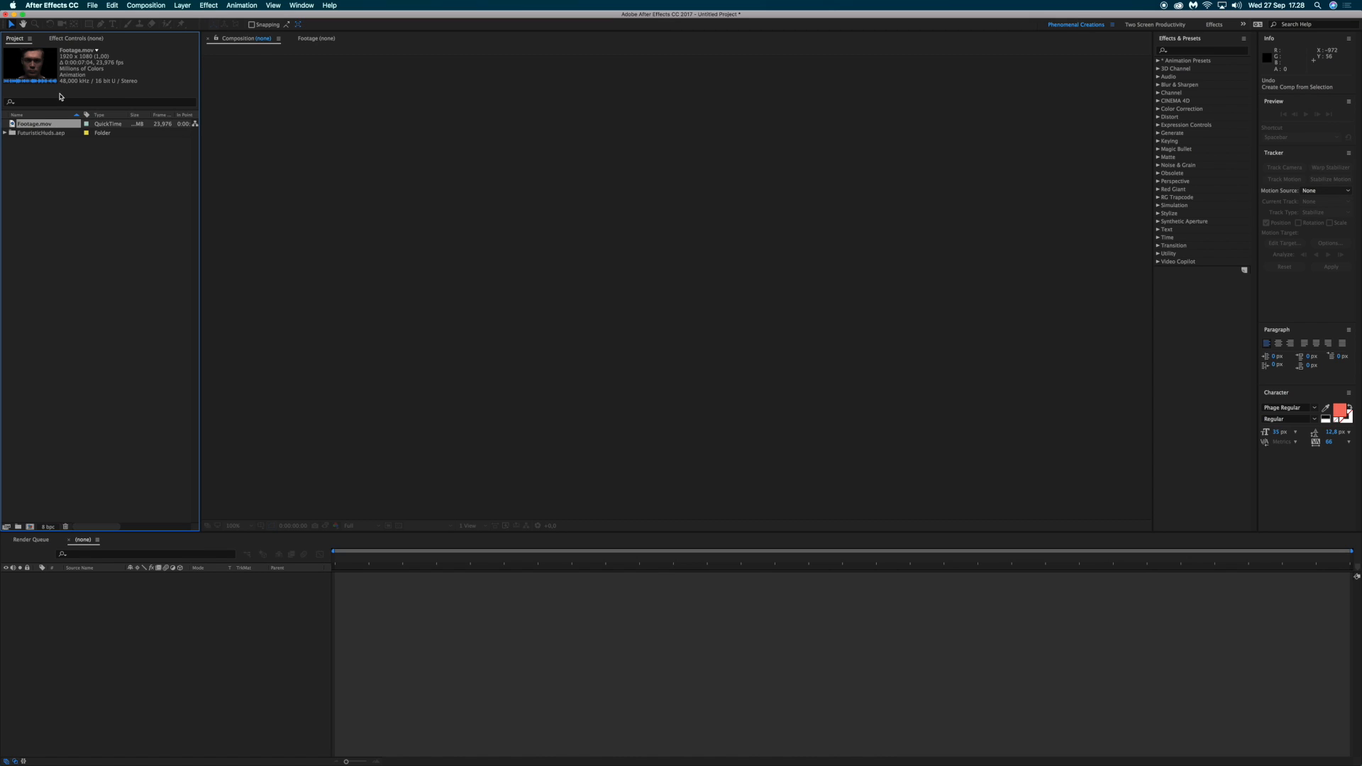
{"action": "left_click", "coordinate": [30, 134]}
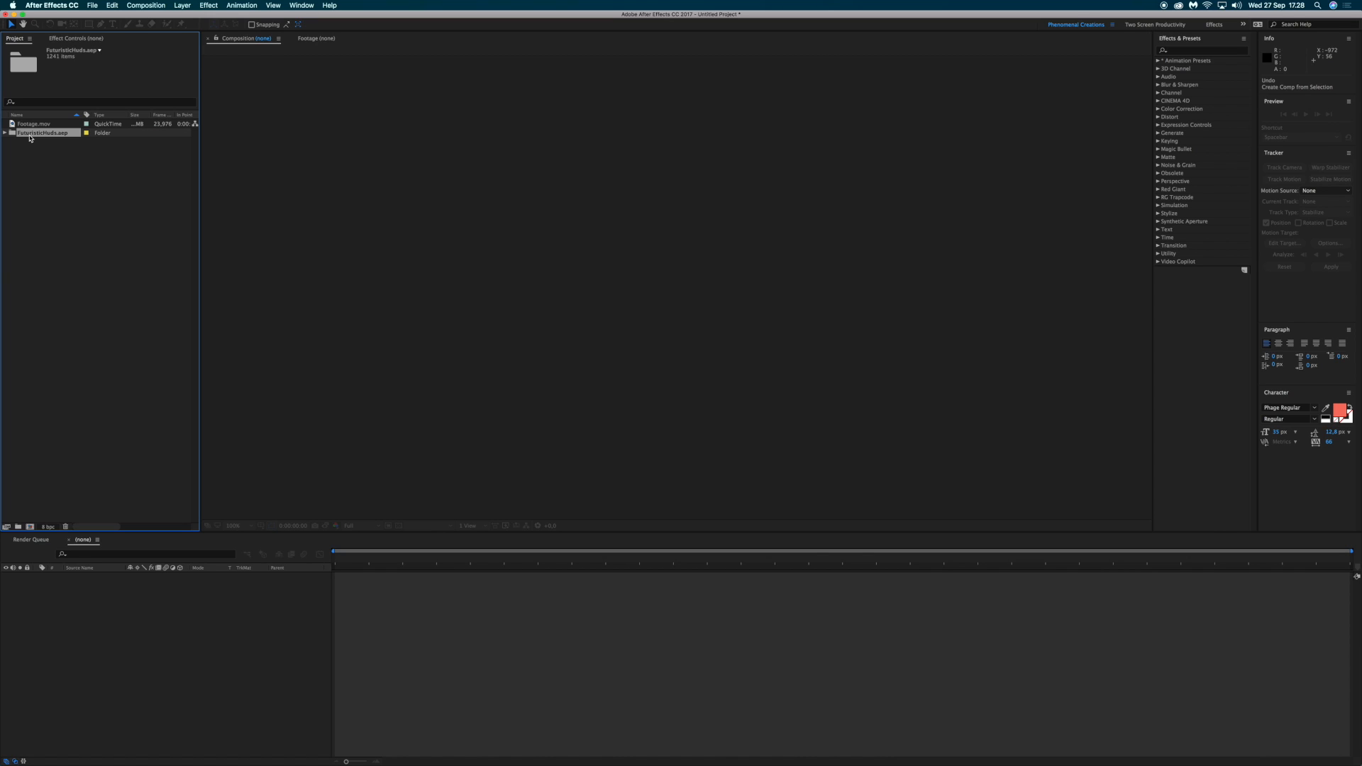
{"action": "left_click", "coordinate": [44, 124]}
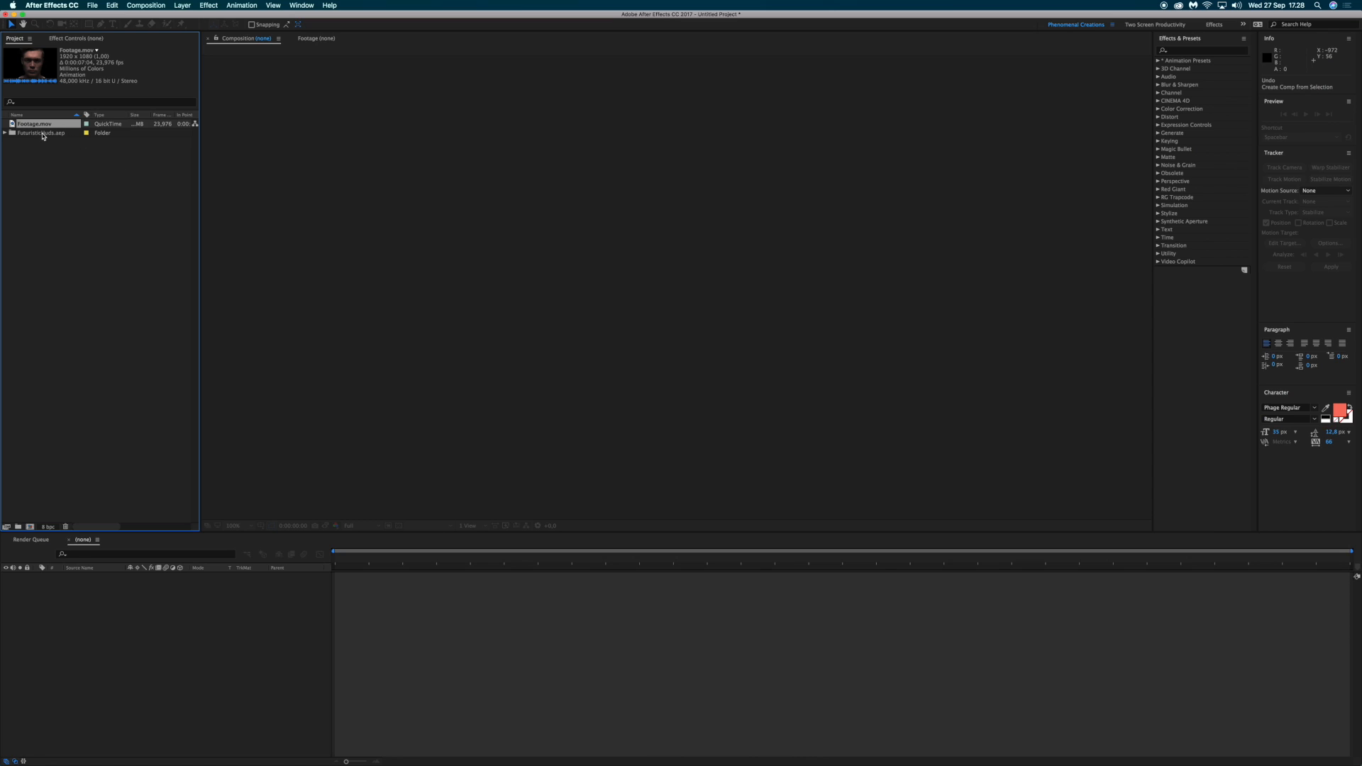
{"action": "left_click_drag", "start_coordinate": [41, 125], "coordinate": [30, 525]}
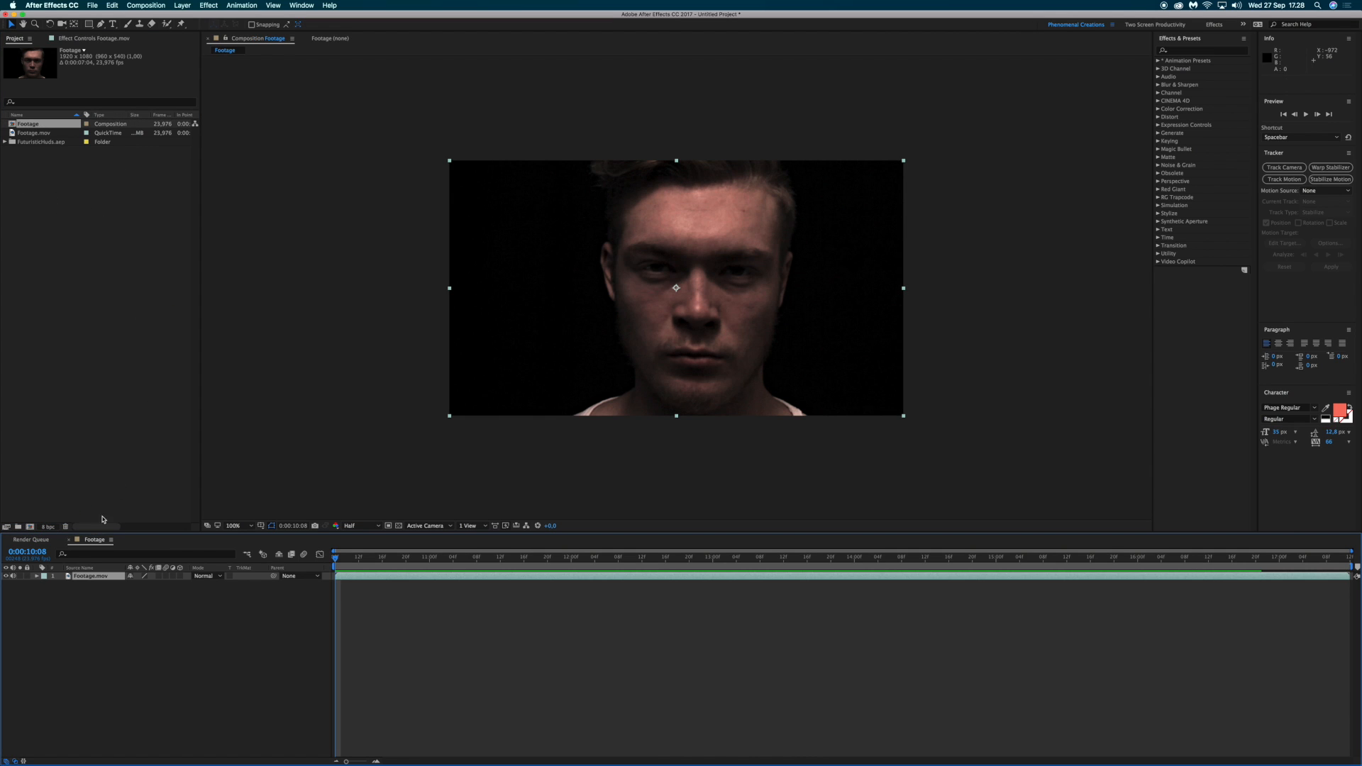
Step: Play and scrub through the Footage composition to examine the head movement, ending near the start at 0:00:10:09
{"action": "key", "text": "space"}
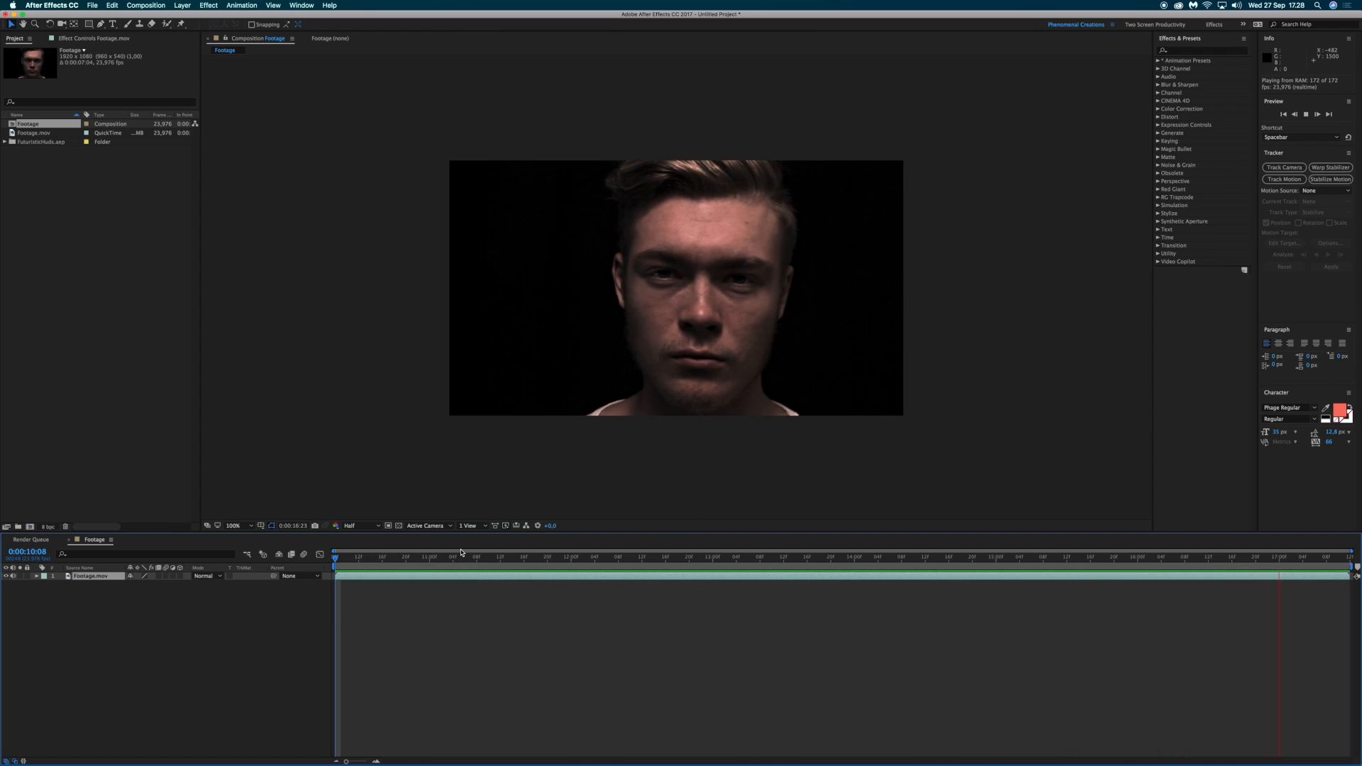
{"action": "key", "text": "space"}
{"action": "left_click_drag", "start_coordinate": [358, 557], "coordinate": [388, 559]}
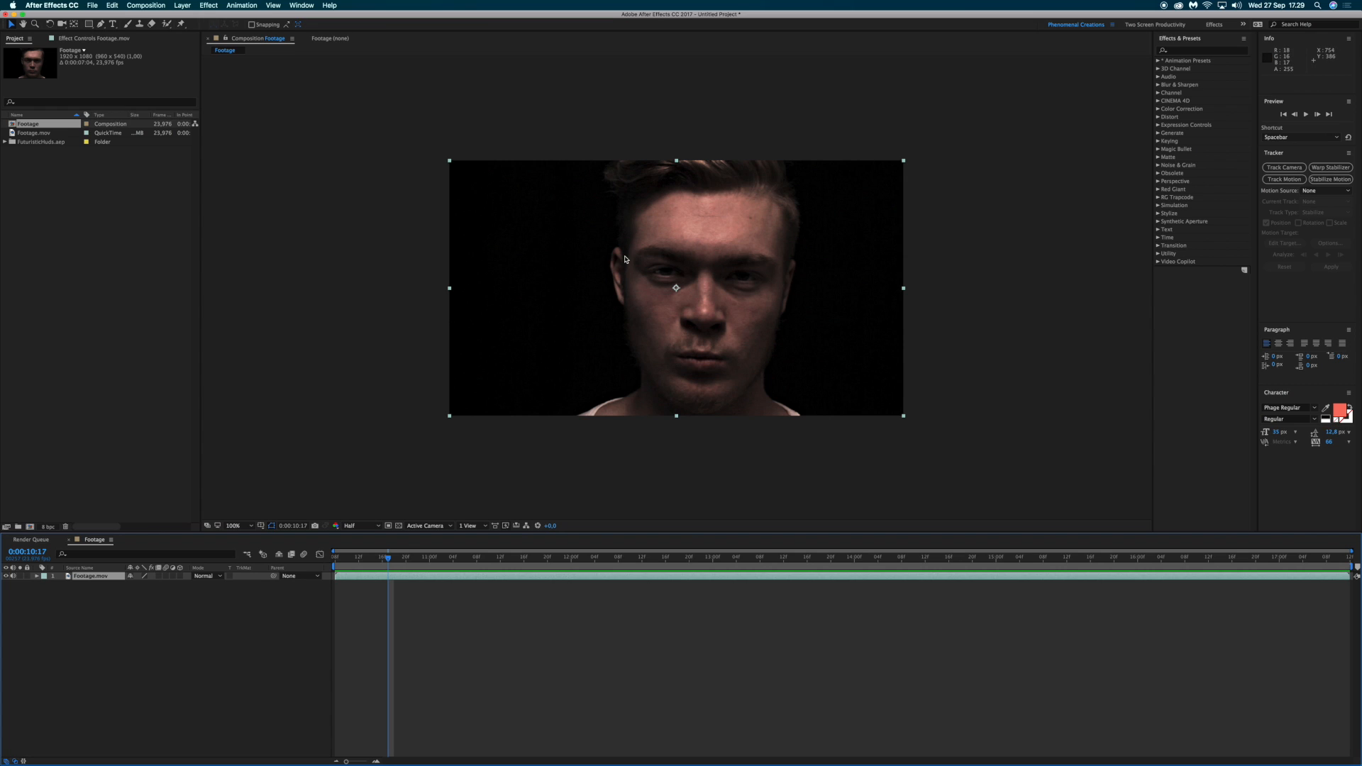
{"action": "left_click_drag", "start_coordinate": [386, 560], "coordinate": [643, 557]}
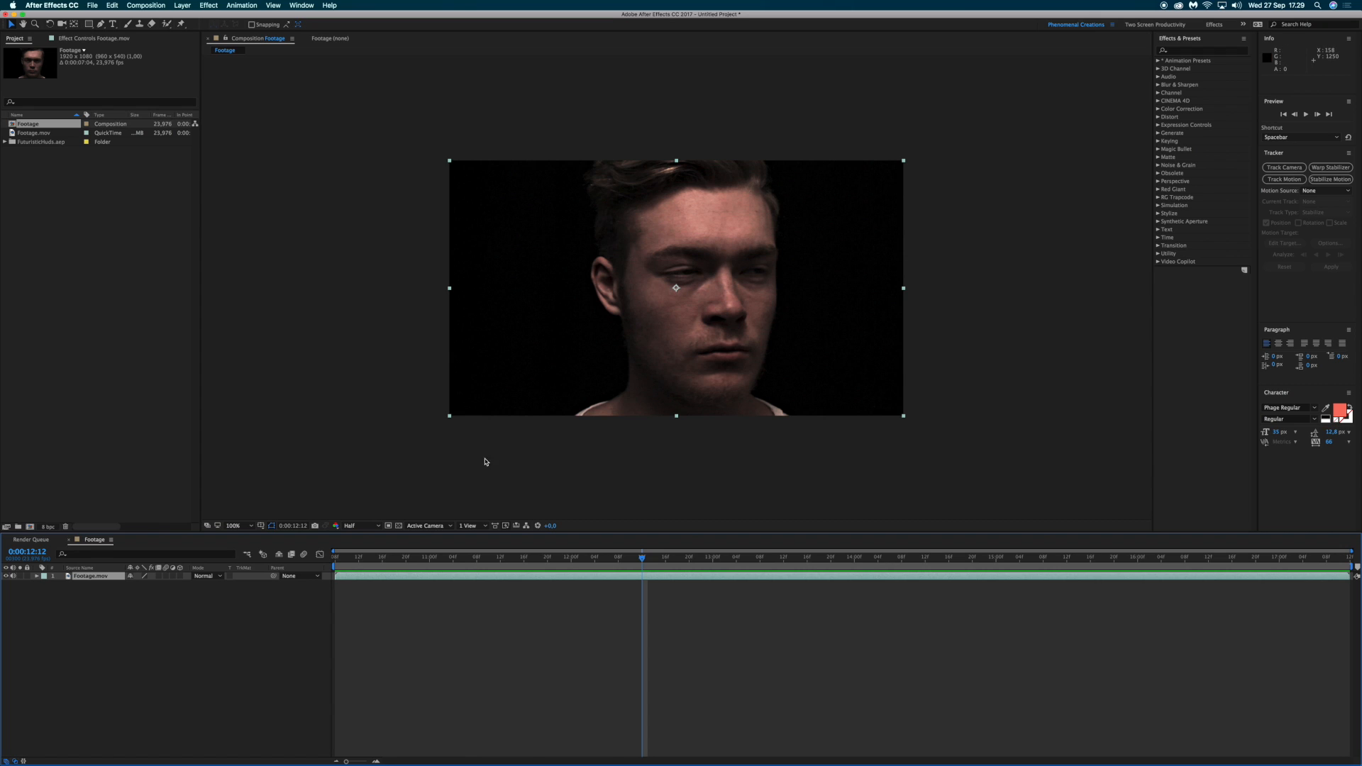
{"action": "mouse_move", "coordinate": [350, 559]}
{"action": "left_mouse_down"}
{"action": "mouse_move", "coordinate": [410, 559]}
{"action": "mouse_move", "coordinate": [339, 563]}
{"action": "left_mouse_up"}
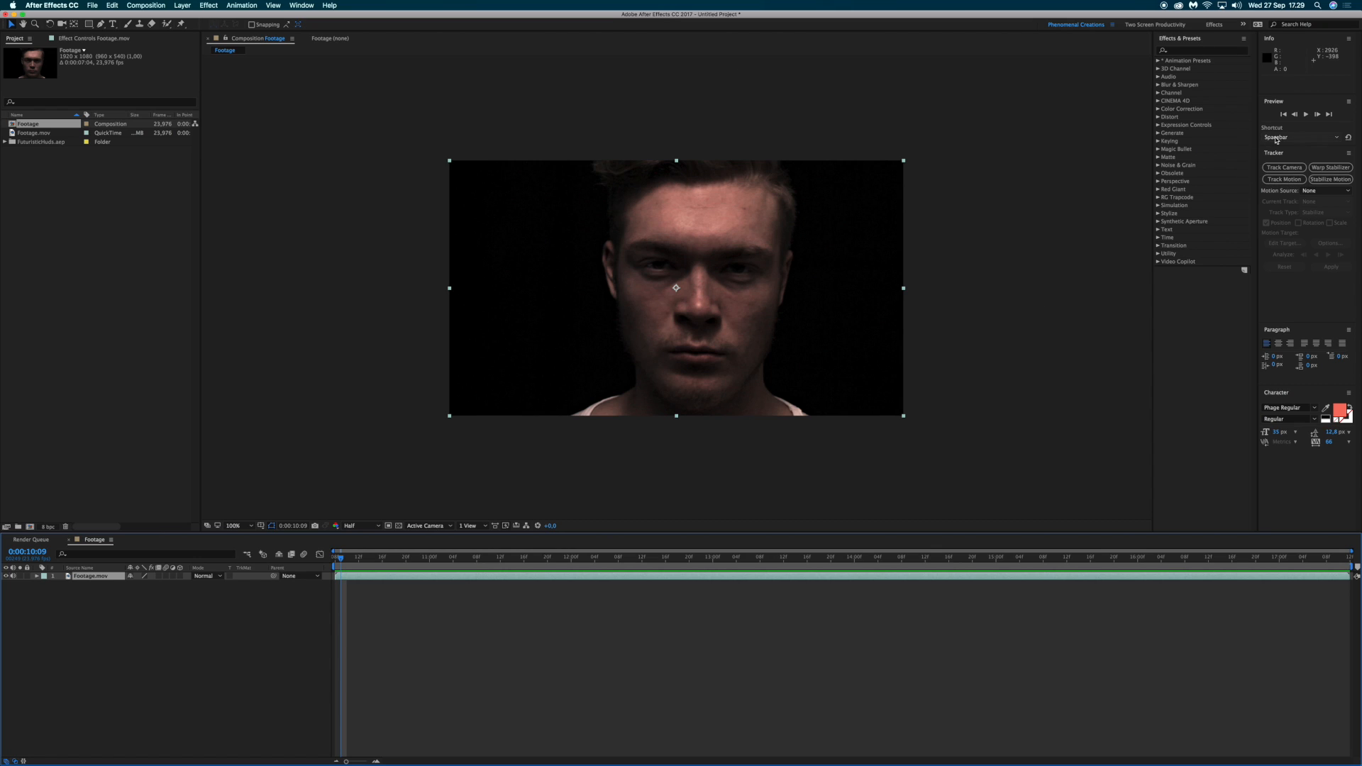
{"action": "left_click", "coordinate": [298, 6]}
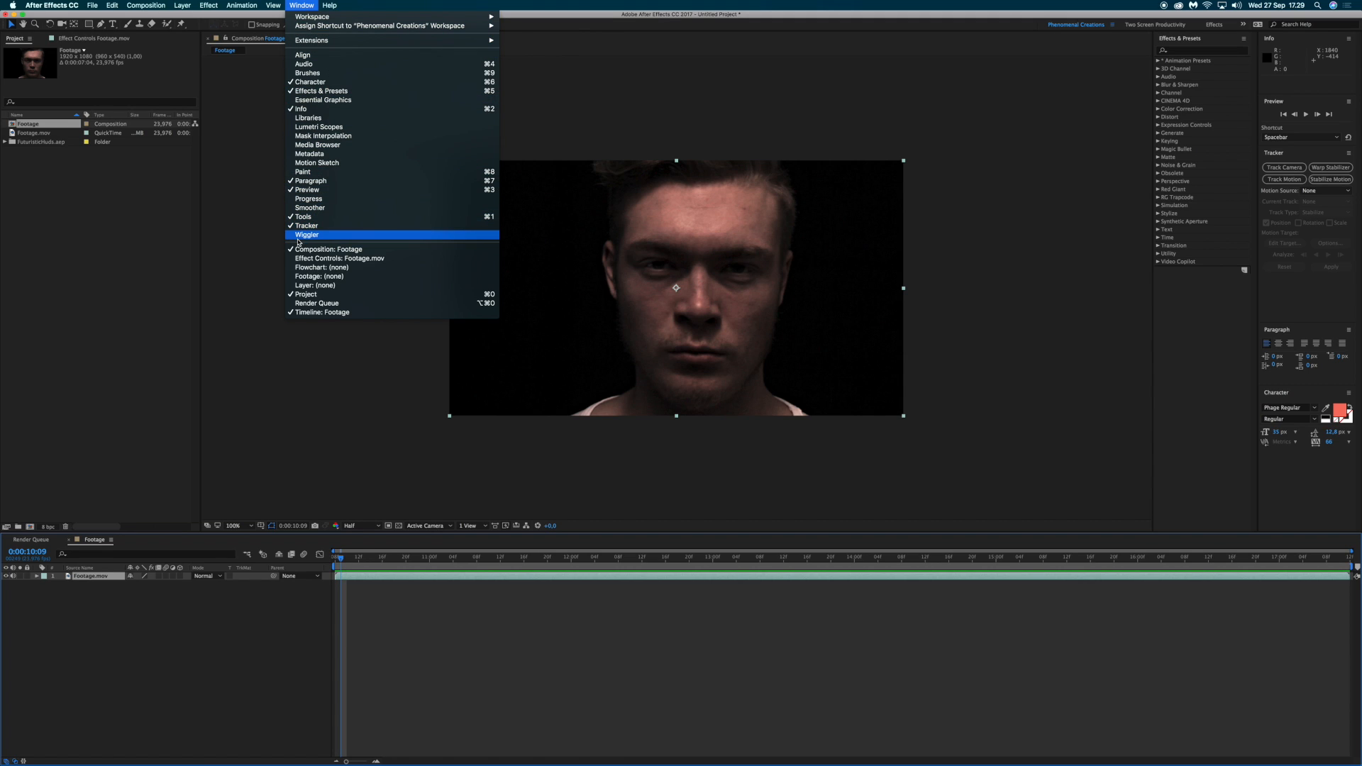
{"action": "left_click", "coordinate": [319, 276]}
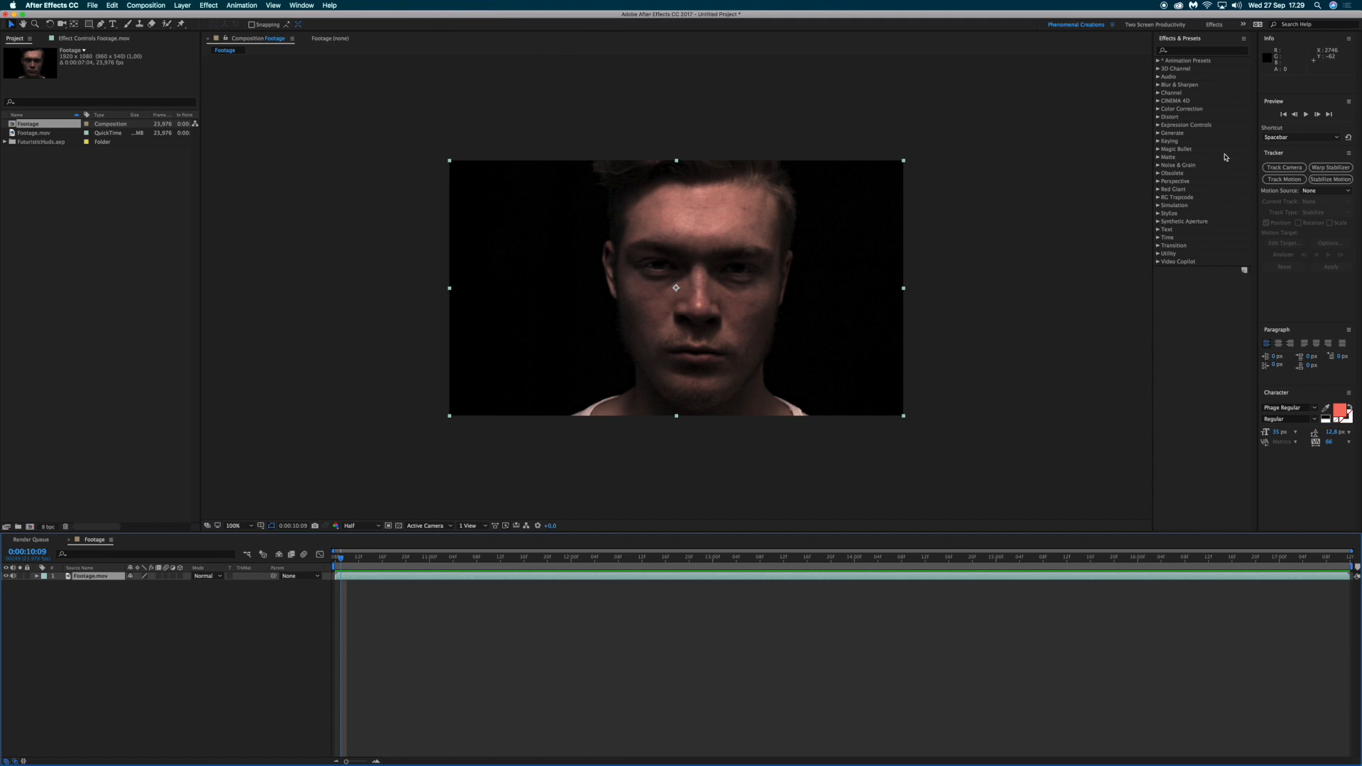
Step: Find the 3D Camera Tracker effect and apply it to the footage layer
{"action": "left_click", "coordinate": [1192, 51]}
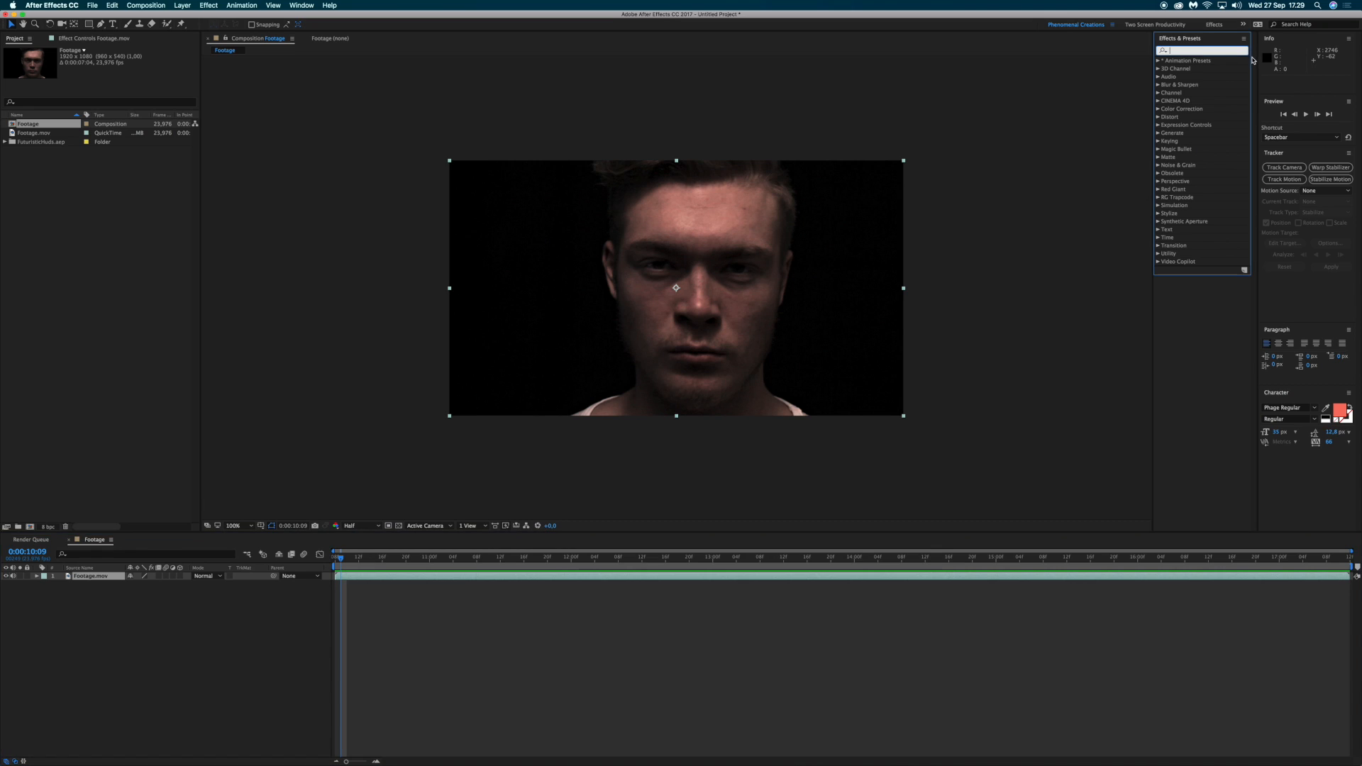
{"action": "type", "text": "3d camer"}
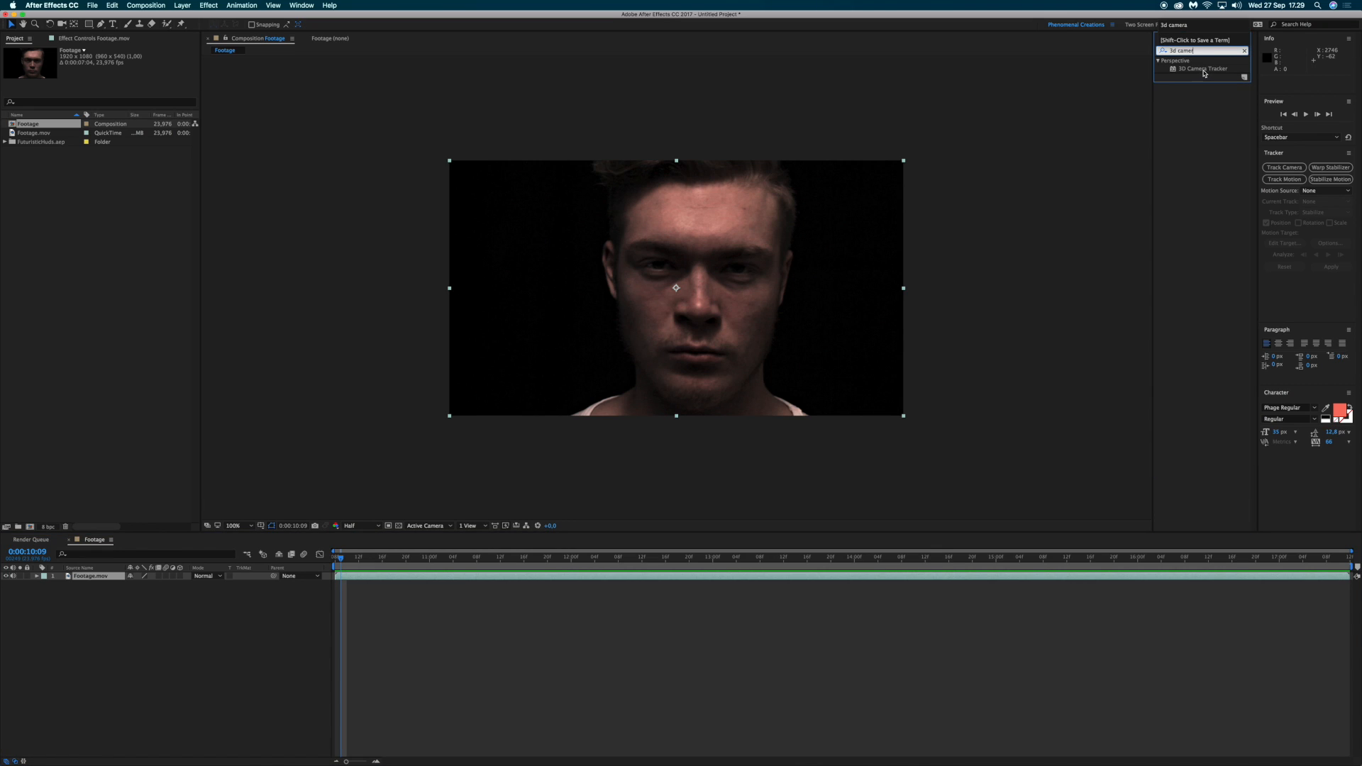
{"action": "left_click_drag", "start_coordinate": [1205, 68], "coordinate": [666, 225]}
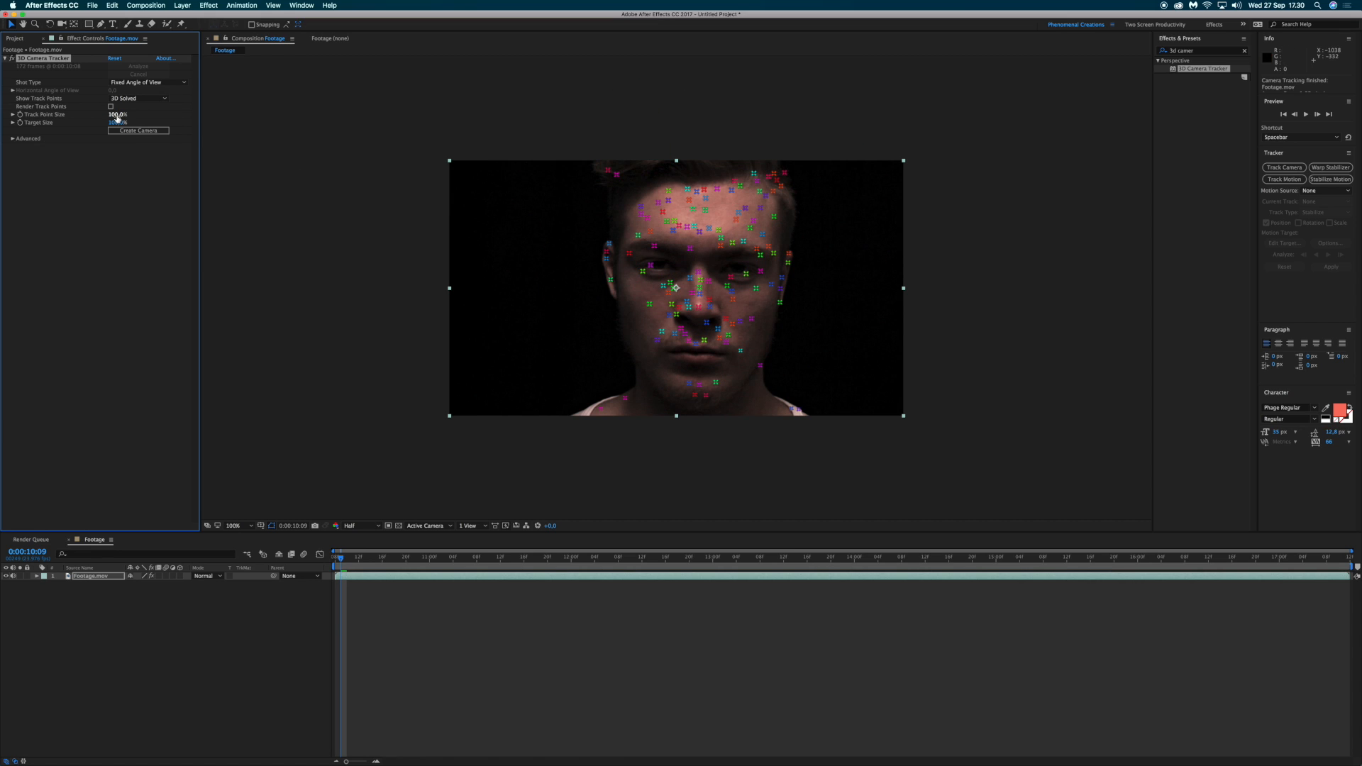
Step: Reduce the tracker's track point and target sizes, and create a null and camera from the track points across the face
{"action": "left_click_drag", "start_coordinate": [118, 116], "coordinate": [90, 122]}
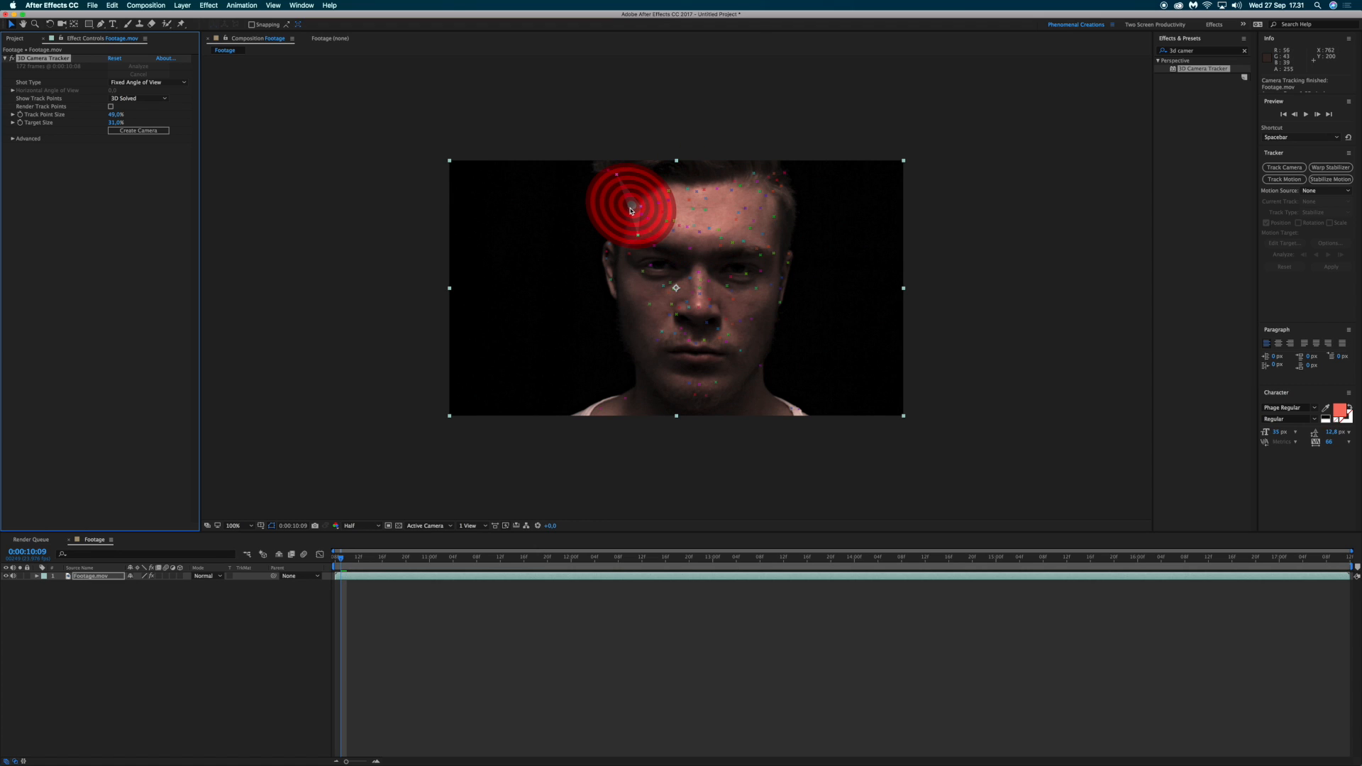
{"action": "left_click", "coordinate": [622, 232]}
{"action": "mouse_move", "coordinate": [622, 232]}
{"action": "left_mouse_down"}
{"action": "mouse_move", "coordinate": [622, 273]}
{"action": "mouse_move", "coordinate": [664, 365]}
{"action": "mouse_move", "coordinate": [733, 369]}
{"action": "mouse_move", "coordinate": [770, 273]}
{"action": "mouse_move", "coordinate": [765, 217]}
{"action": "mouse_move", "coordinate": [713, 186]}
{"action": "left_mouse_up"}
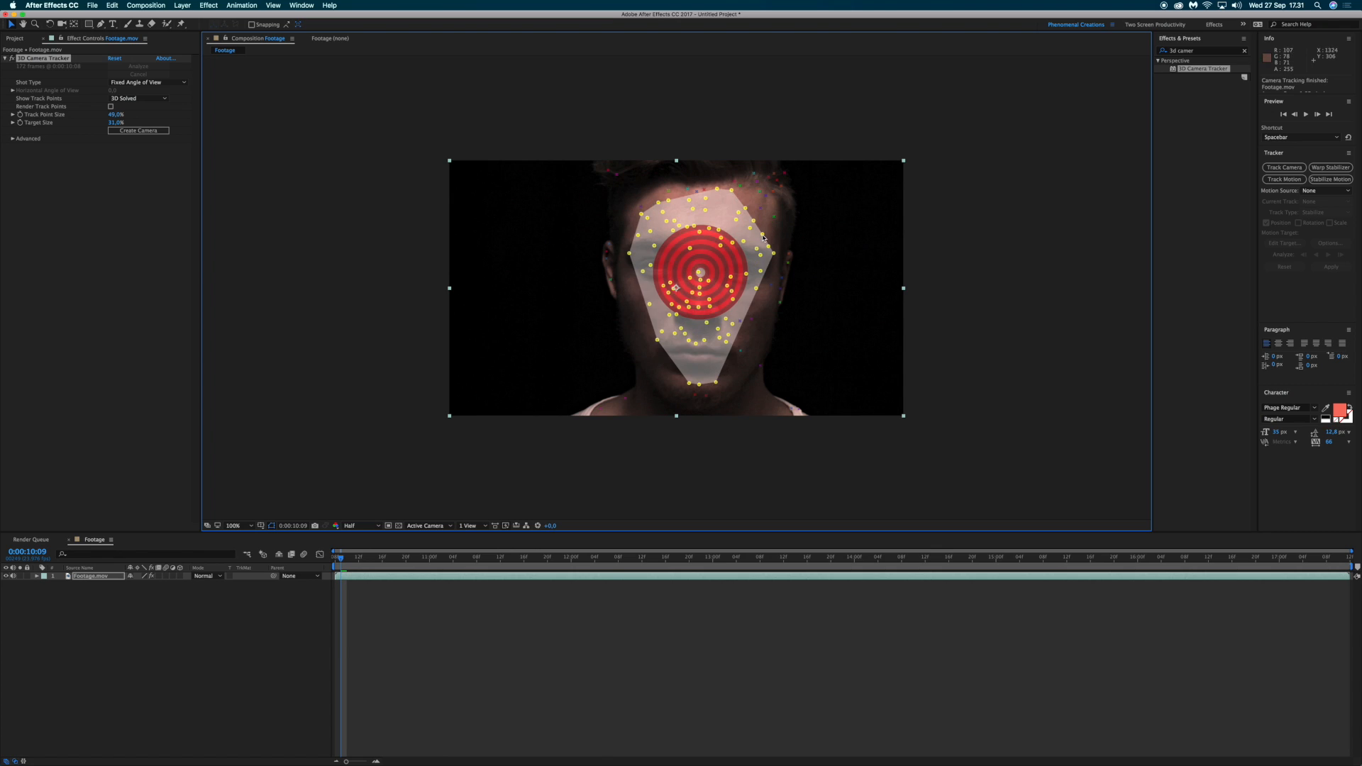
{"action": "right_click", "coordinate": [702, 261]}
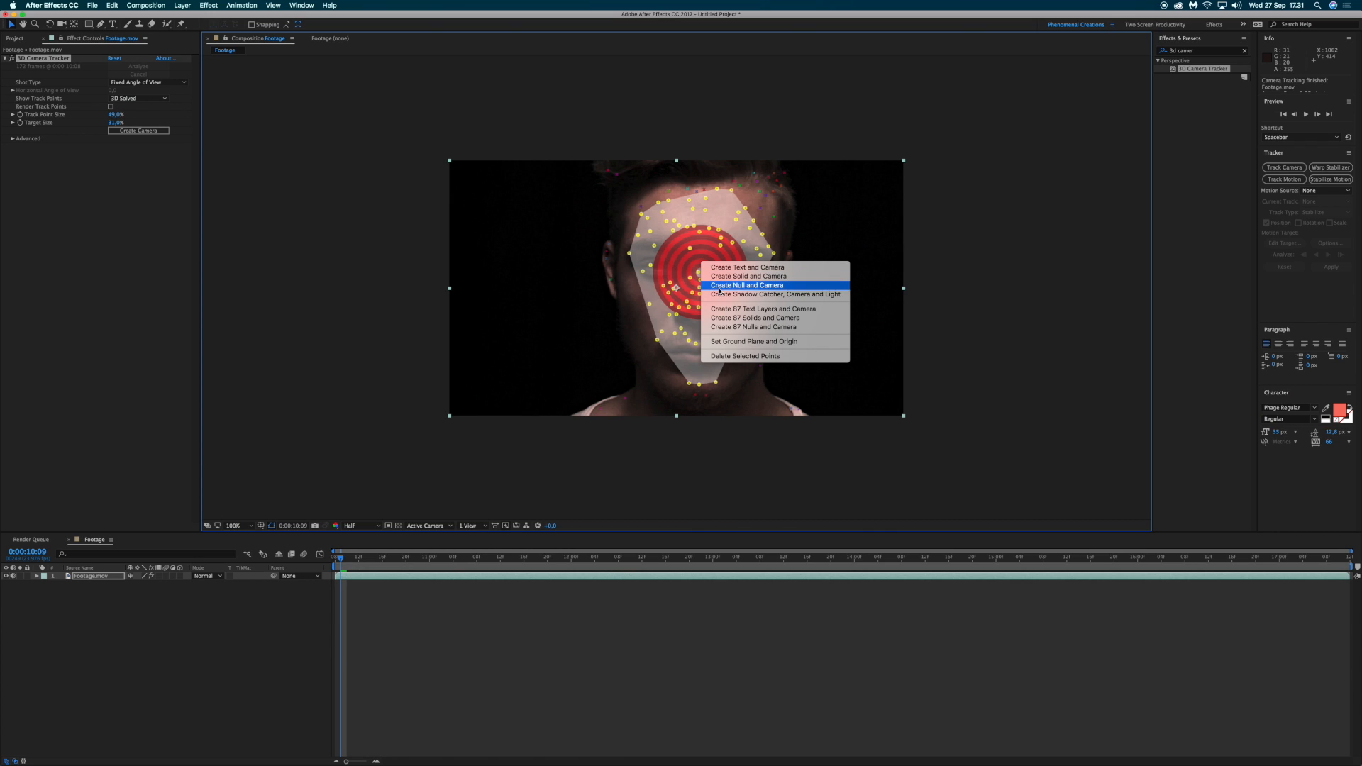
{"action": "left_click", "coordinate": [720, 286]}
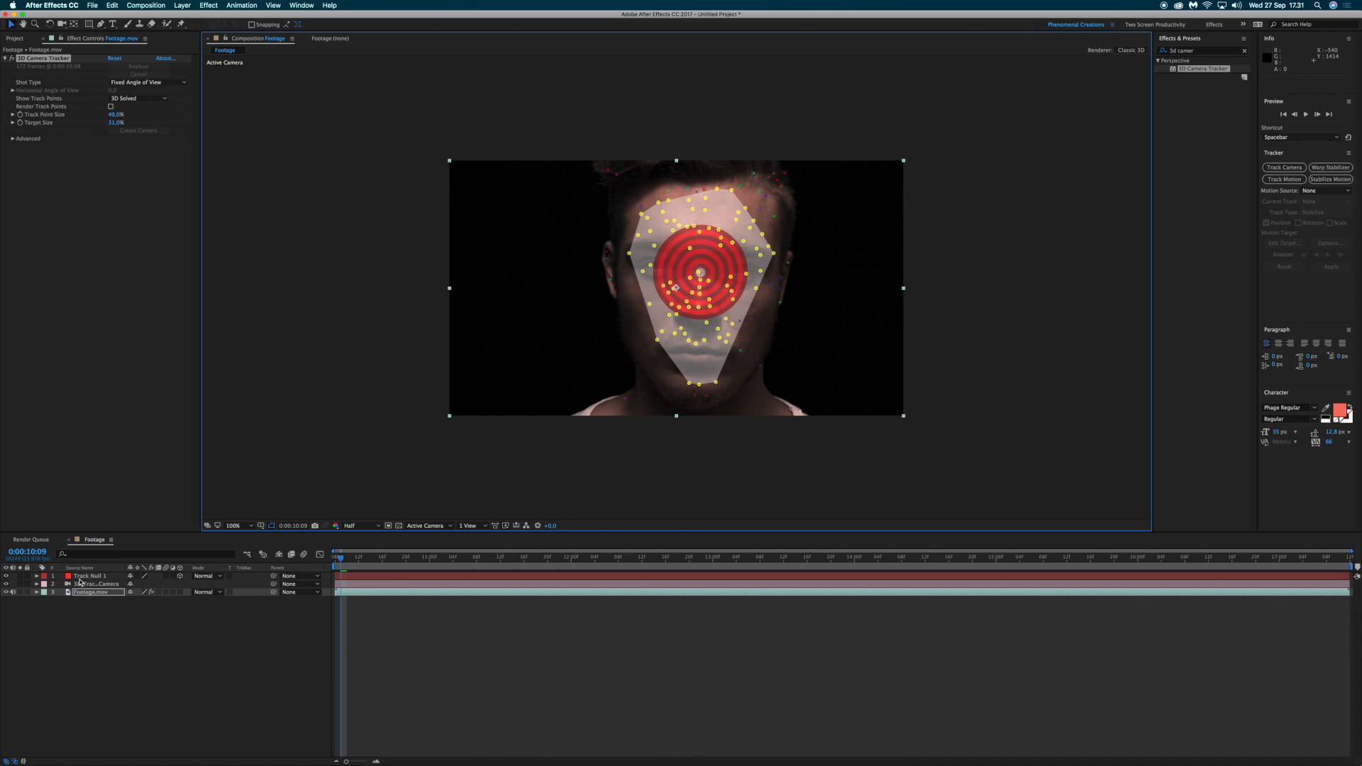
Step: Create a solid from the same selected face track points and deselect all layers
{"action": "right_click", "coordinate": [705, 254]}
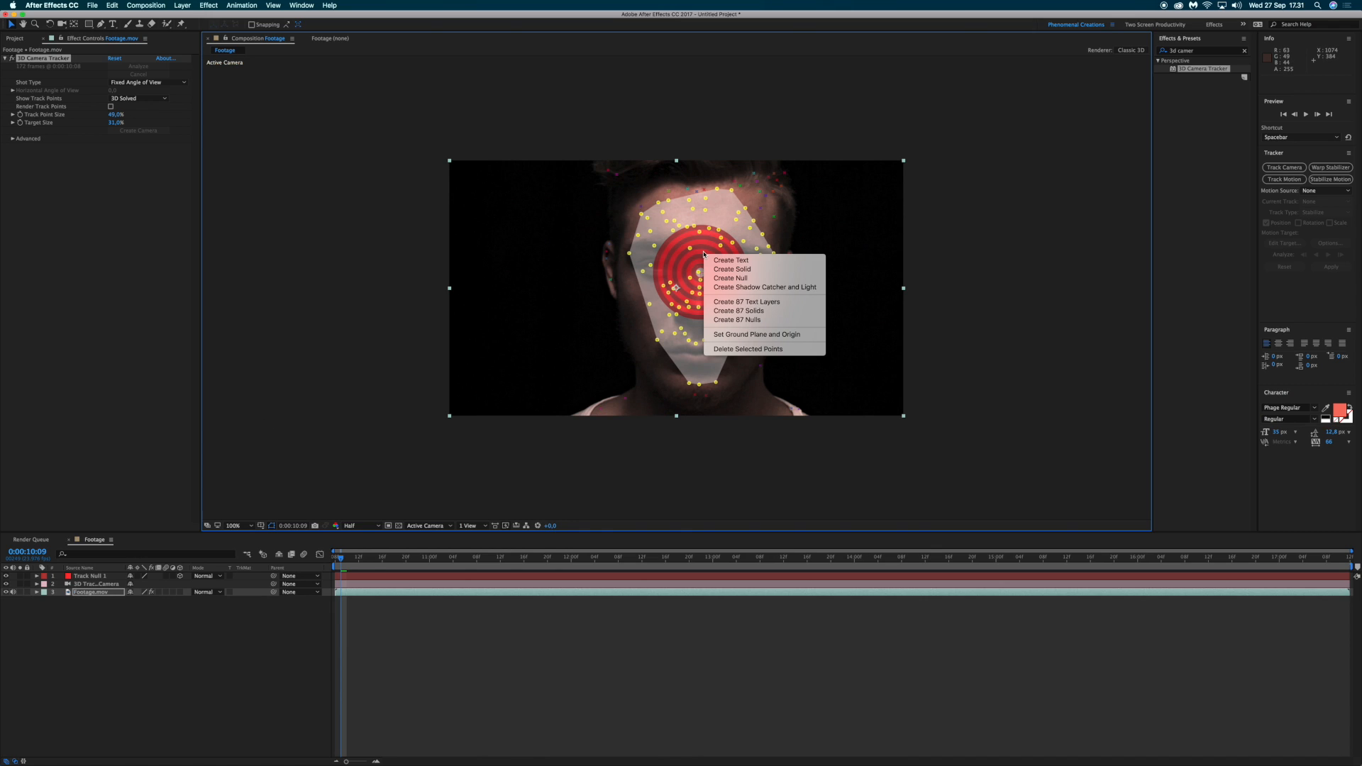
{"action": "left_click", "coordinate": [723, 270]}
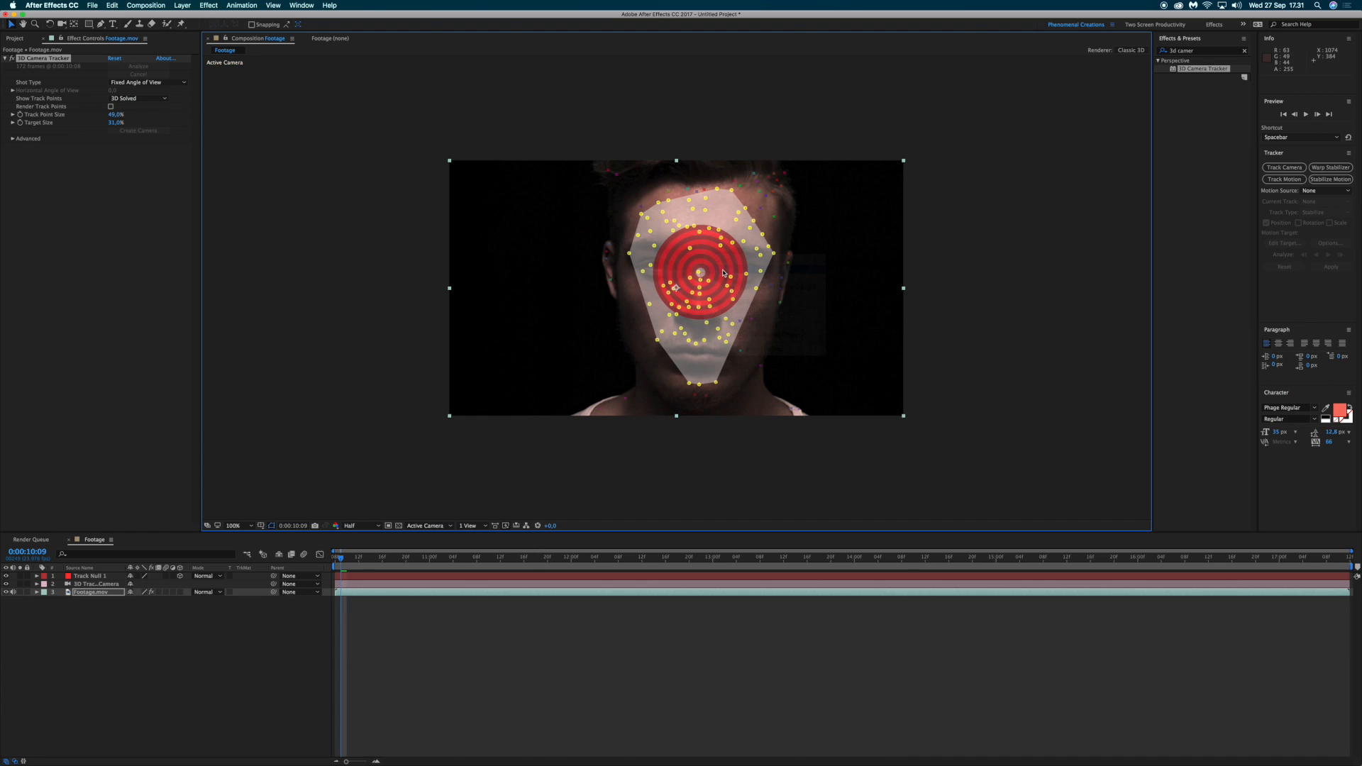
{"action": "left_click", "coordinate": [144, 645]}
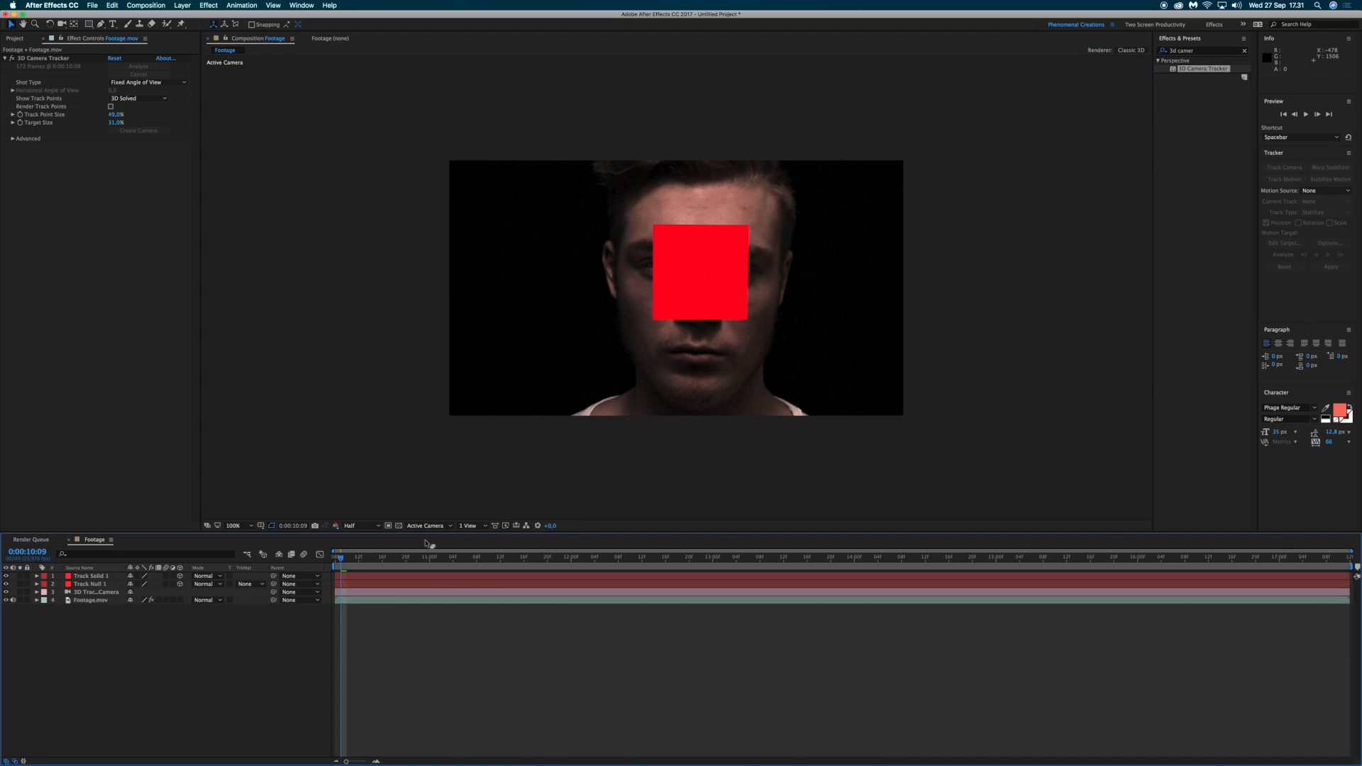
Step: Play and scrub through the composition to check how well the red solid follows the face
{"action": "key", "text": "space"}
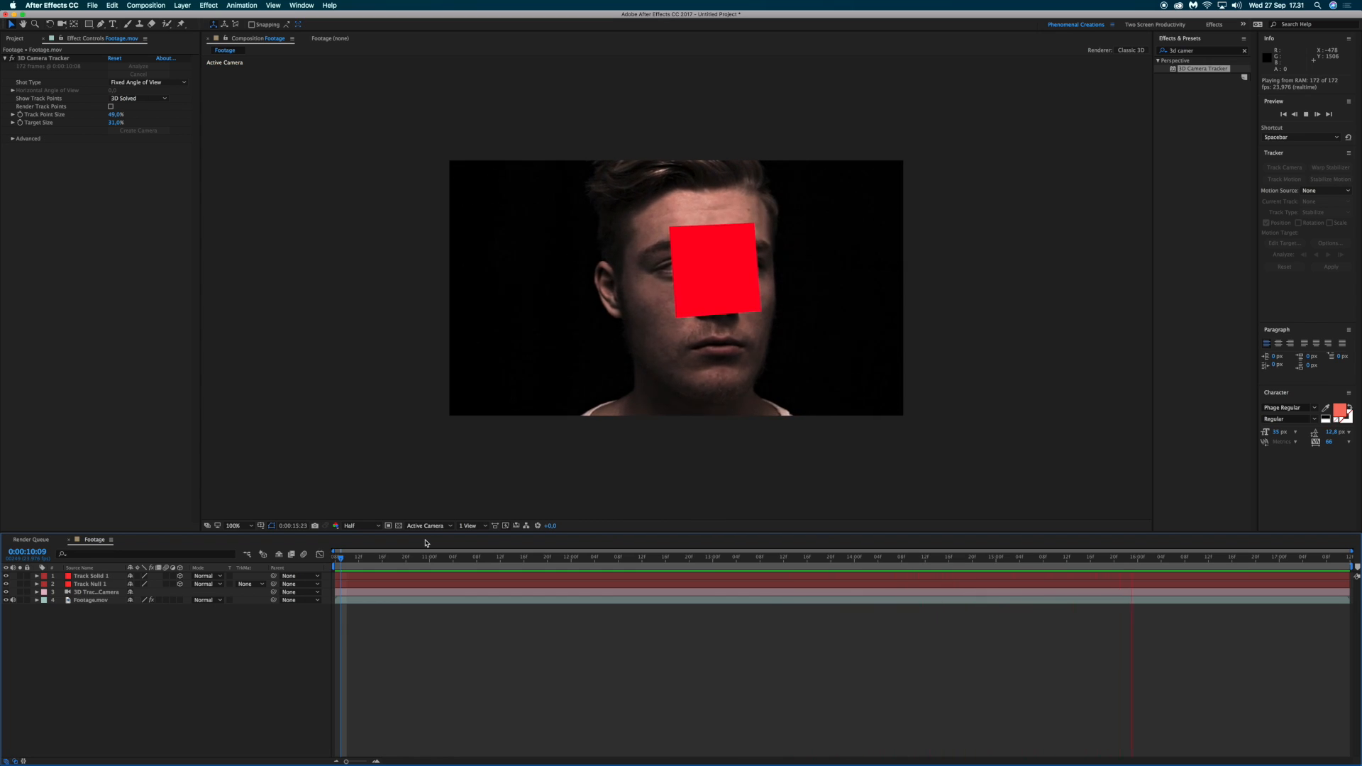
{"action": "key", "text": "space"}
{"action": "left_click_drag", "start_coordinate": [376, 561], "coordinate": [506, 558]}
{"action": "left_click_drag", "start_coordinate": [644, 555], "coordinate": [613, 561]}
{"action": "key", "text": "space"}
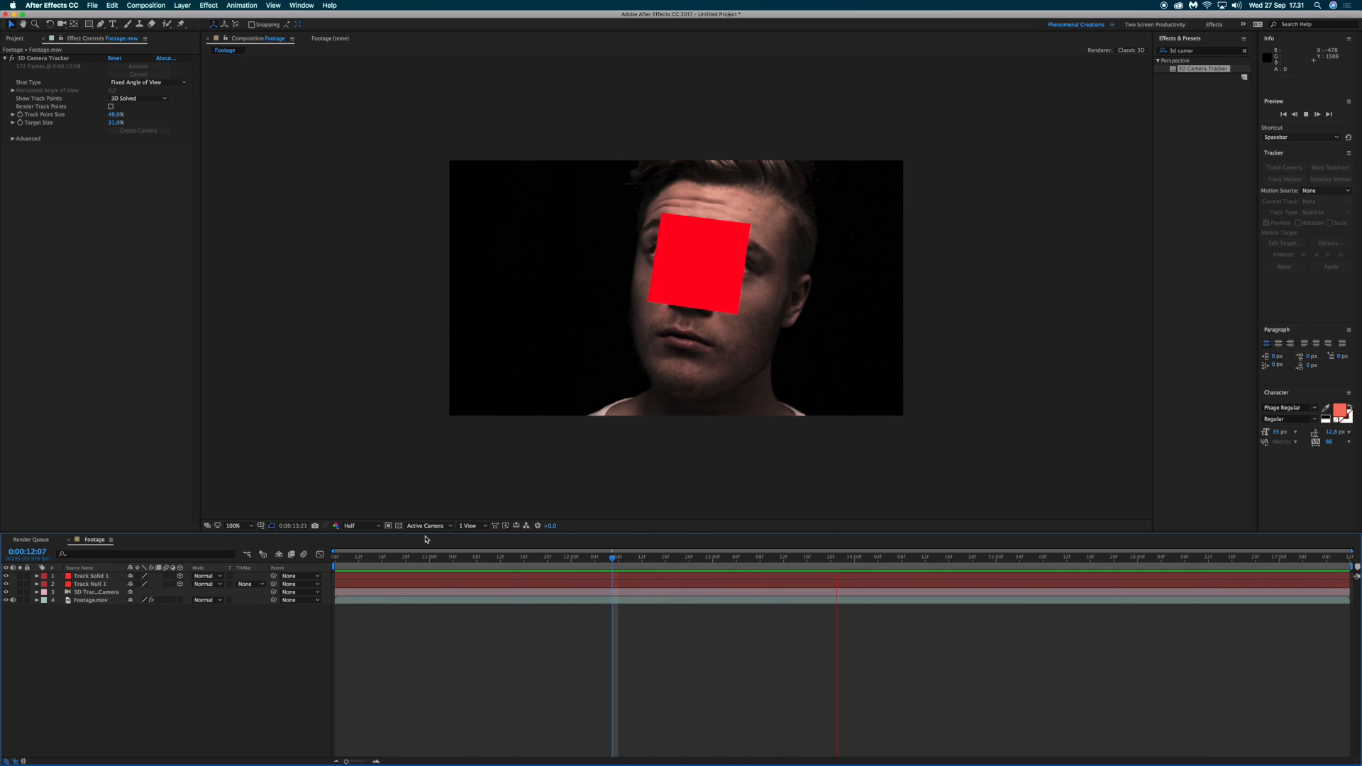
{"action": "key", "text": "space"}
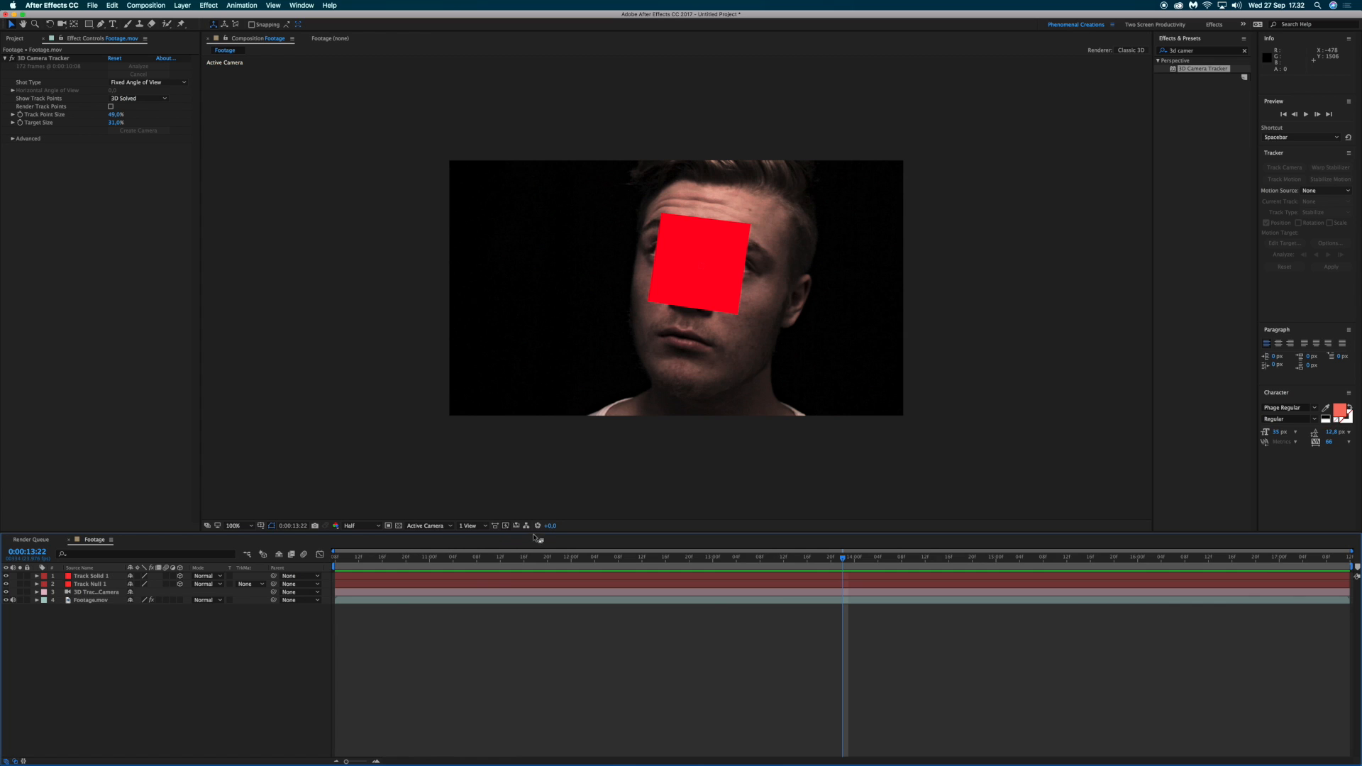
{"action": "left_click", "coordinate": [372, 560]}
{"action": "key", "text": "space"}
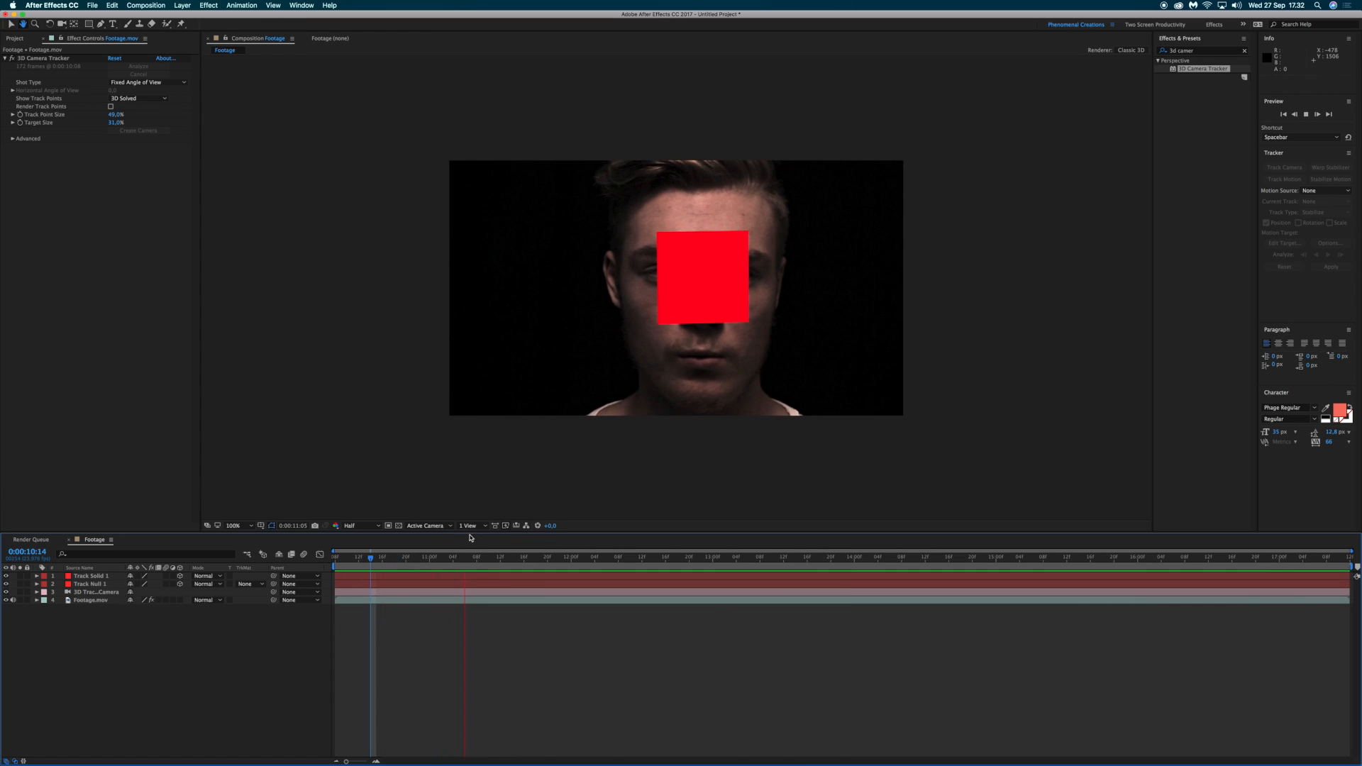
{"action": "key", "text": "space"}
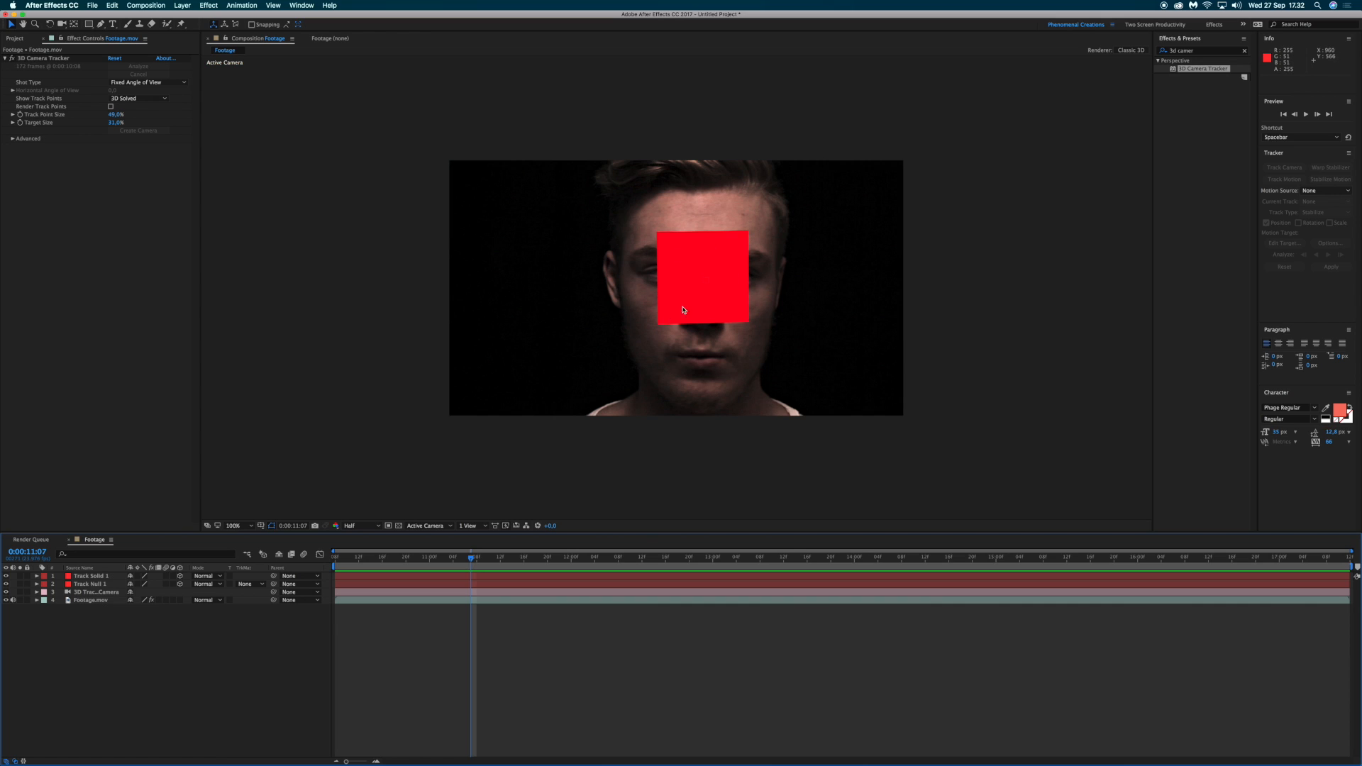
Step: Rename the tracked solid to "face matte" and set its colour to black (000000)
{"action": "left_click", "coordinate": [101, 578]}
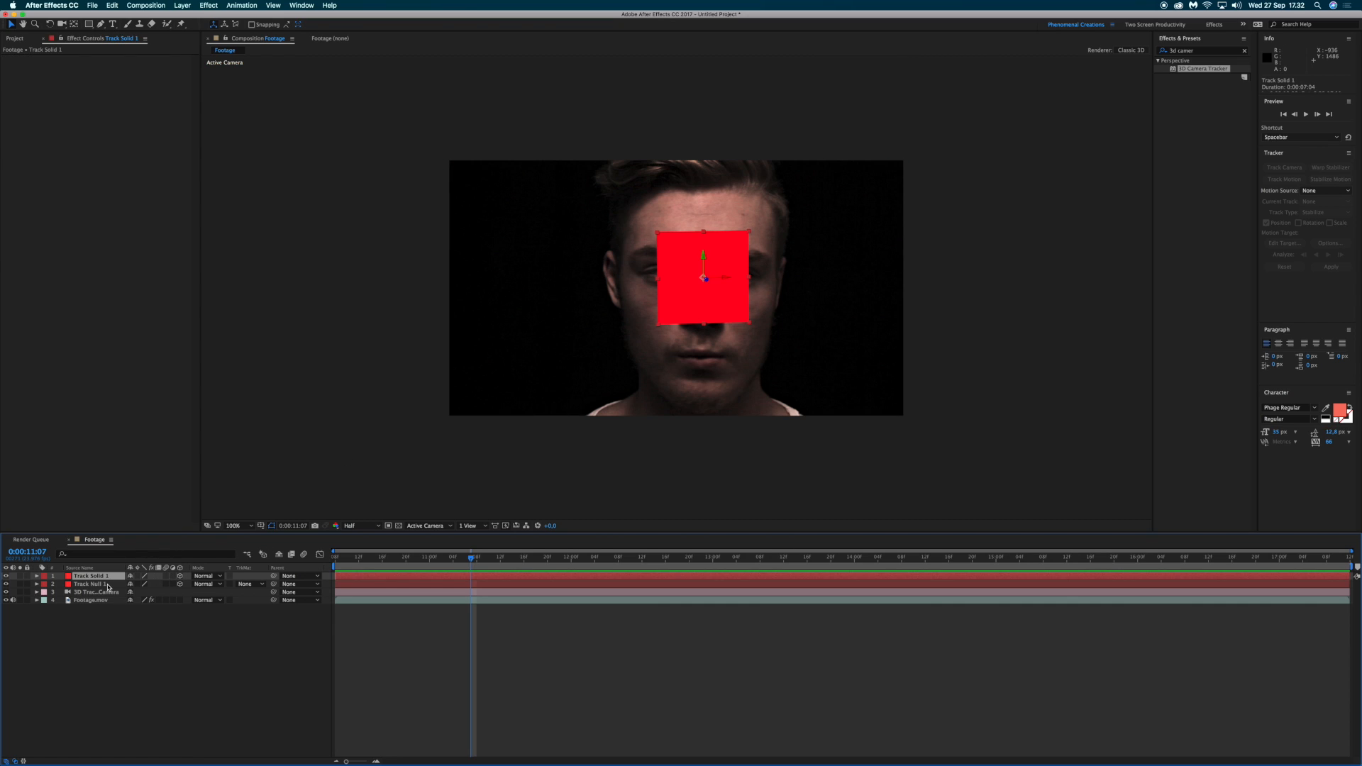
{"action": "key", "text": "super+shift+y"}
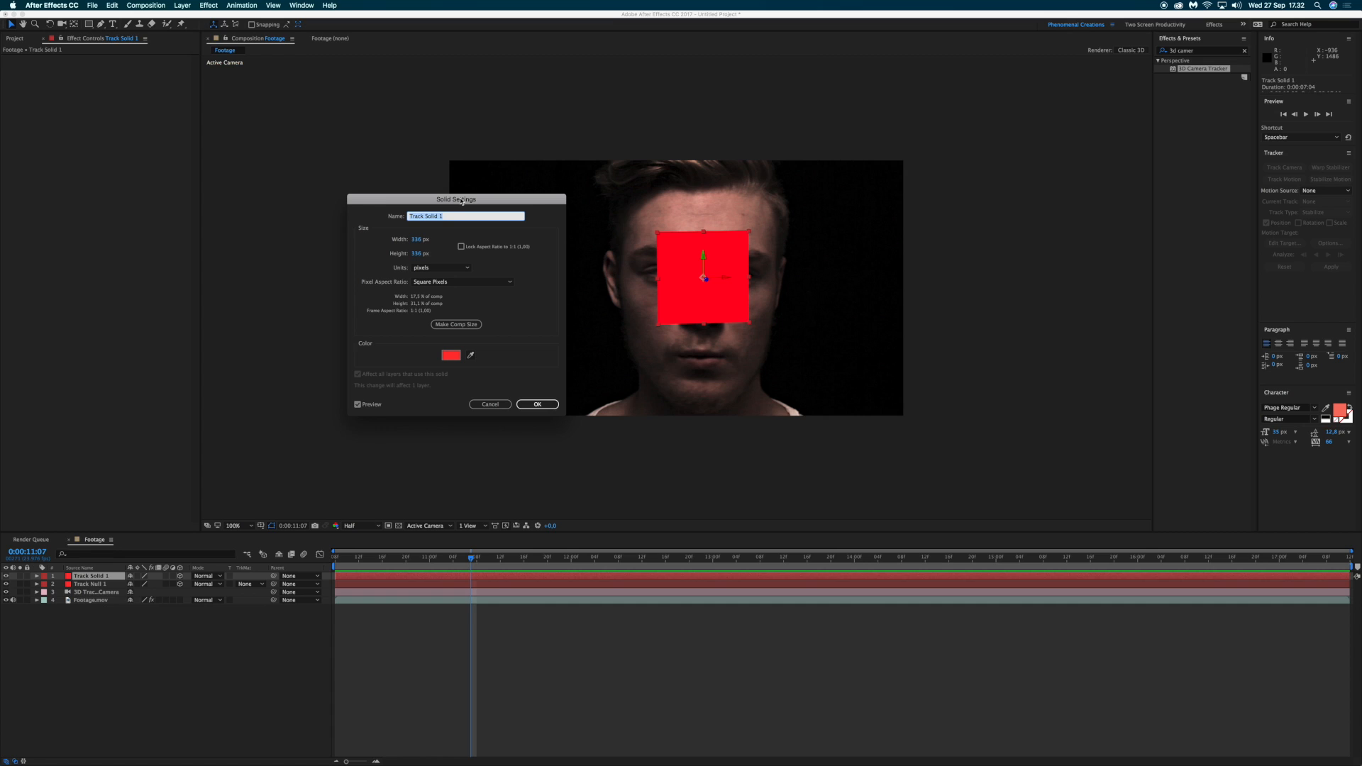
{"action": "type", "text": "face matte"}
{"action": "left_click", "coordinate": [452, 359]}
{"action": "left_click_drag", "start_coordinate": [537, 317], "coordinate": [489, 380]}
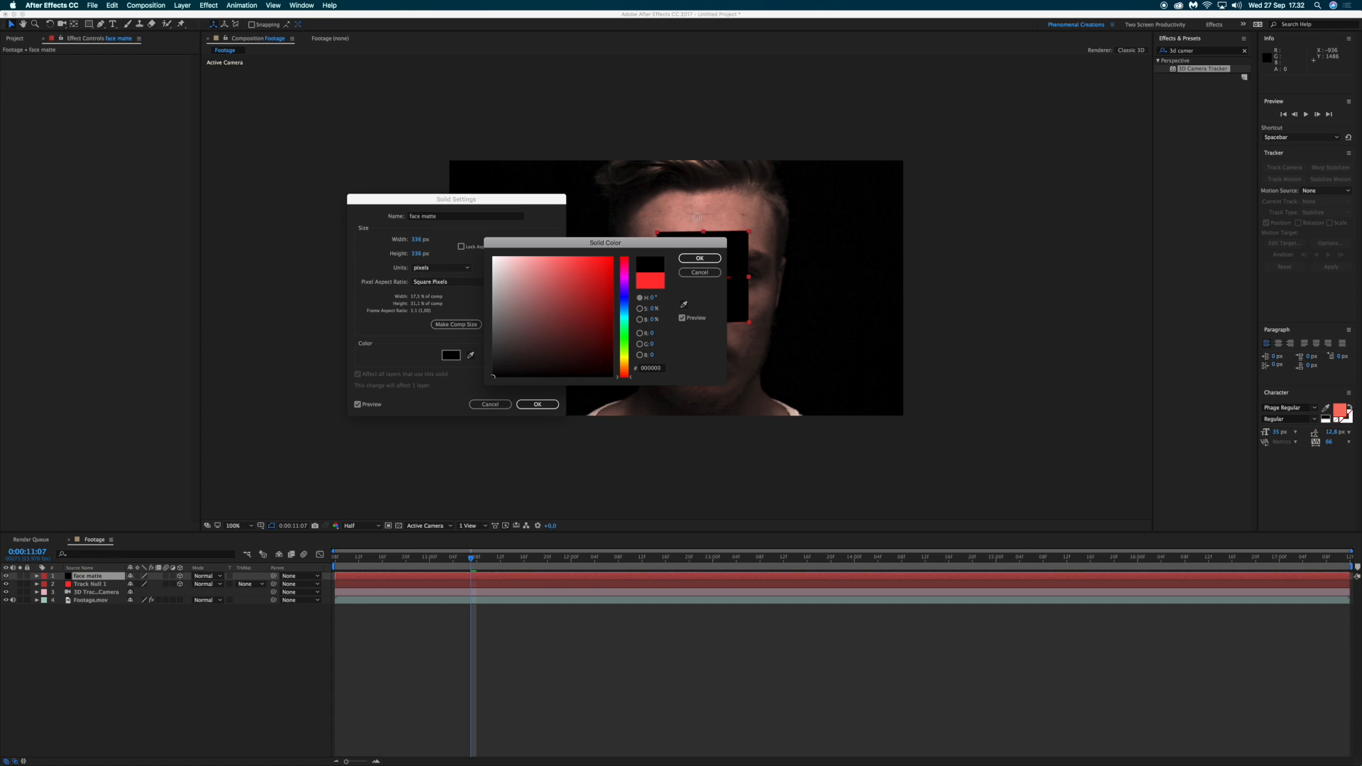
{"action": "left_click", "coordinate": [711, 258]}
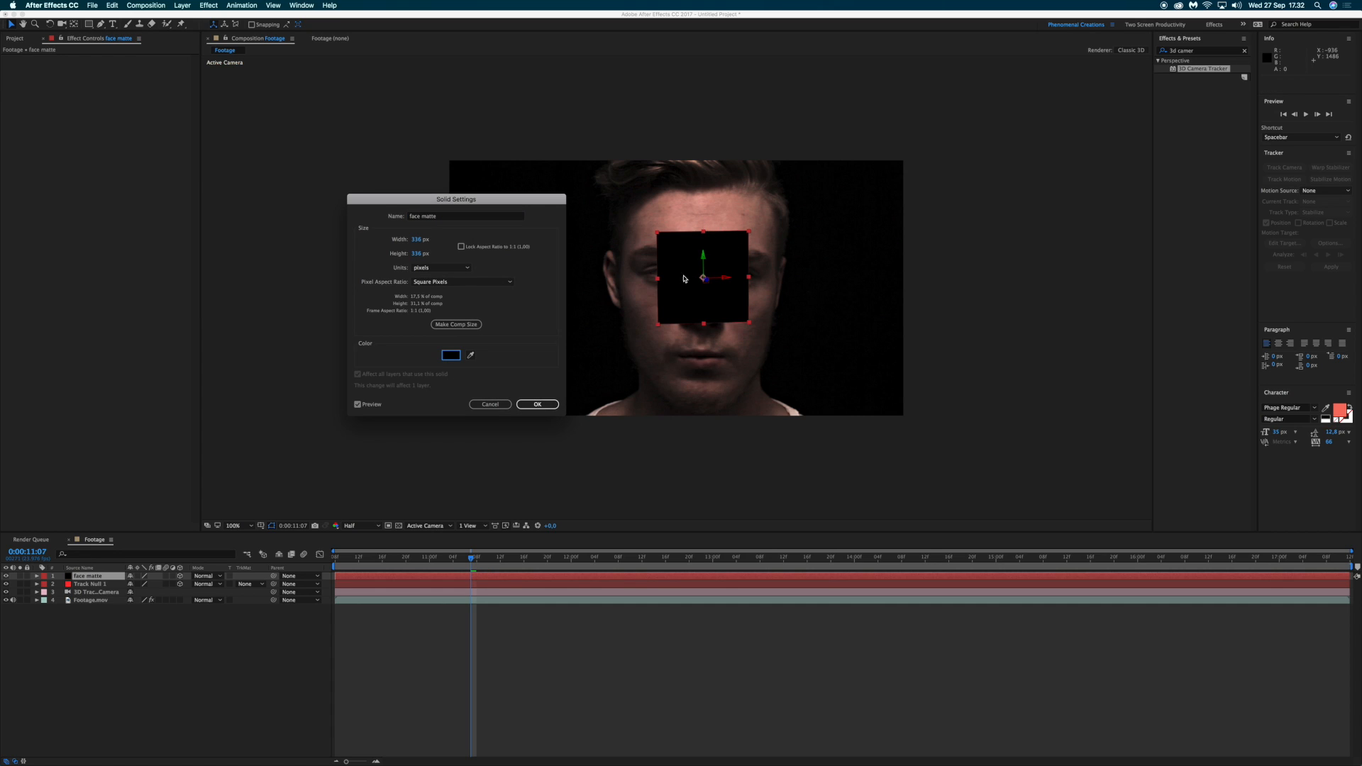
{"action": "left_click", "coordinate": [540, 404]}
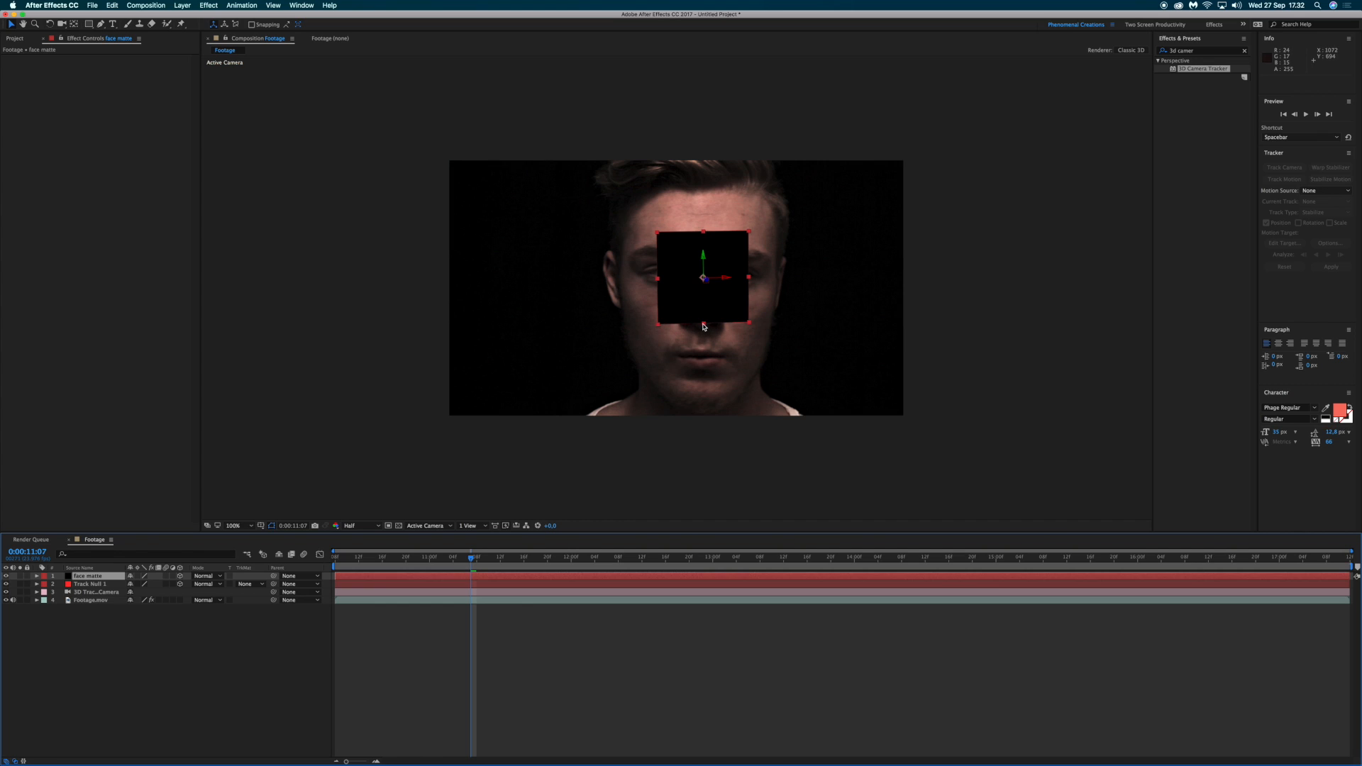
Step: Stretch the face matte solid over the whole head, scaling it to about 285% wide and 380% high
{"action": "left_click_drag", "start_coordinate": [703, 324], "coordinate": [701, 454]}
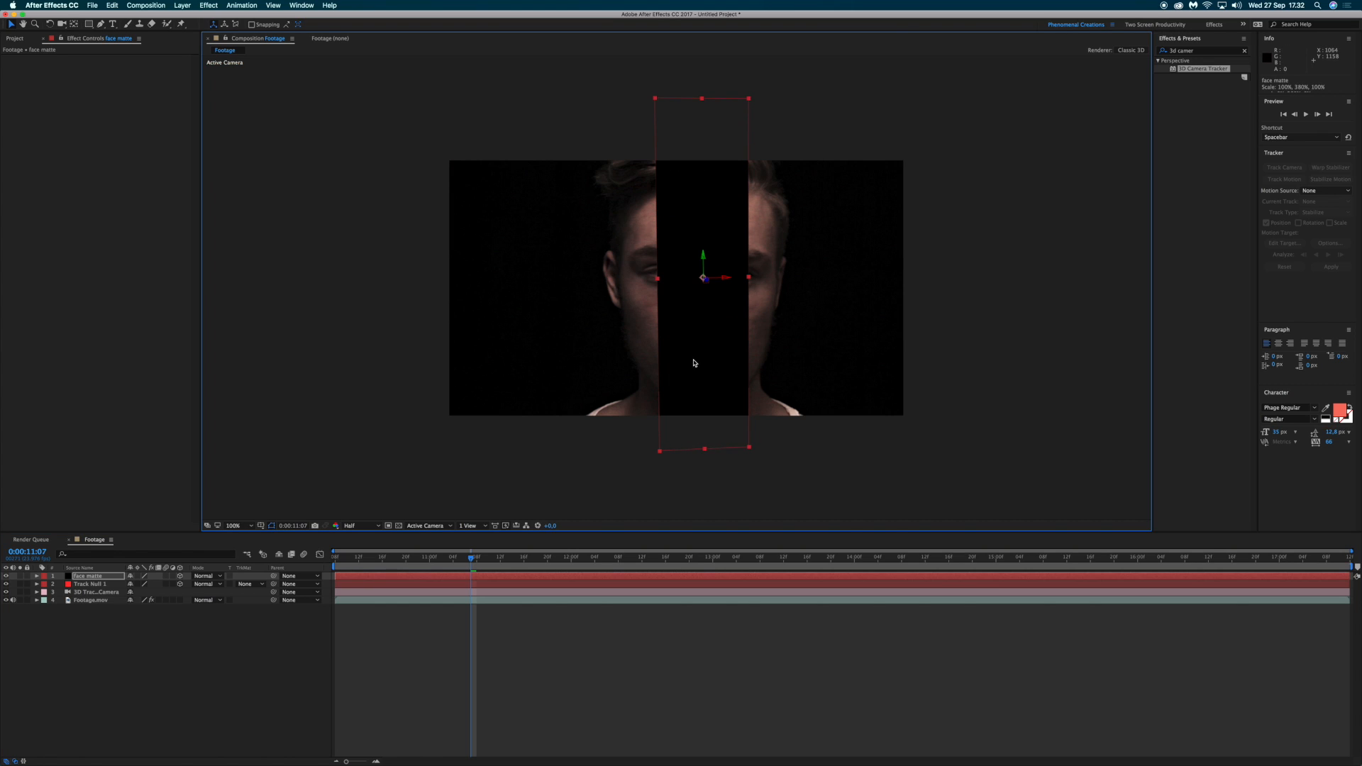
{"action": "left_click_drag", "start_coordinate": [658, 282], "coordinate": [572, 285]}
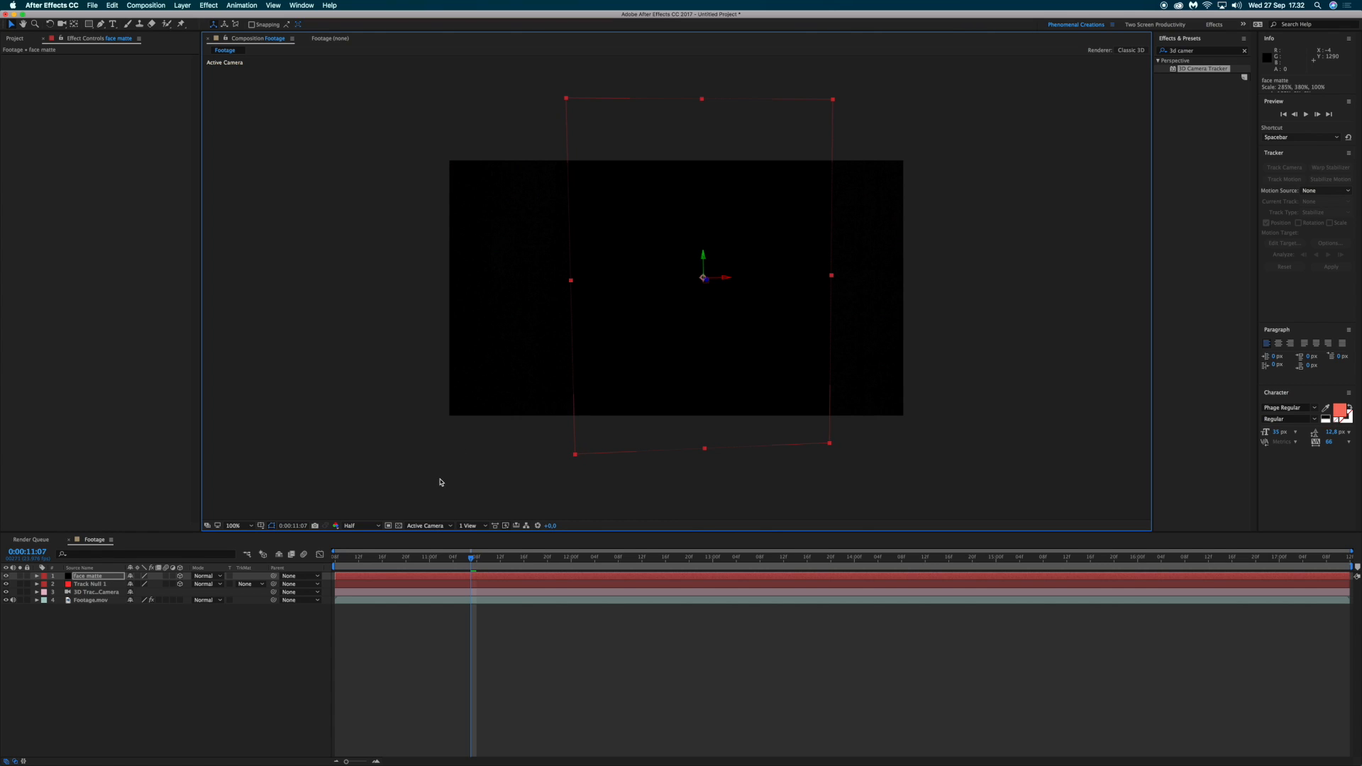
Step: Widen the face matte to about 368% so it covers the ear, checking the coverage across the whole composition
{"action": "left_click", "coordinate": [336, 558]}
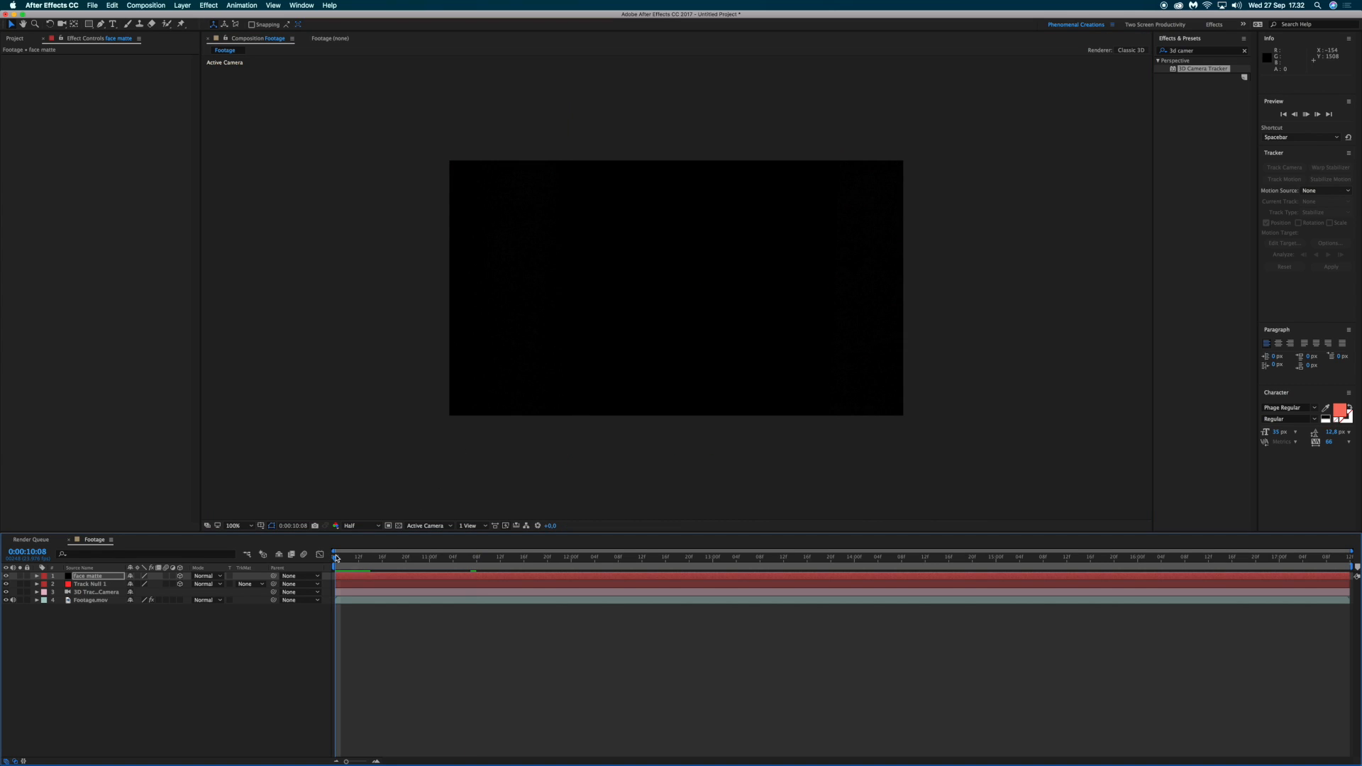
{"action": "left_click_drag", "start_coordinate": [336, 558], "coordinate": [638, 552]}
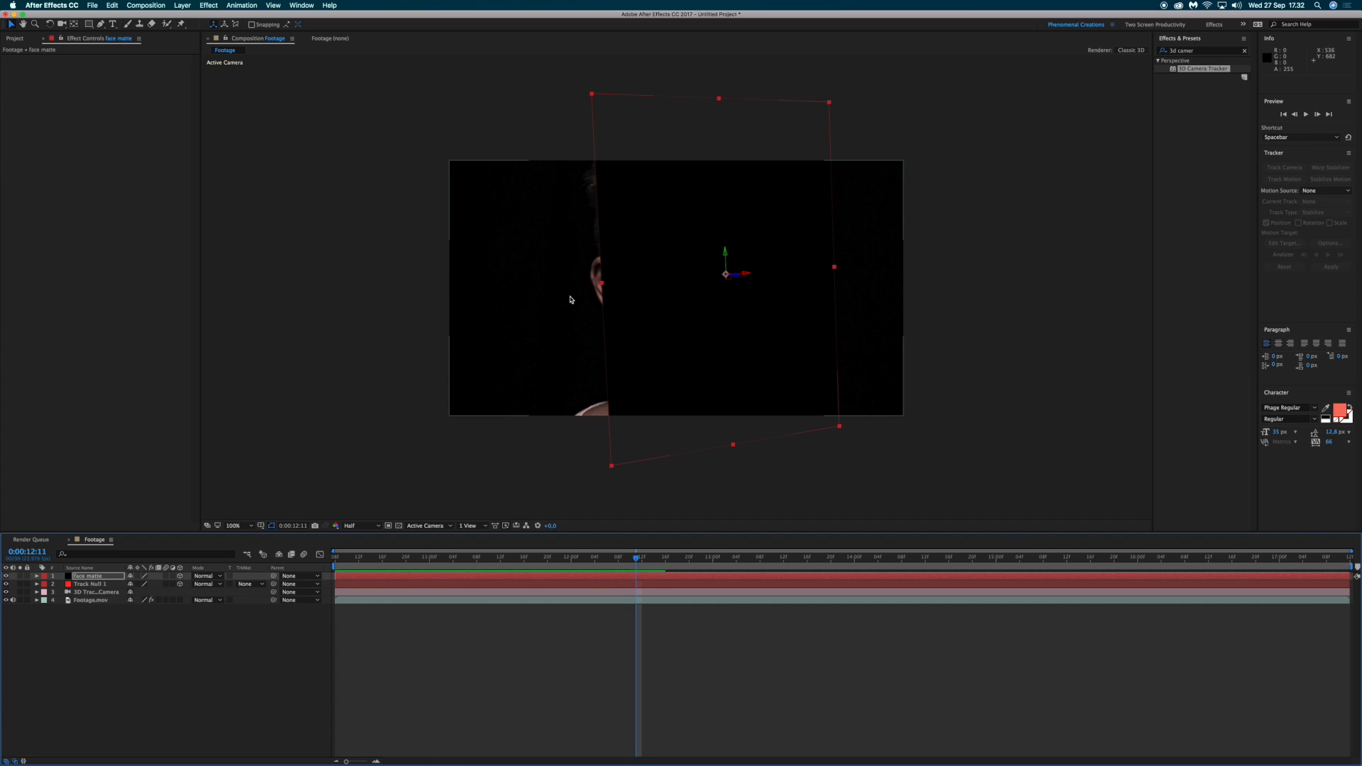
{"action": "left_click_drag", "start_coordinate": [602, 283], "coordinate": [561, 288]}
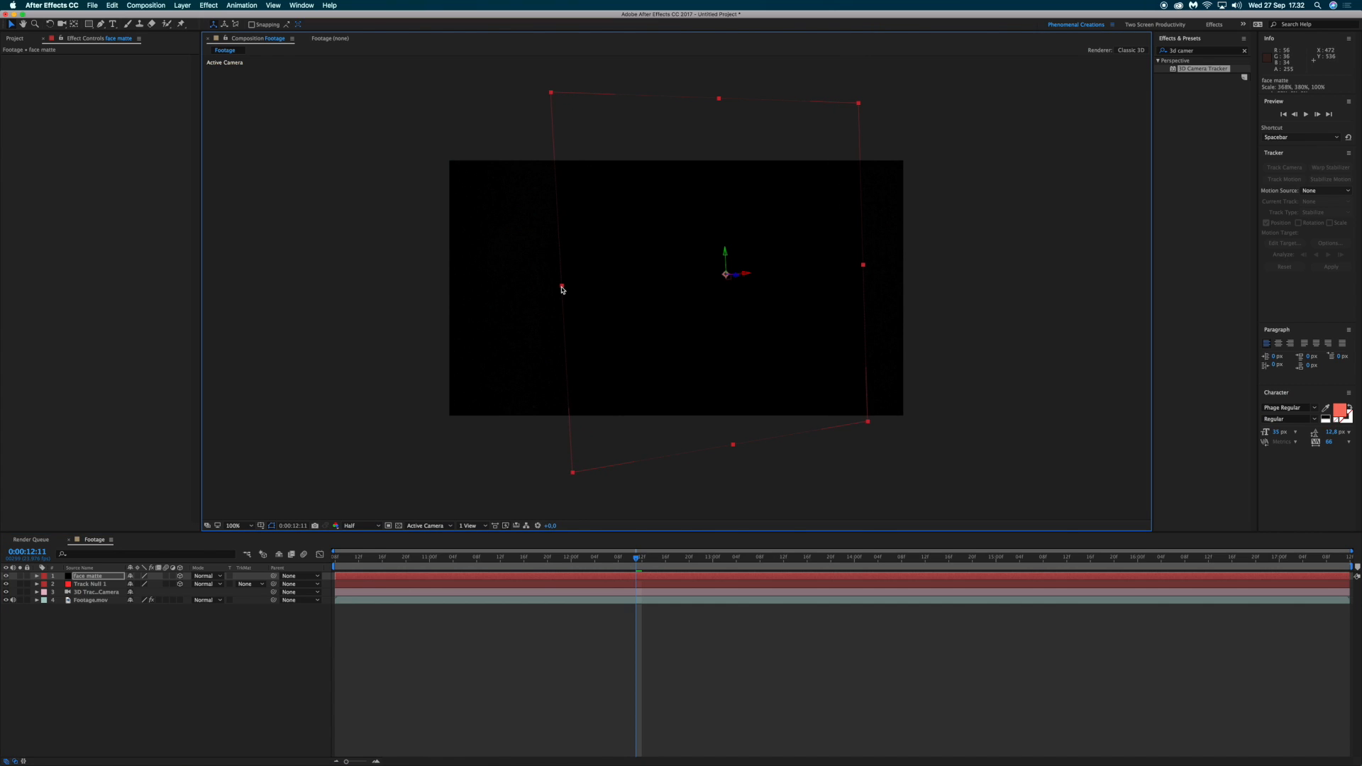
{"action": "key", "text": "space"}
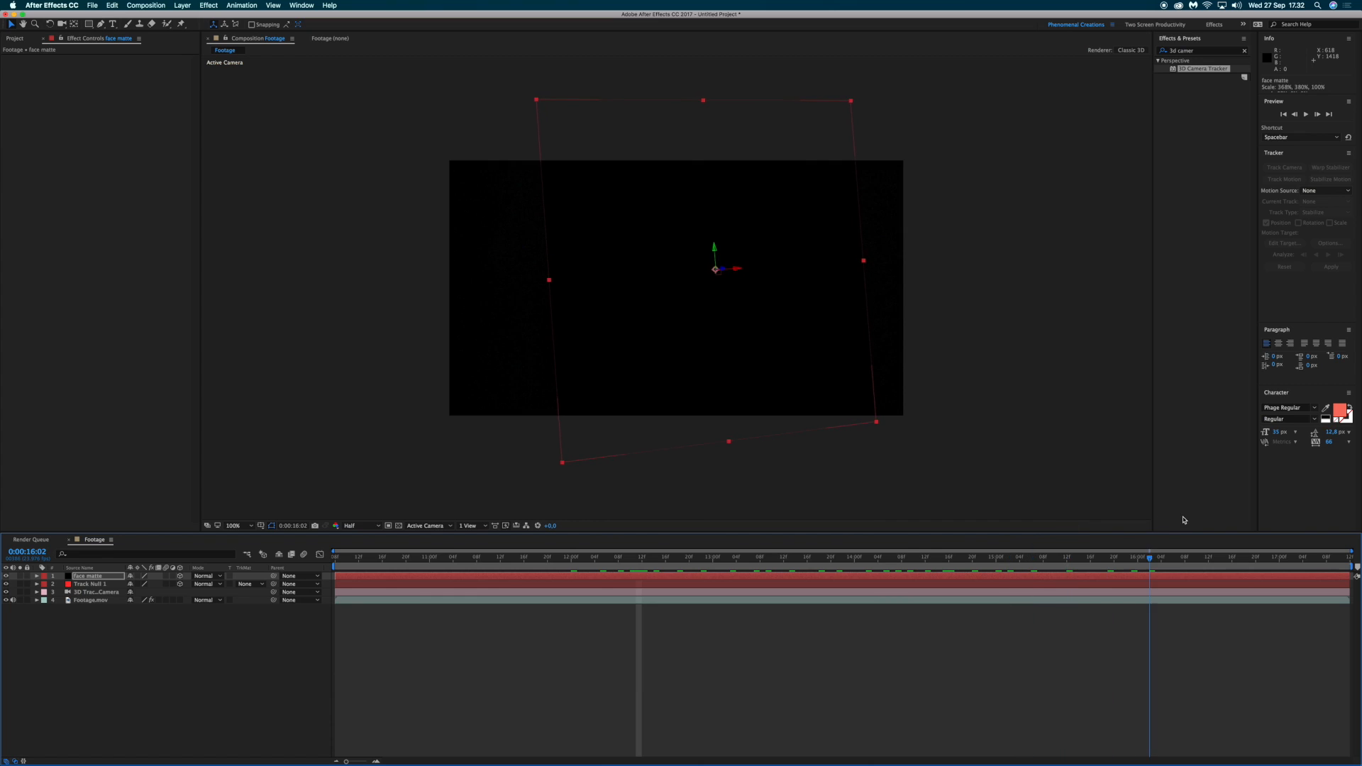
{"action": "left_click_drag", "start_coordinate": [991, 557], "coordinate": [440, 590]}
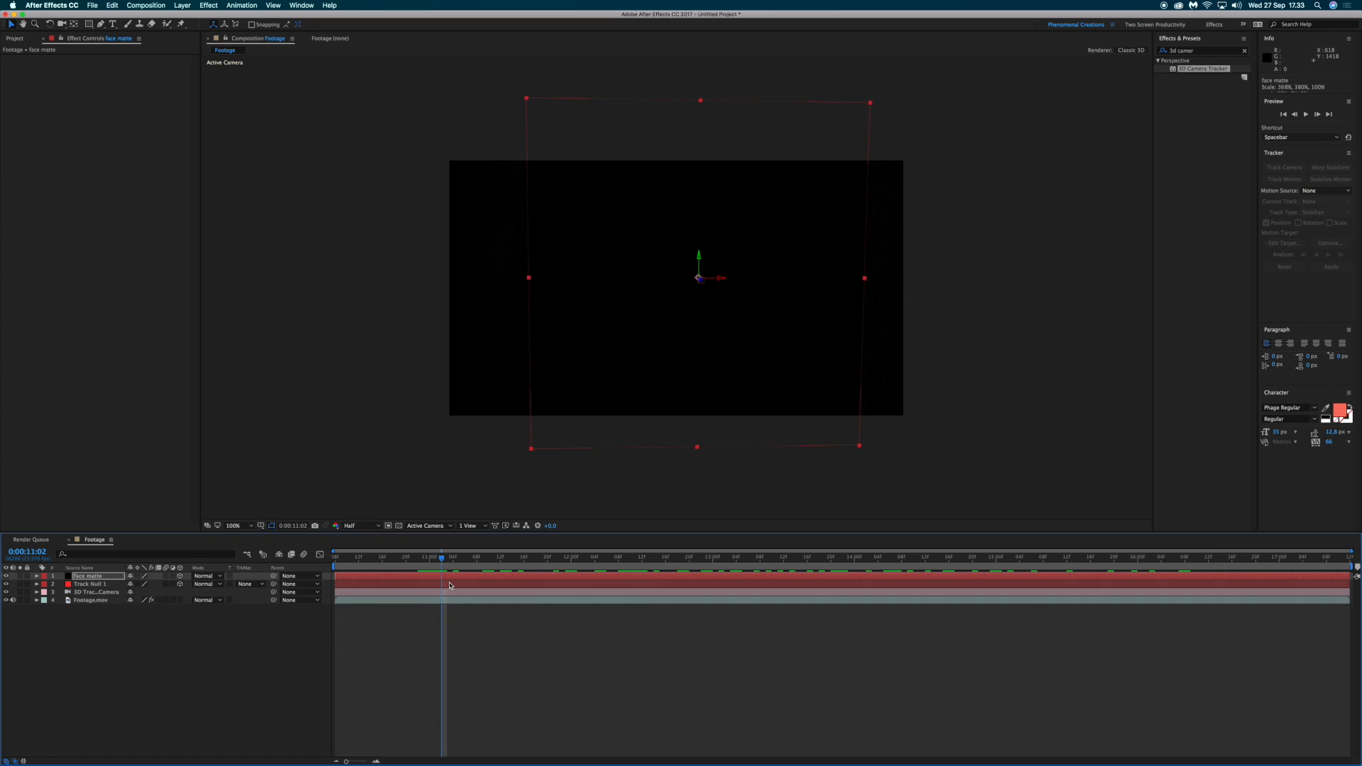
Step: Hide the face matte and draw a closed Pen tool mask on it around the face, from forehead to chin
{"action": "left_click", "coordinate": [6, 577]}
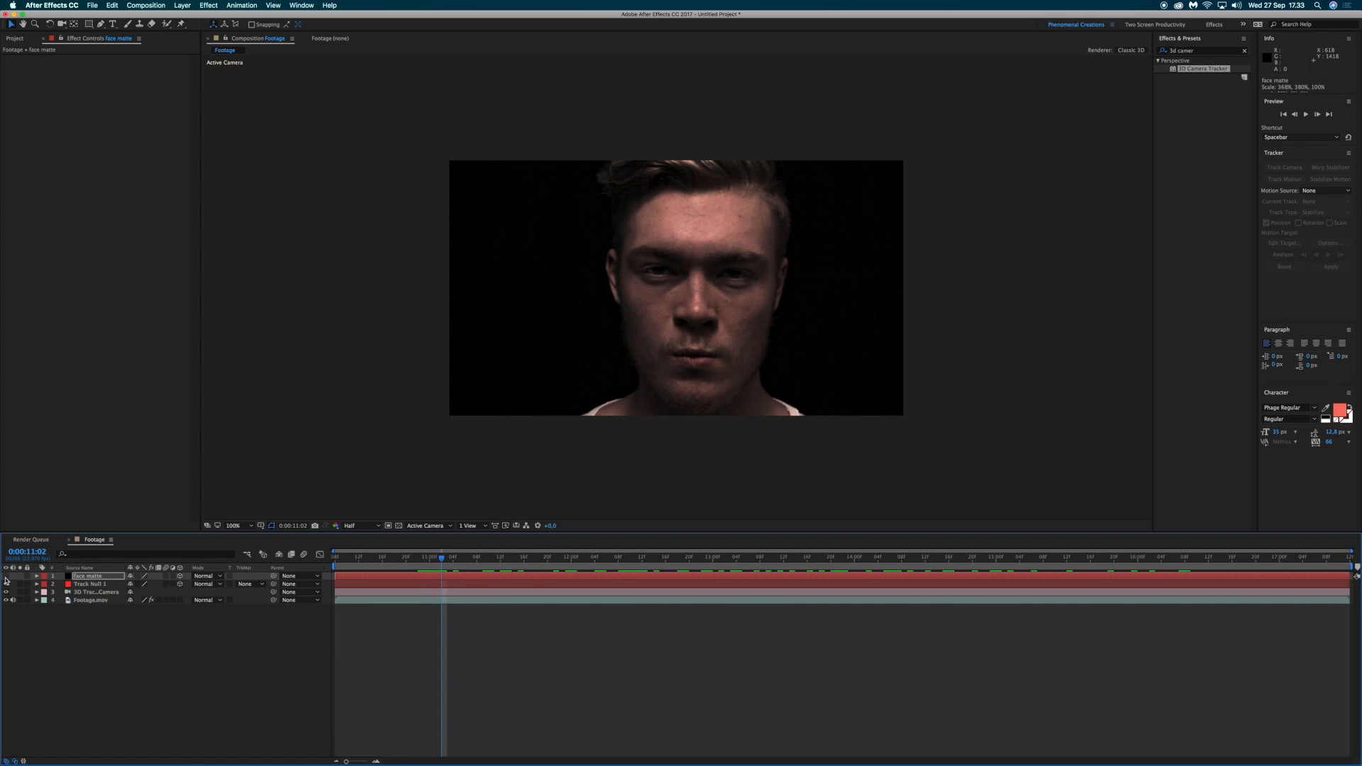
{"action": "key", "text": "g"}
{"action": "left_click", "coordinate": [633, 227]}
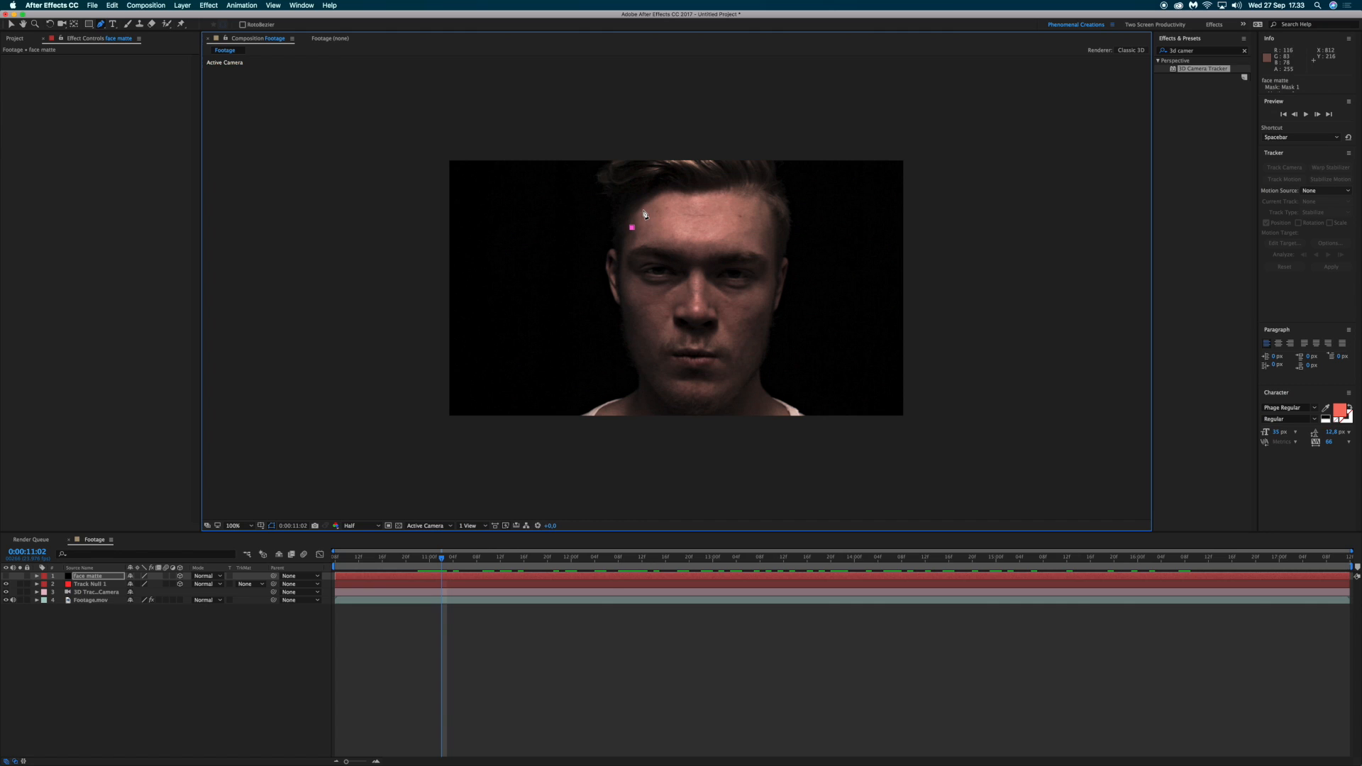
{"action": "left_click", "coordinate": [643, 210]}
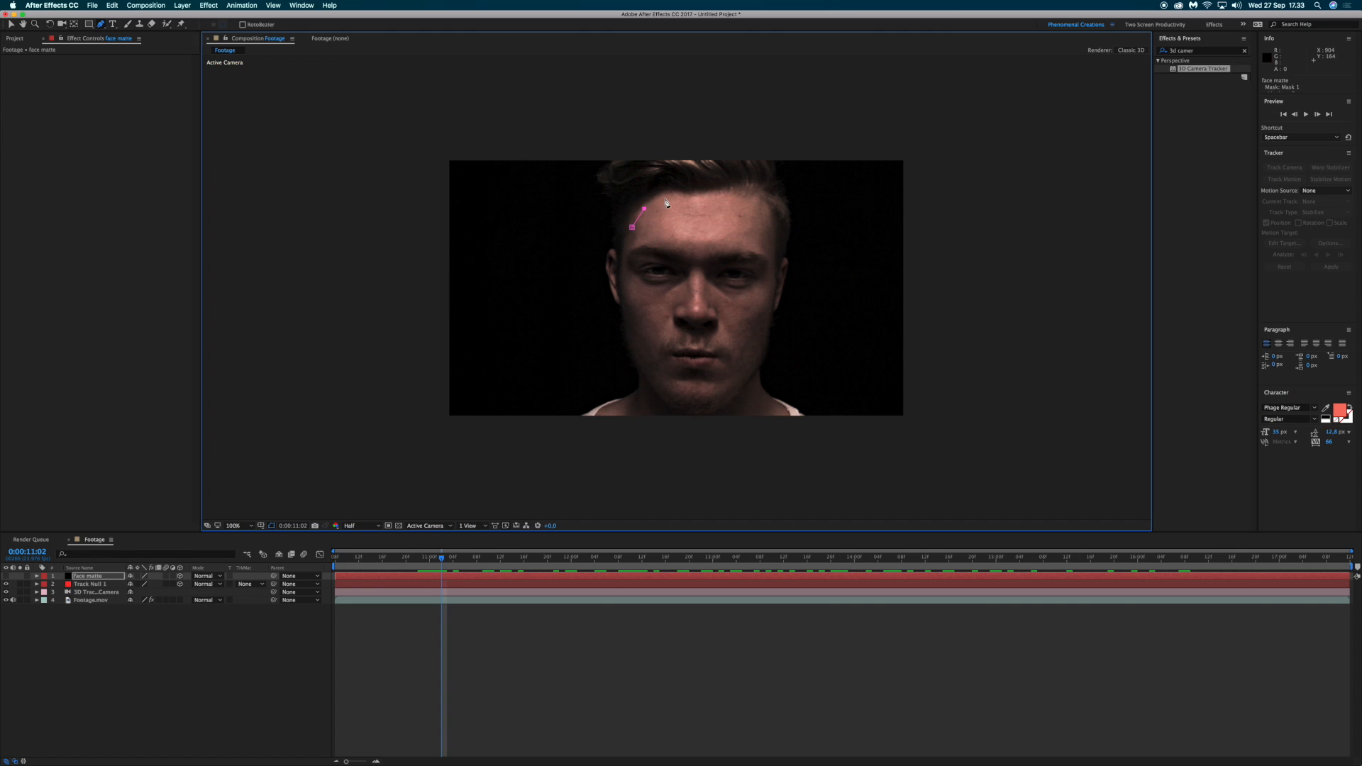
{"action": "left_click", "coordinate": [759, 208]}
{"action": "left_click", "coordinate": [770, 257]}
{"action": "left_click", "coordinate": [770, 305]}
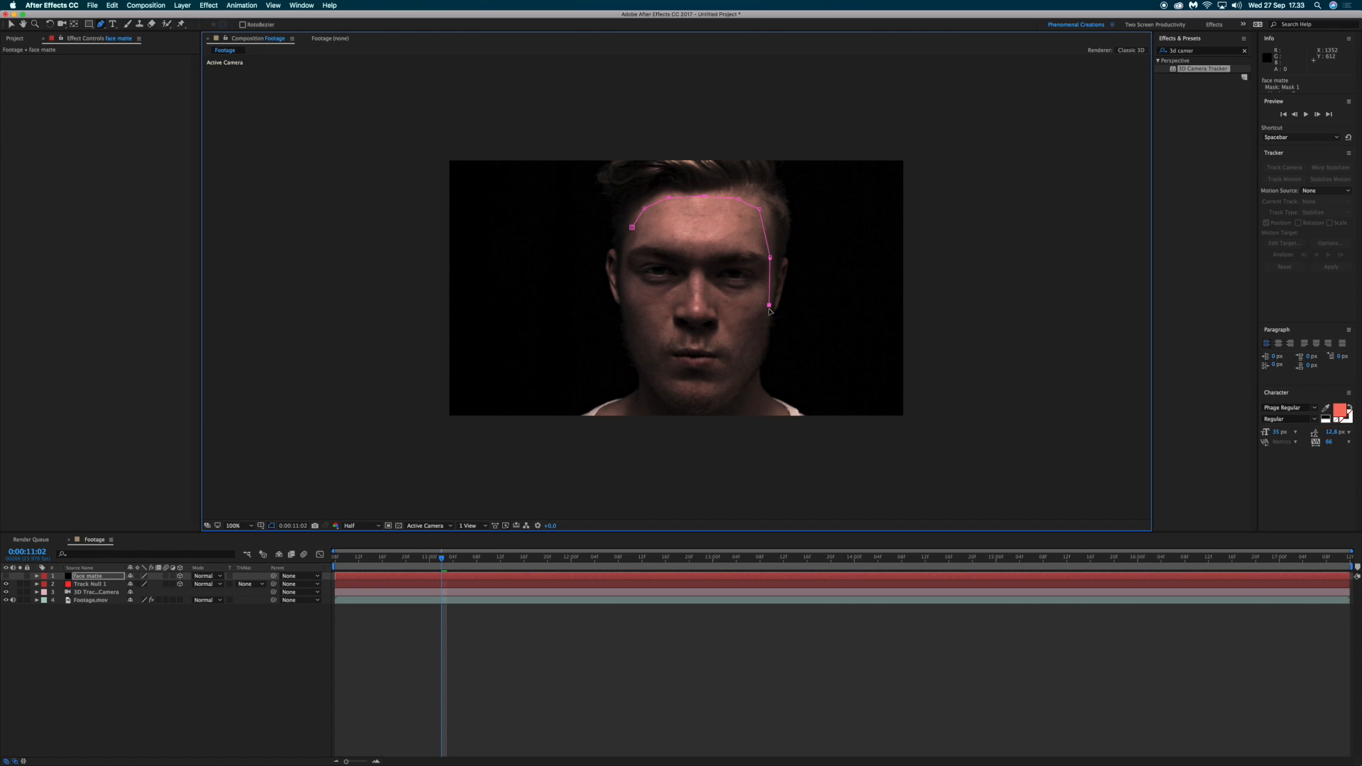
{"action": "left_click", "coordinate": [759, 354]}
{"action": "left_click", "coordinate": [746, 381]}
{"action": "left_click", "coordinate": [720, 405]}
{"action": "left_click", "coordinate": [700, 410]}
{"action": "left_click", "coordinate": [673, 403]}
{"action": "left_click", "coordinate": [653, 385]}
{"action": "left_click", "coordinate": [630, 348]}
{"action": "left_click", "coordinate": [623, 291]}
{"action": "left_click", "coordinate": [623, 252]}
{"action": "left_click", "coordinate": [633, 227]}
Step: Show the face matte, invert its mask and feather the mask edge by 25 pixels
{"action": "left_click", "coordinate": [88, 577]}
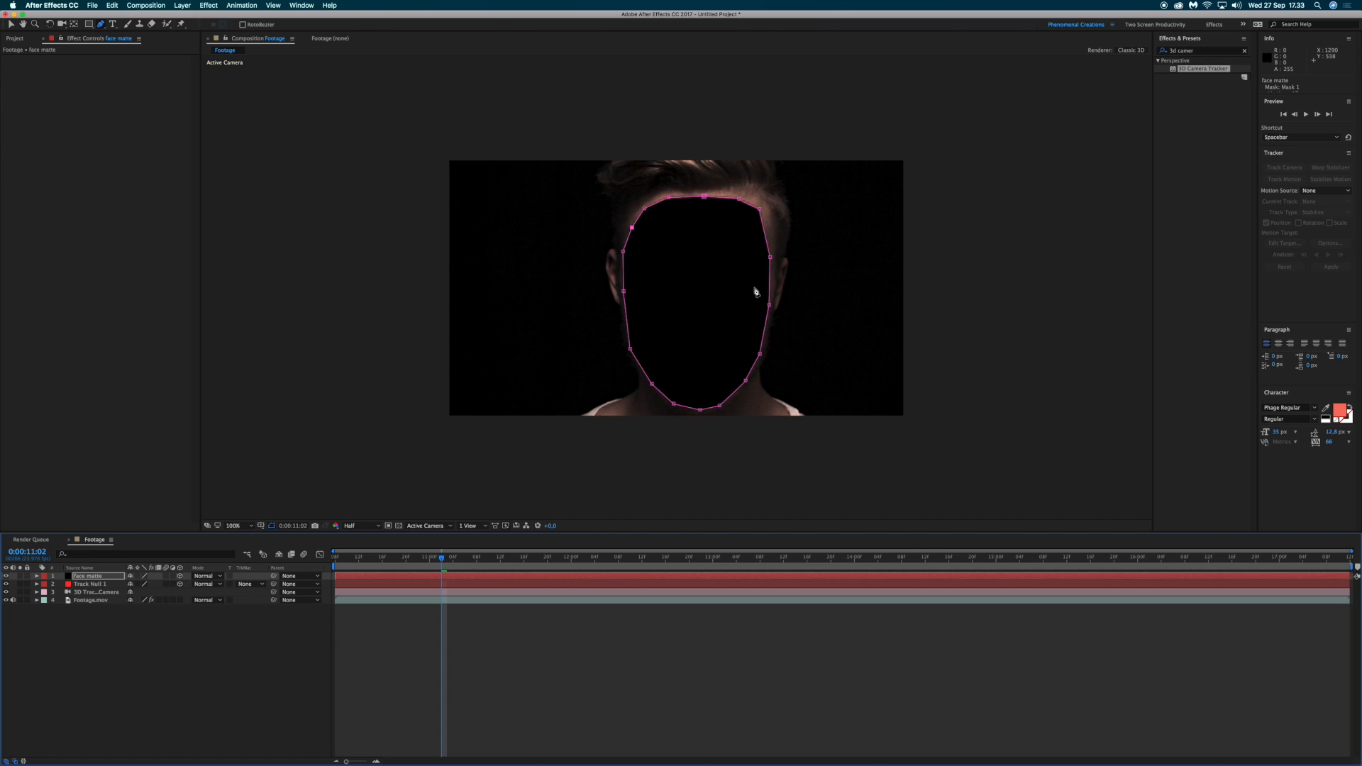
{"action": "key", "text": "m"}
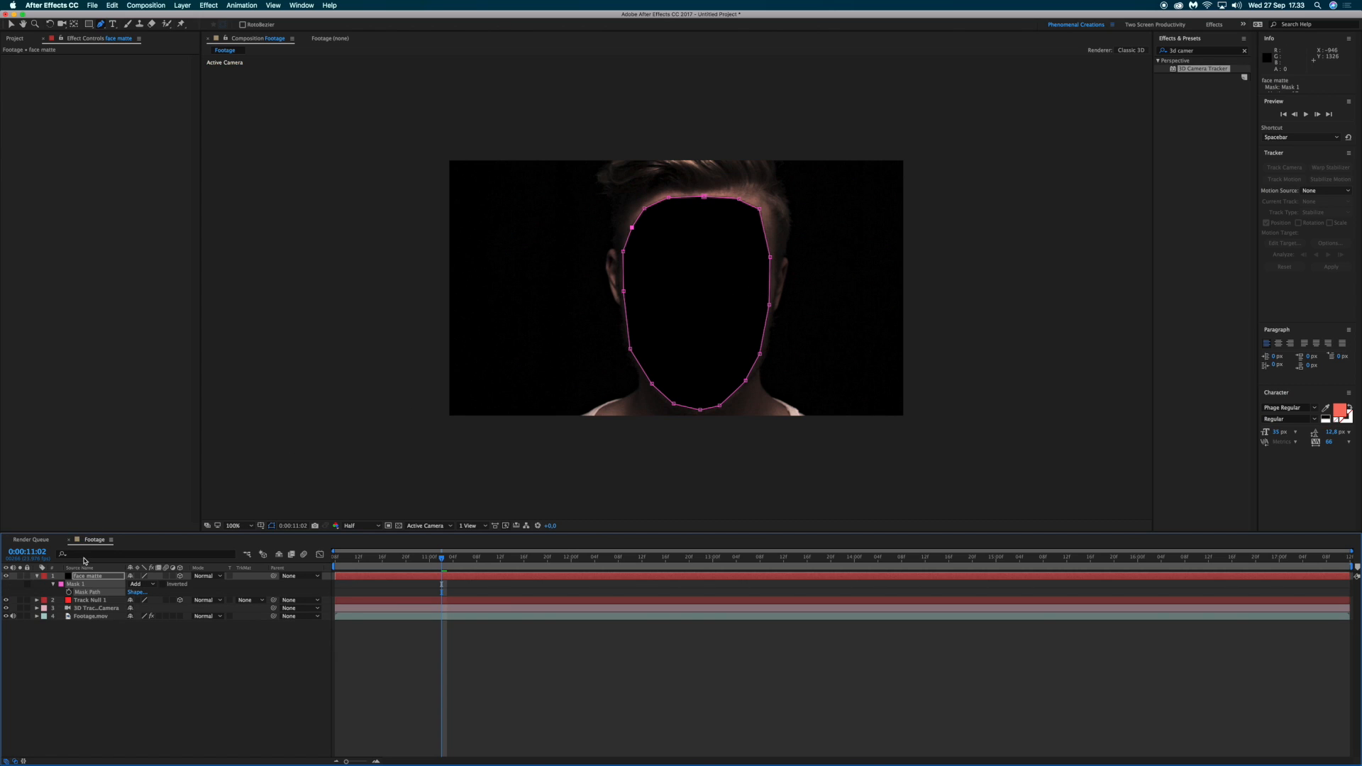
{"action": "left_click", "coordinate": [163, 584]}
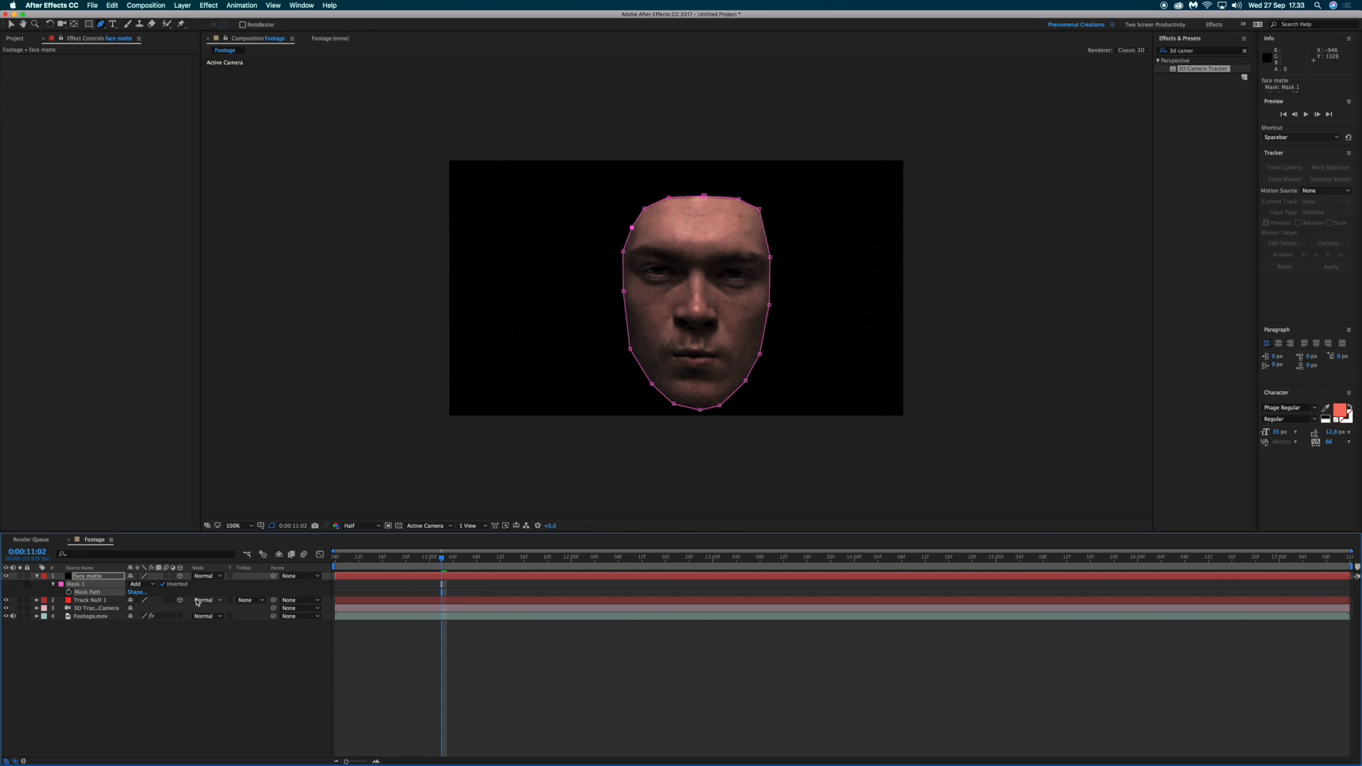
{"action": "key", "text": "f"}
{"action": "left_click_drag", "start_coordinate": [140, 595], "coordinate": [148, 592]}
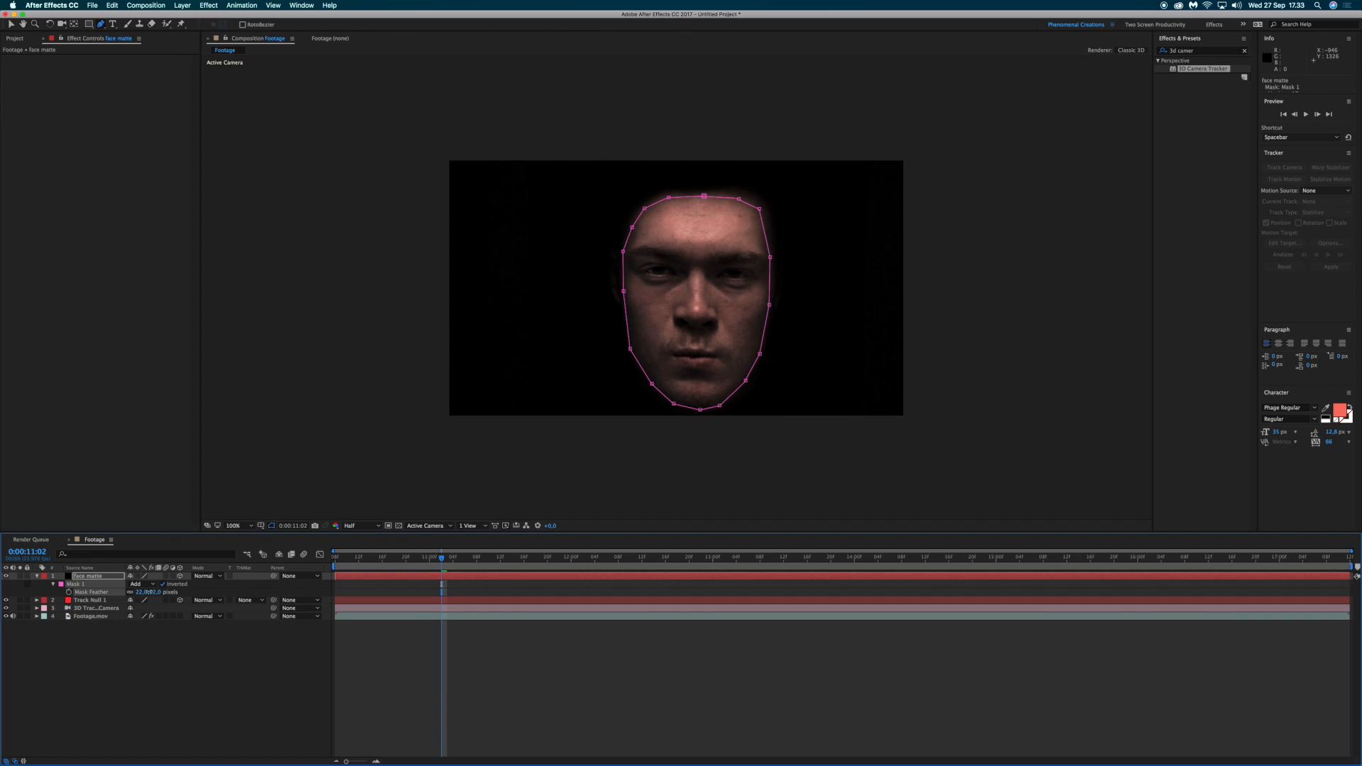
{"action": "left_click", "coordinate": [172, 646]}
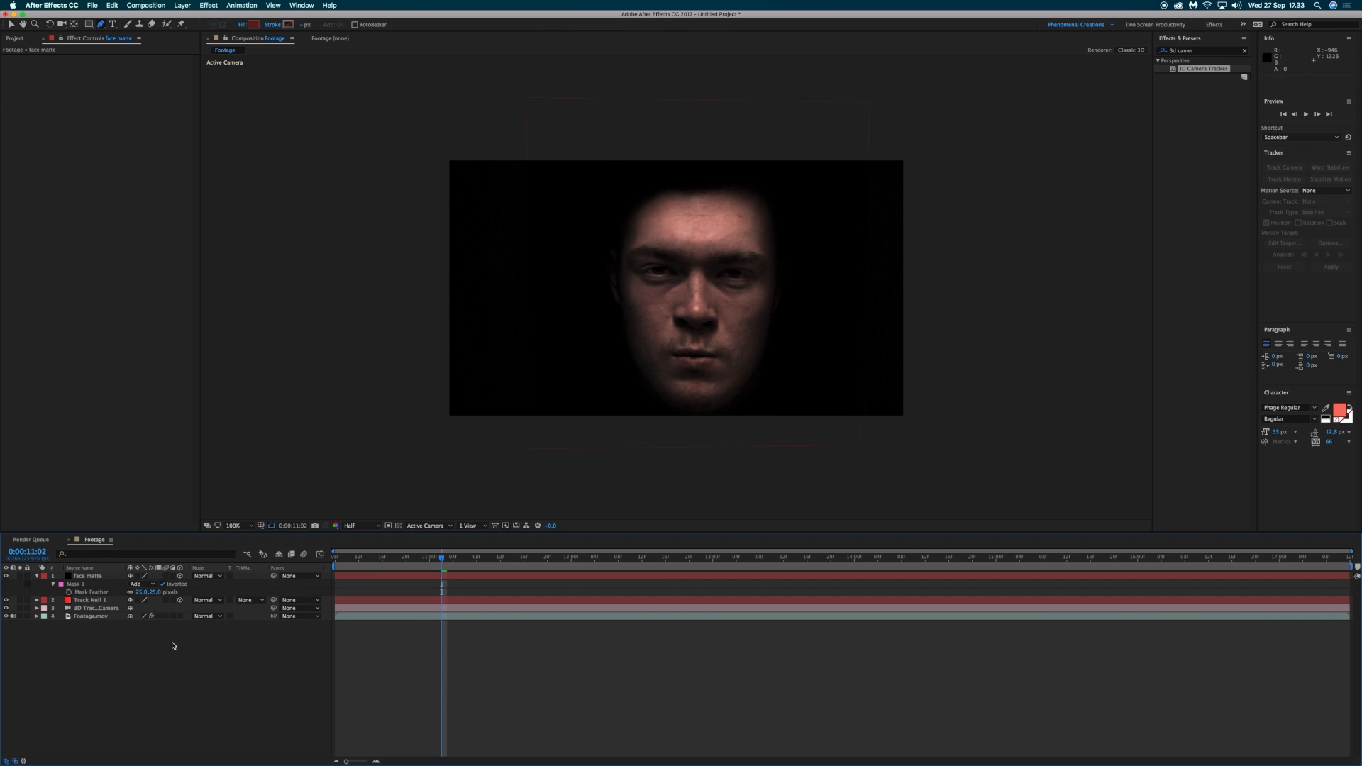
Step: Reveal all mask properties of the face matte and set the mask expansion to -1 pixel
{"action": "left_click", "coordinate": [82, 577]}
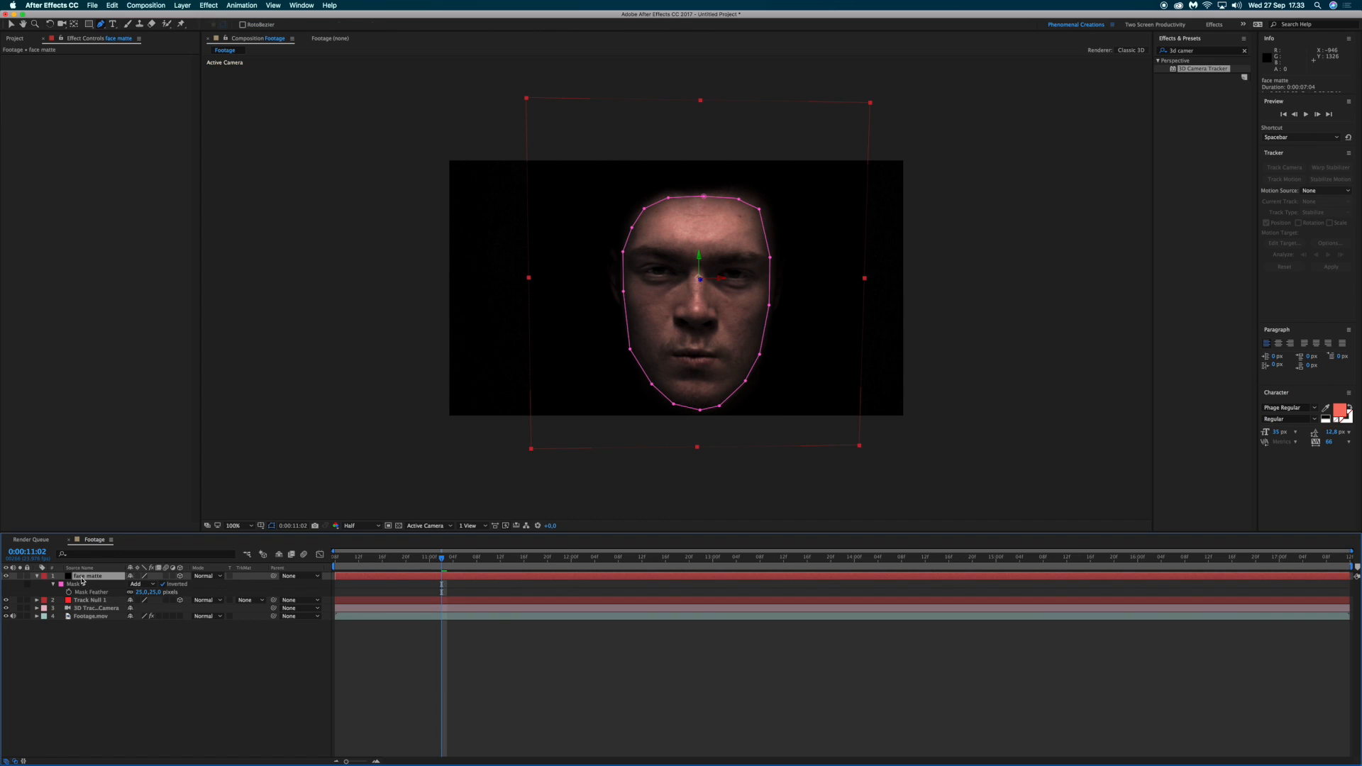
{"action": "key", "text": "f"}
{"action": "key", "text": "f"}
{"action": "key", "text": "f"}
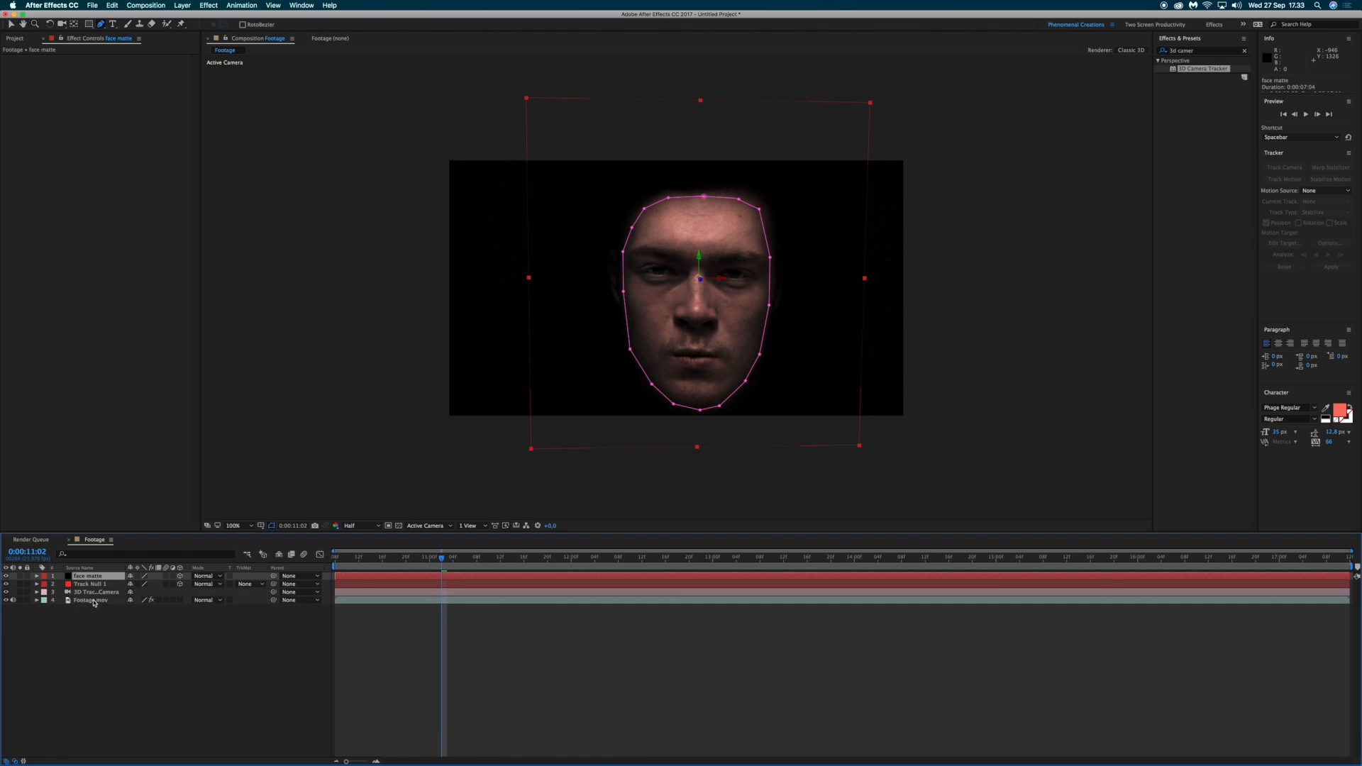
{"action": "key", "text": "m"}
{"action": "key", "text": "m"}
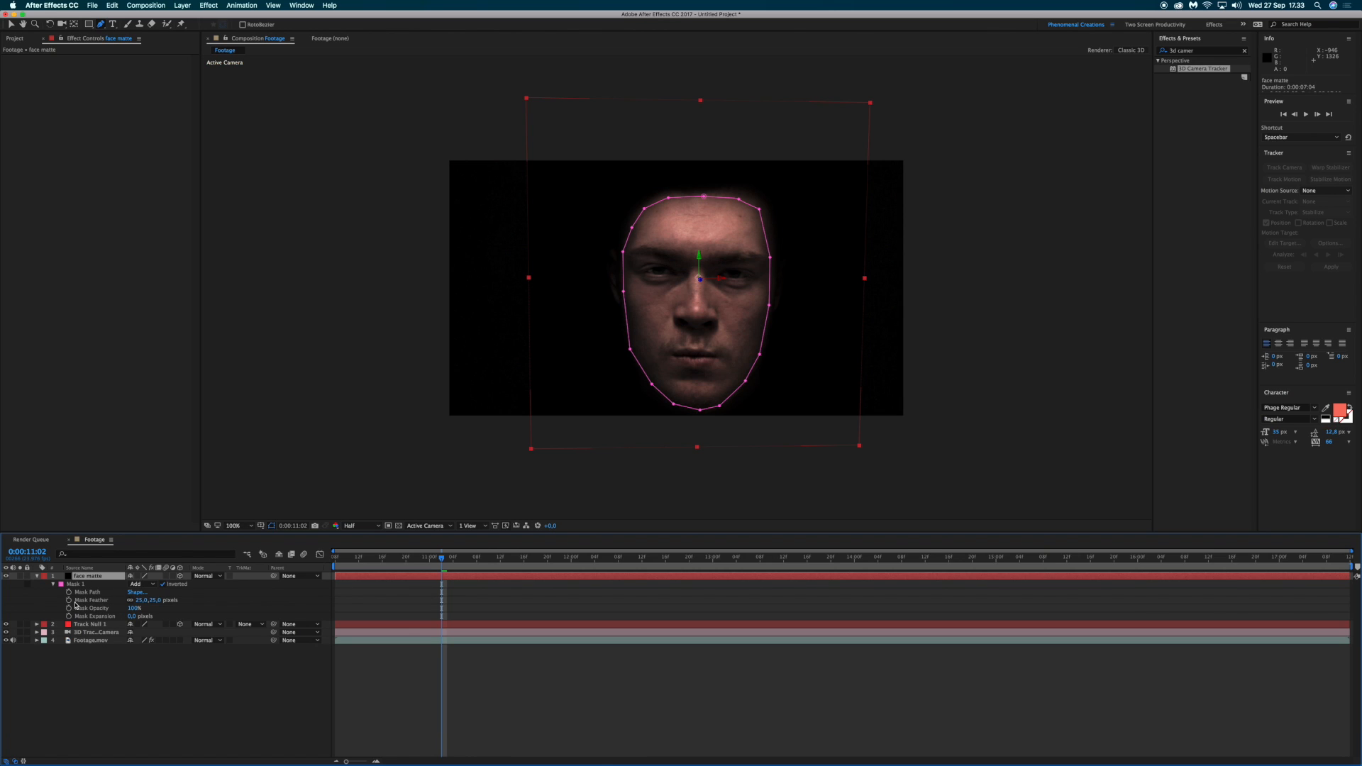
{"action": "left_click_drag", "start_coordinate": [132, 616], "coordinate": [134, 618]}
{"action": "left_click", "coordinate": [138, 663]}
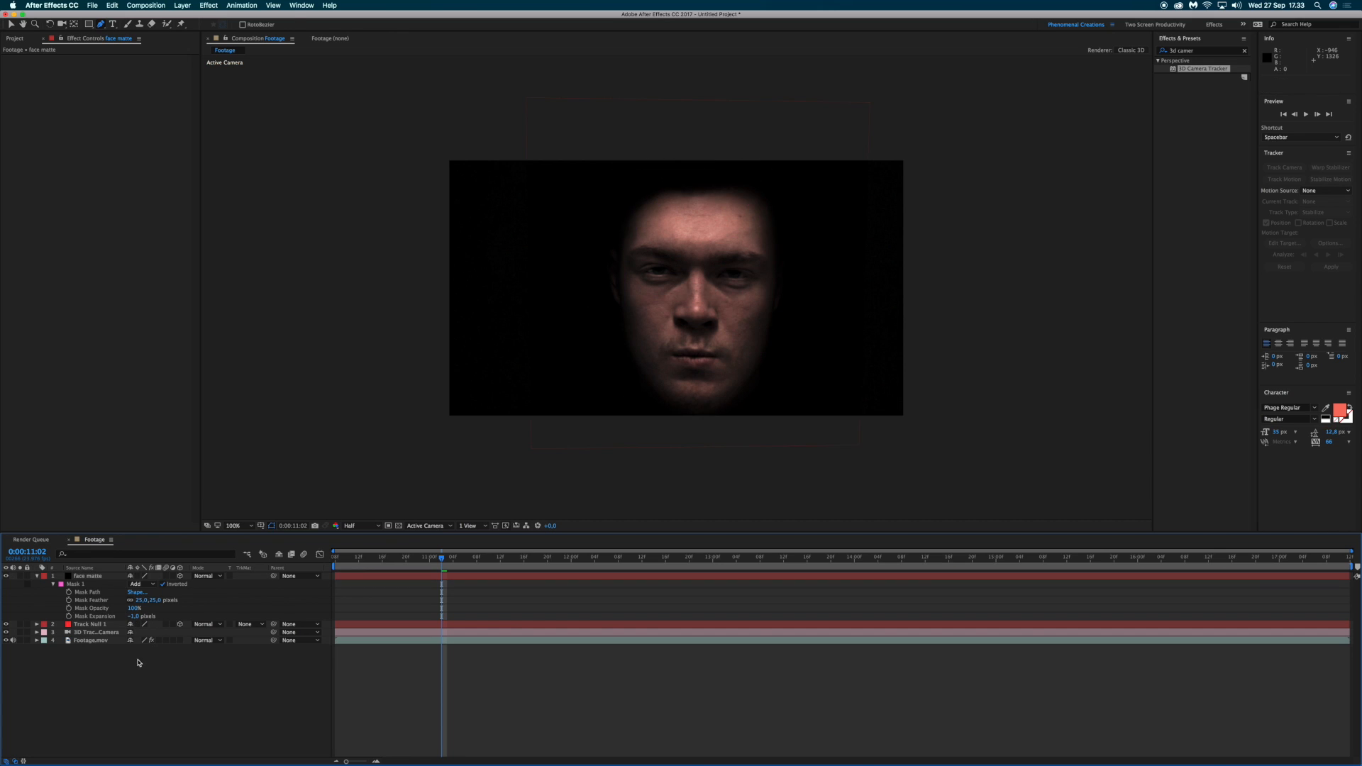
Step: Play and scrub through the composition from the start to check how the feathered mask follows the face
{"action": "left_click", "coordinate": [337, 564]}
{"action": "key", "text": "space"}
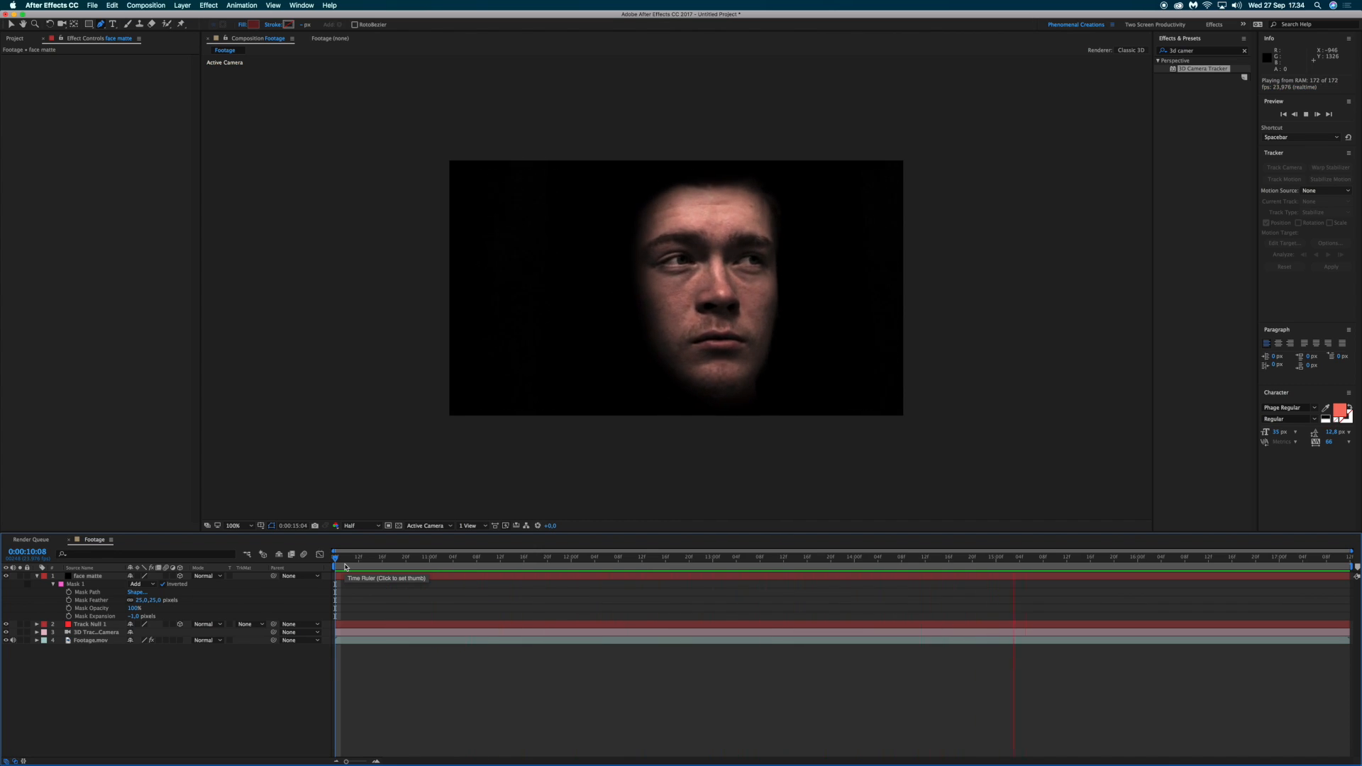
{"action": "key", "text": "space"}
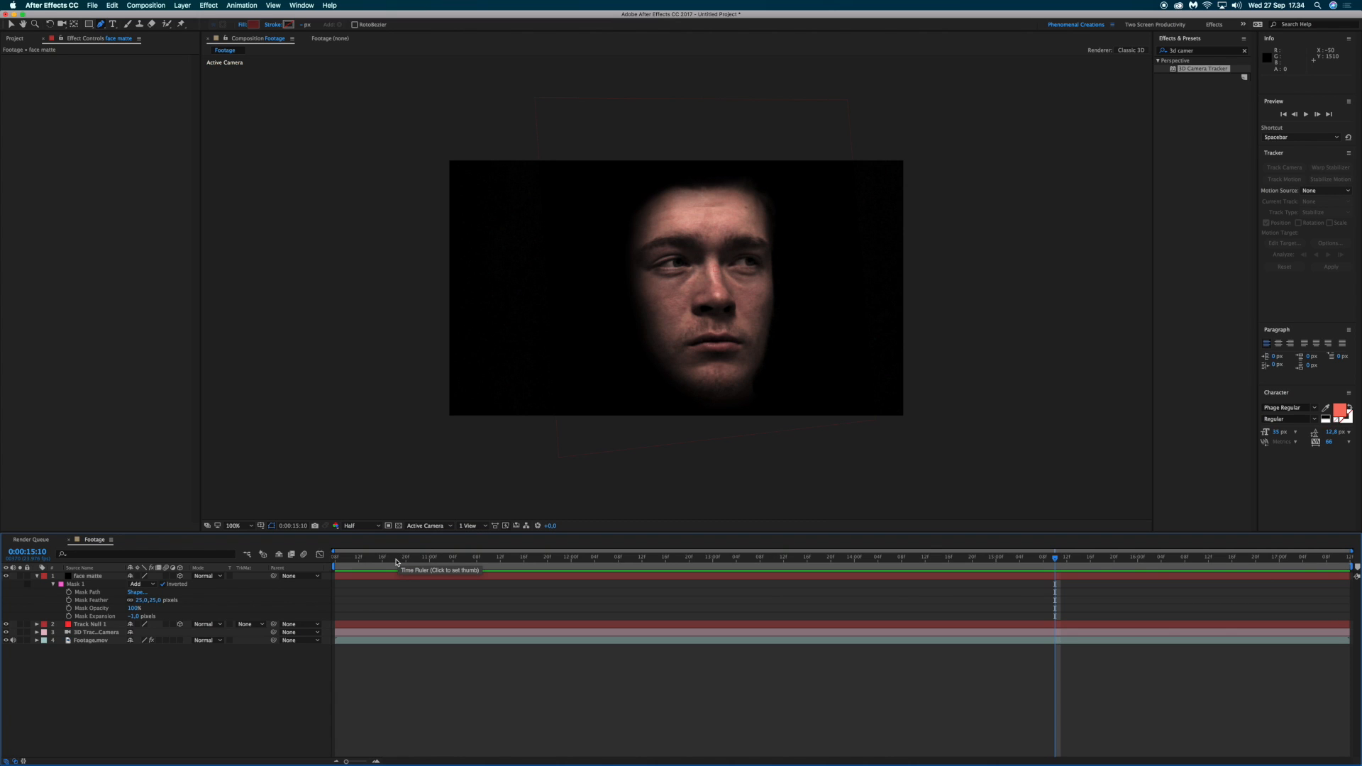
{"action": "left_click_drag", "start_coordinate": [395, 565], "coordinate": [677, 558]}
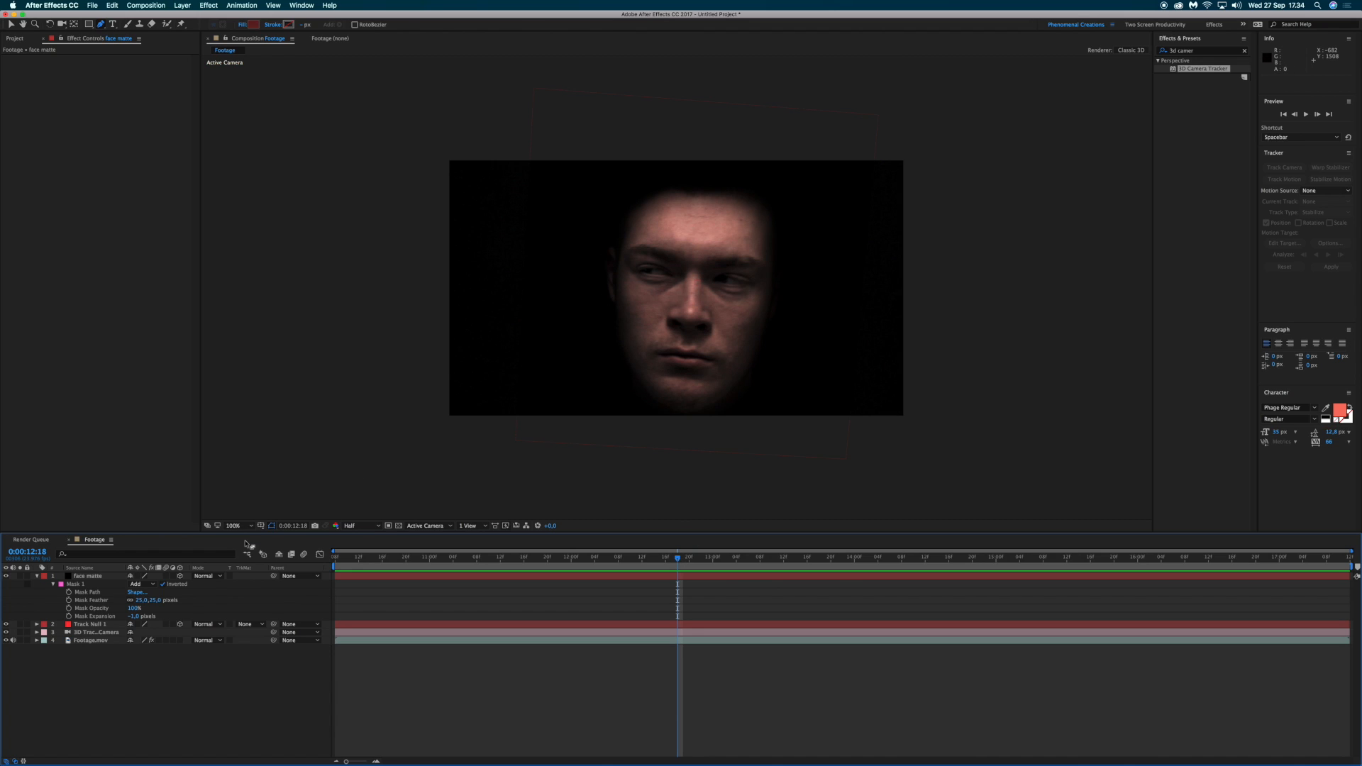
Step: Set the face mask's expansion to -10 pixels and review the result by scrubbing and playing the composition
{"action": "left_click_drag", "start_coordinate": [133, 620], "coordinate": [130, 621]}
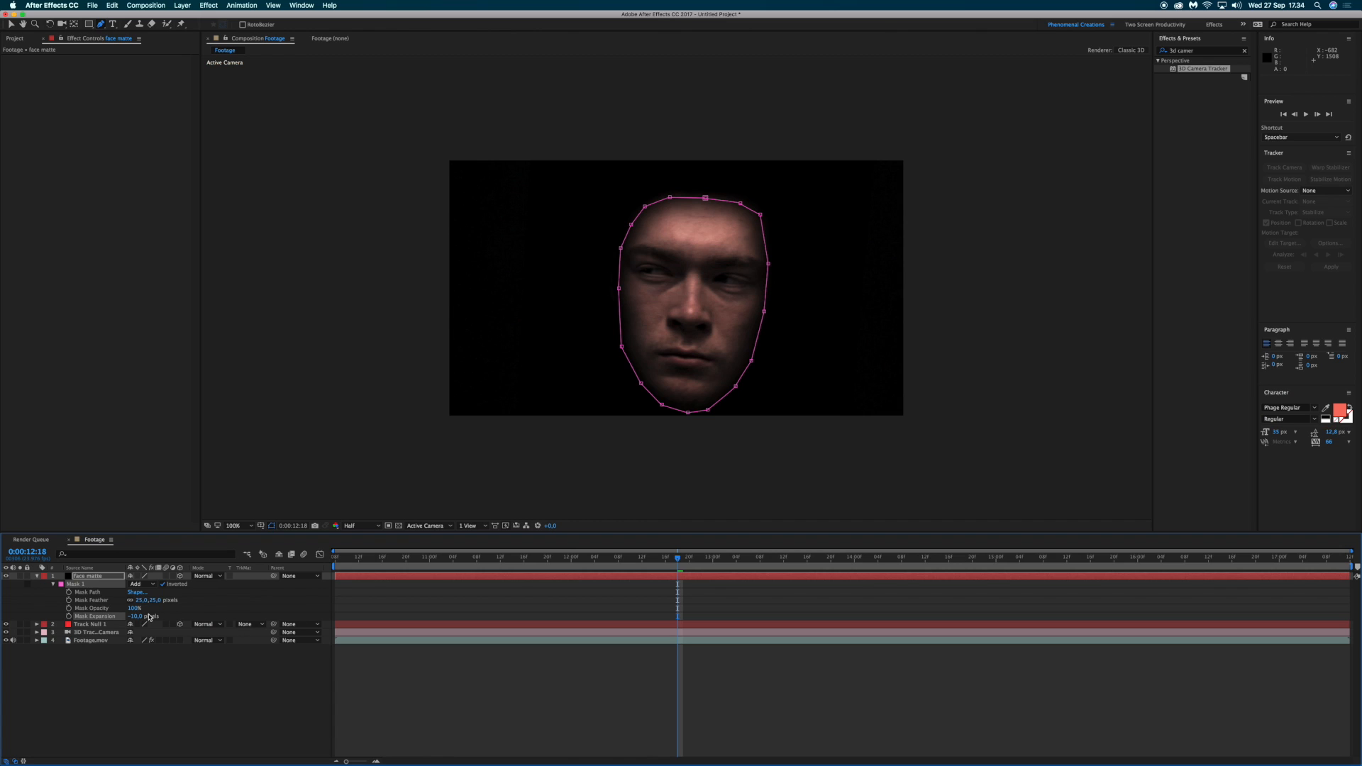
{"action": "left_click_drag", "start_coordinate": [339, 560], "coordinate": [418, 576]}
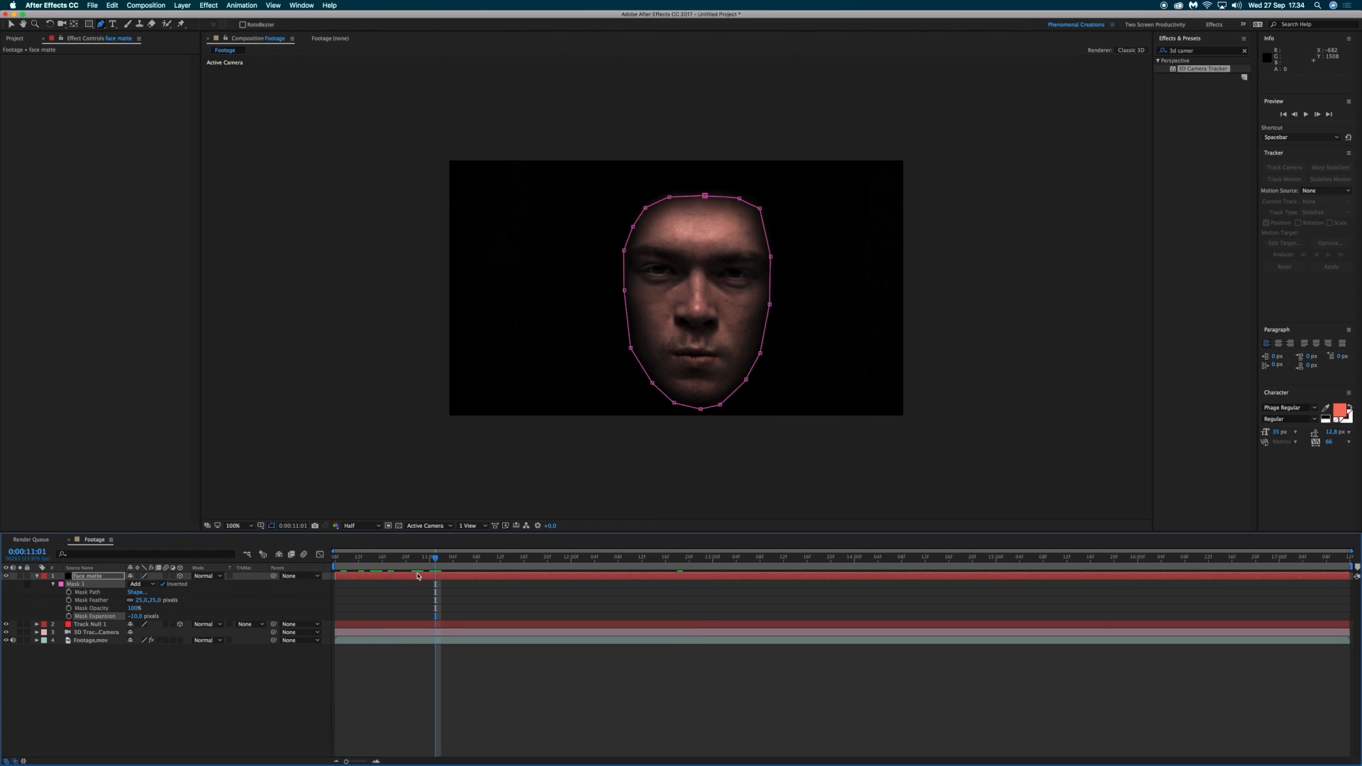
{"action": "left_click", "coordinate": [263, 690]}
{"action": "left_click", "coordinate": [353, 559]}
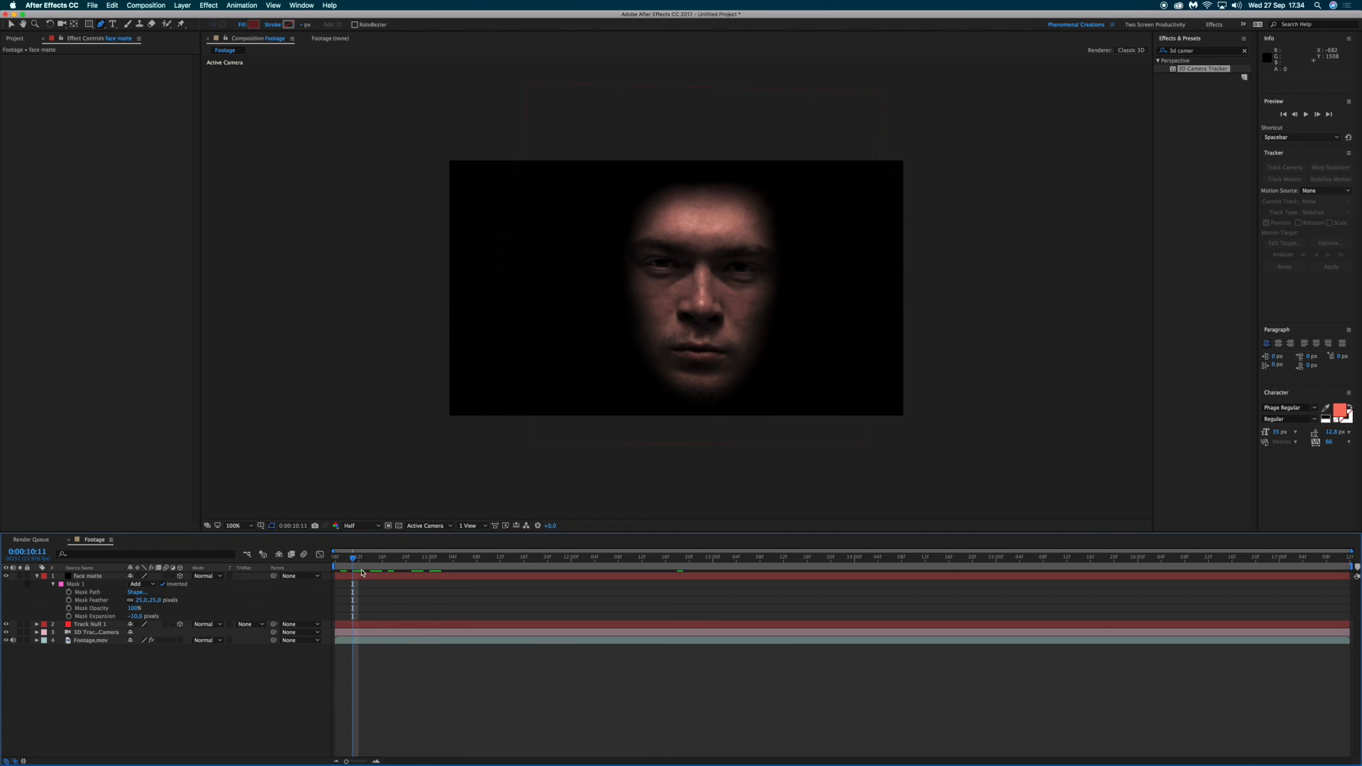
{"action": "left_click", "coordinate": [100, 578]}
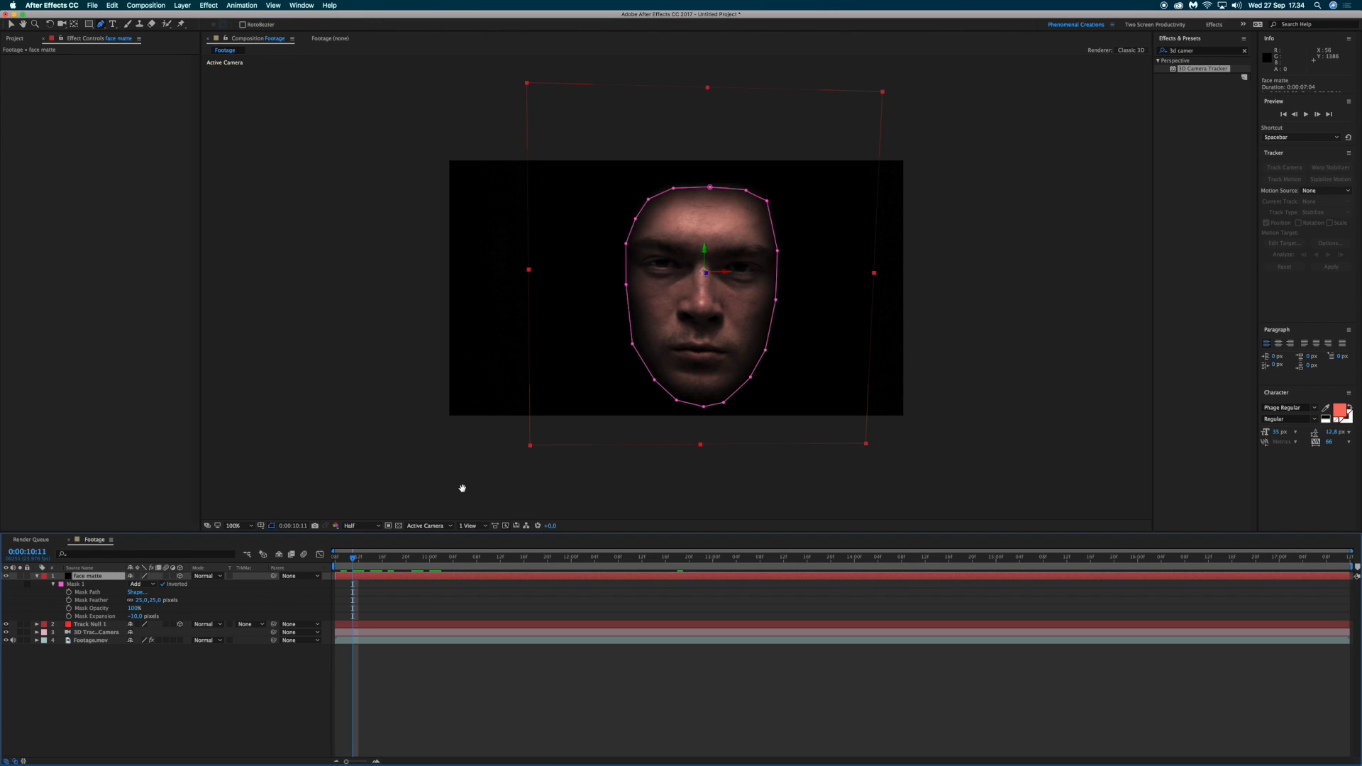
{"action": "key", "text": "space"}
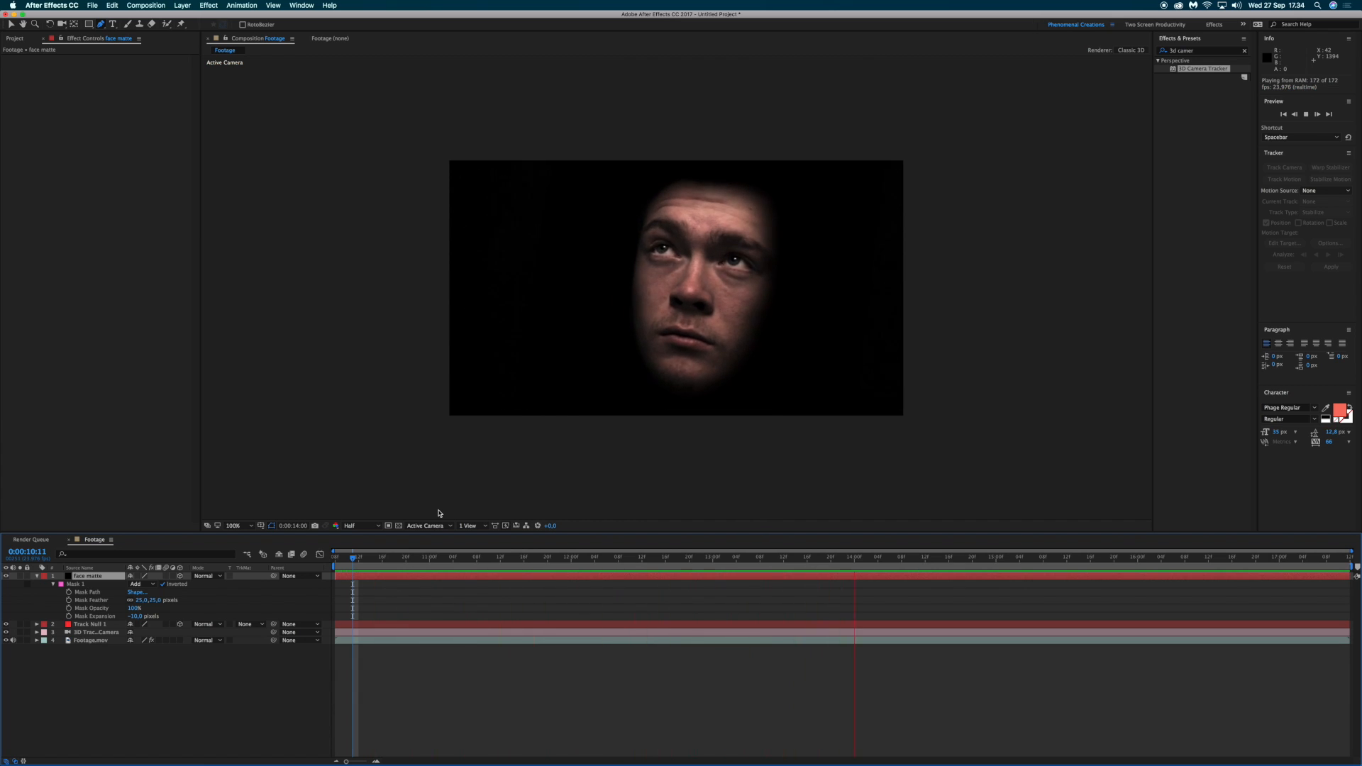
{"action": "key", "text": "space"}
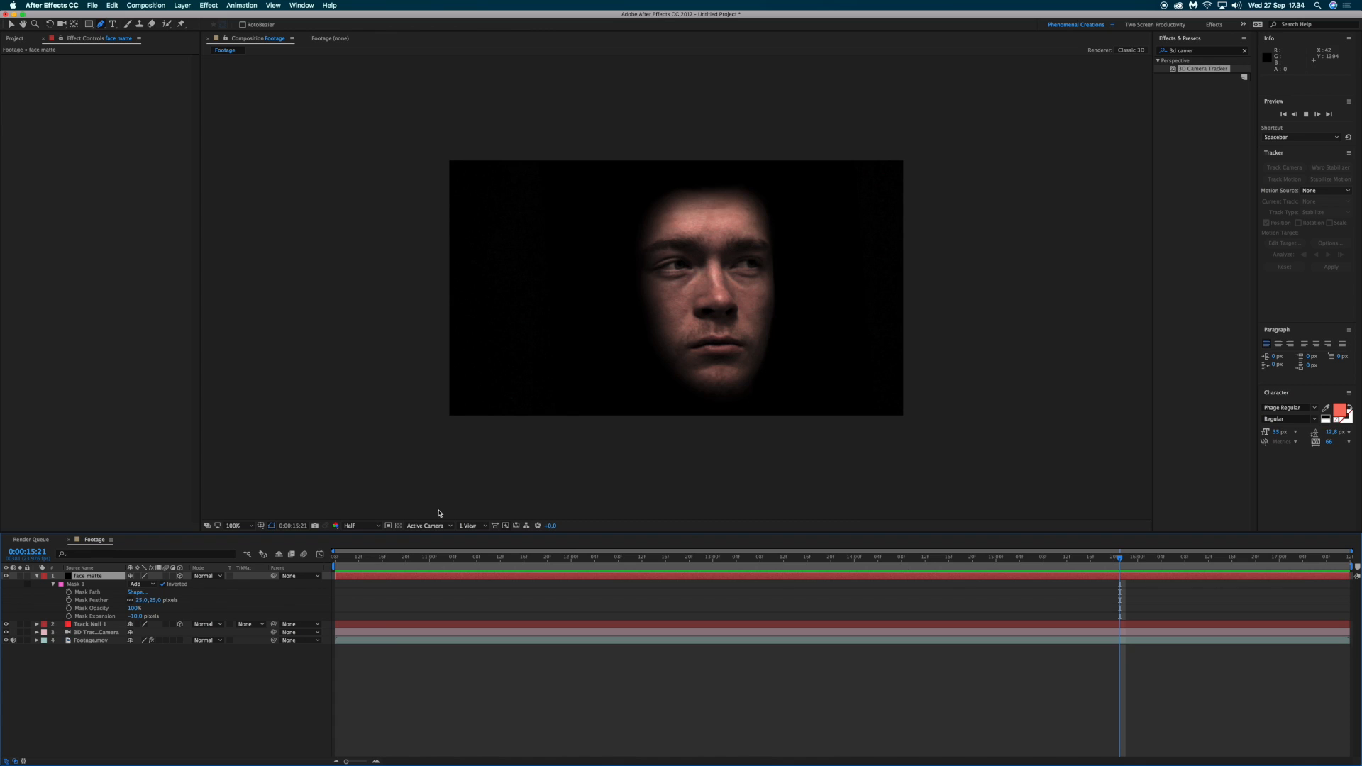
{"action": "left_click", "coordinate": [213, 651]}
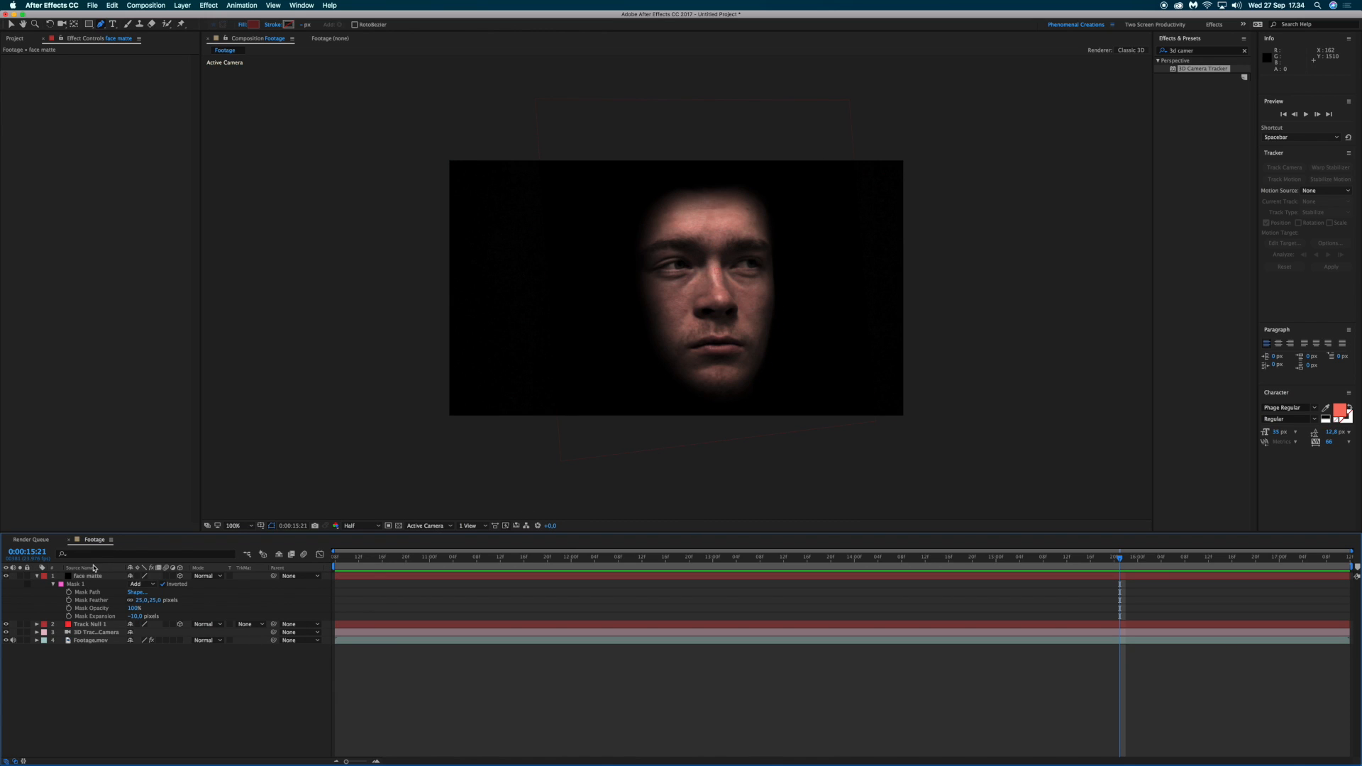
Step: Collapse the face matte's properties, hide the Track Null 1 layer and move the playhead to 0:00:10:21
{"action": "left_click", "coordinate": [39, 577]}
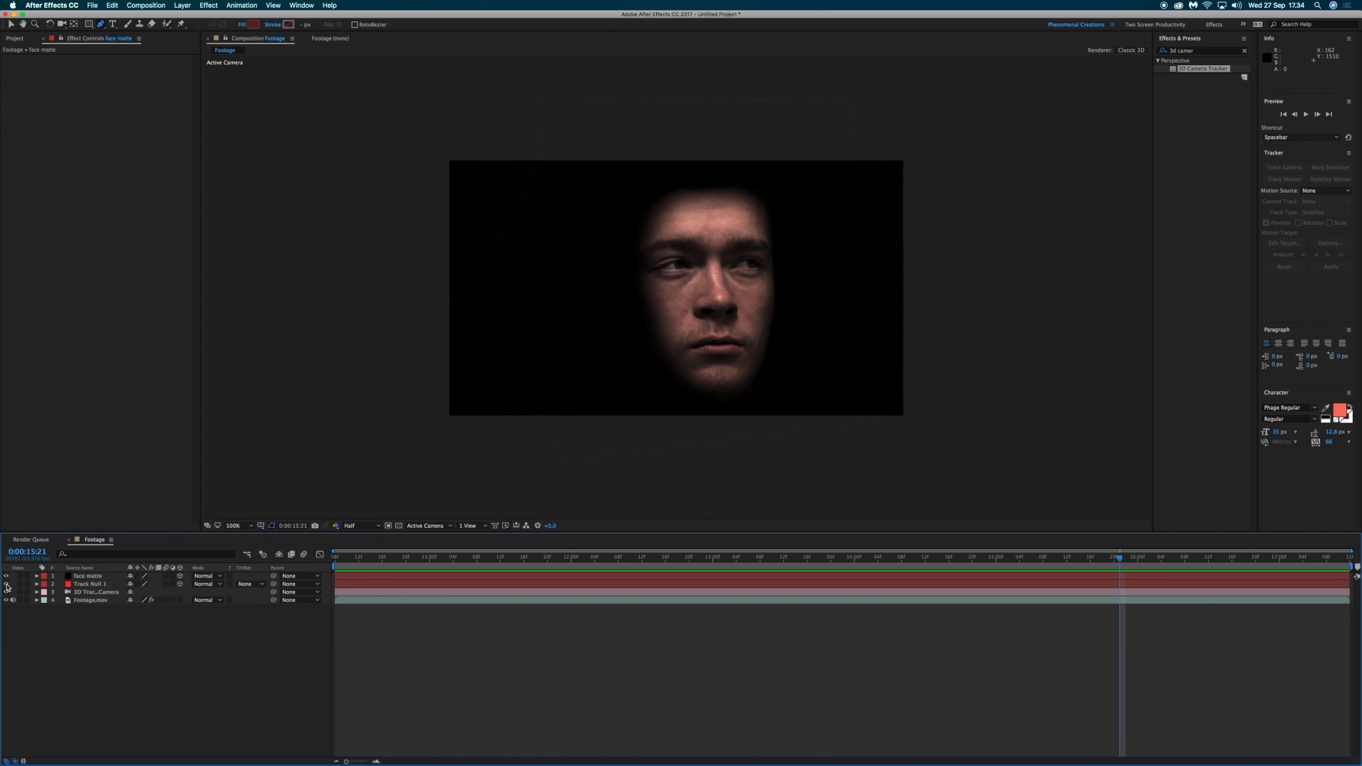
{"action": "left_click", "coordinate": [6, 592]}
{"action": "left_click_drag", "start_coordinate": [435, 558], "coordinate": [396, 583]}
{"action": "mouse_move", "coordinate": [418, 580]}
{"action": "left_mouse_down"}
{"action": "mouse_move", "coordinate": [398, 582]}
{"action": "mouse_move", "coordinate": [416, 577]}
{"action": "left_mouse_up"}
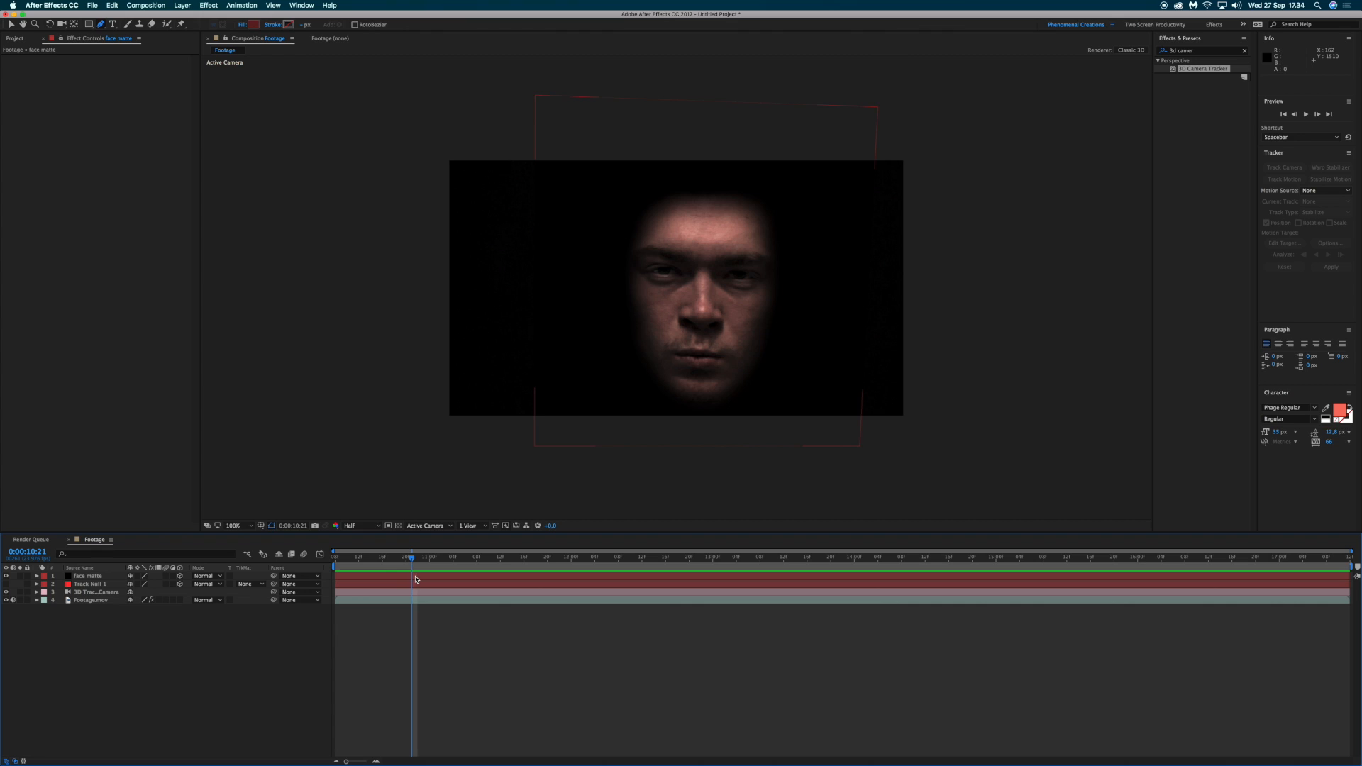
Step: Add the tar4 composition from the HUD project's *targets folder as a layer above the face matte
{"action": "left_click", "coordinate": [15, 38]}
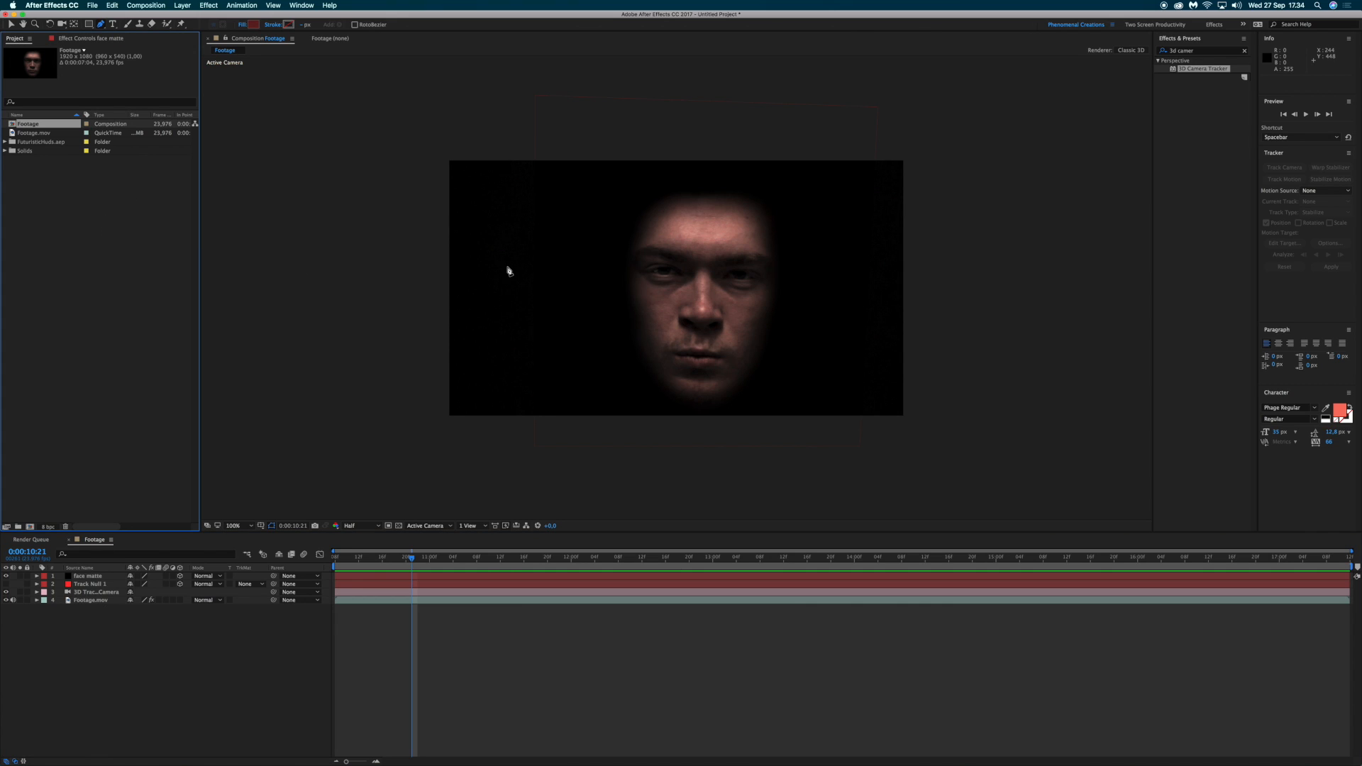
{"action": "left_click", "coordinate": [5, 142]}
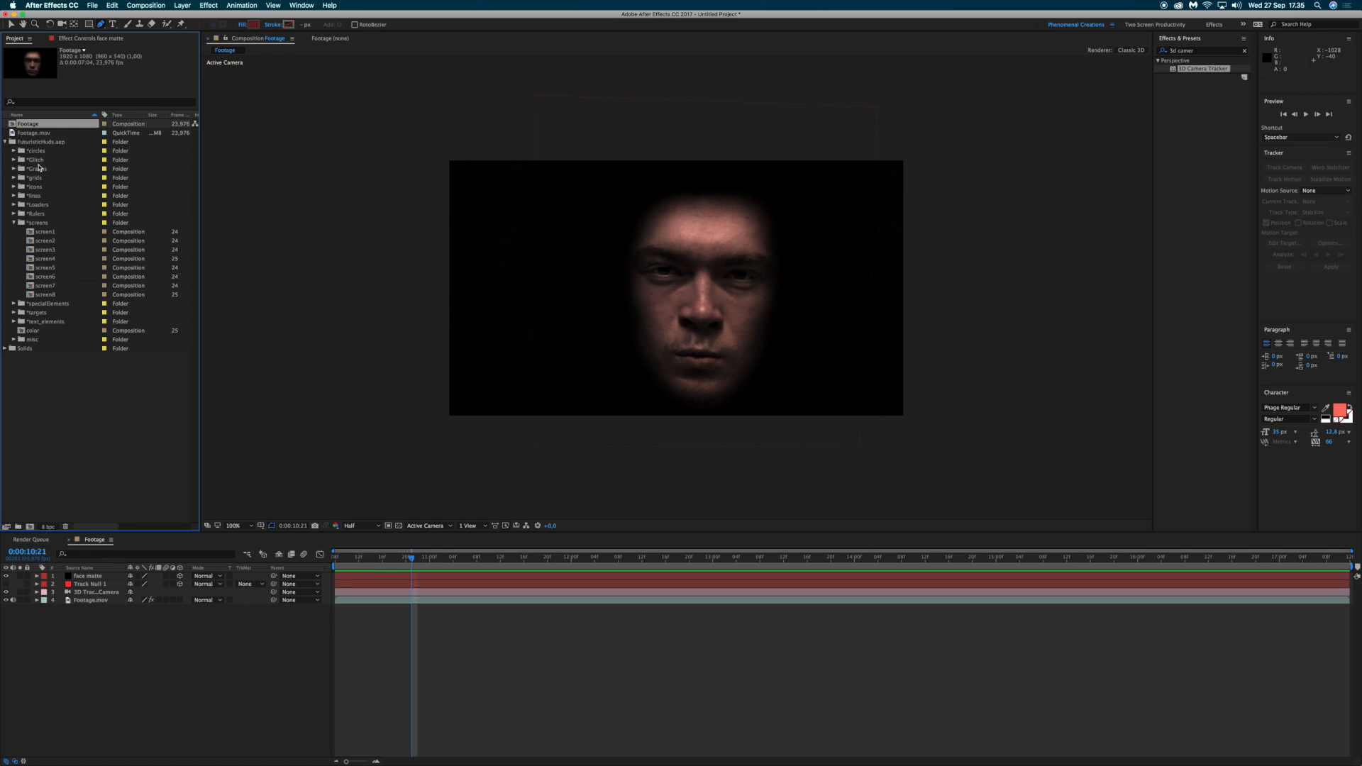
{"action": "left_click", "coordinate": [15, 223]}
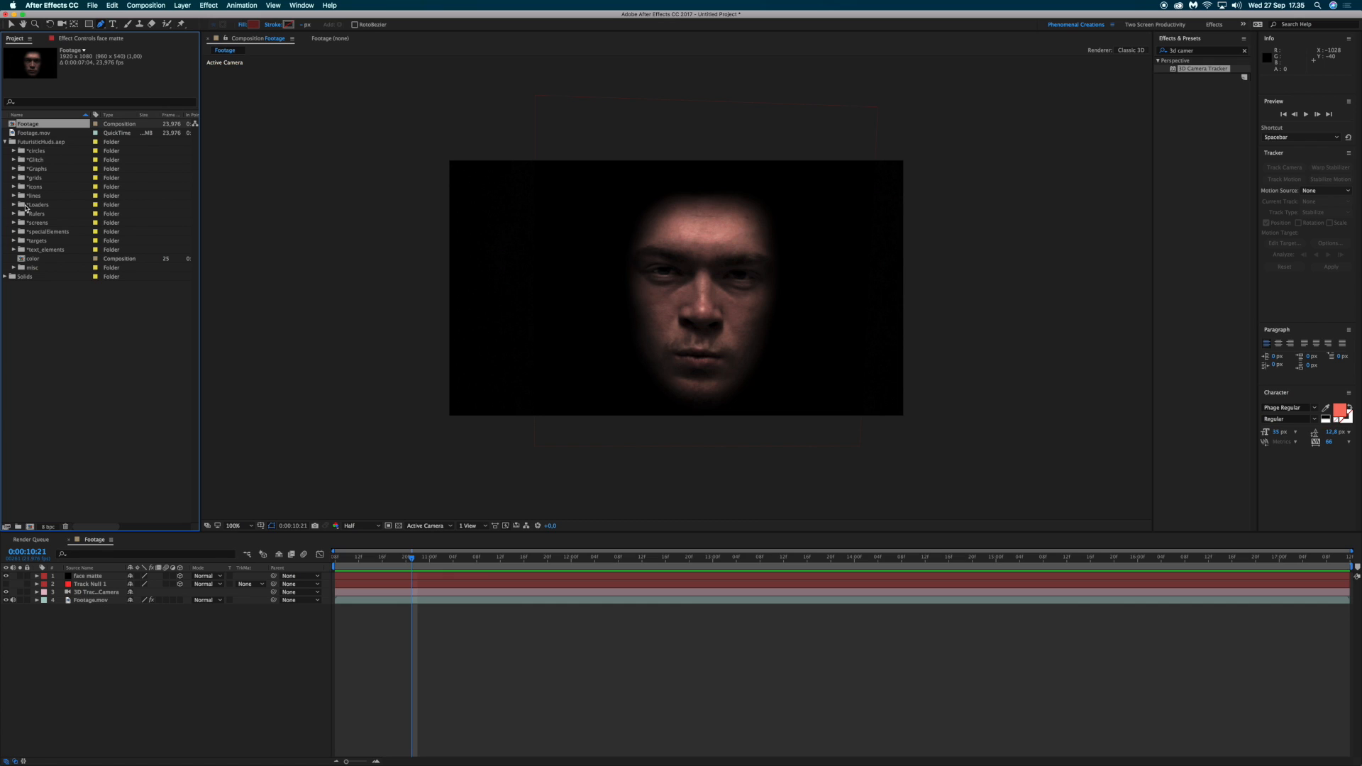
{"action": "left_click", "coordinate": [14, 242]}
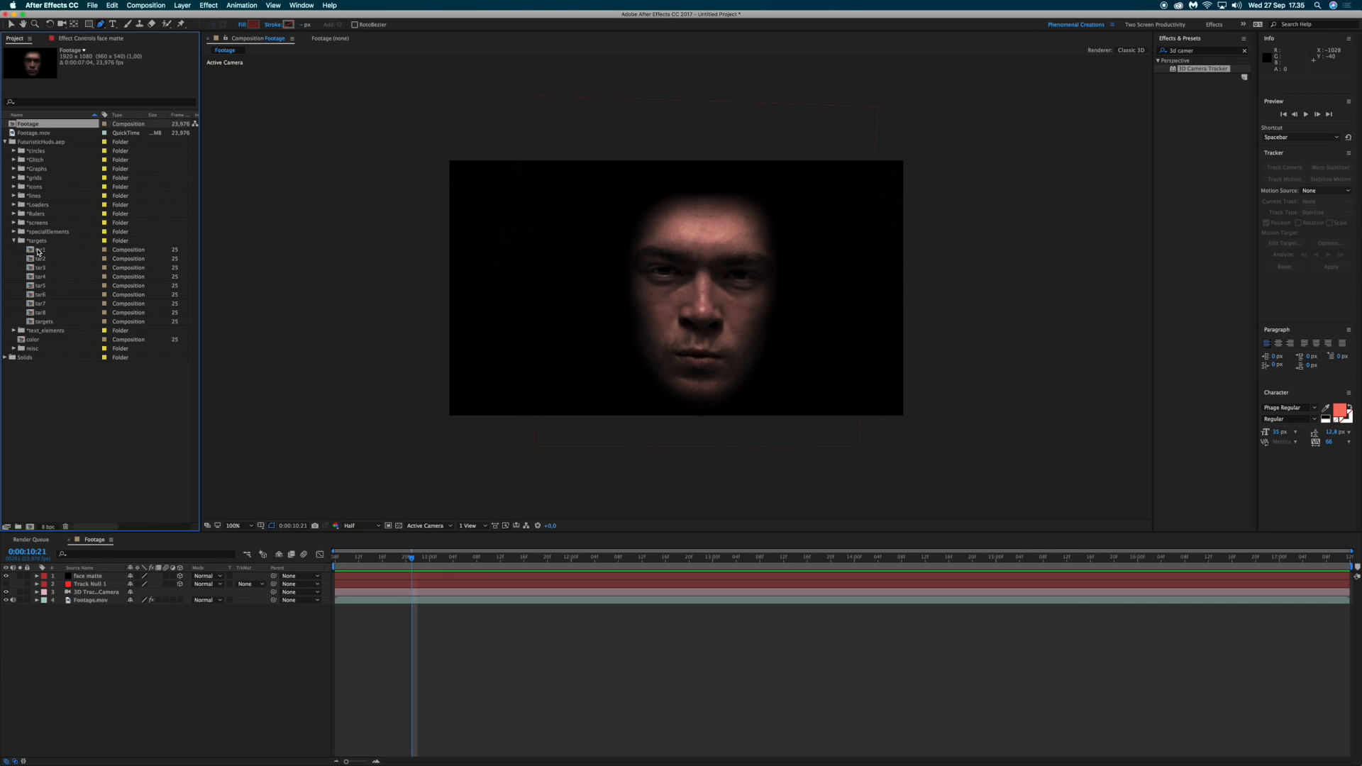
{"action": "left_click_drag", "start_coordinate": [46, 279], "coordinate": [100, 578]}
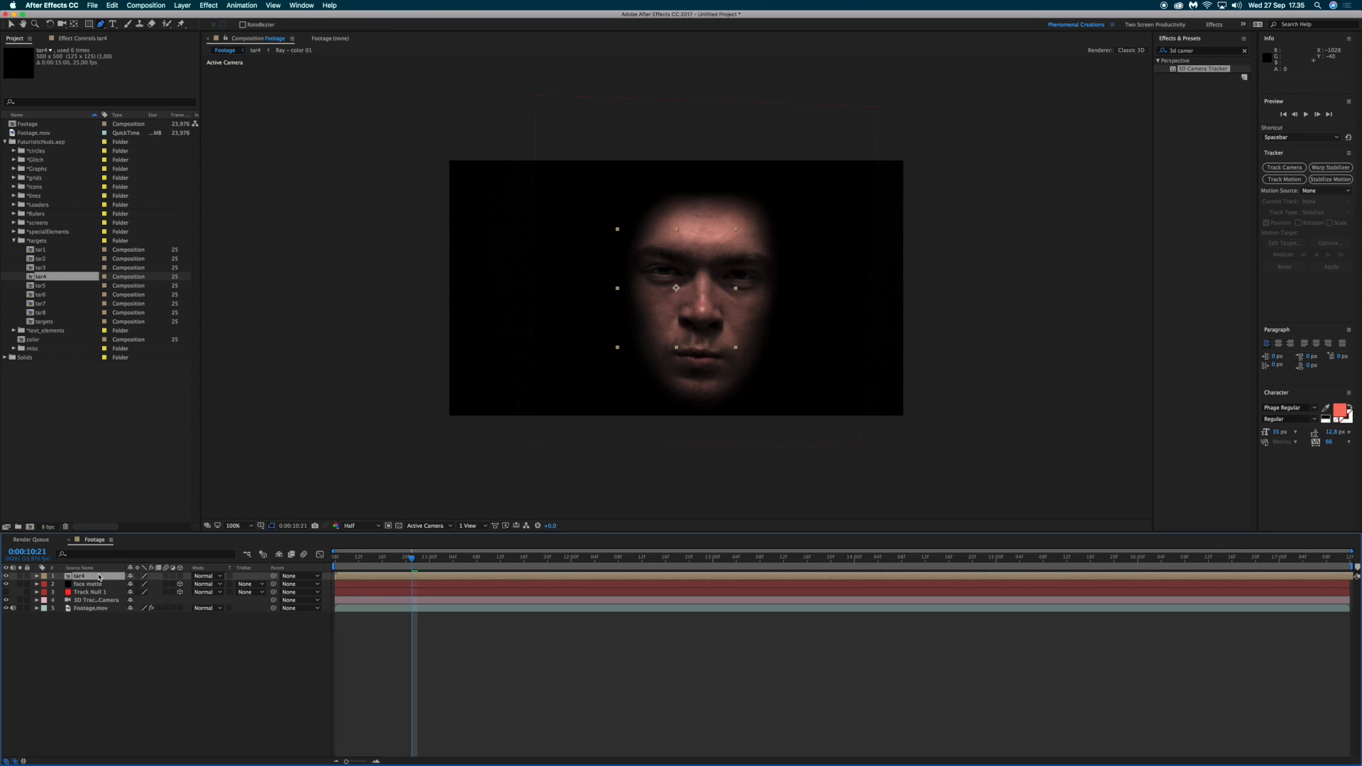
Step: Play the composition from the playhead and again from the start to check when the tar4 target animates in
{"action": "key", "text": "space"}
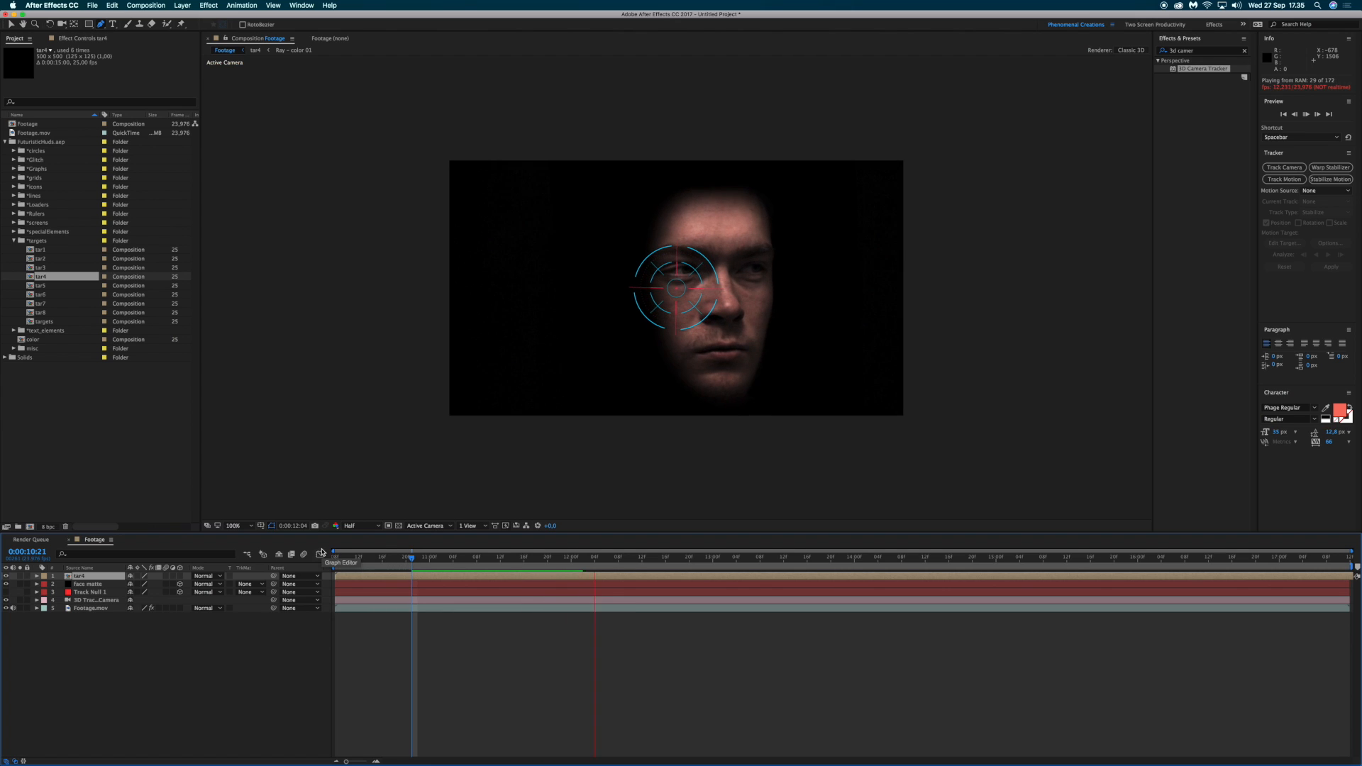
{"action": "key", "text": "space"}
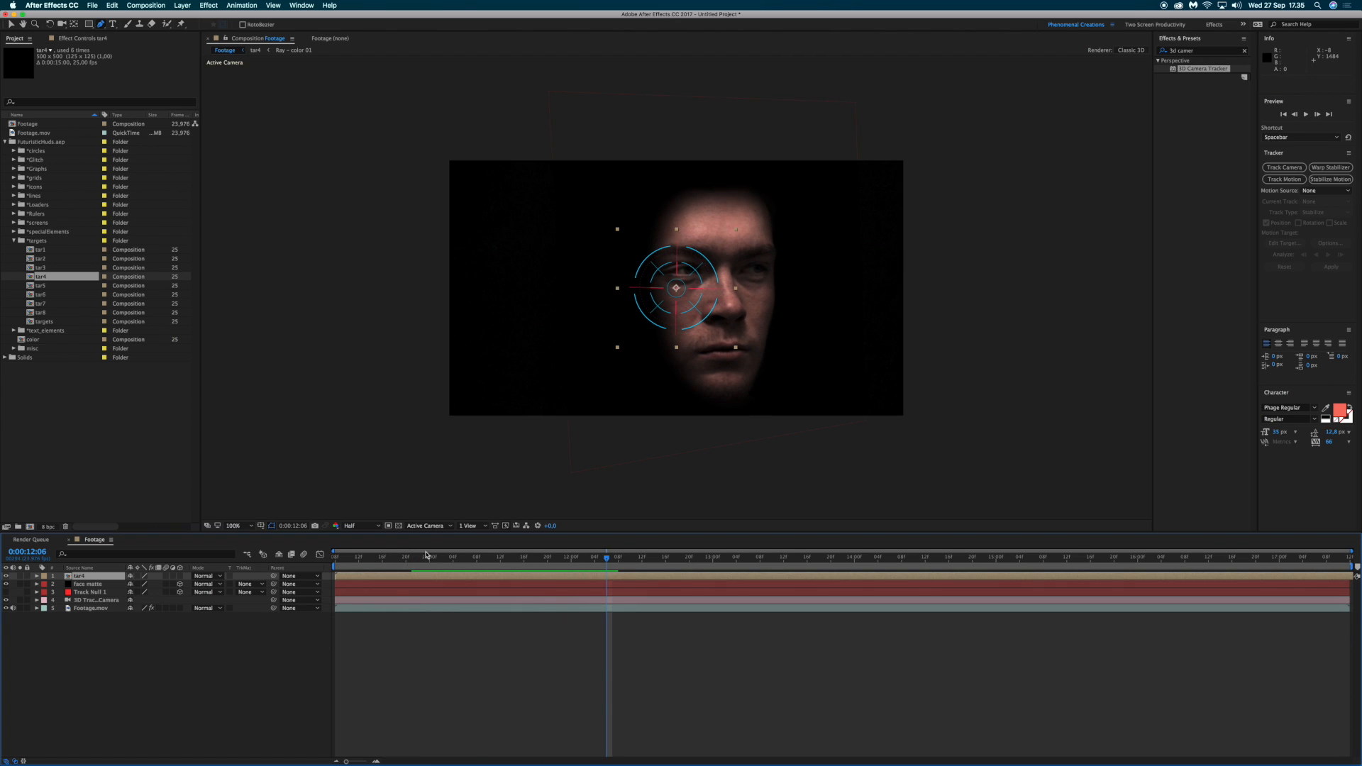
{"action": "left_click", "coordinate": [339, 563]}
{"action": "key", "text": "space"}
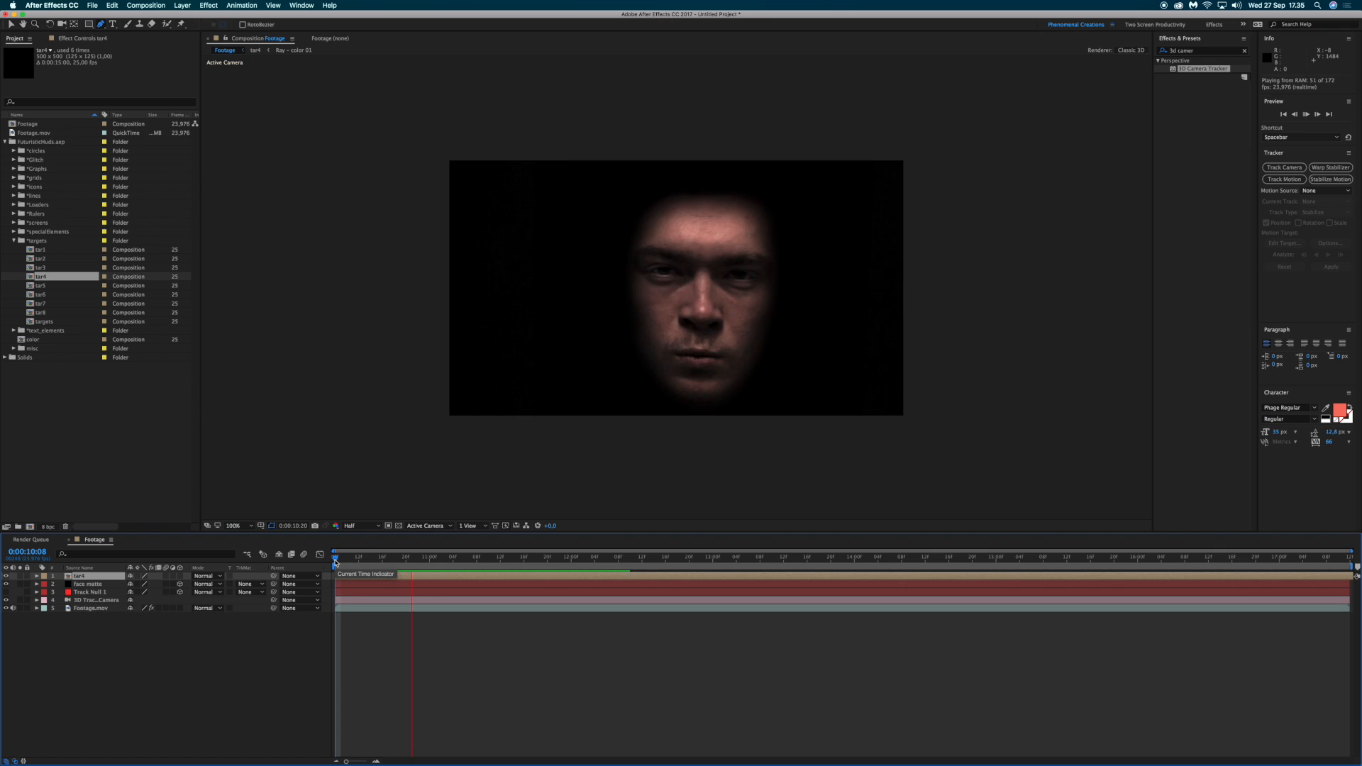
{"action": "key", "text": "space"}
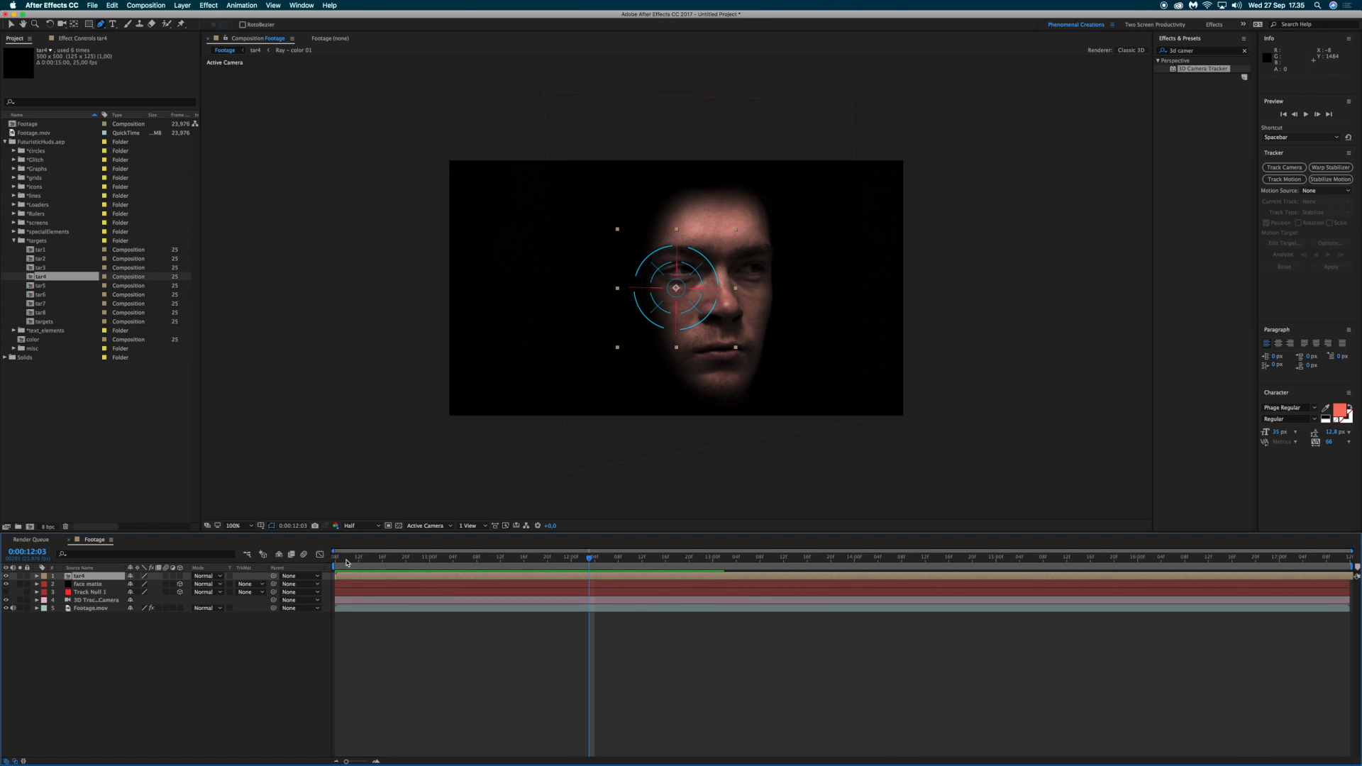
{"action": "left_click", "coordinate": [333, 563]}
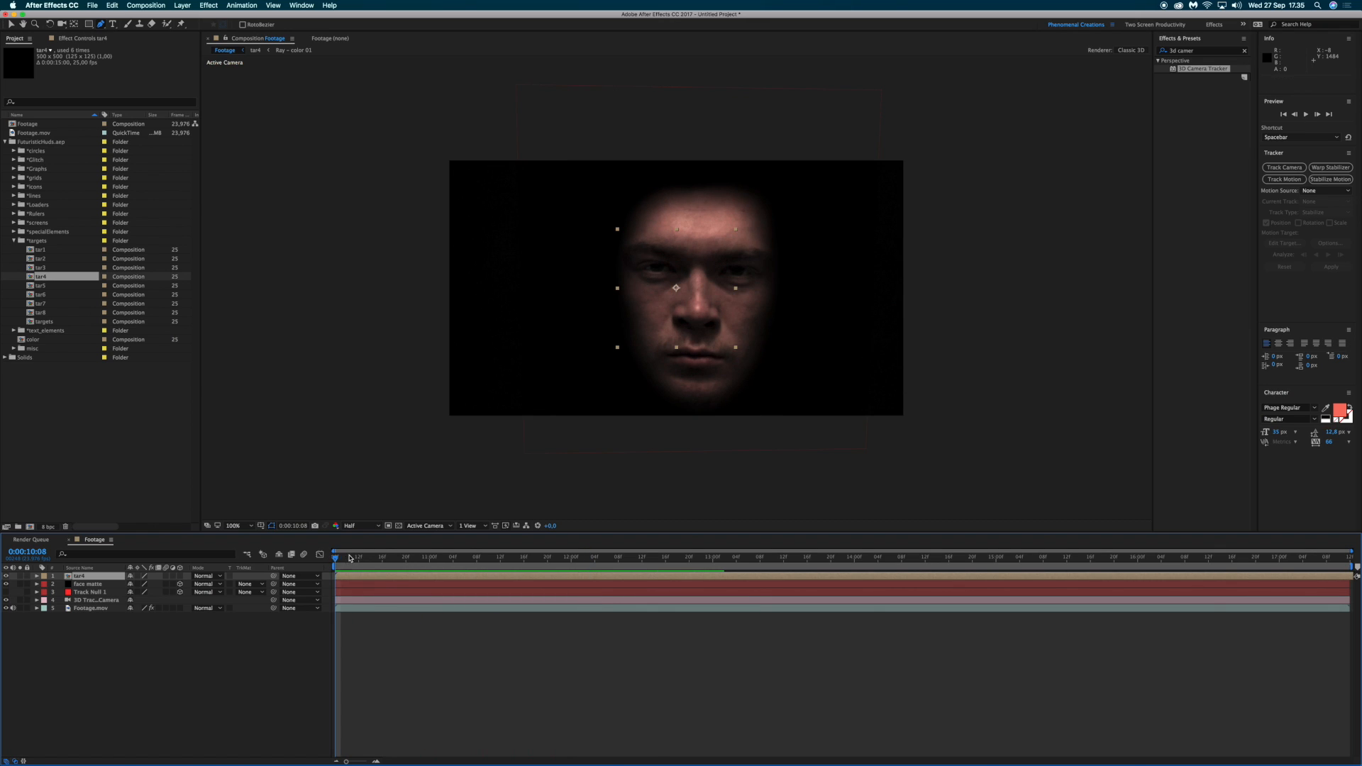
Step: Shift the tar4 layer about 14 frames earlier in time and play the composition from the start to check it
{"action": "left_click_drag", "start_coordinate": [410, 577], "coordinate": [315, 579]}
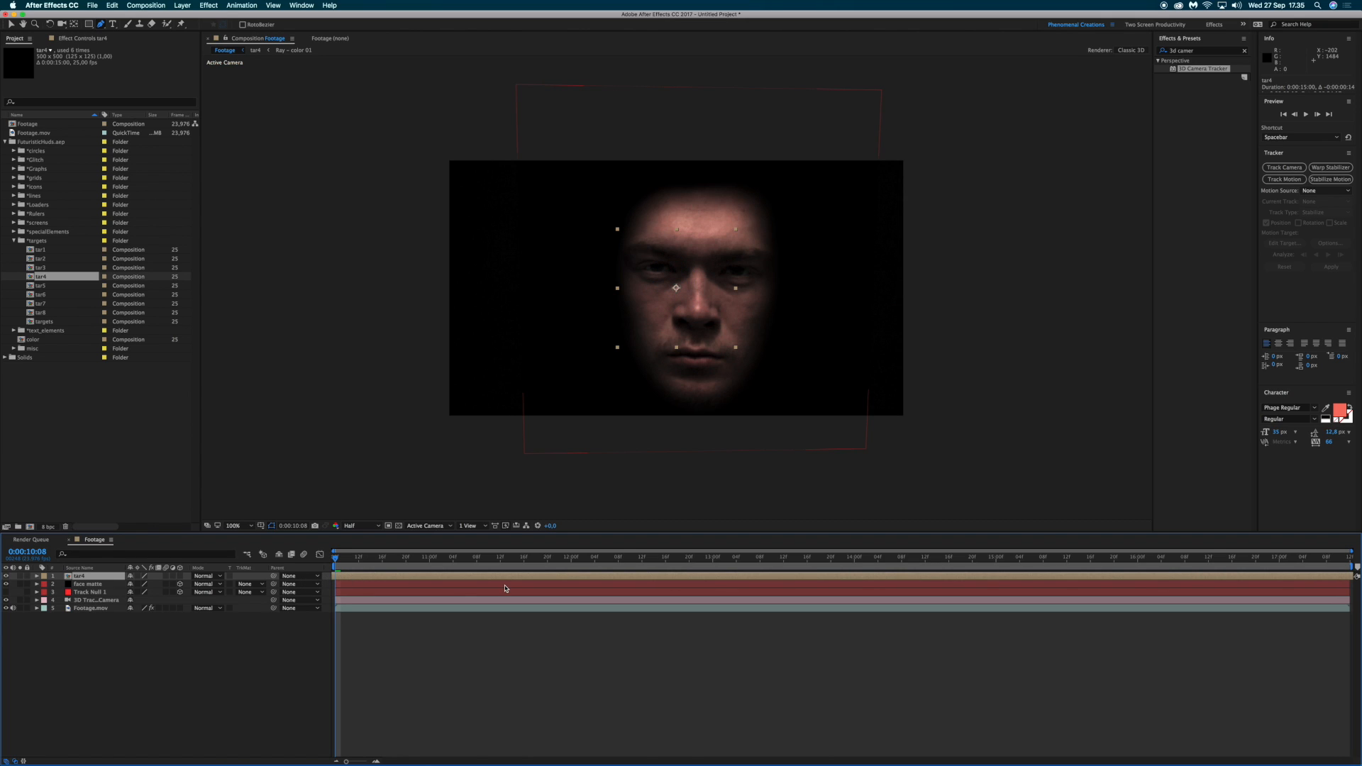
{"action": "key", "text": "space"}
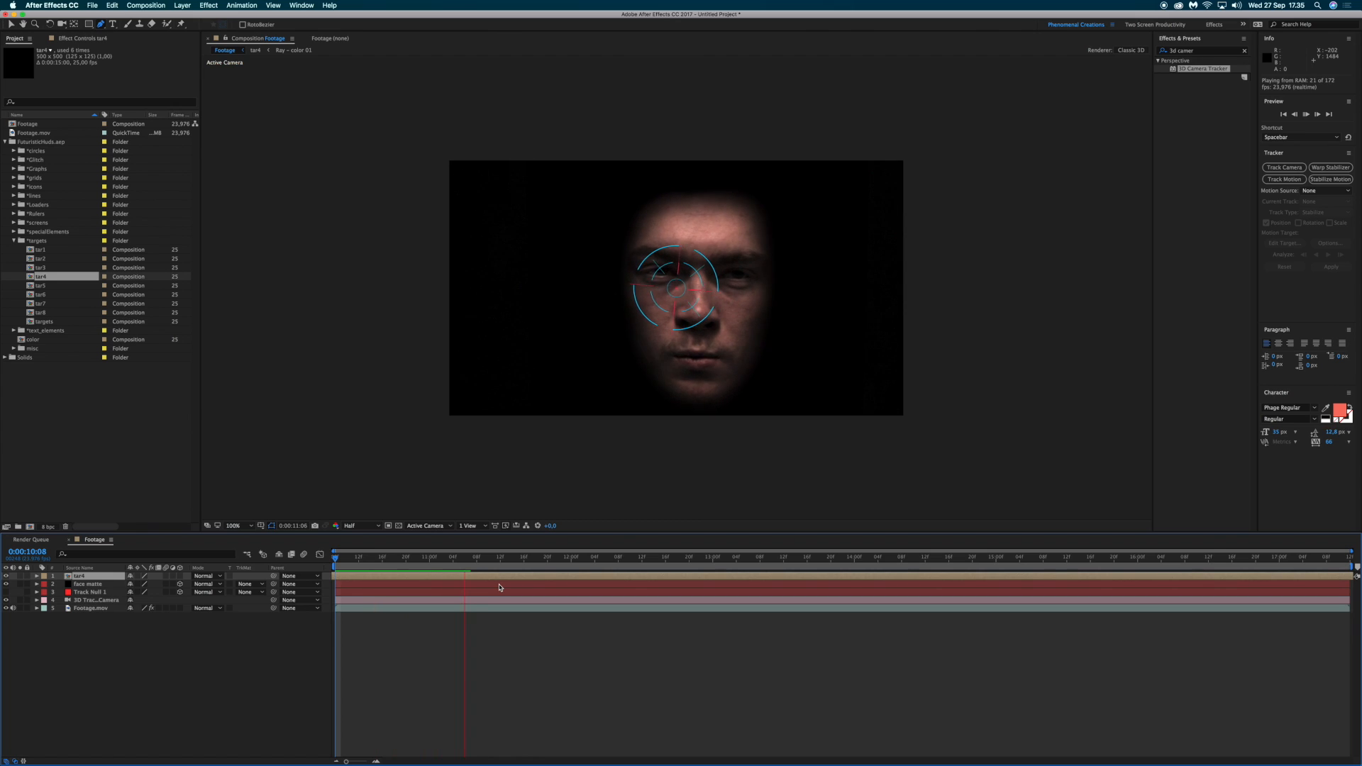
{"action": "key", "text": "space"}
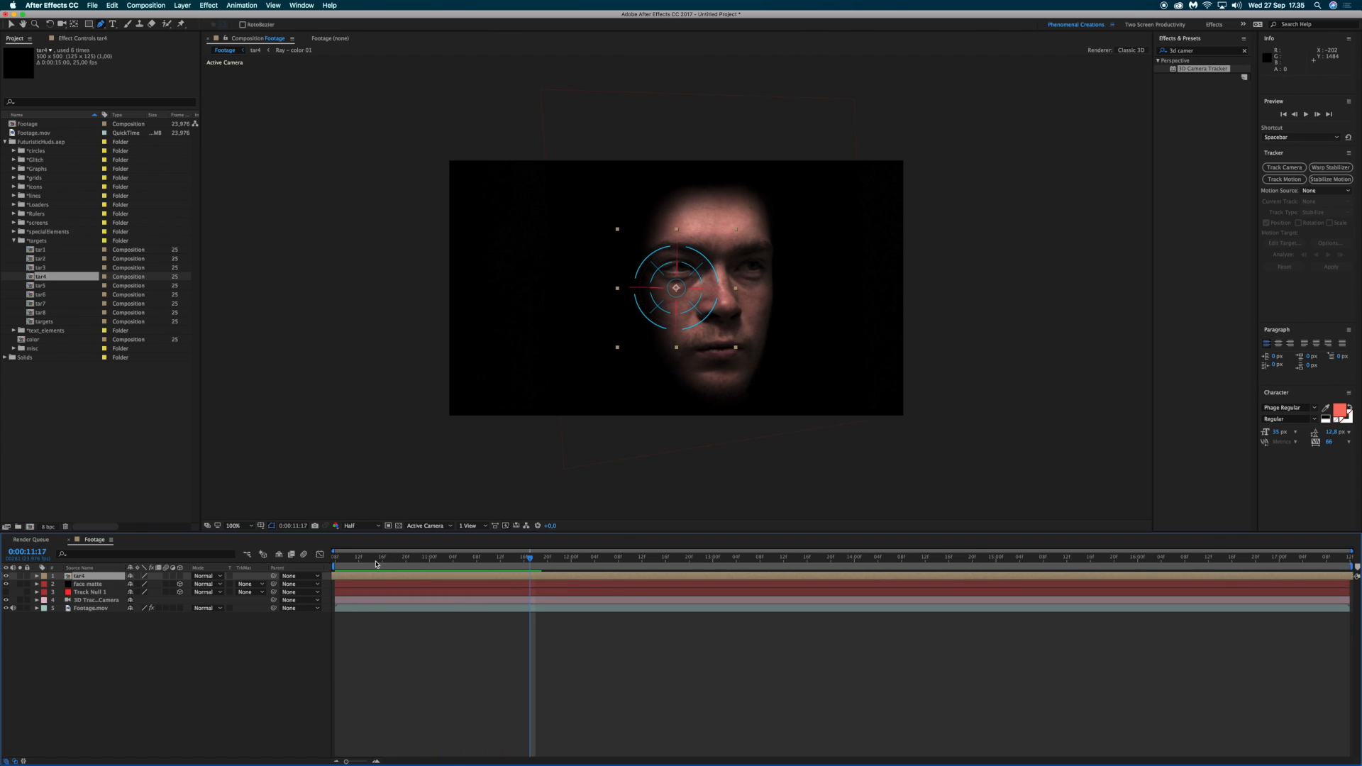
{"action": "left_click_drag", "start_coordinate": [346, 563], "coordinate": [328, 563]}
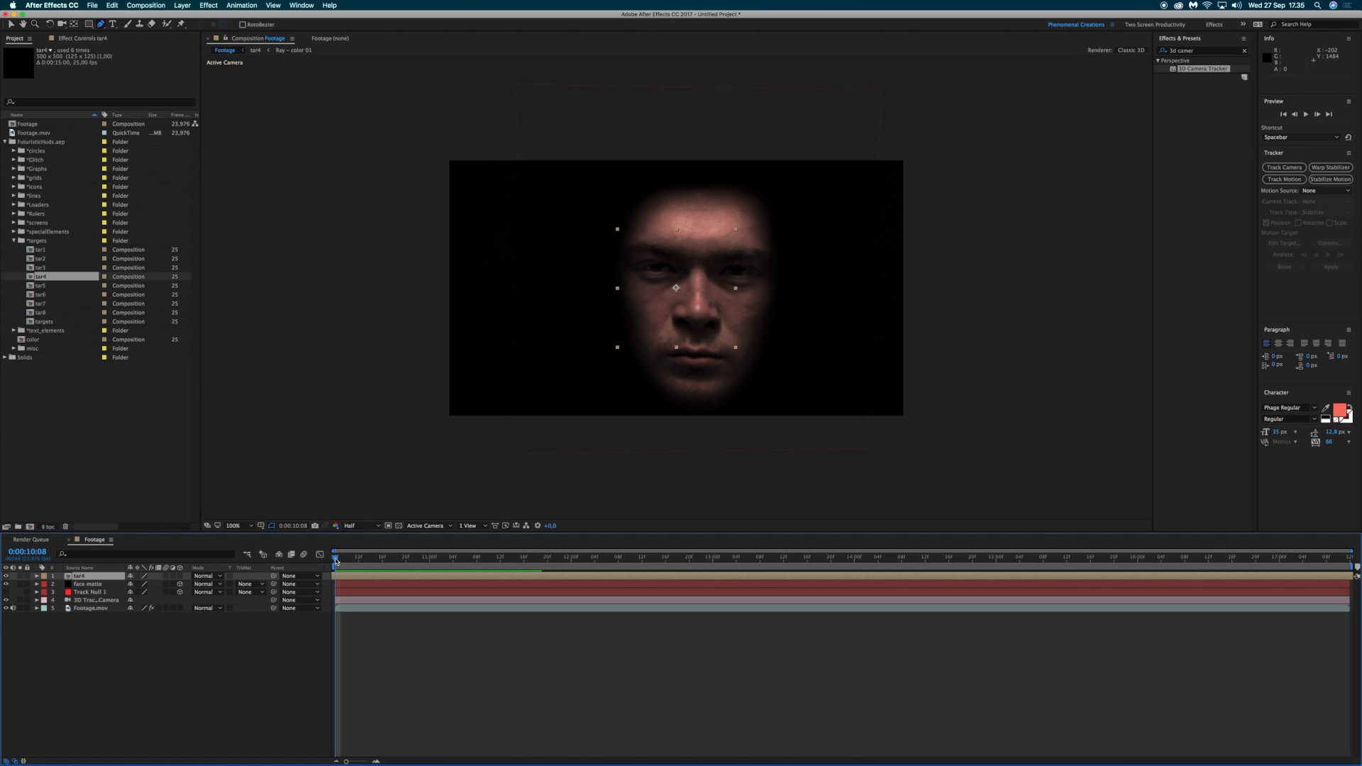
Step: Make tar4 a 3D layer at 0:00:10:21 and play the composition from the start to review how it tracks
{"action": "left_click_drag", "start_coordinate": [336, 562], "coordinate": [412, 562]}
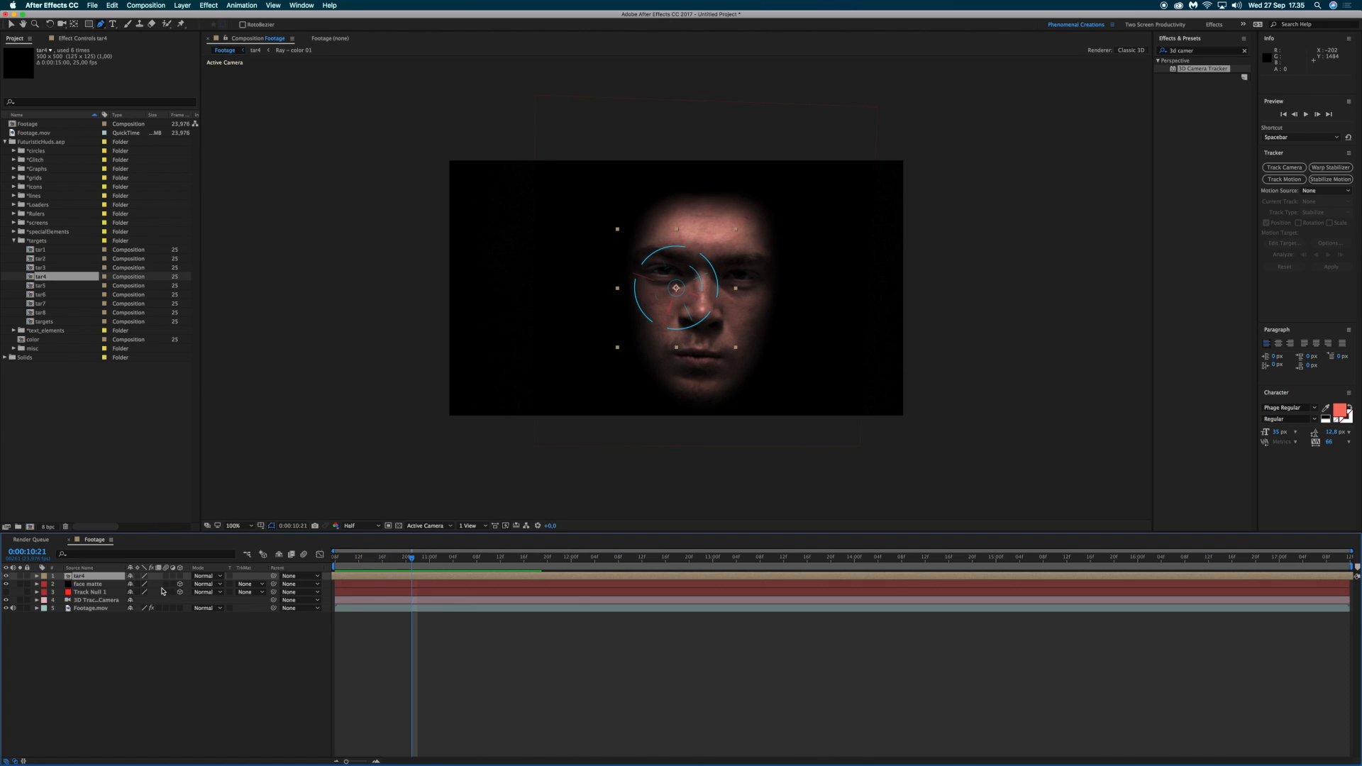
{"action": "left_click", "coordinate": [180, 576]}
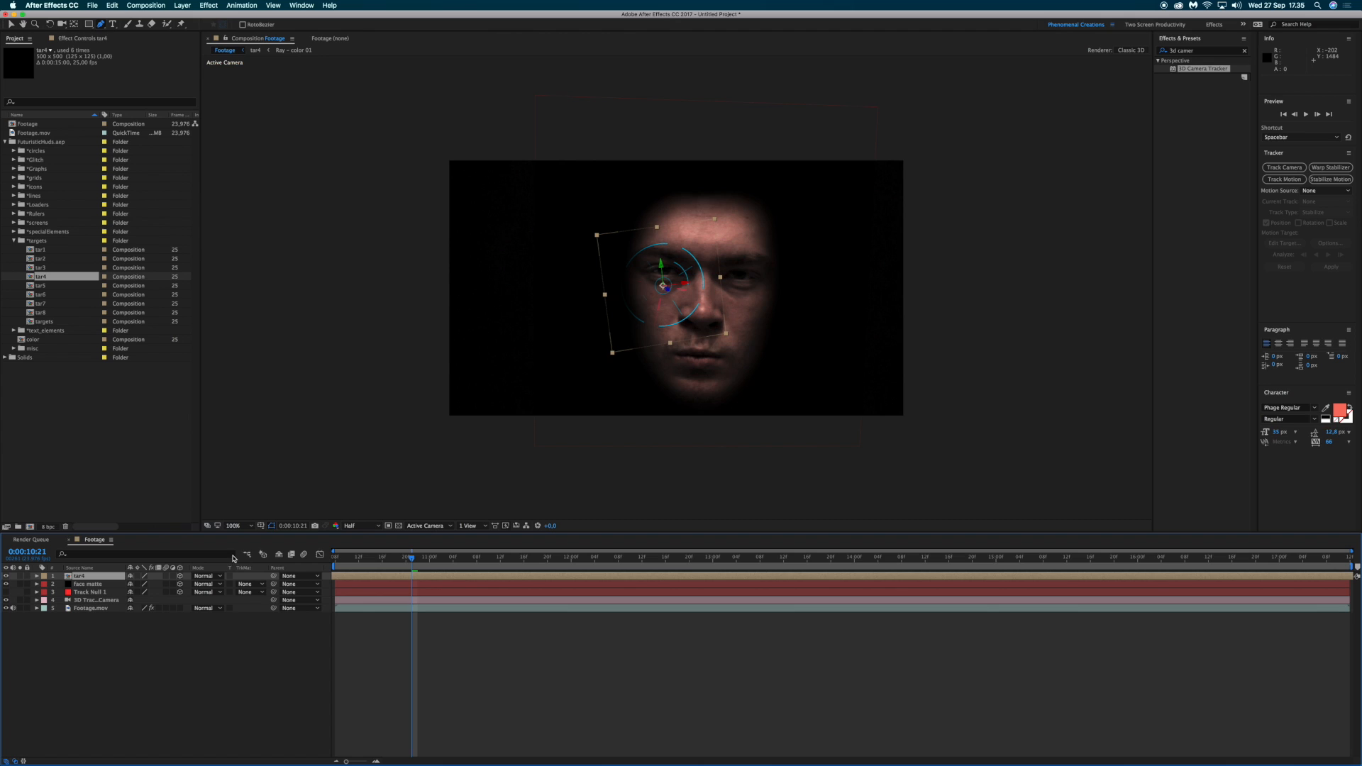
{"action": "left_click", "coordinate": [340, 561]}
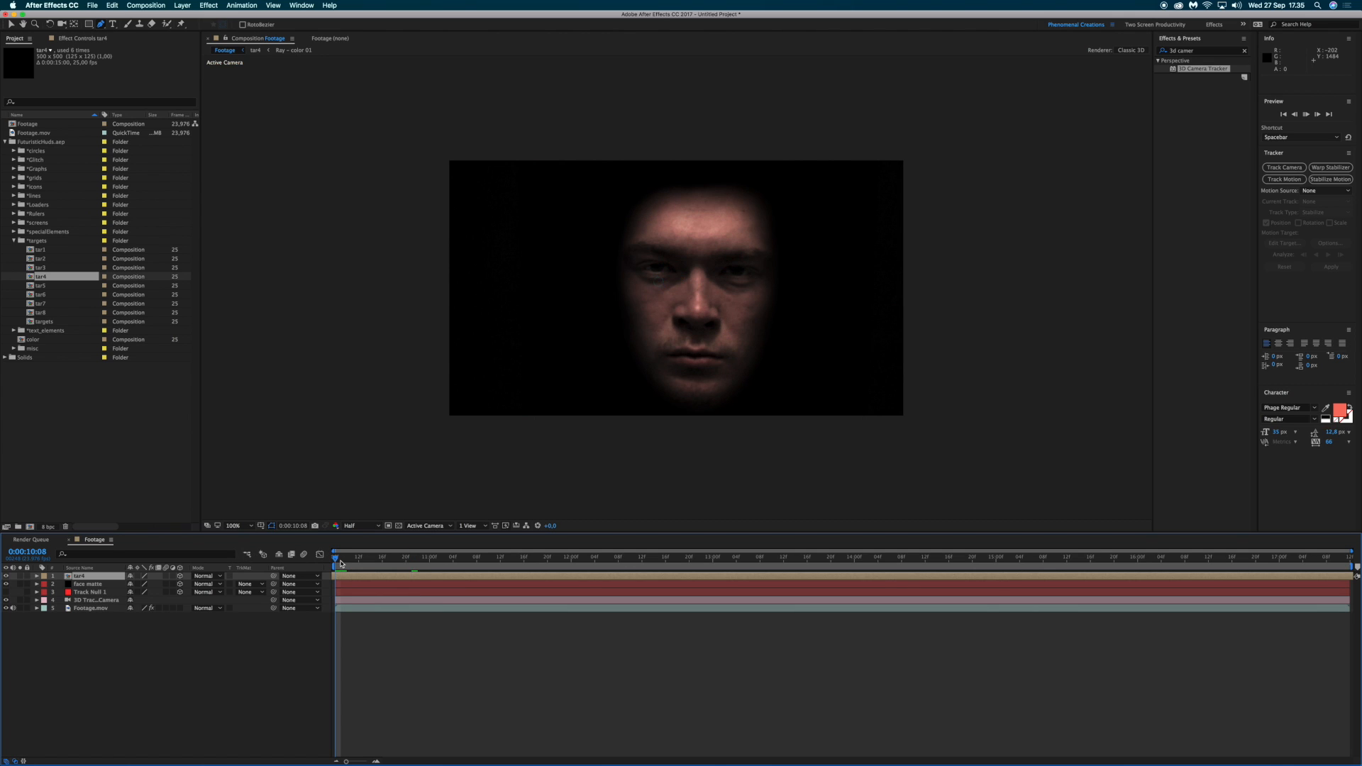
{"action": "key", "text": "space"}
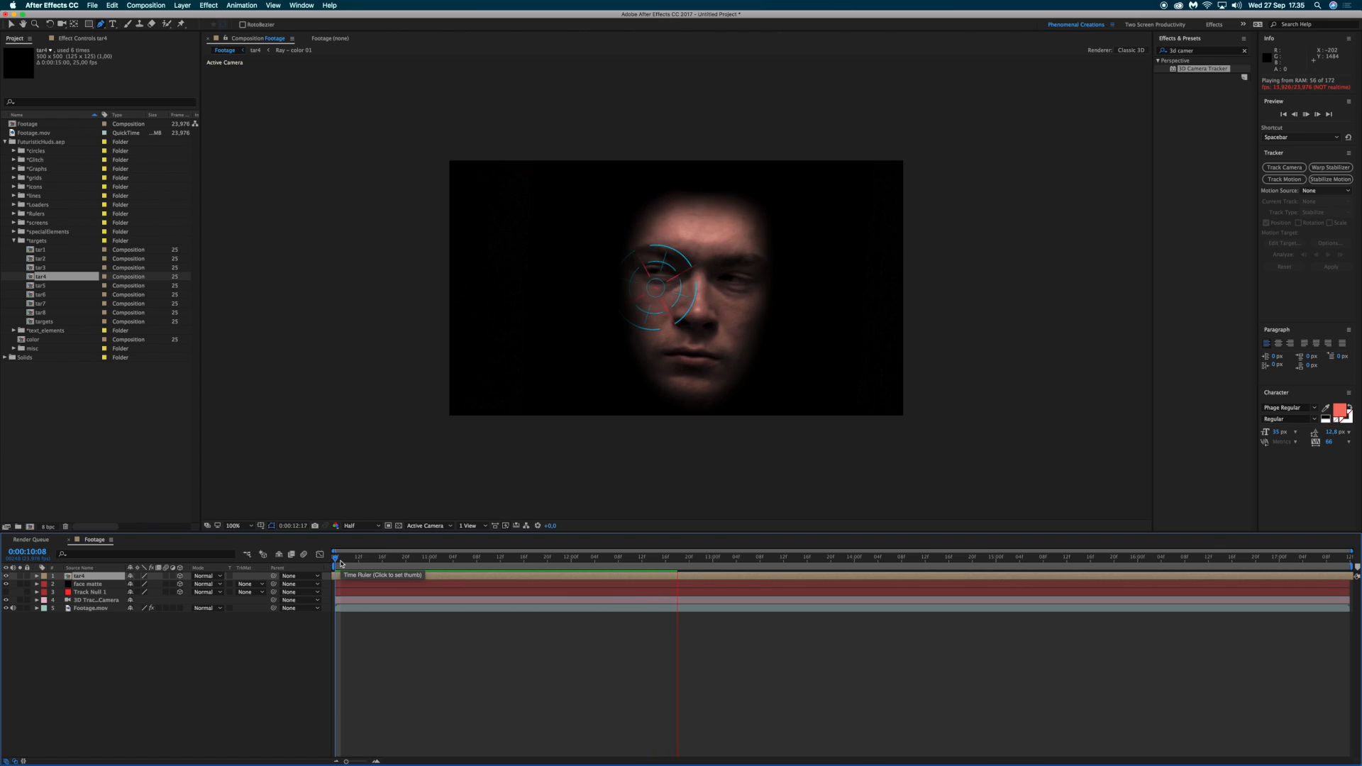
{"action": "key", "text": "space"}
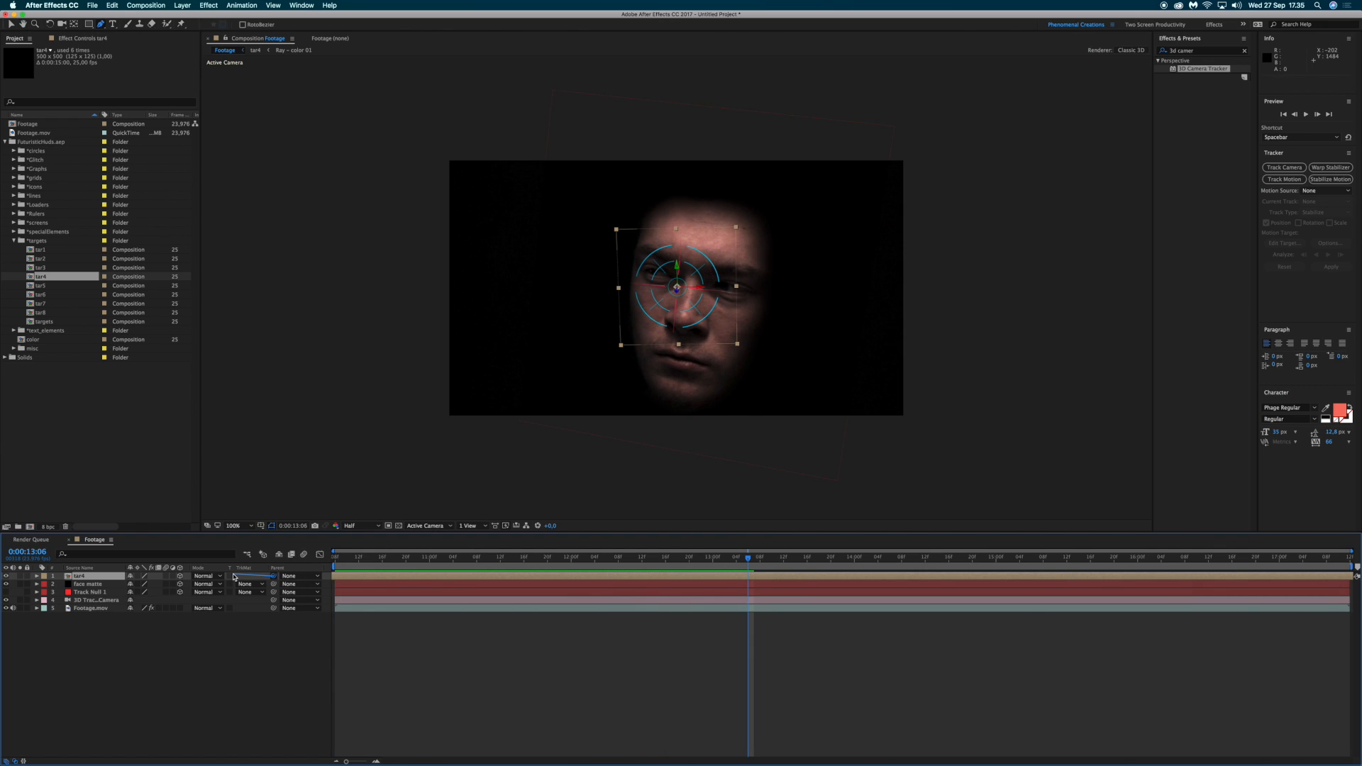
Step: Try parenting the tar4 layer to the face matte, scrub to check it, and undo the parenting
{"action": "left_click_drag", "start_coordinate": [234, 571], "coordinate": [93, 587]}
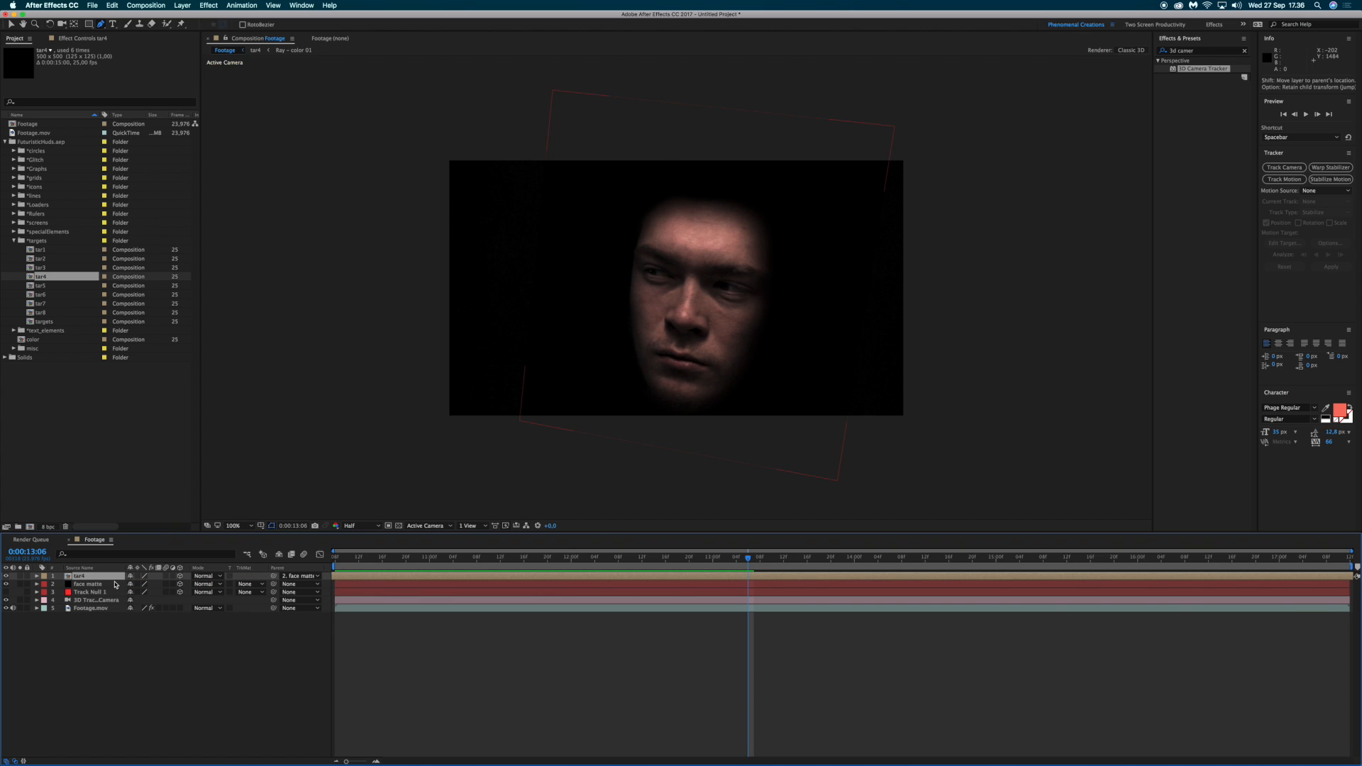
{"action": "left_click_drag", "start_coordinate": [358, 562], "coordinate": [630, 545]}
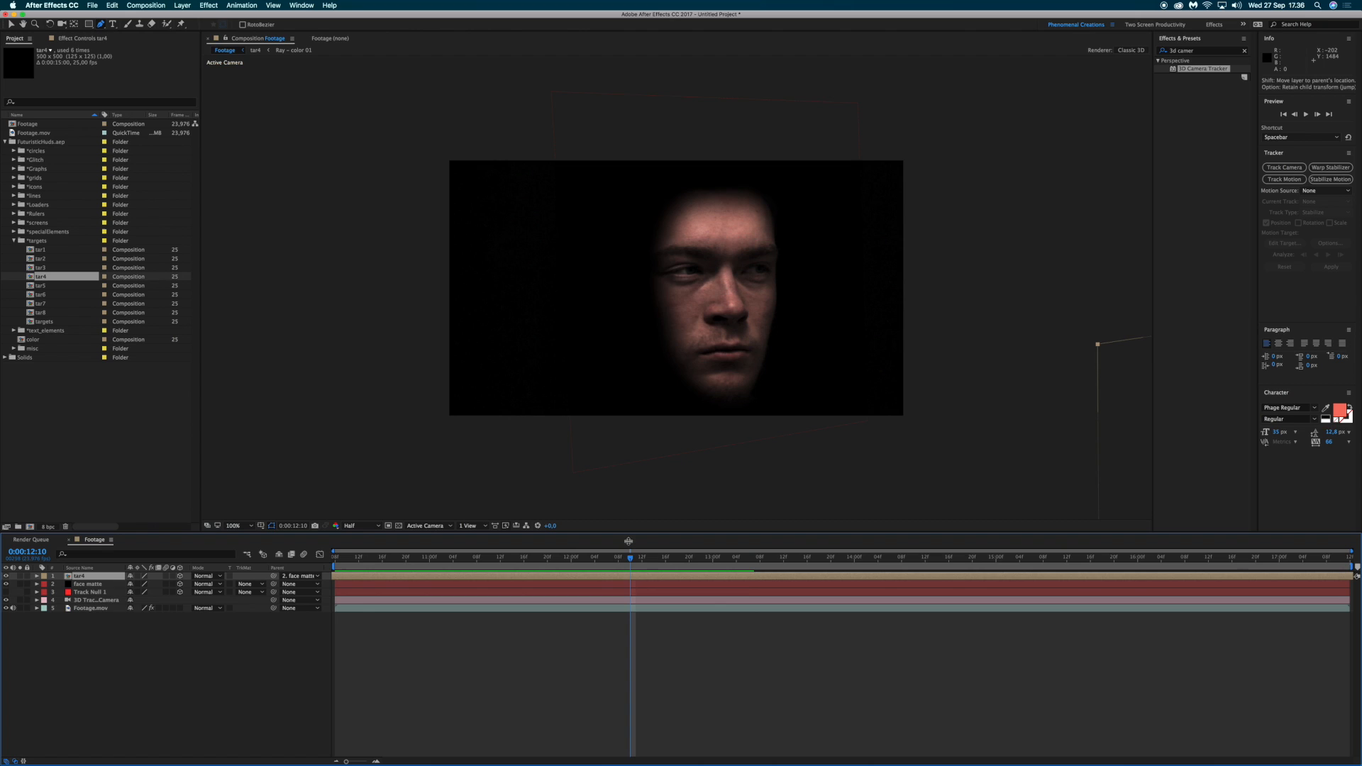
{"action": "key", "text": "super+z"}
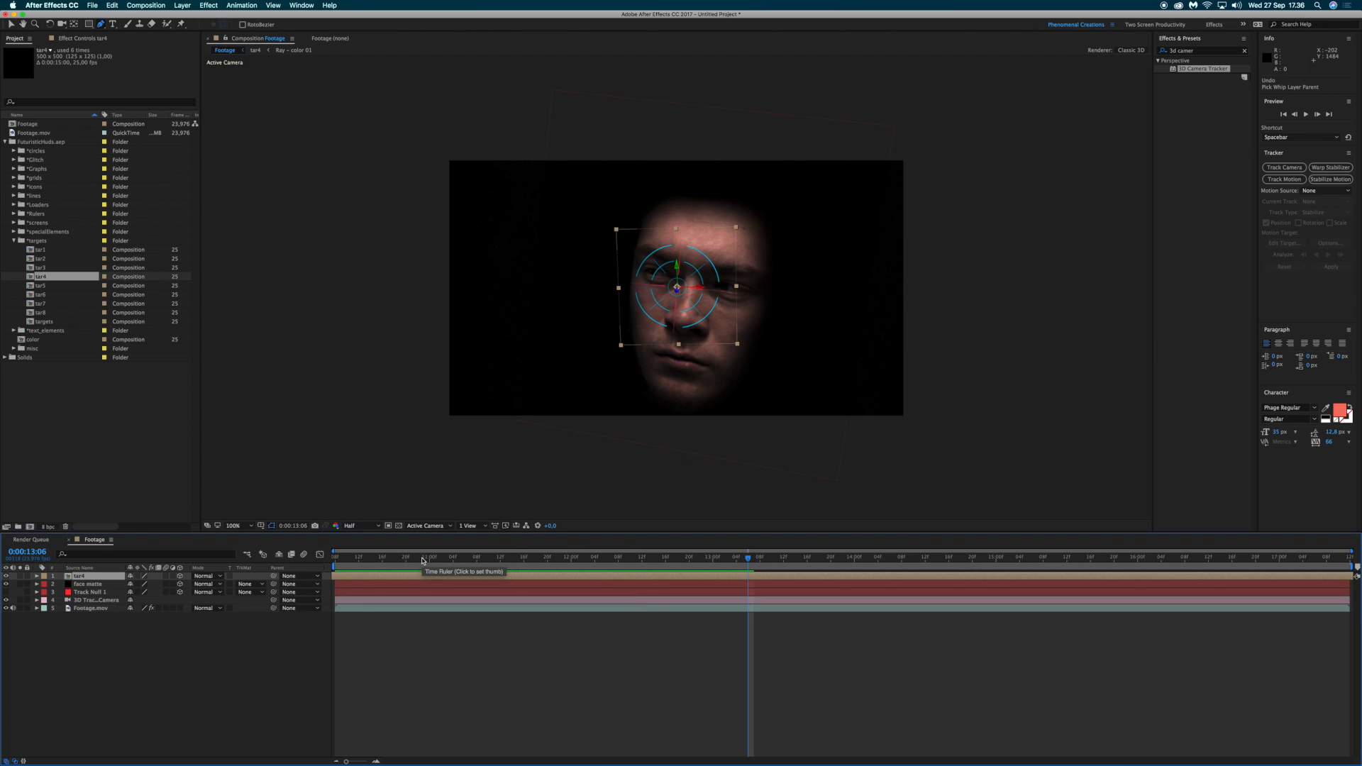
Step: Bring tar4 closer to the camera at a position of about 795.9, 540, -991 and play the composition to check it
{"action": "key", "text": "p"}
{"action": "left_click_drag", "start_coordinate": [168, 584], "coordinate": [64, 584]}
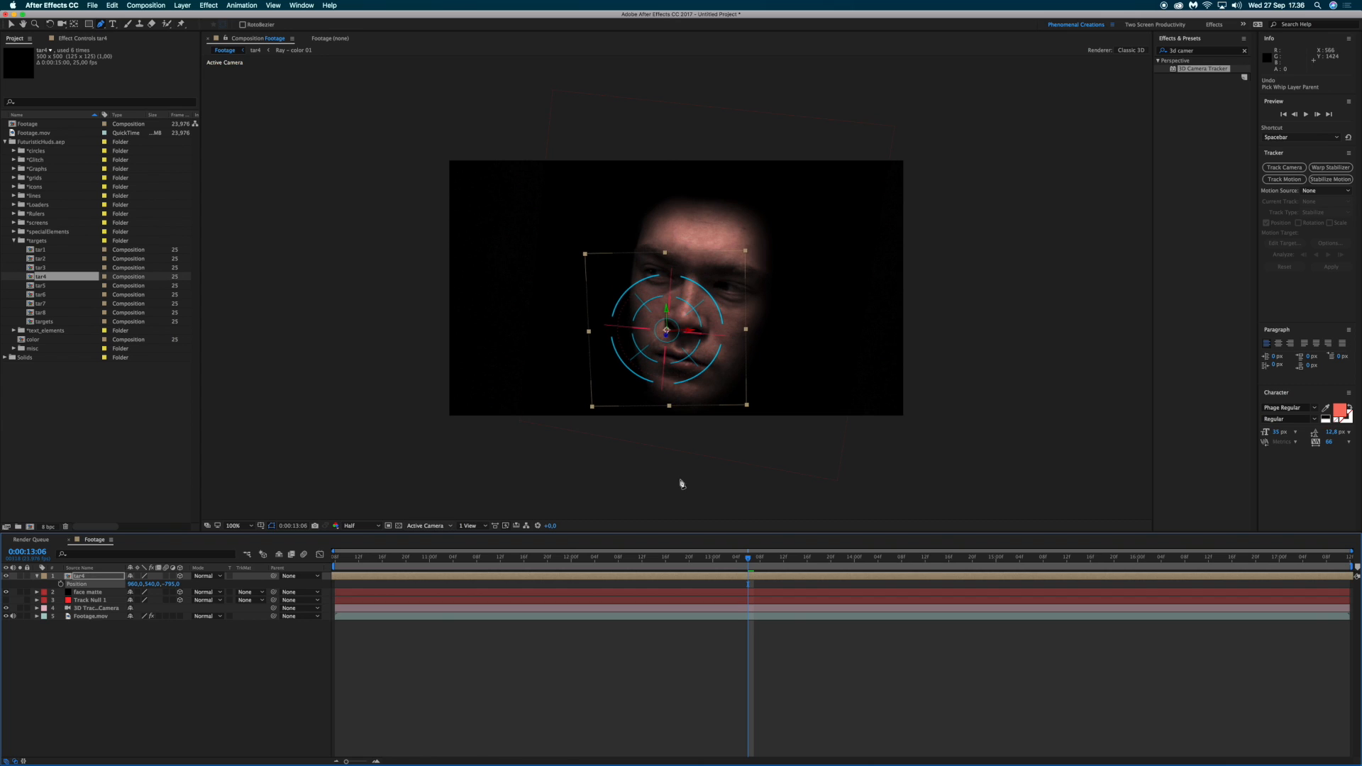
{"action": "left_click_drag", "start_coordinate": [338, 560], "coordinate": [654, 552]}
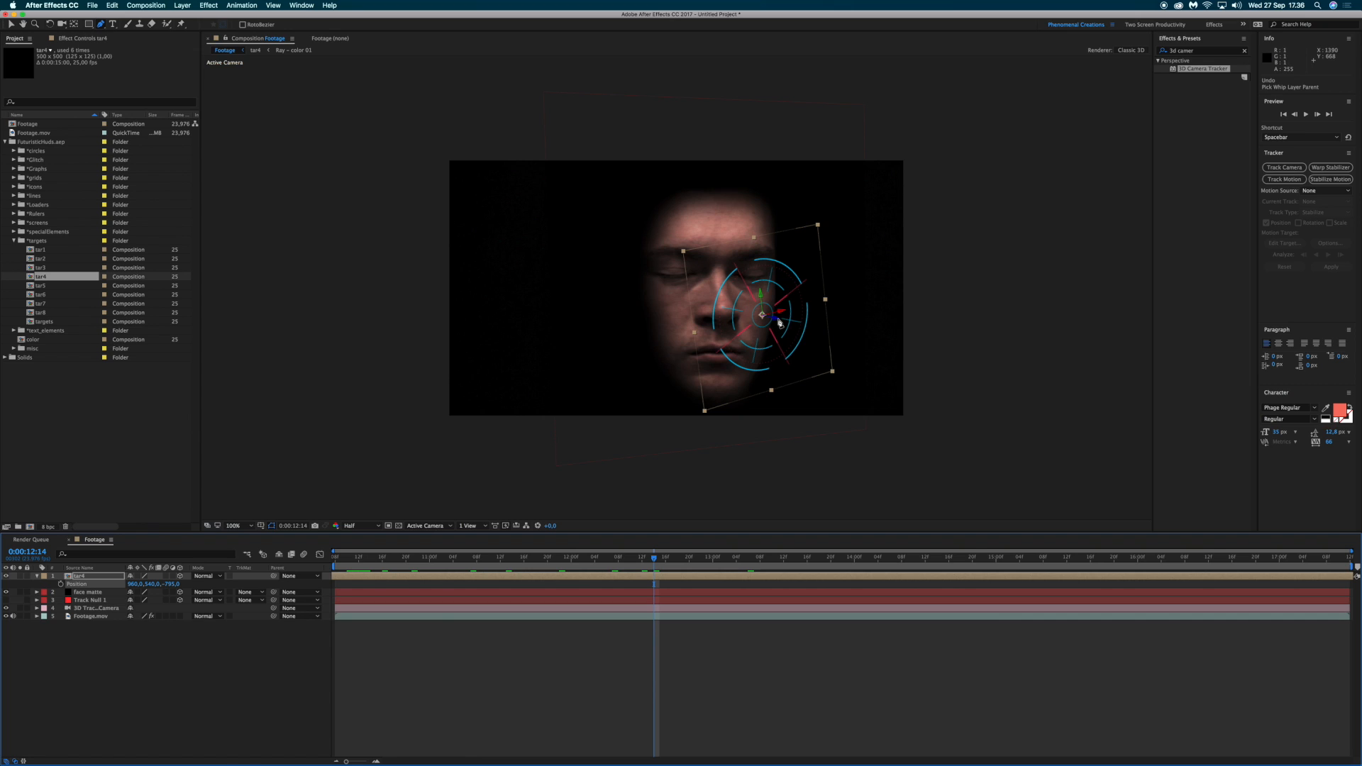
{"action": "key", "text": "v"}
{"action": "mouse_move", "coordinate": [778, 322]}
{"action": "left_mouse_down"}
{"action": "mouse_move", "coordinate": [821, 322]}
{"action": "mouse_move", "coordinate": [564, 380]}
{"action": "mouse_move", "coordinate": [710, 337]}
{"action": "mouse_move", "coordinate": [786, 345]}
{"action": "left_mouse_up"}
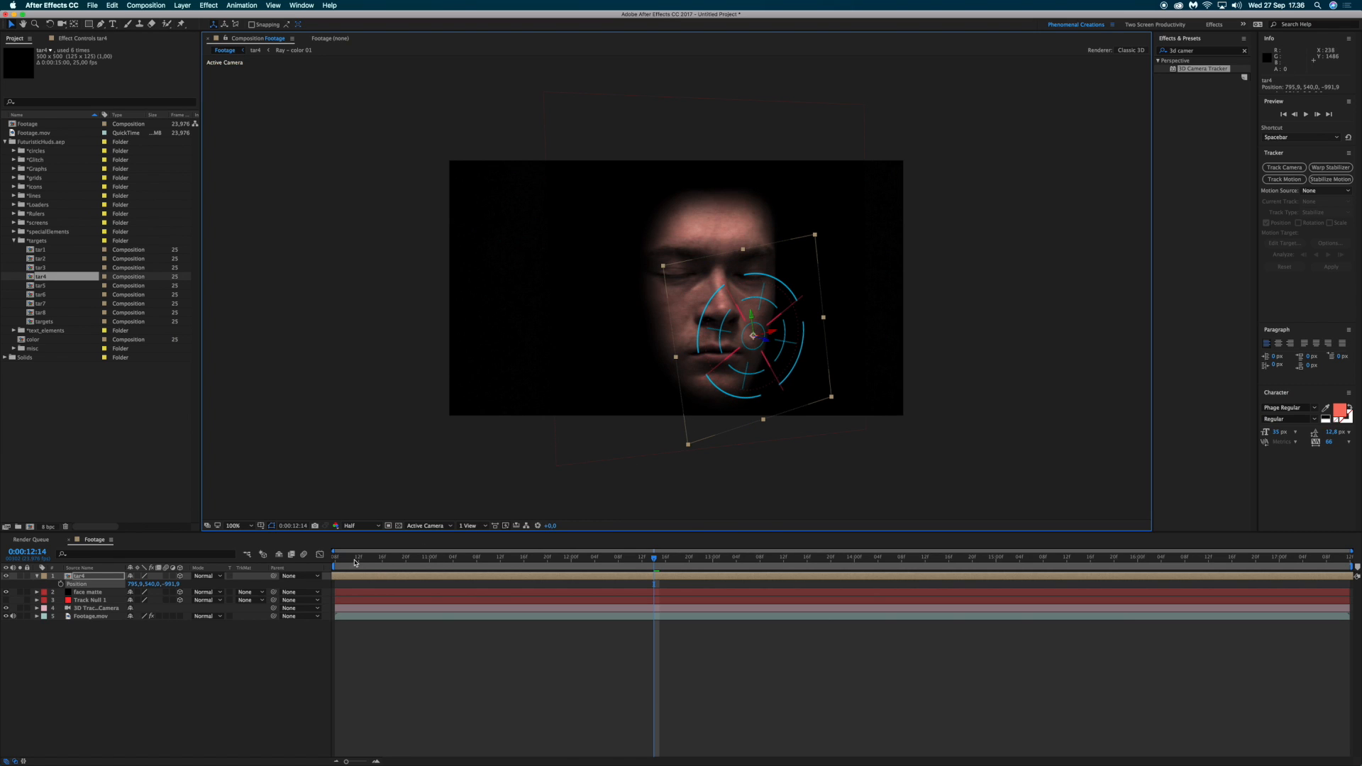
{"action": "left_click_drag", "start_coordinate": [355, 563], "coordinate": [346, 563]}
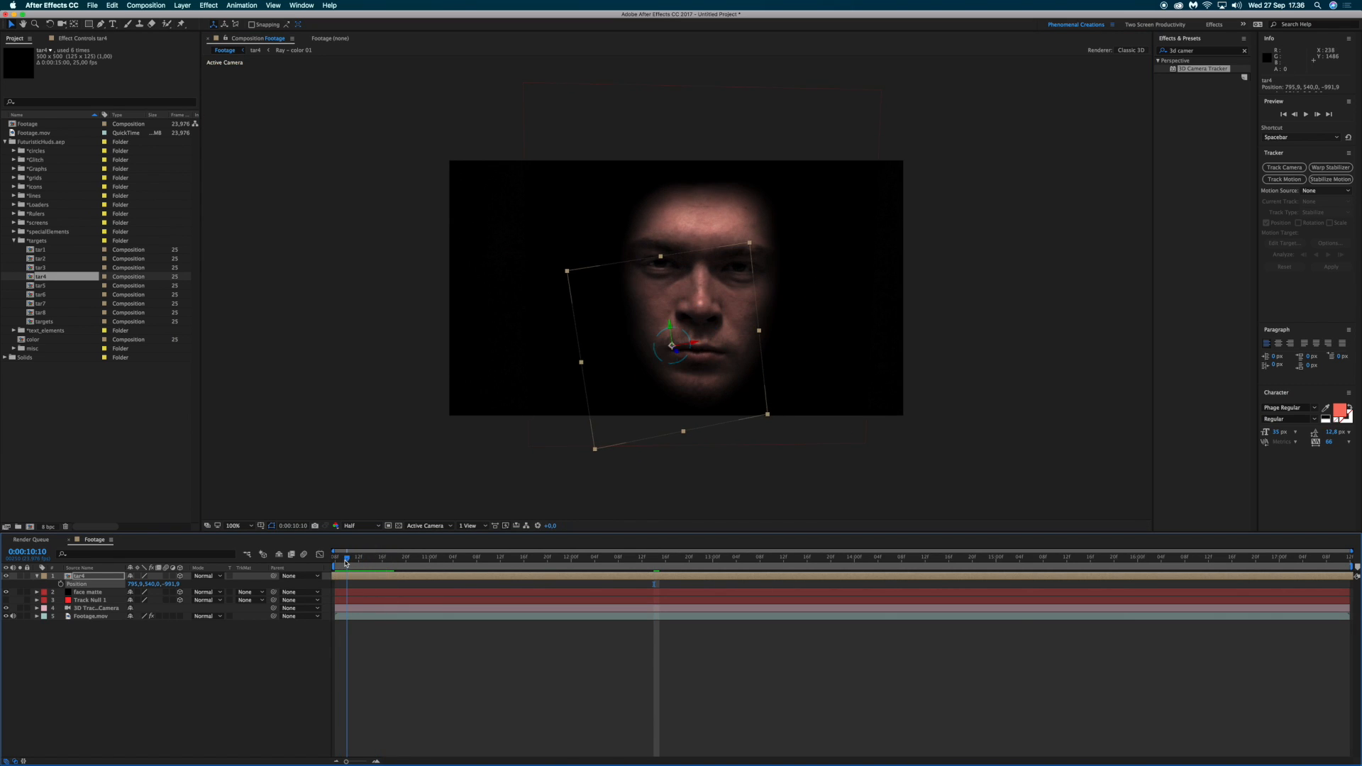
{"action": "key", "text": "space"}
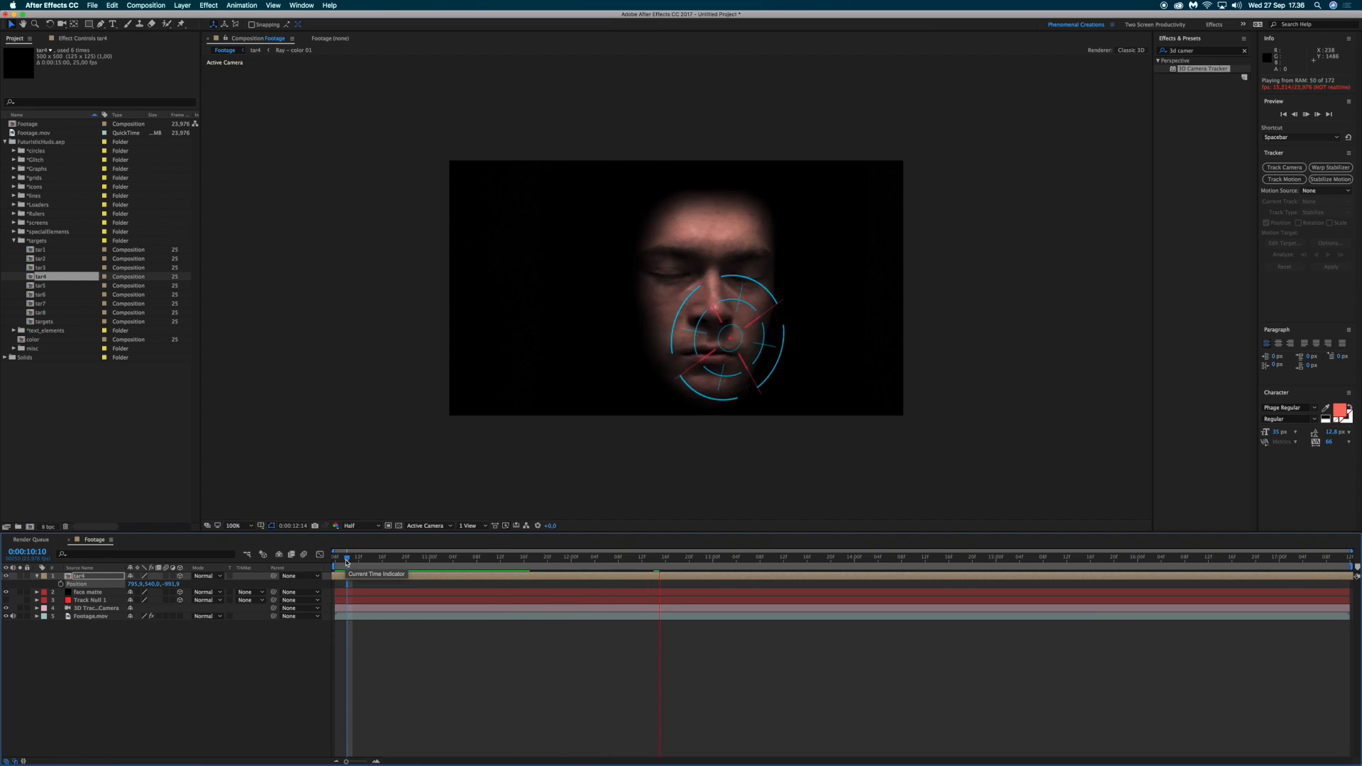
{"action": "key", "text": "space"}
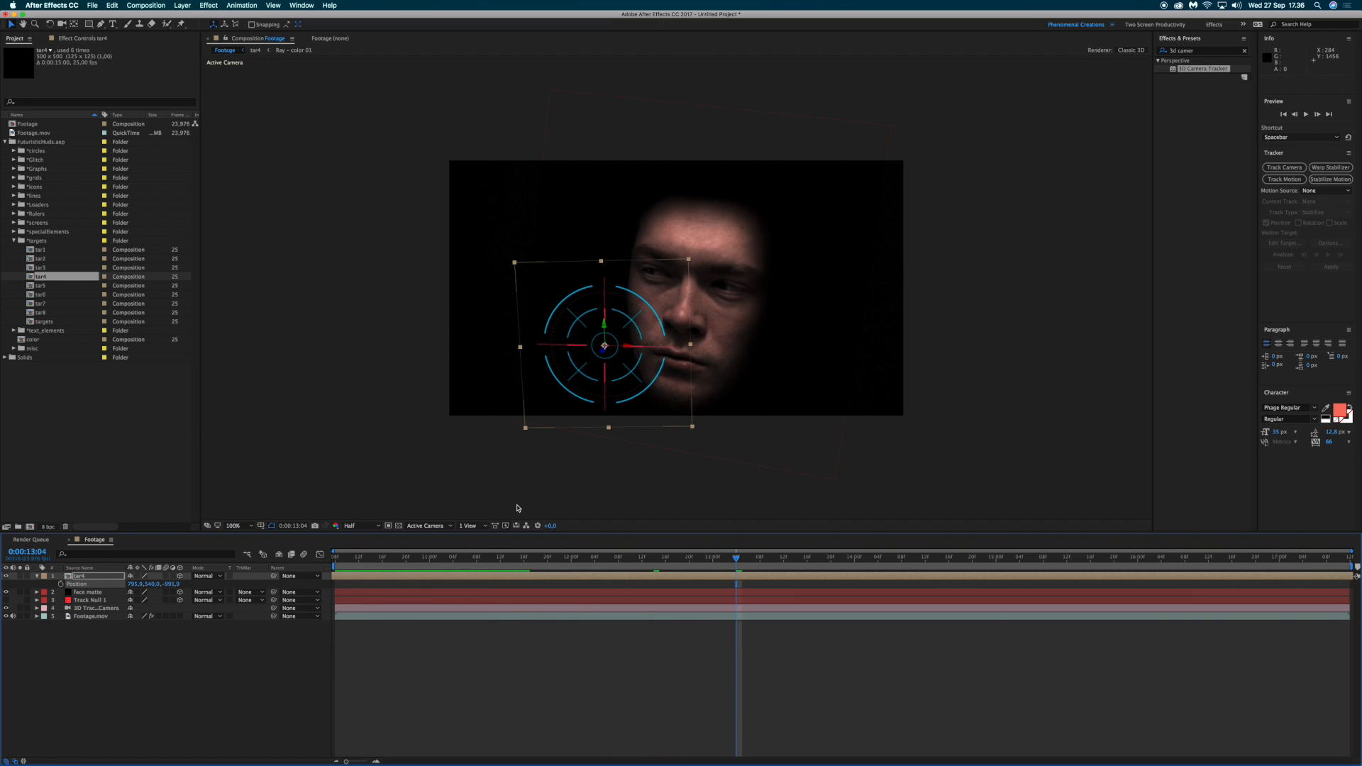
Step: Move tar4 to the left of the face at 0:00:10:08, set its Y rotation to 40° and tilt it slightly around X
{"action": "key", "text": "r"}
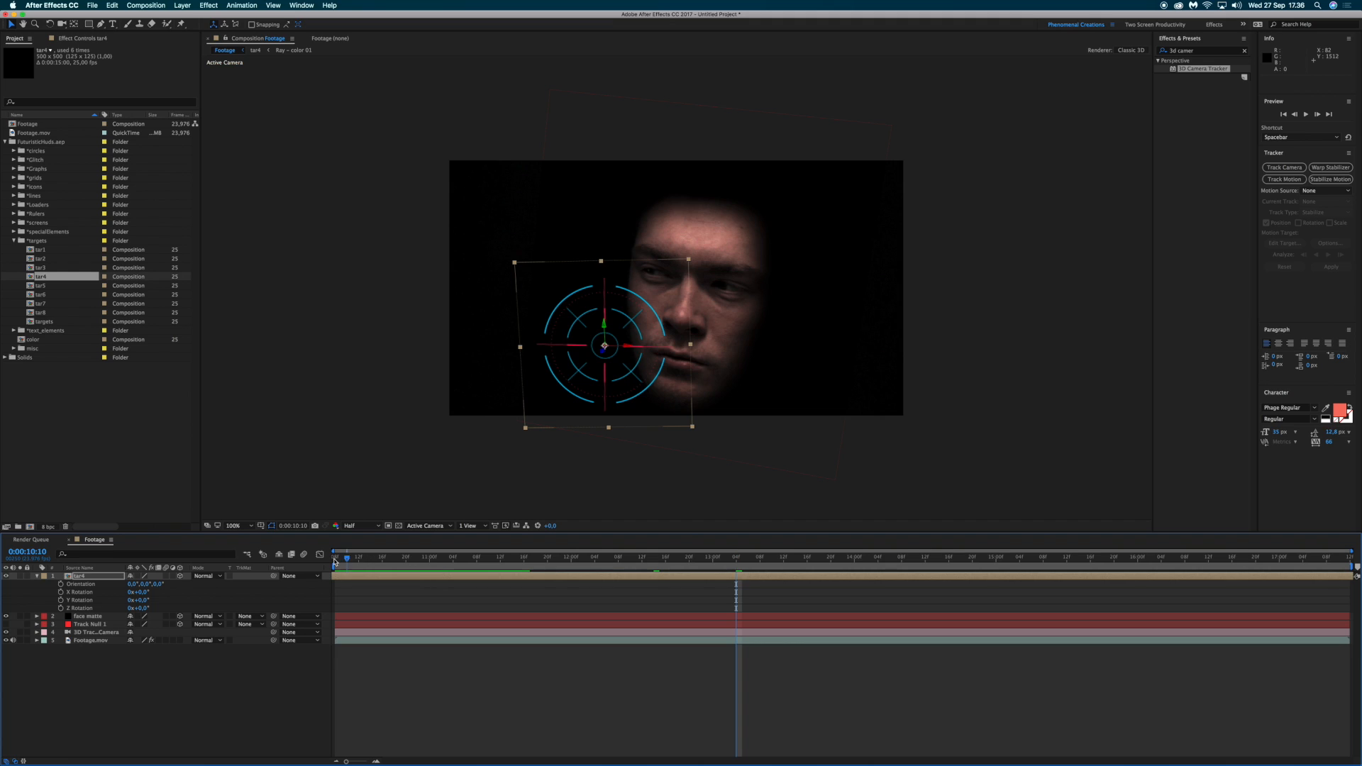
{"action": "left_click_drag", "start_coordinate": [335, 561], "coordinate": [334, 558]}
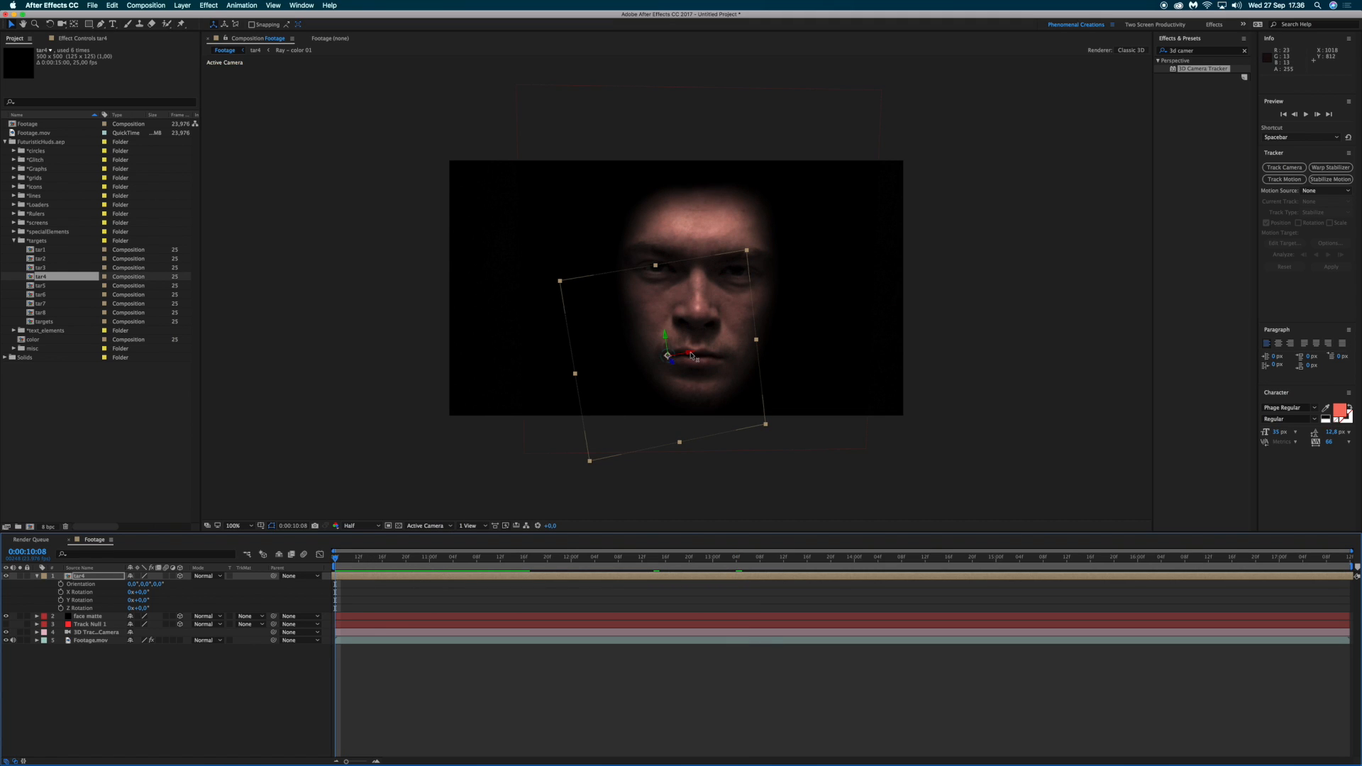
{"action": "left_click_drag", "start_coordinate": [692, 356], "coordinate": [642, 357]}
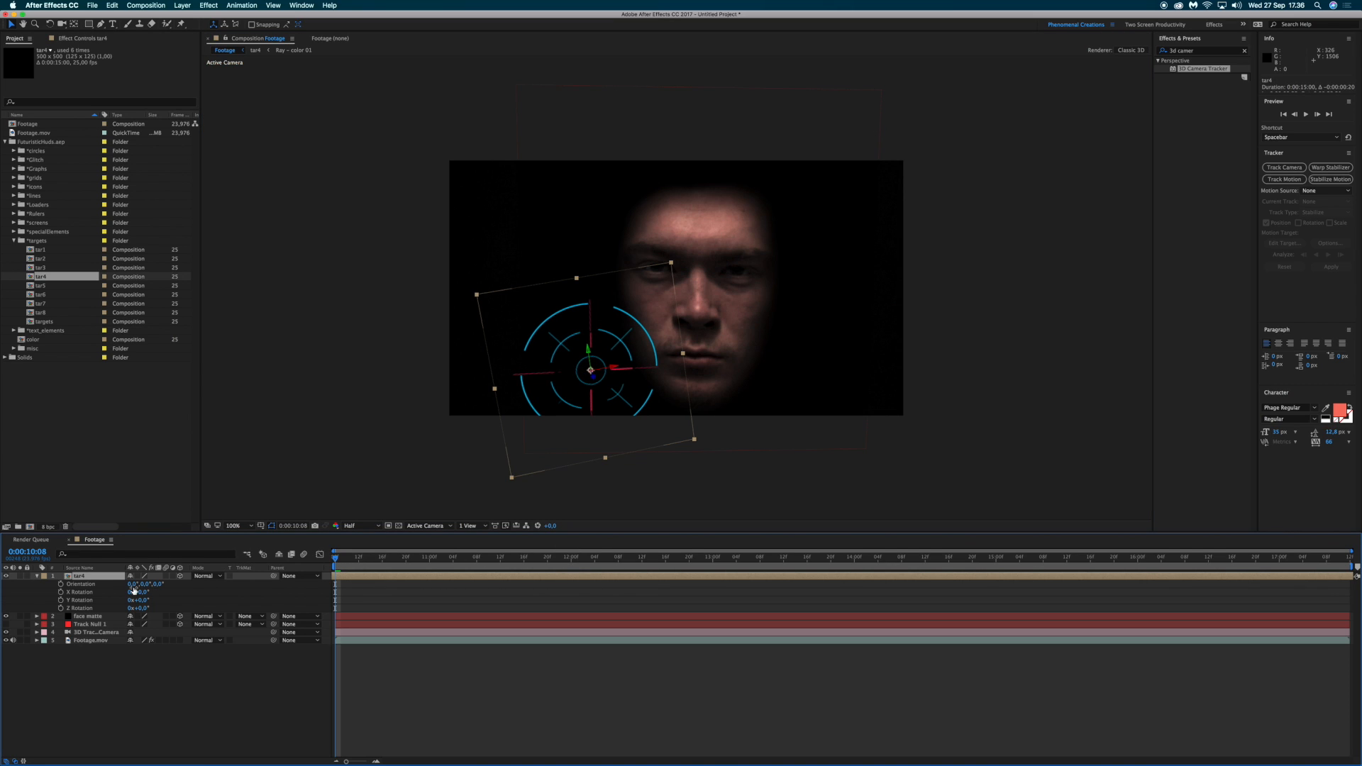
{"action": "left_click_drag", "start_coordinate": [143, 600], "coordinate": [141, 593]}
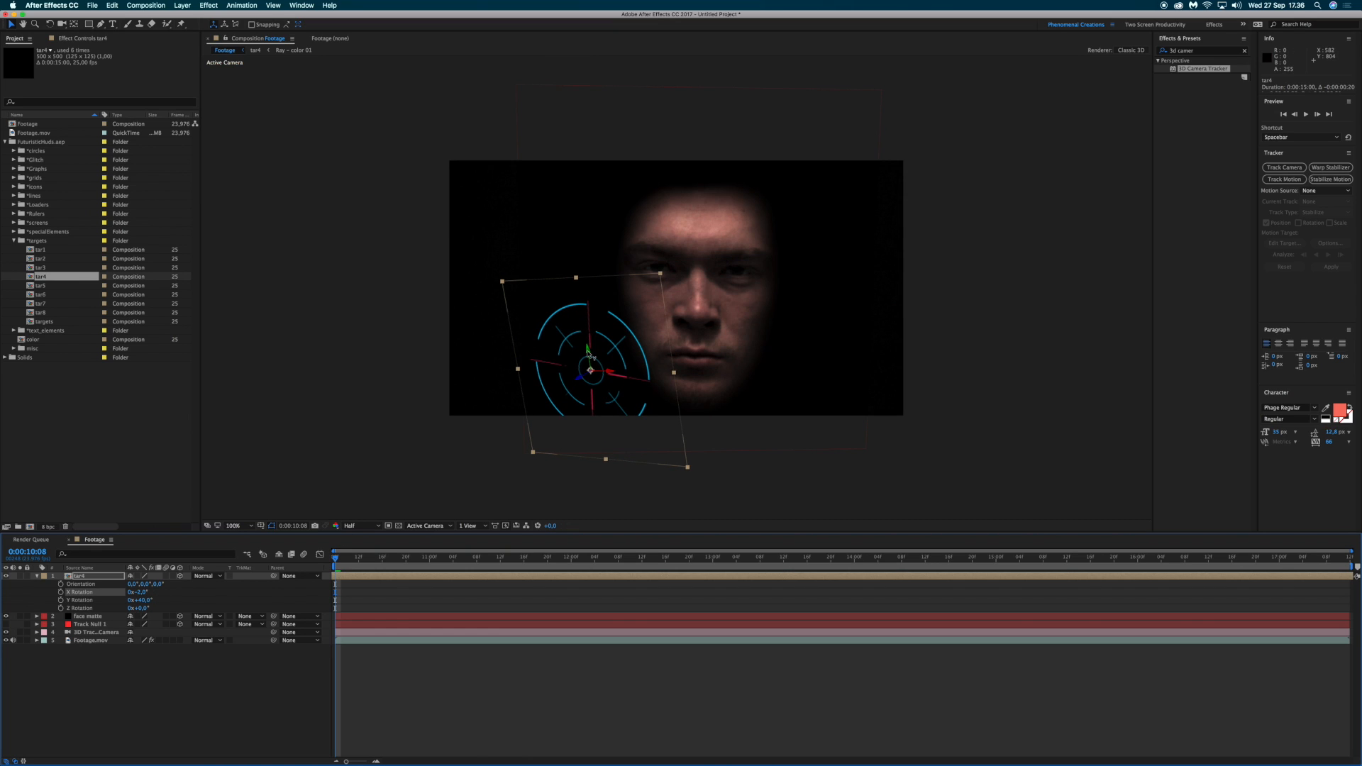
Step: Raise tar4 beside the face, shift its layer about 20 frames later and play the composition from the start
{"action": "left_click_drag", "start_coordinate": [589, 350], "coordinate": [583, 324]}
{"action": "left_click_drag", "start_coordinate": [346, 576], "coordinate": [453, 572]}
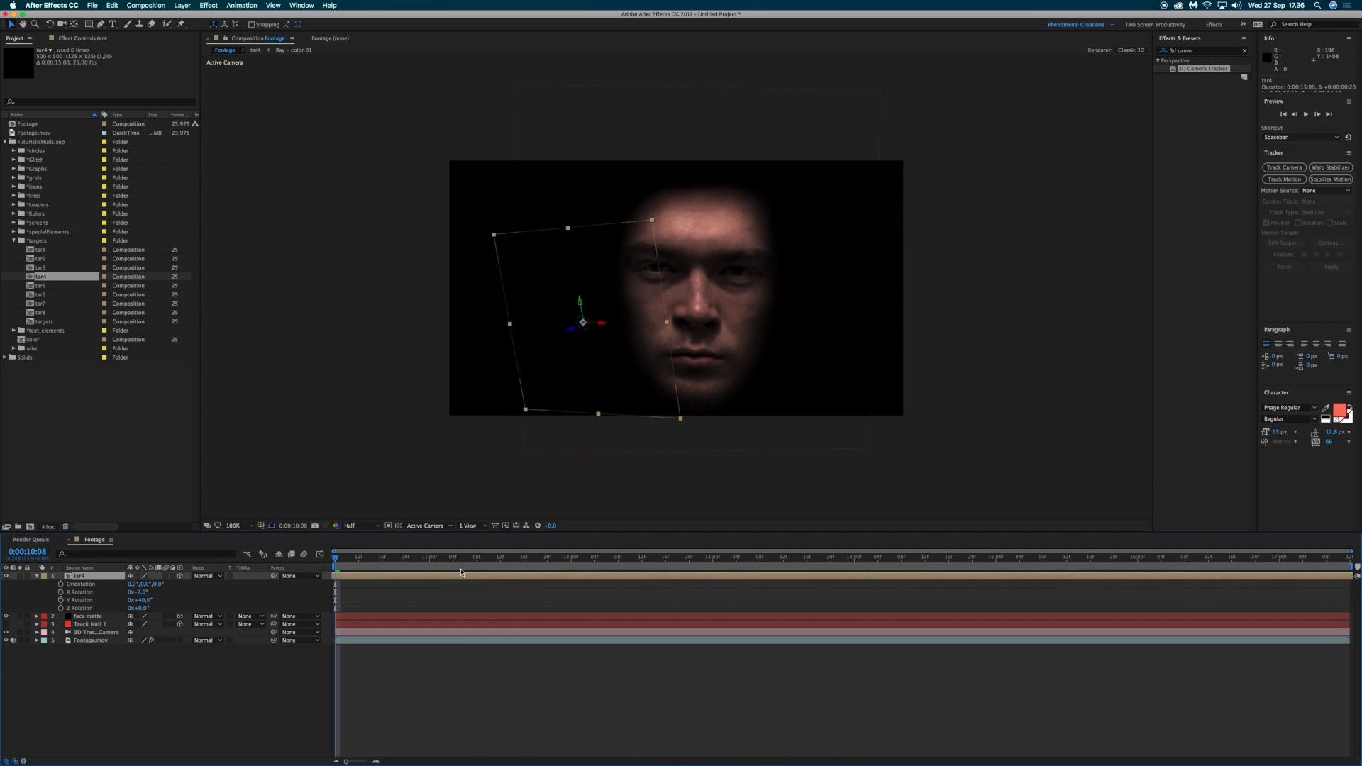
{"action": "key", "text": "space"}
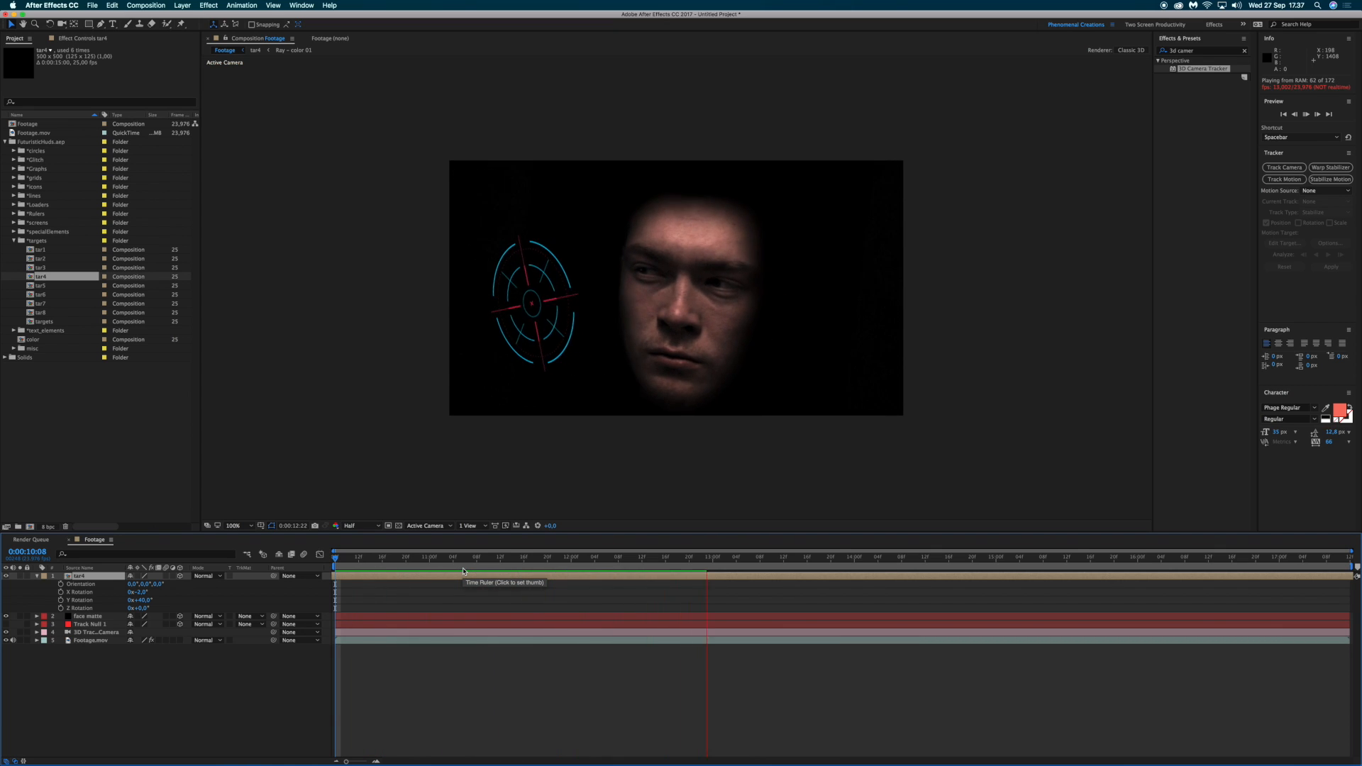
{"action": "key", "text": "space"}
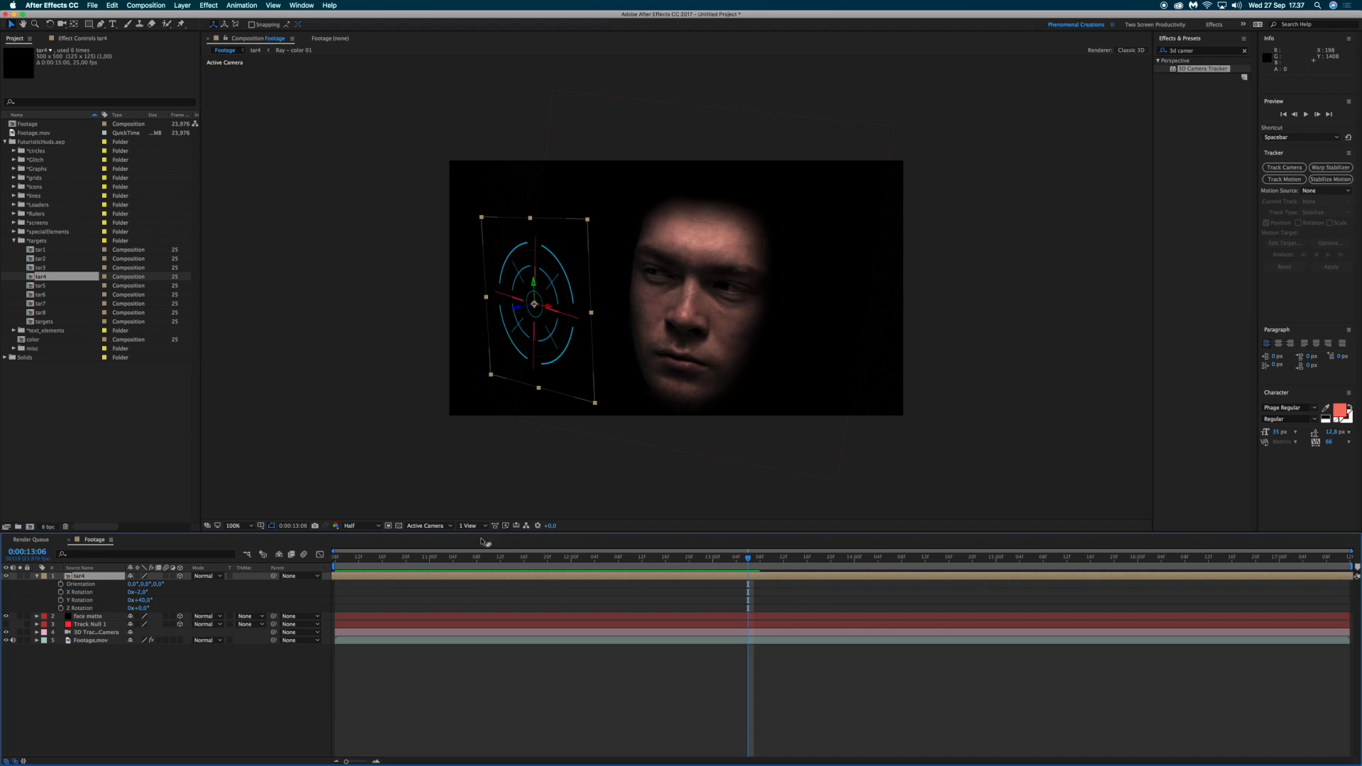
Step: Move tar4 at 0:00:13:06 to a position of about 671.8, 477.2, -957.5 and scale it up
{"action": "left_click", "coordinate": [517, 312]}
{"action": "left_click_drag", "start_coordinate": [517, 312], "coordinate": [552, 332]}
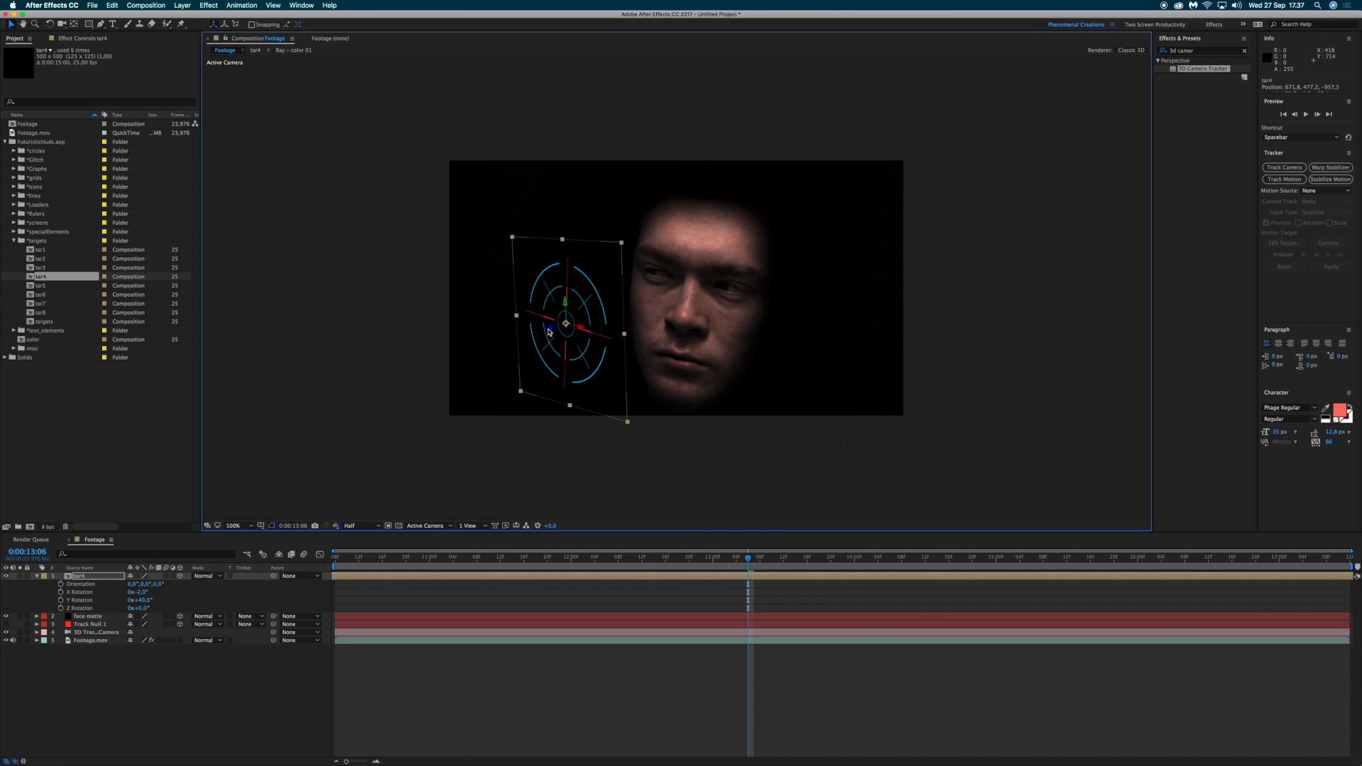
{"action": "key", "text": "s"}
{"action": "left_click_drag", "start_coordinate": [145, 586], "coordinate": [150, 593]}
Step: Set tar4's X rotation to 11°, play through to 0:00:16:23 and move the target left, to about 492.9, 476.9, -804.6
{"action": "key", "text": "r"}
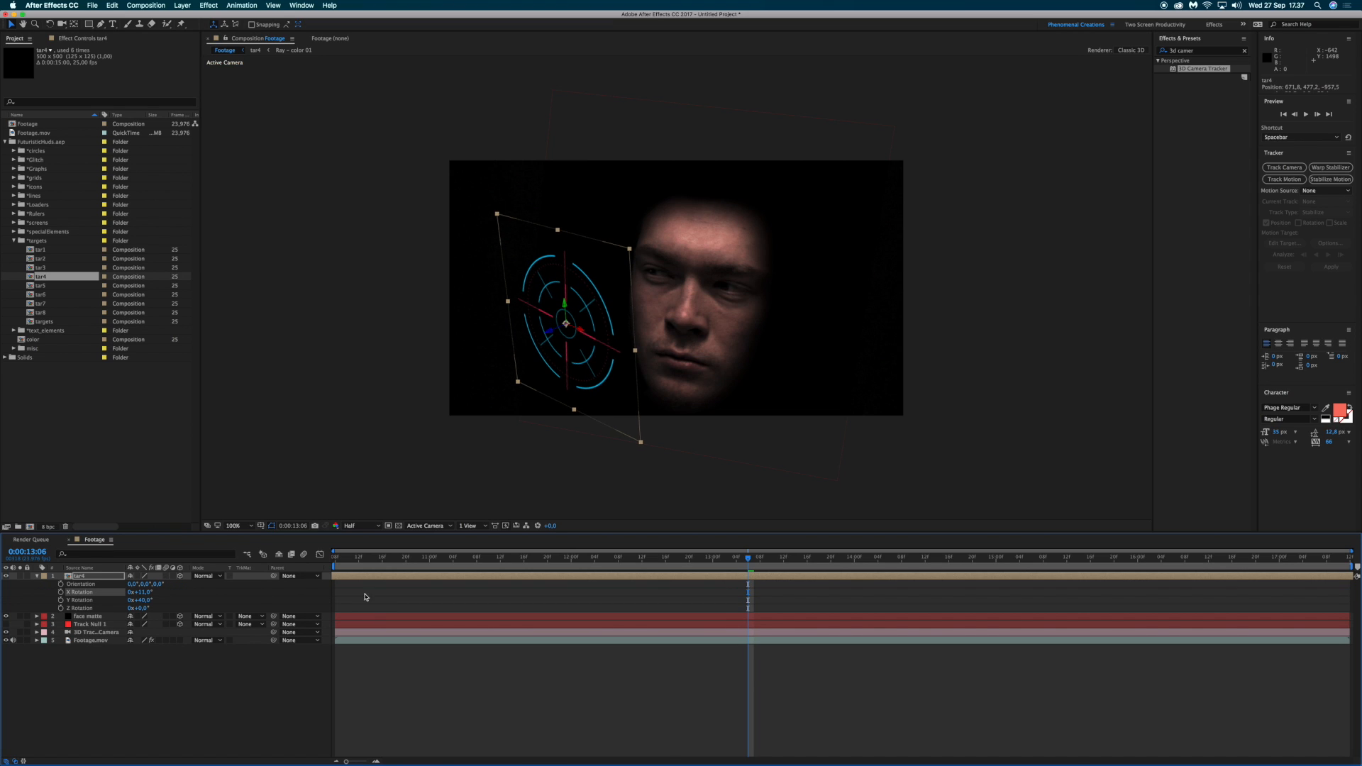
{"action": "key", "text": "space"}
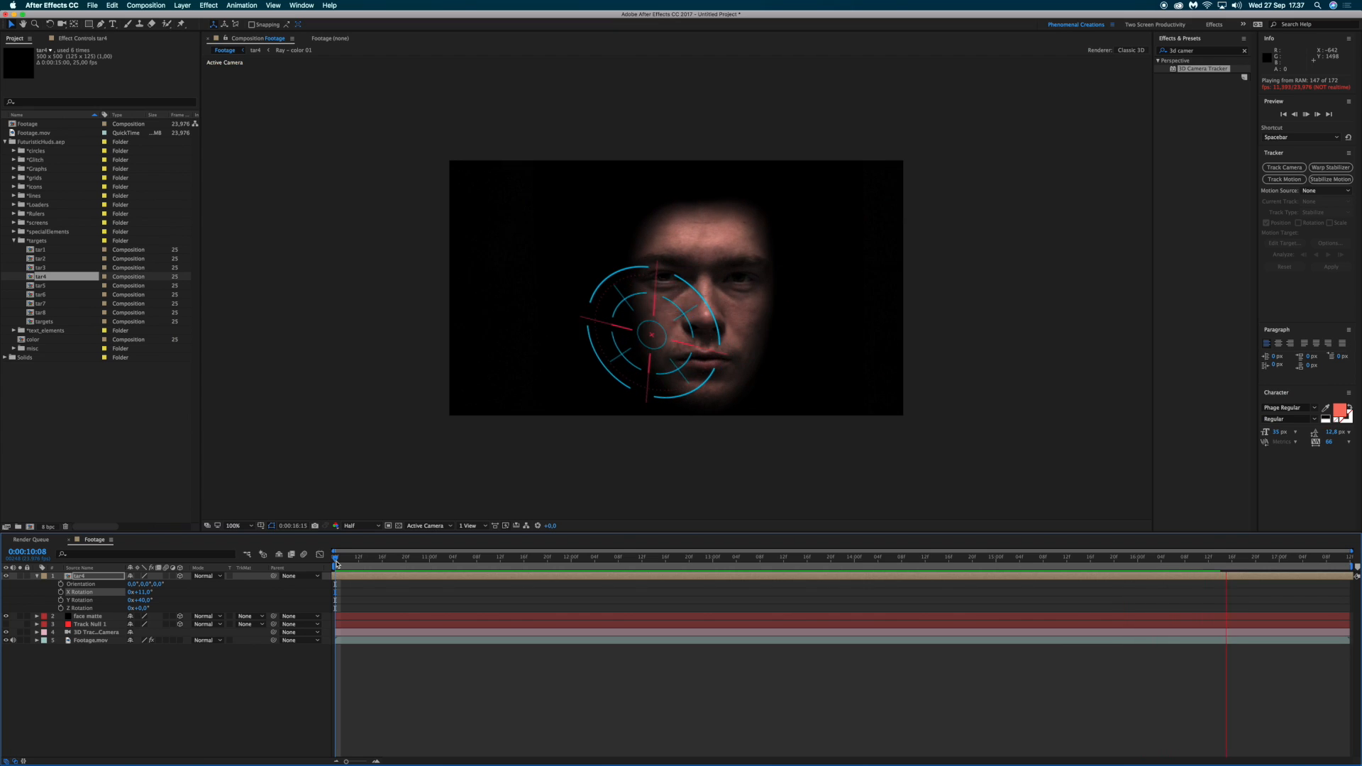
{"action": "key", "text": "space"}
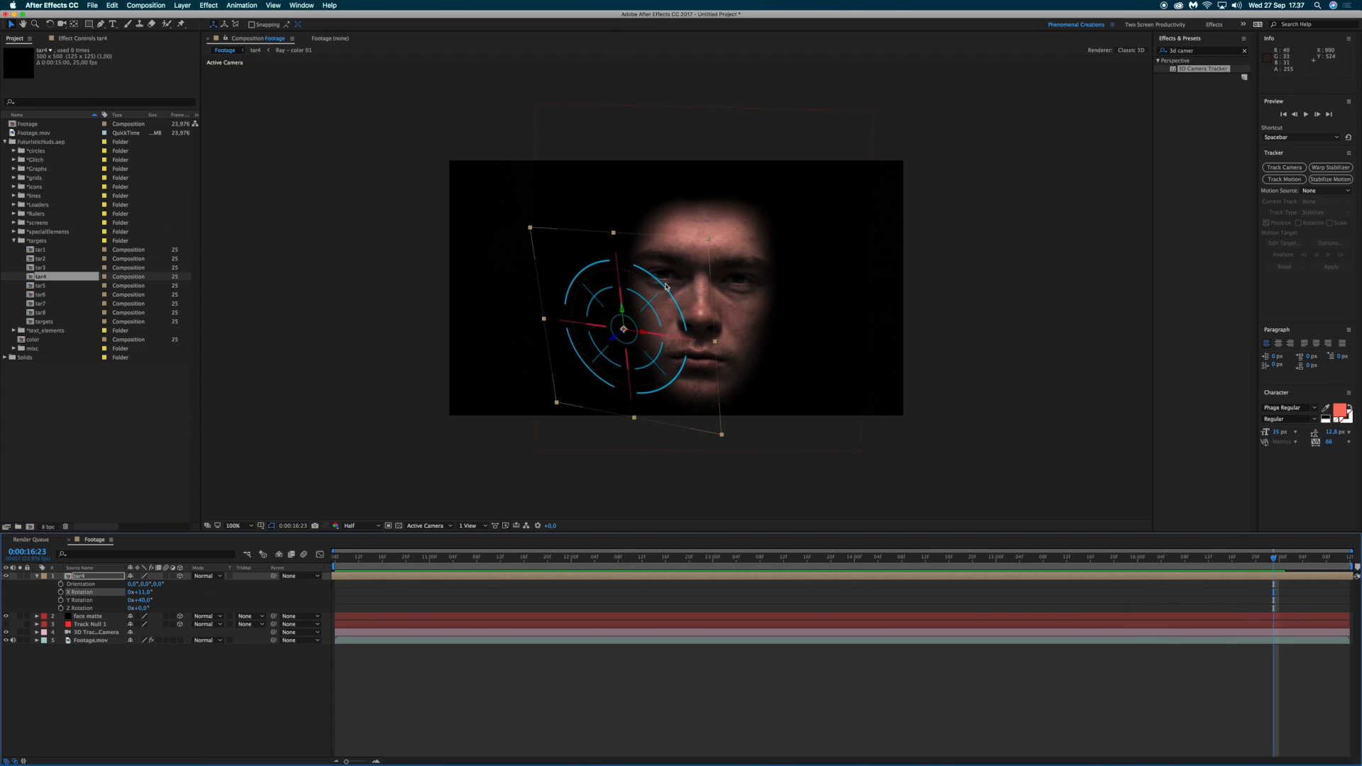
{"action": "left_click_drag", "start_coordinate": [644, 336], "coordinate": [559, 322]}
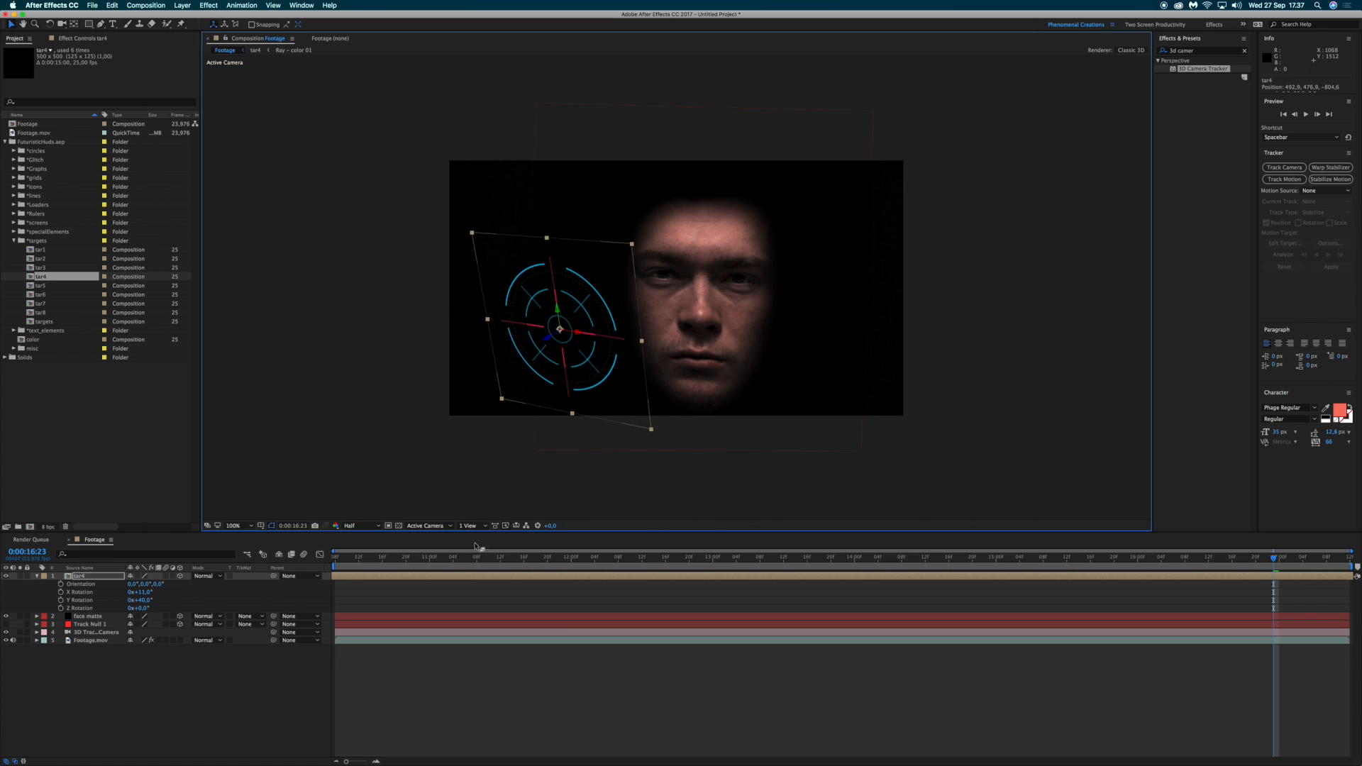
Step: Play the composition from the start to check tar4 against the head movement and collapse its rotation properties
{"action": "left_click", "coordinate": [335, 562]}
{"action": "key", "text": "space"}
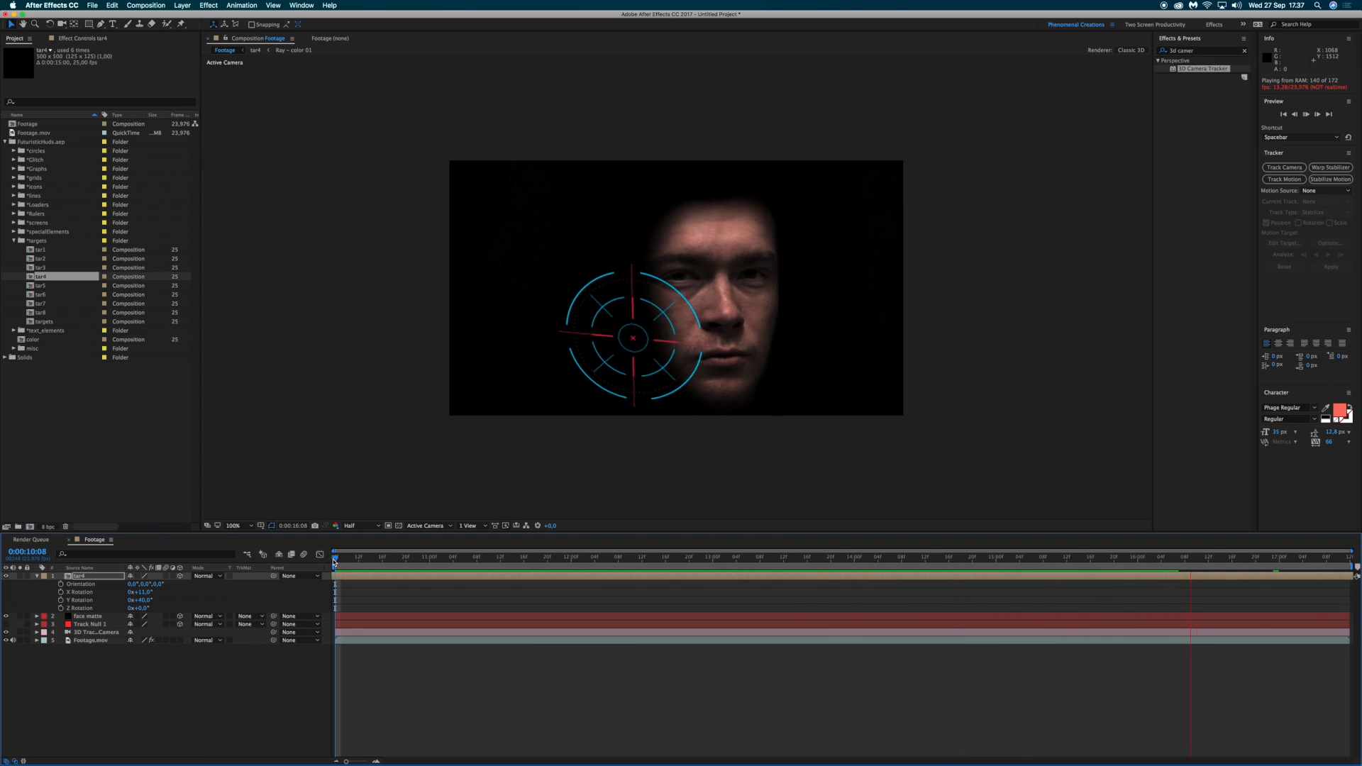
{"action": "key", "text": "space"}
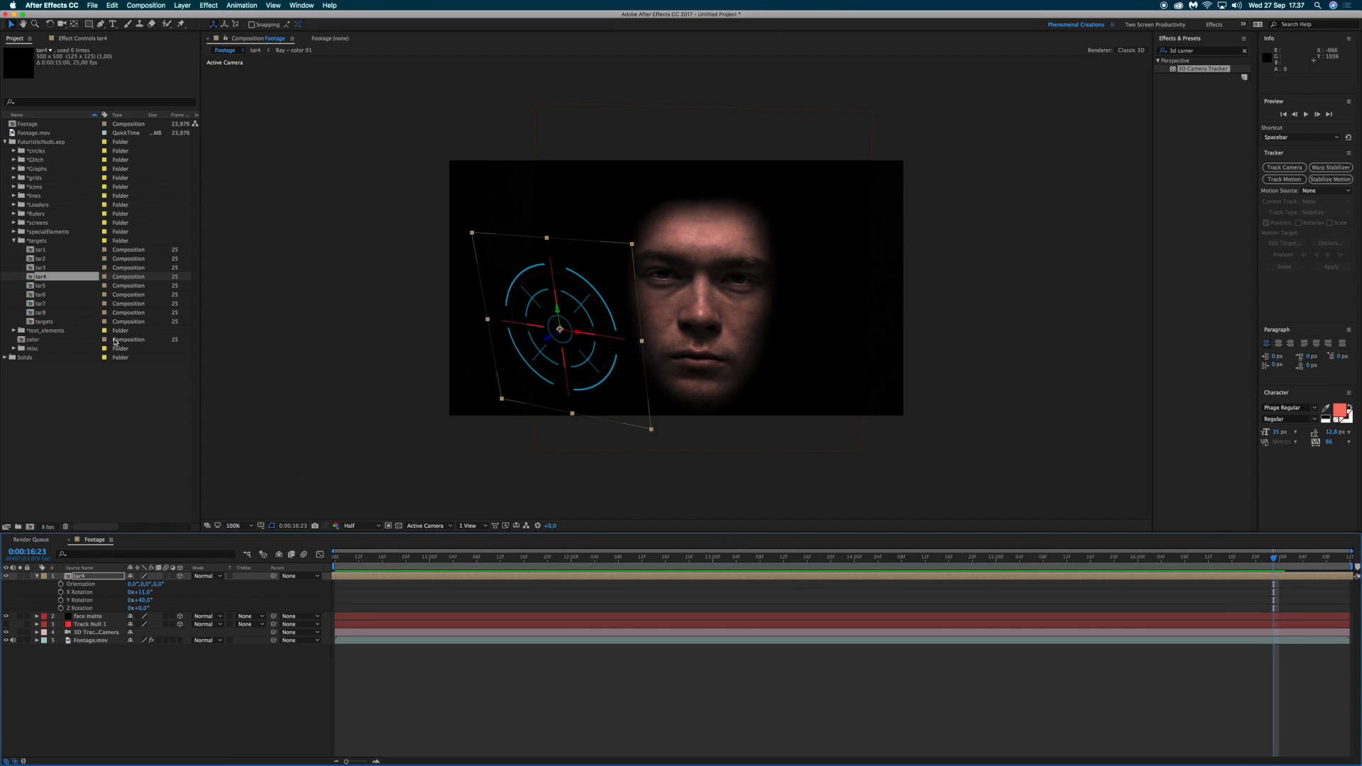
{"action": "left_click", "coordinate": [37, 576]}
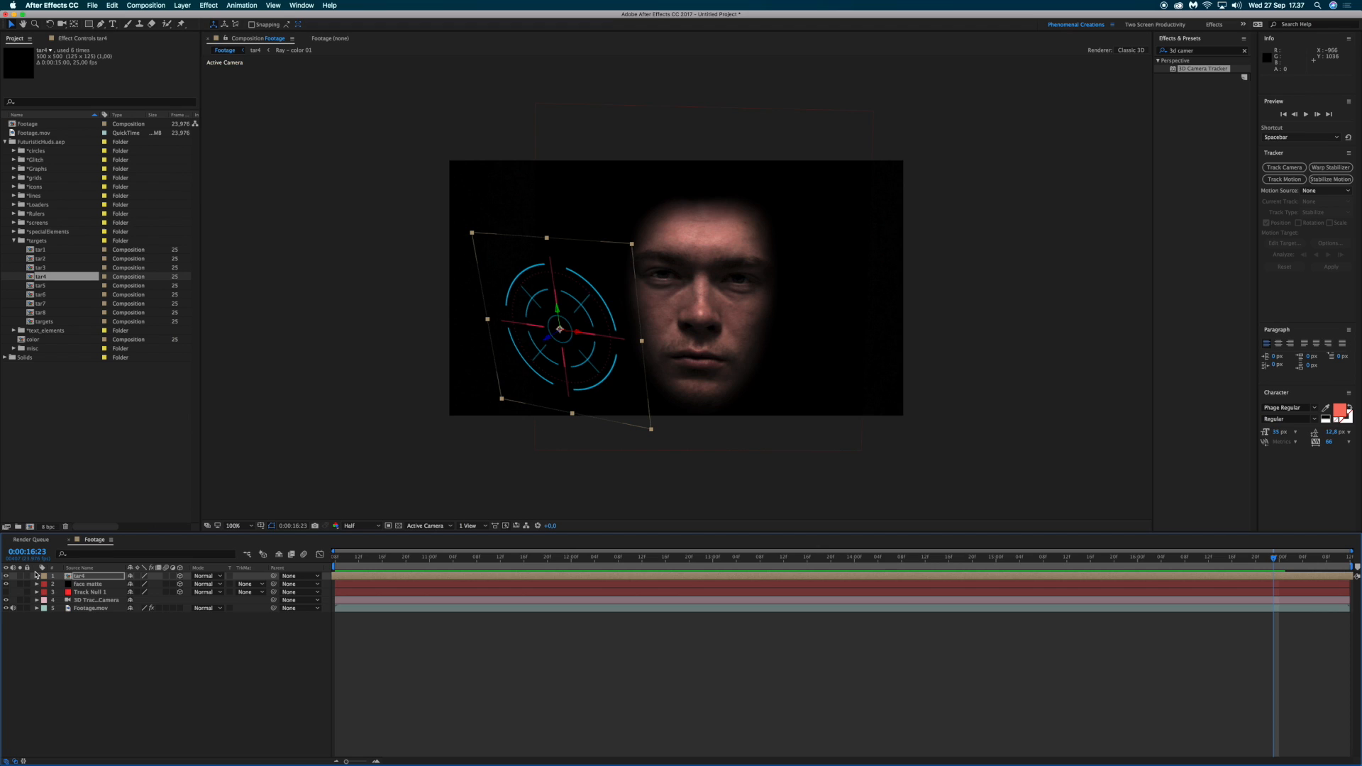
Step: Open the text_elements folder in the project and add the text15 composition to the timeline above tar4
{"action": "left_click", "coordinate": [14, 242]}
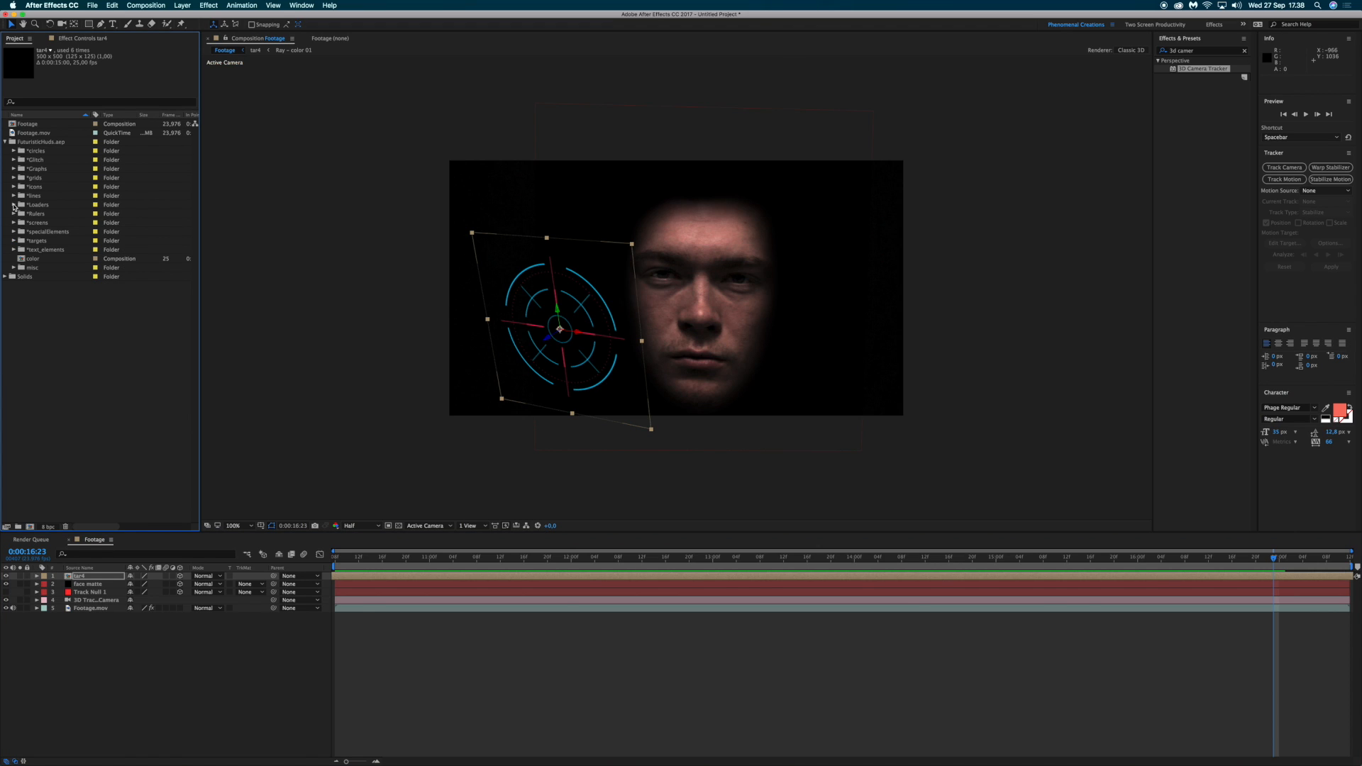
{"action": "left_click", "coordinate": [14, 205]}
{"action": "left_click", "coordinate": [13, 205]}
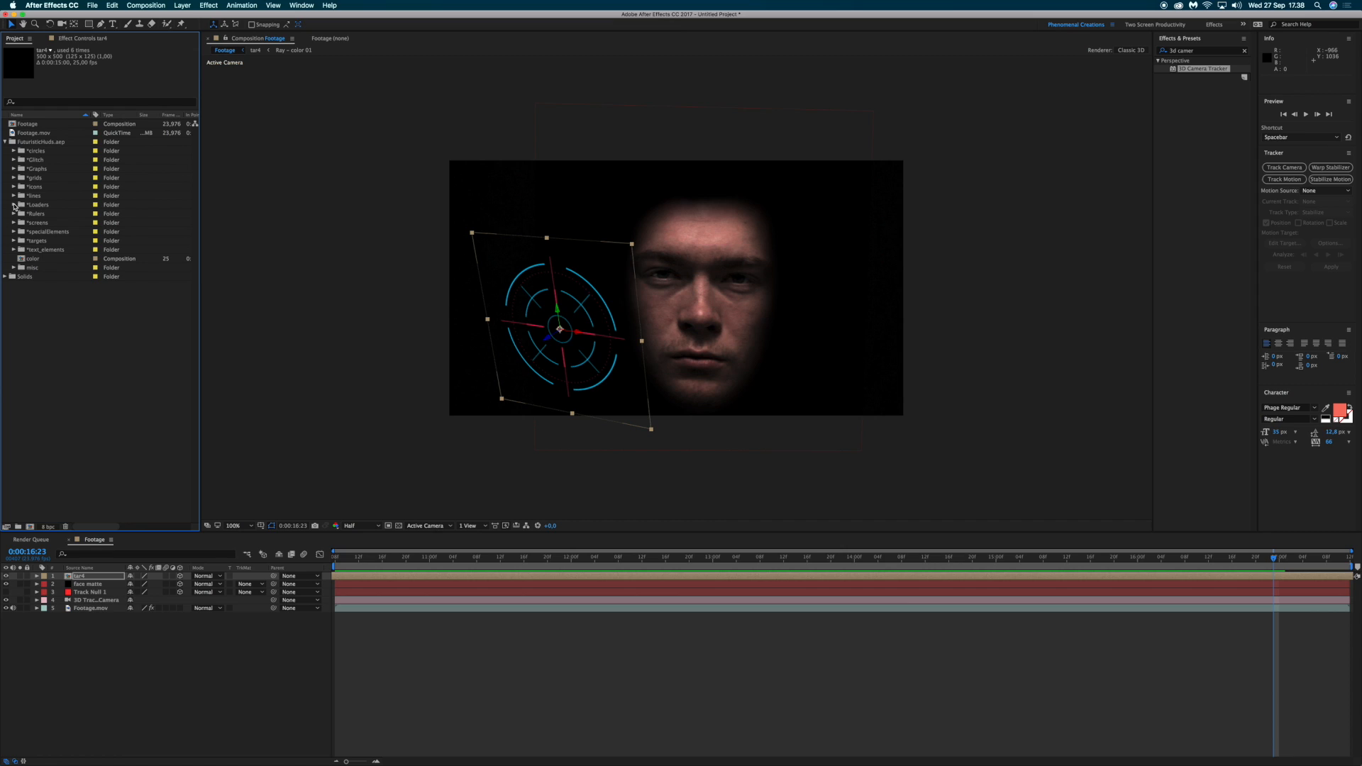
{"action": "left_click", "coordinate": [14, 250]}
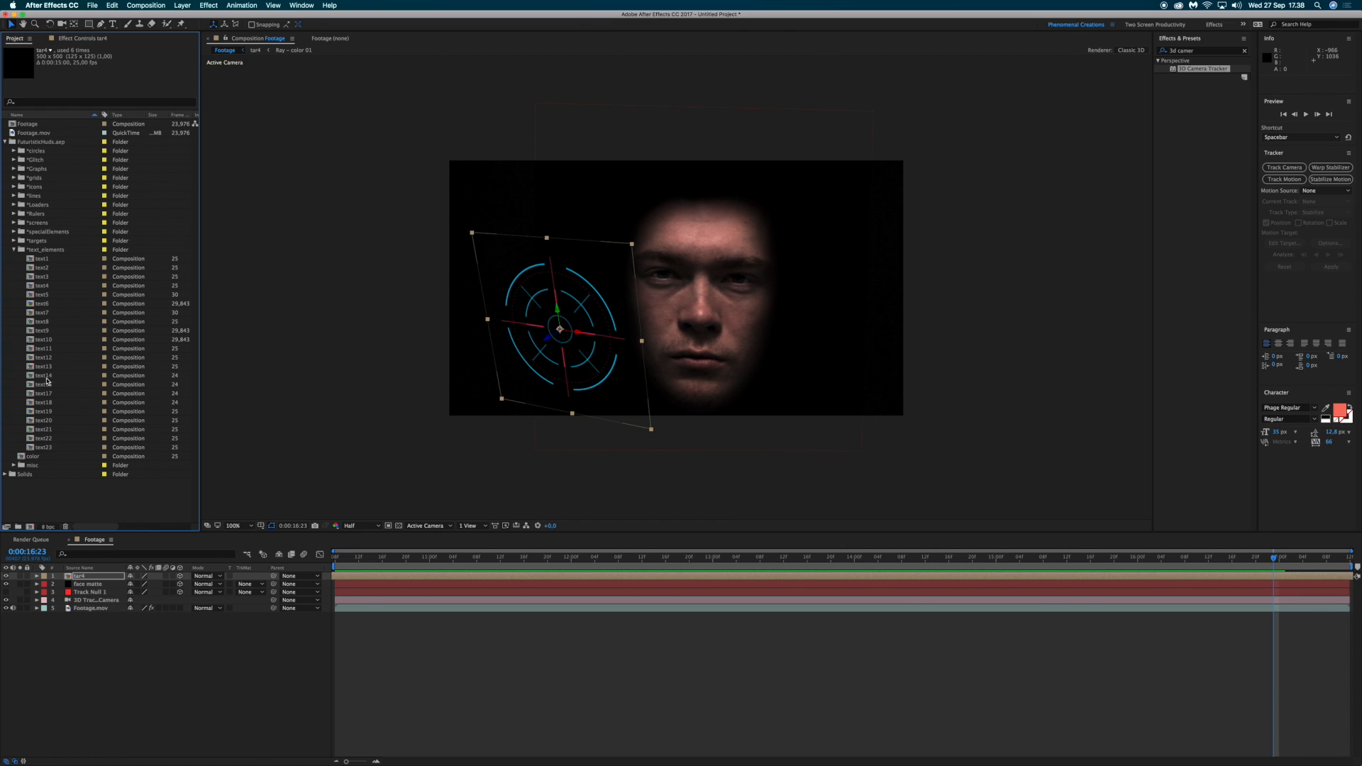
{"action": "left_click_drag", "start_coordinate": [98, 532], "coordinate": [103, 578]}
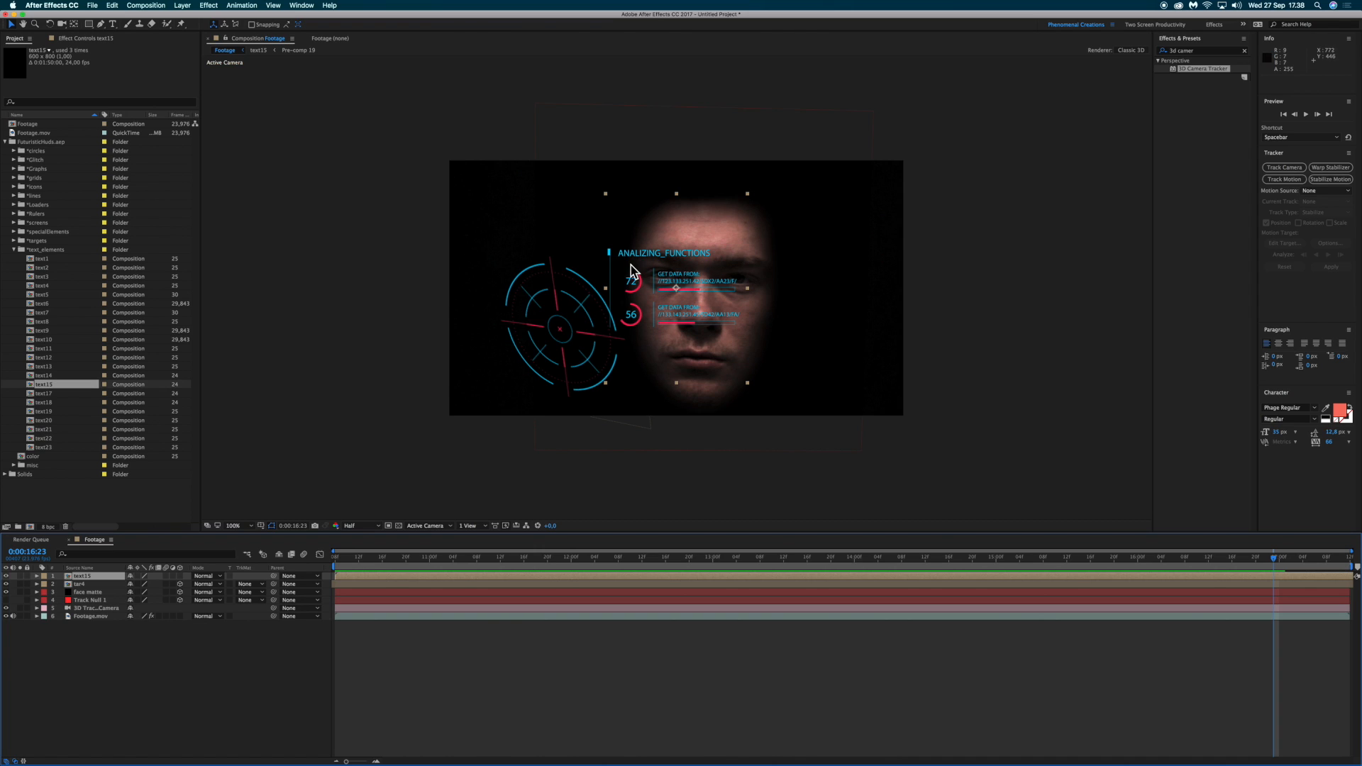
Step: Flip the text15 layer horizontally
{"action": "right_click", "coordinate": [675, 280]}
{"action": "left_click", "coordinate": [666, 277]}
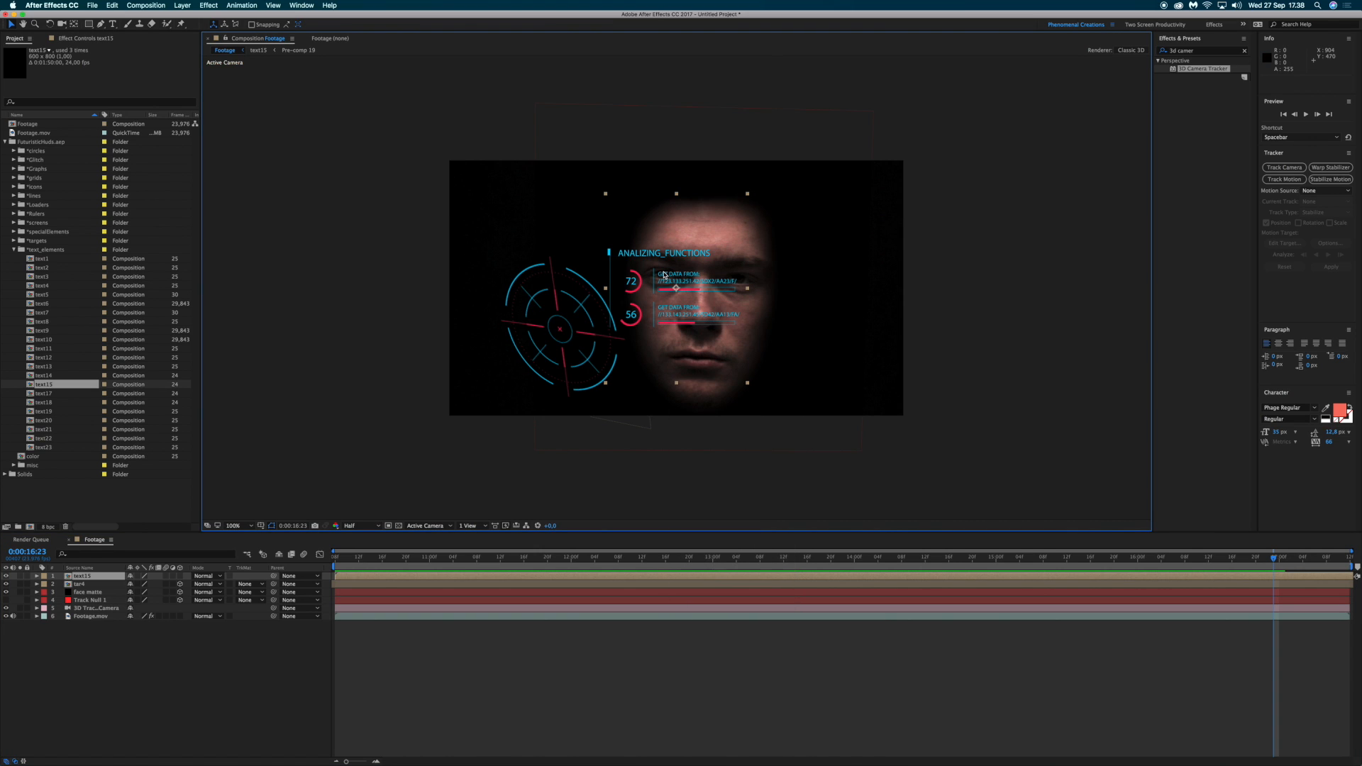
{"action": "right_click", "coordinate": [658, 272]}
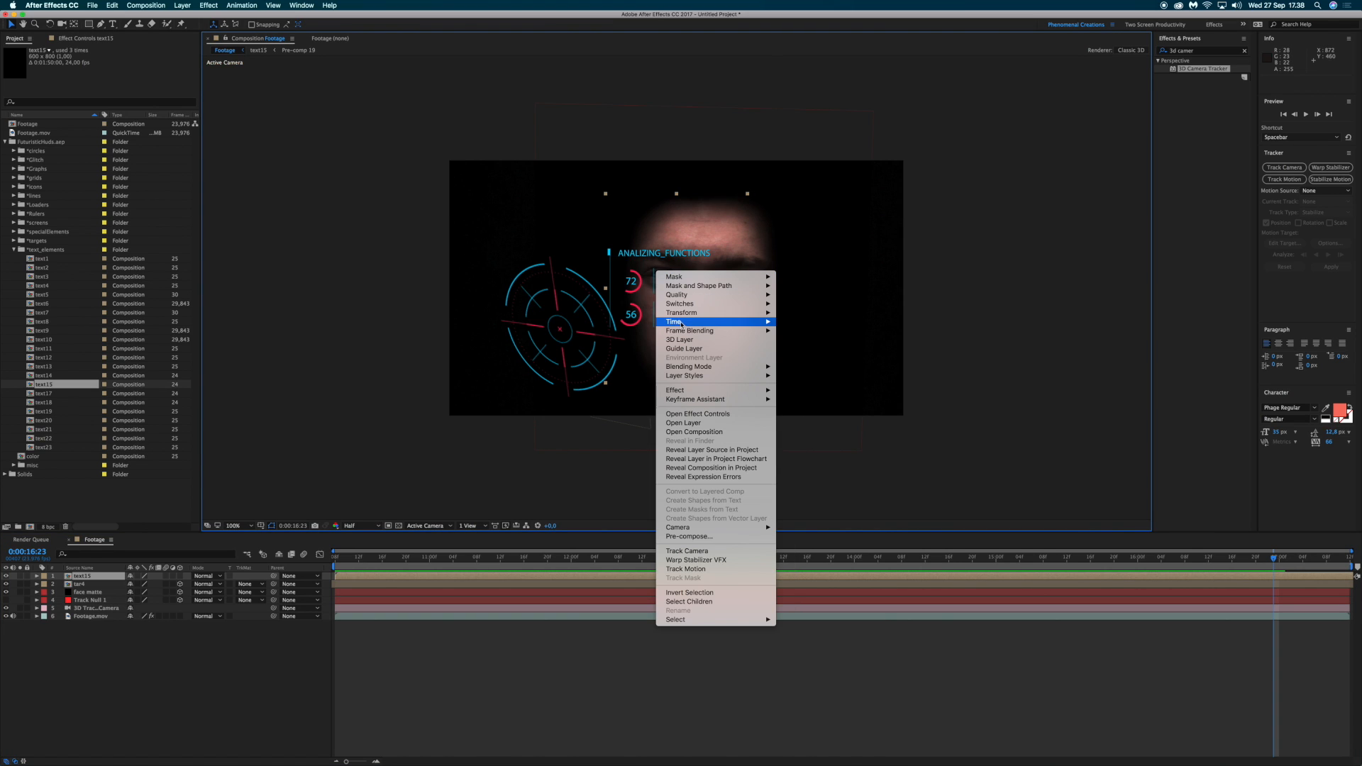
{"action": "mouse_move", "coordinate": [682, 314]}
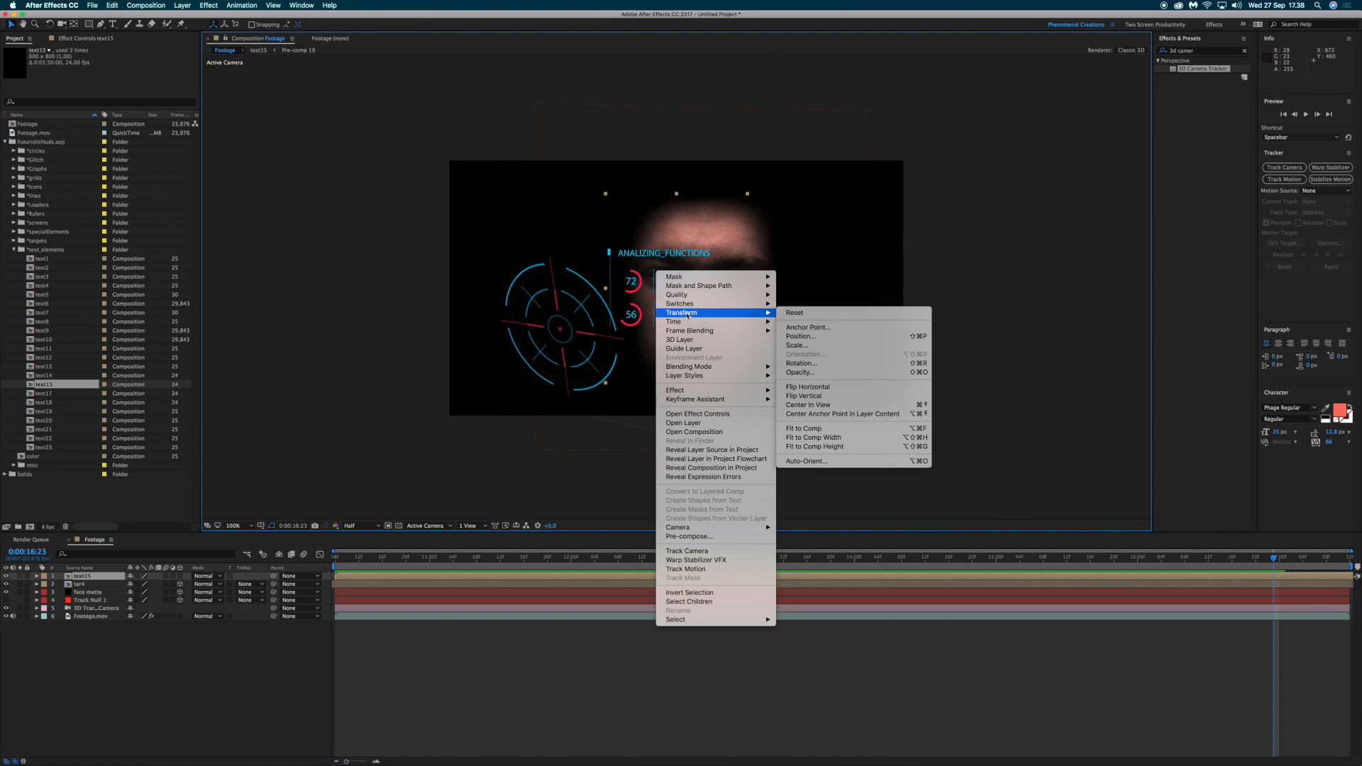
{"action": "left_click", "coordinate": [806, 387]}
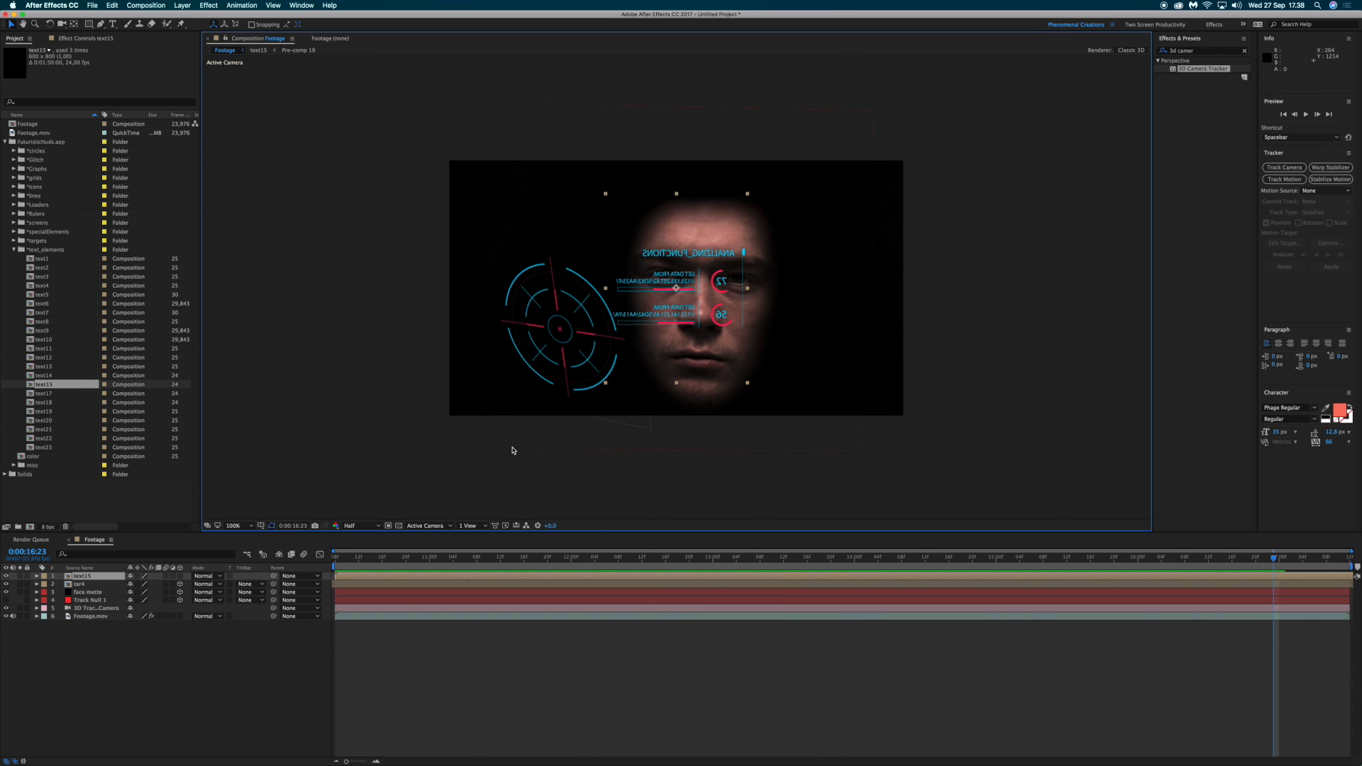
Step: Make text15 a 3D layer parented to tar4 and raise it to a Y position of about 179.8
{"action": "left_click", "coordinate": [180, 576]}
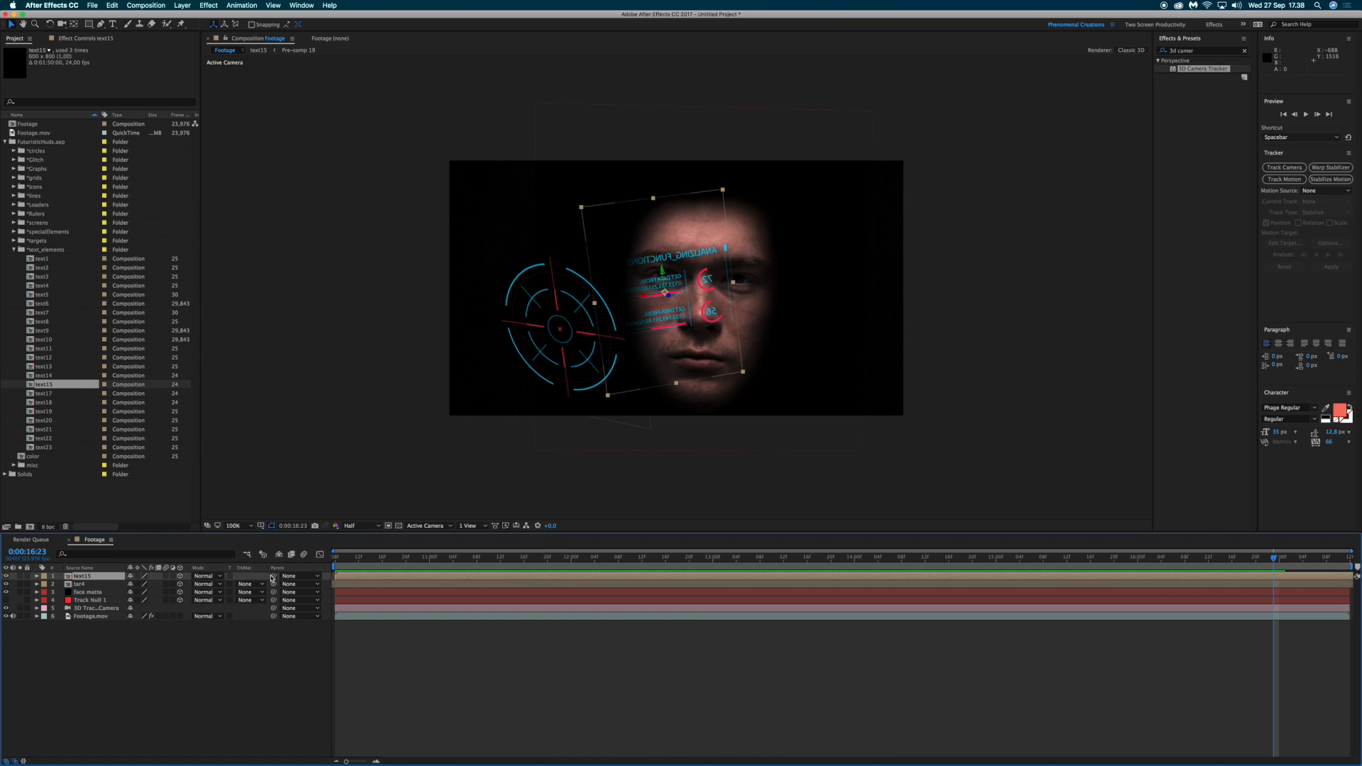
{"action": "left_click_drag", "start_coordinate": [248, 580], "coordinate": [100, 586]}
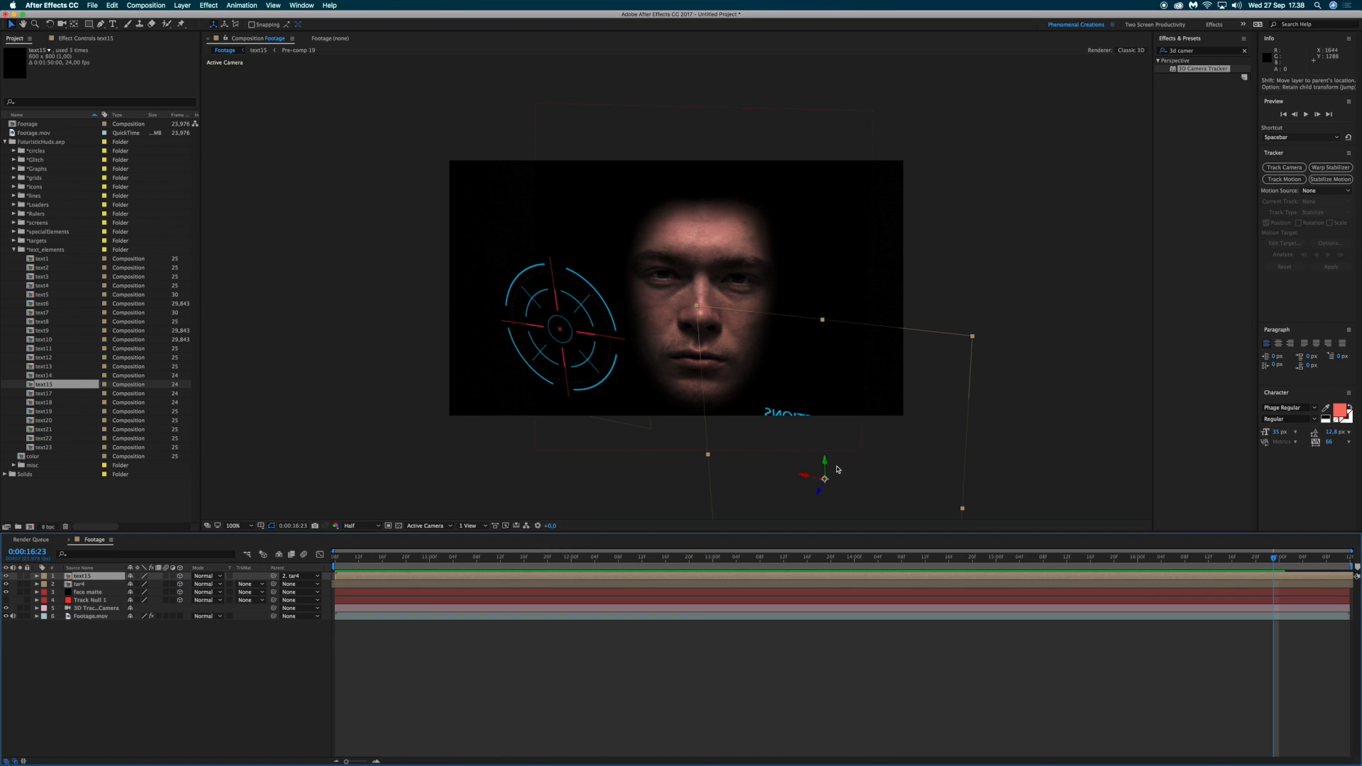
{"action": "left_click_drag", "start_coordinate": [825, 466], "coordinate": [813, 382]}
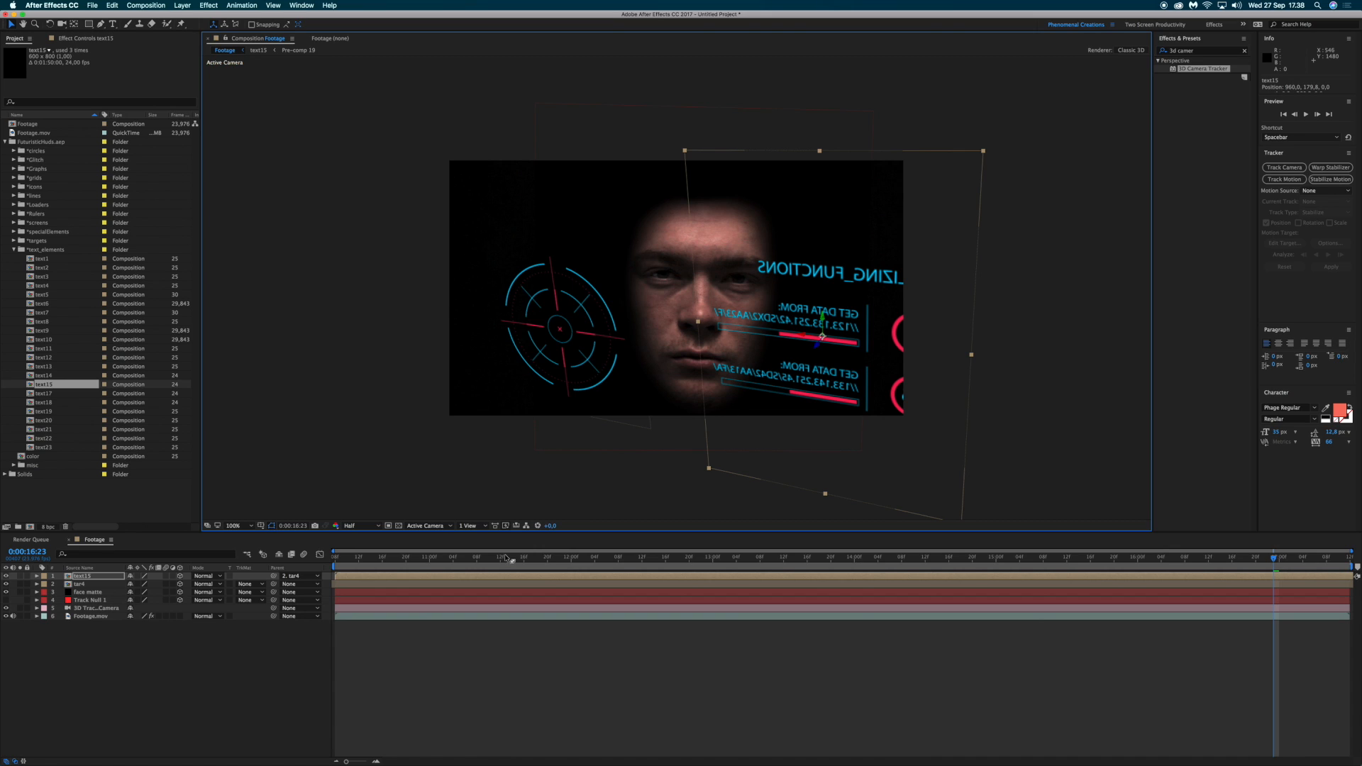
Step: Copy tar4's position onto the text15 layer and reveal text15's position values
{"action": "left_click", "coordinate": [79, 585]}
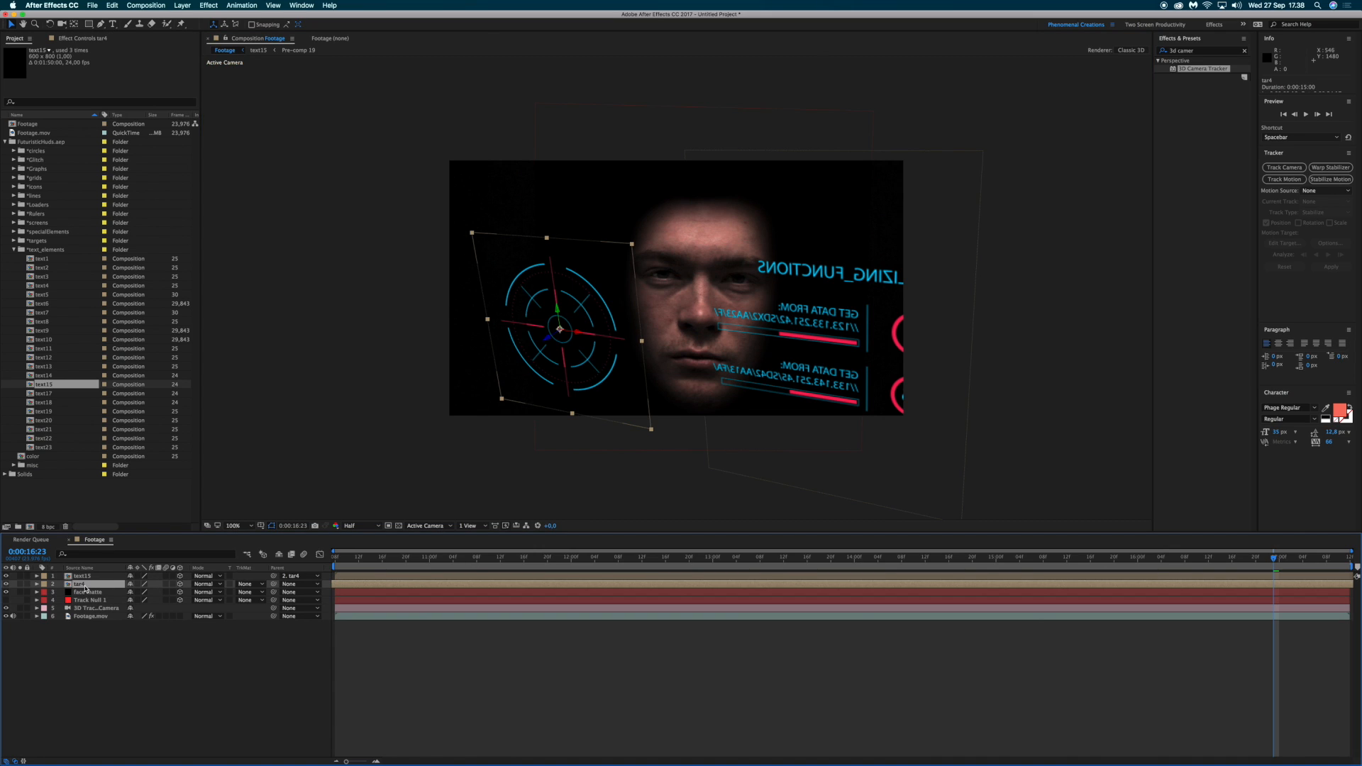
{"action": "key", "text": "p"}
{"action": "key", "text": "Return"}
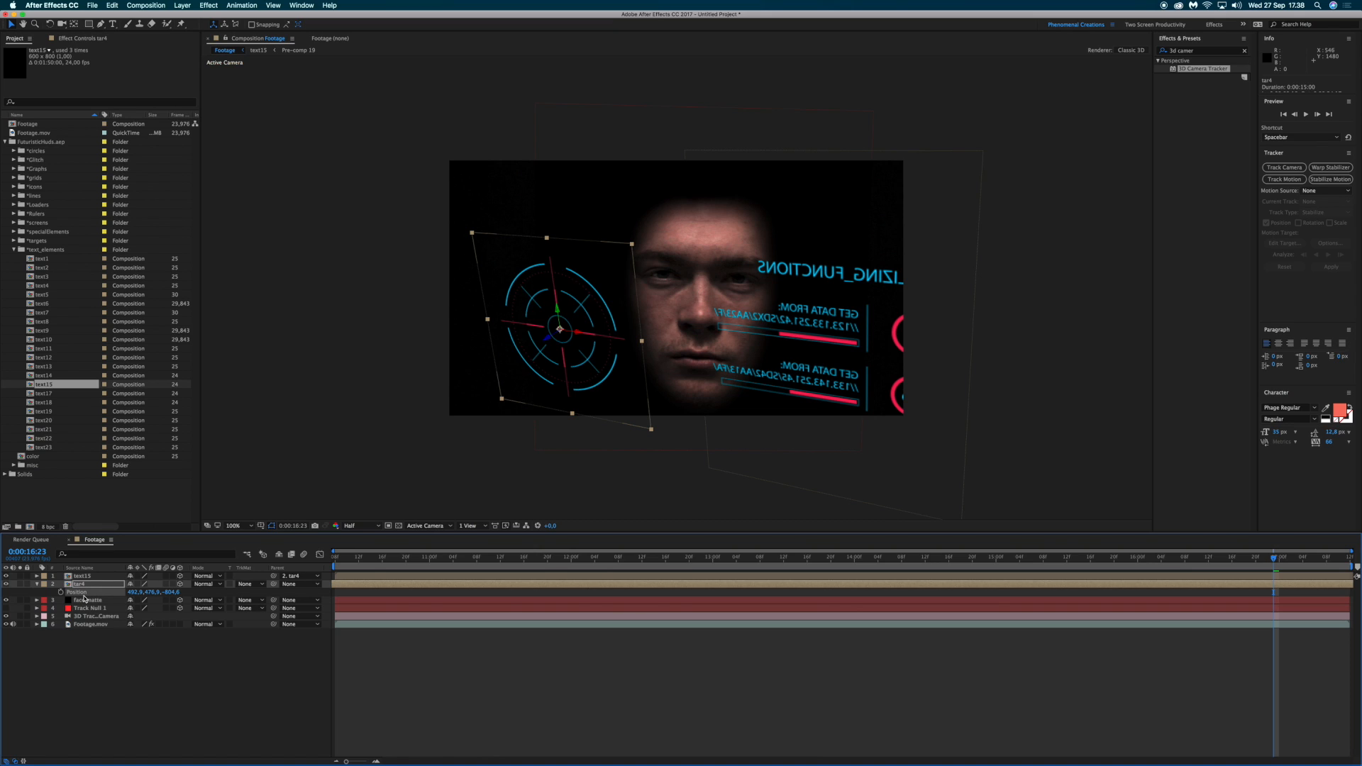
{"action": "left_click", "coordinate": [85, 577]}
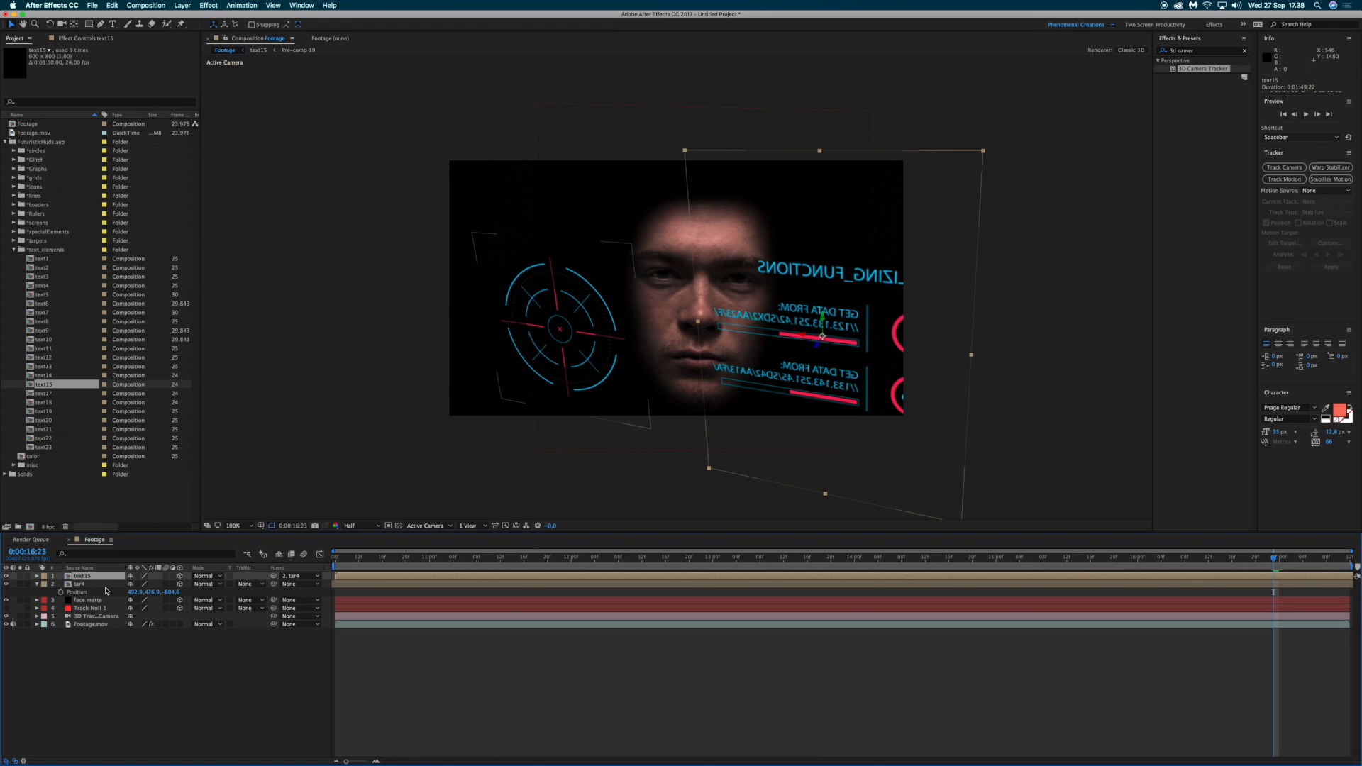
{"action": "key", "text": "super+v"}
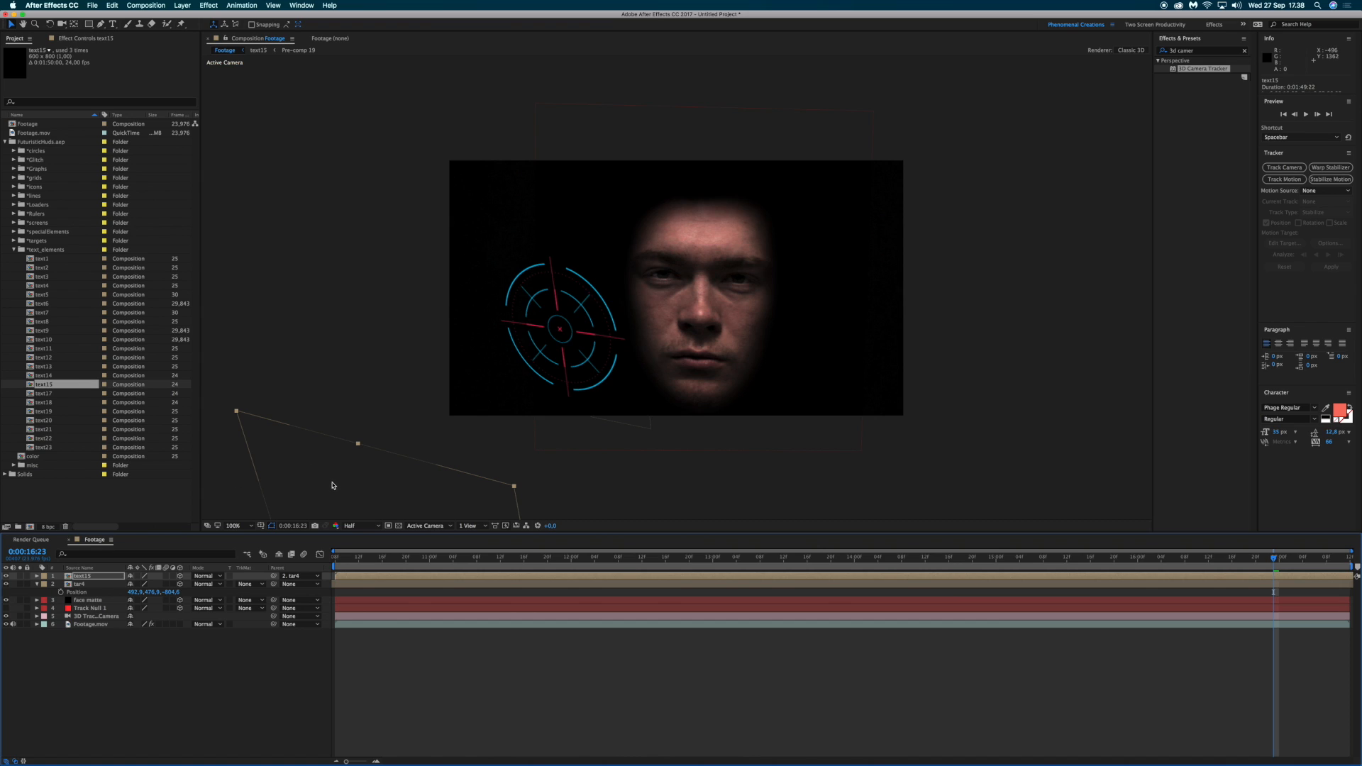
{"action": "key", "text": "p"}
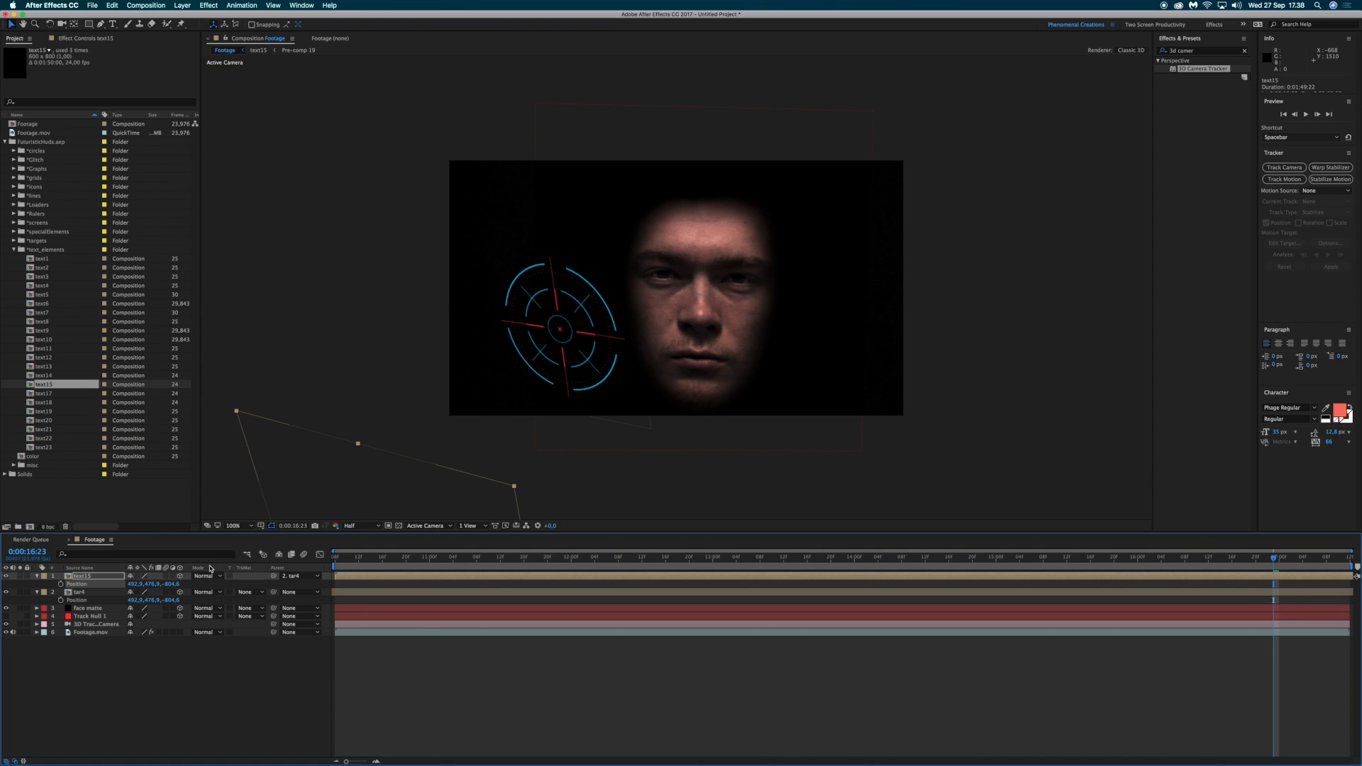
Step: Move text15 up to a Y position of about -161.4 and scale it down to 47%
{"action": "key", "text": "comma"}
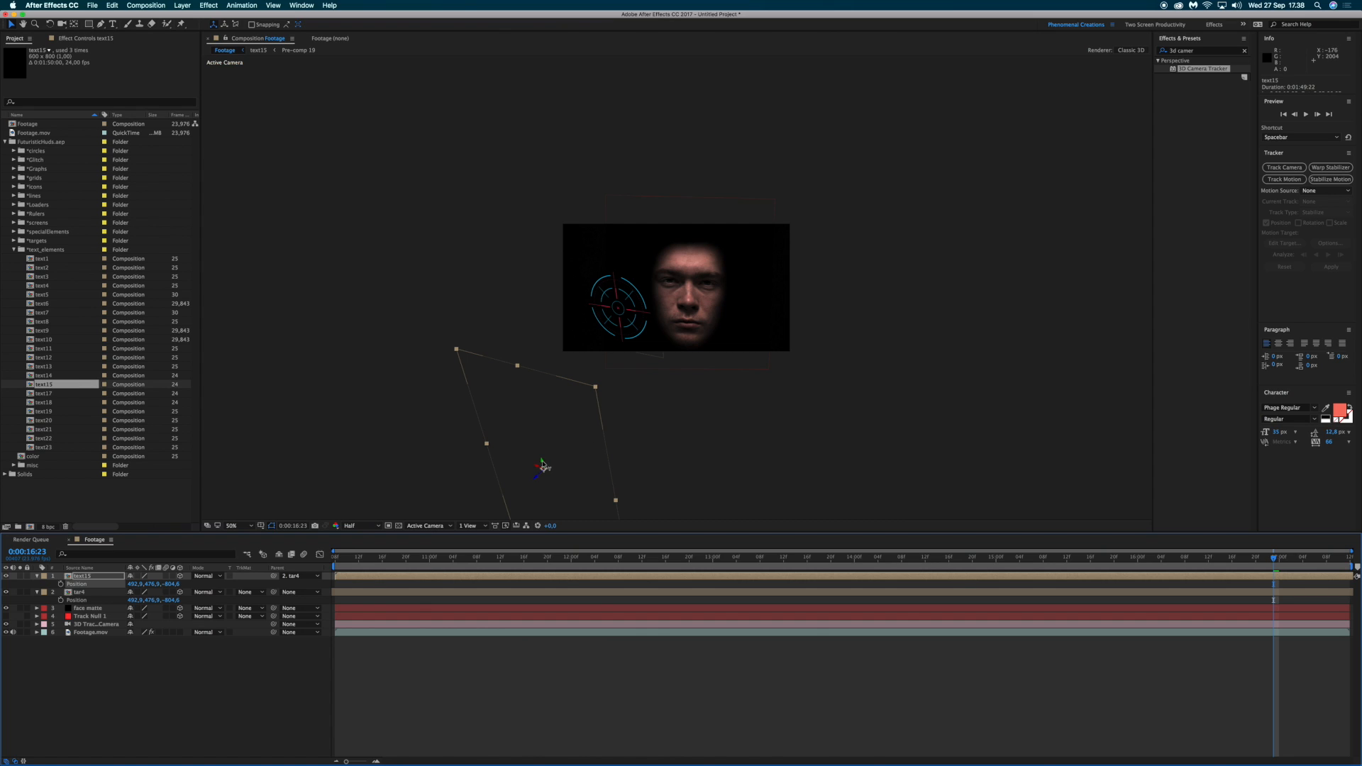
{"action": "left_click_drag", "start_coordinate": [543, 466], "coordinate": [501, 306]}
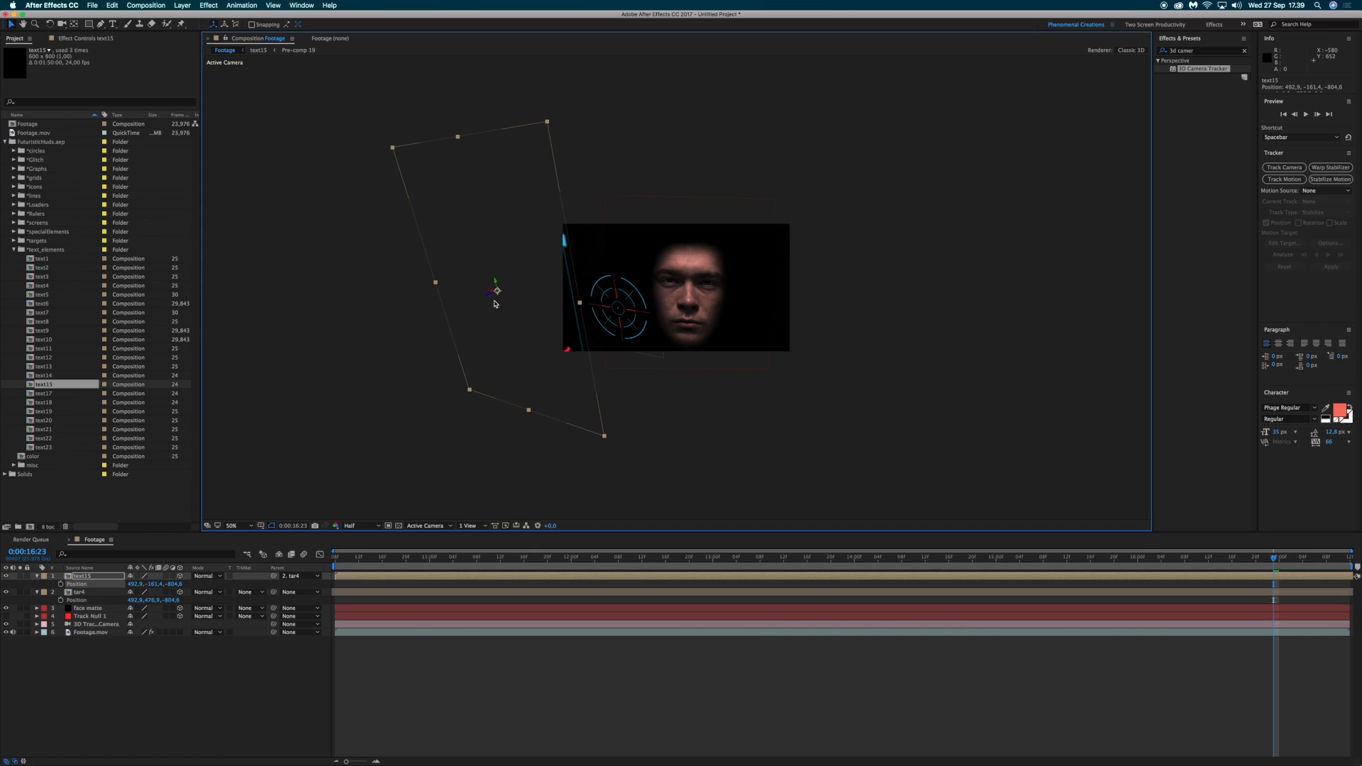
{"action": "key", "text": "s"}
{"action": "left_click_drag", "start_coordinate": [144, 585], "coordinate": [181, 585]}
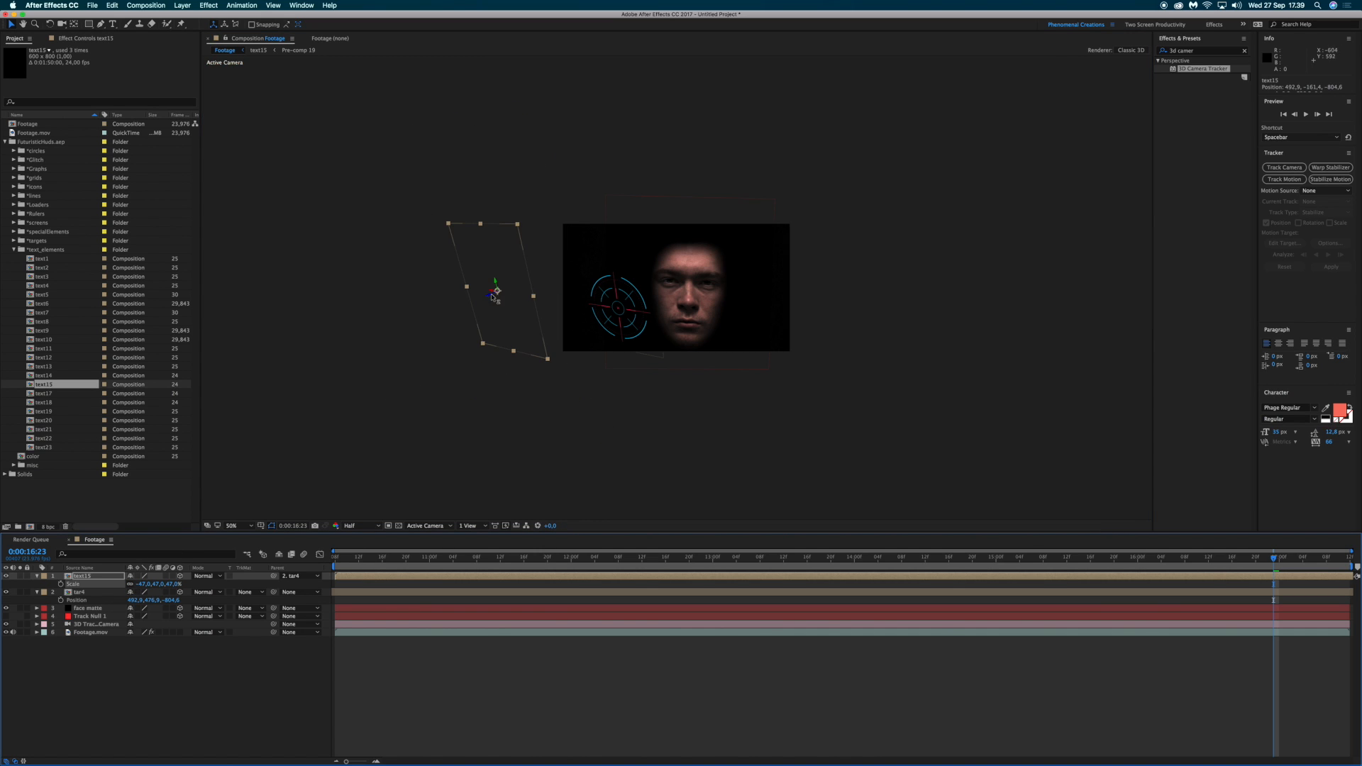
{"action": "key", "text": "shift+slash"}
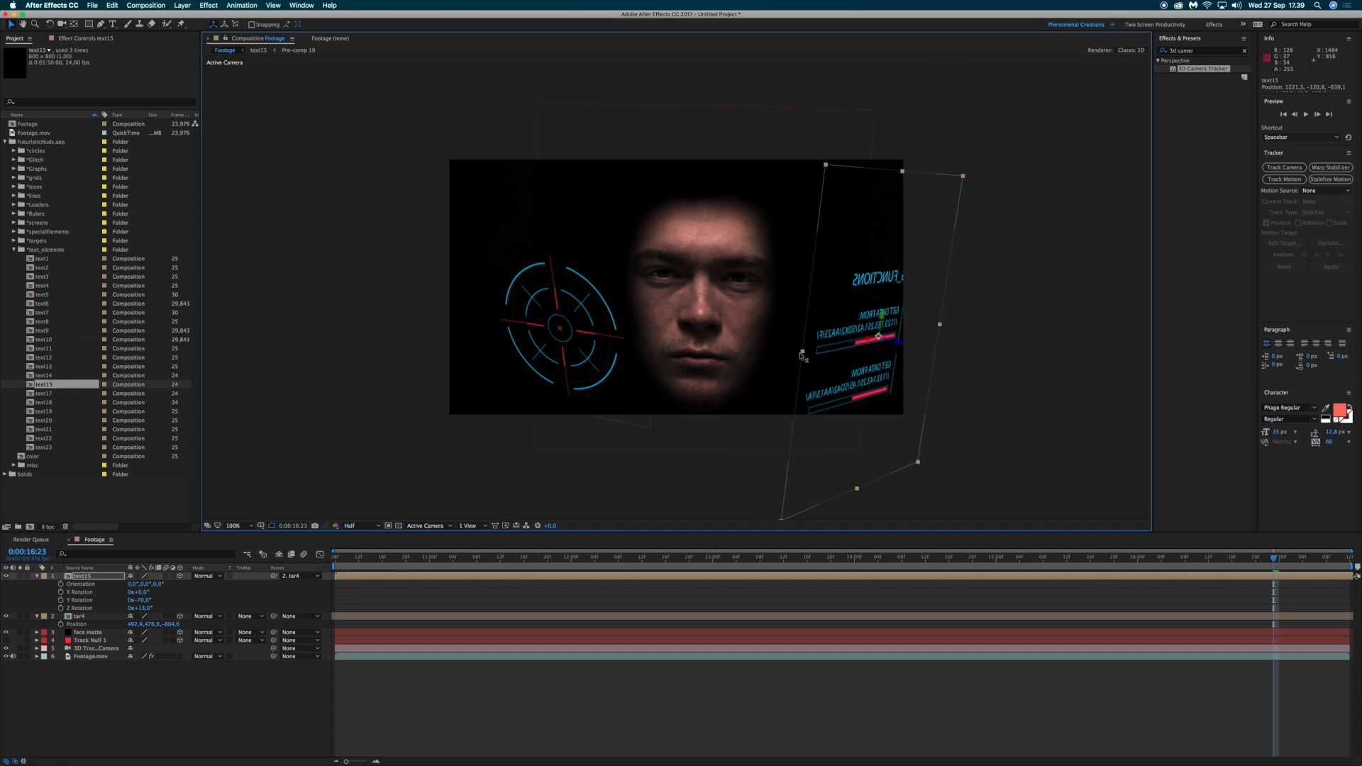
Step: Play the composition from about 0:00:12:02 to check how text15 follows the face
{"action": "left_click", "coordinate": [599, 557]}
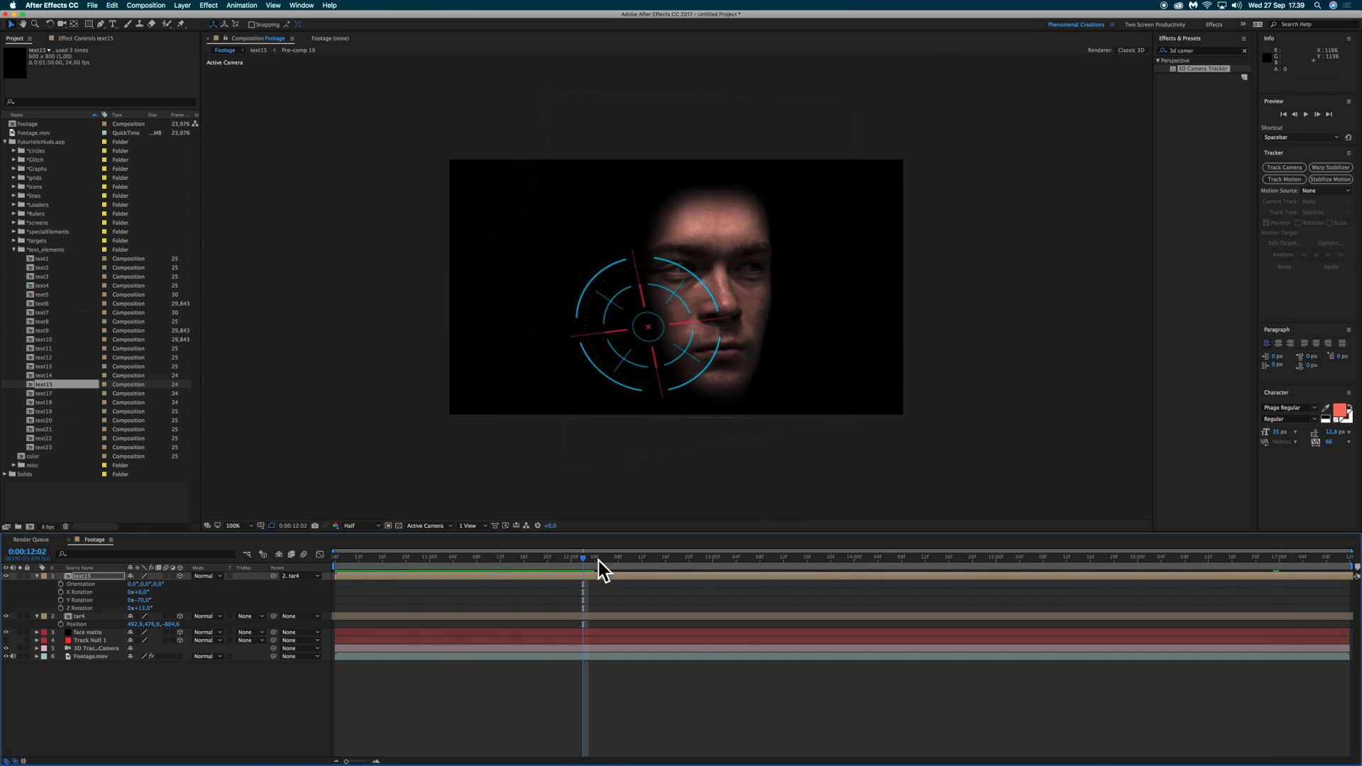
{"action": "key", "text": "space"}
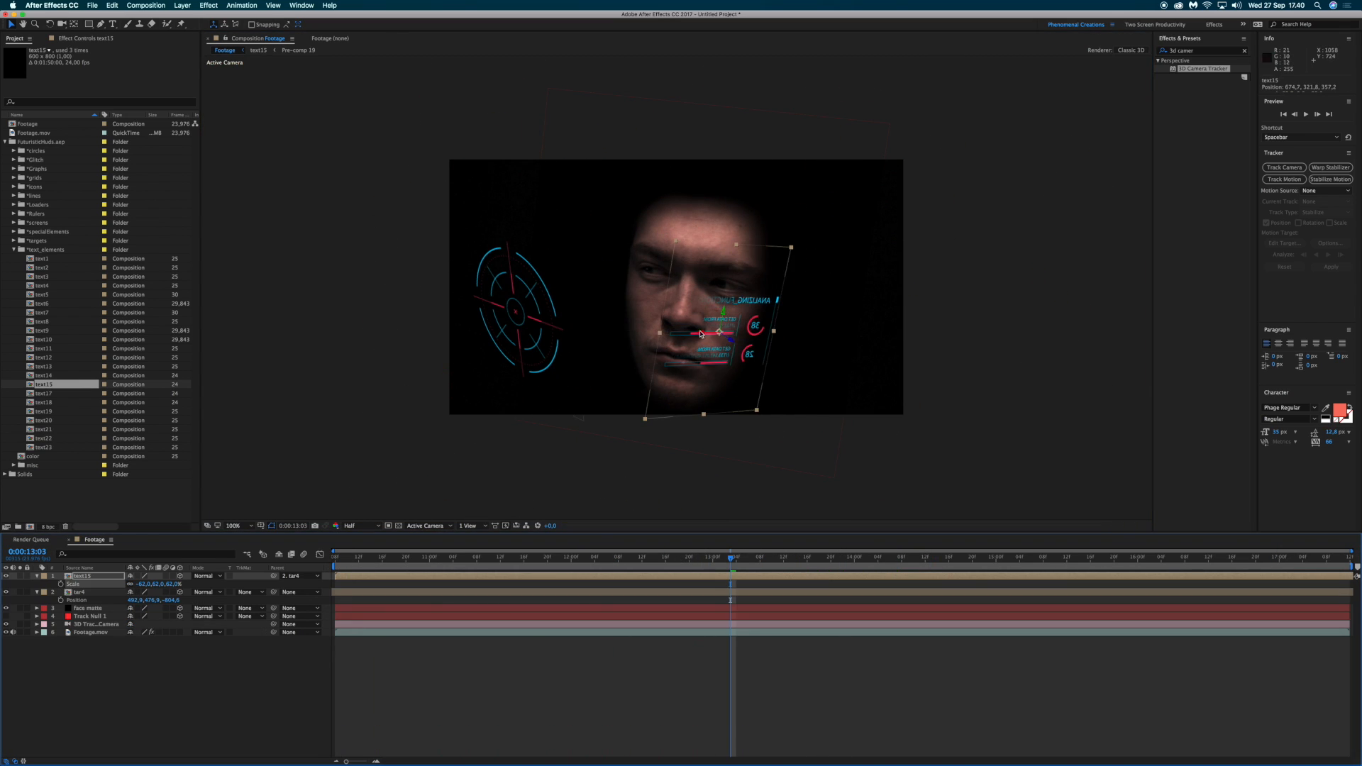
{"action": "key", "text": "space"}
{"action": "key", "text": "space"}
{"action": "key", "text": "space"}
Step: Shift text15 slightly to the right beside the face near the end of the clip and set its scale to 81%
{"action": "left_click_drag", "start_coordinate": [933, 559], "coordinate": [1279, 559]}
{"action": "left_click_drag", "start_coordinate": [808, 315], "coordinate": [818, 321]}
{"action": "left_click_drag", "start_coordinate": [154, 587], "coordinate": [167, 588]}
Step: Play the composition from the start and scrub through it to check tar4 and text15 around the face
{"action": "left_click", "coordinate": [335, 559]}
{"action": "key", "text": "space"}
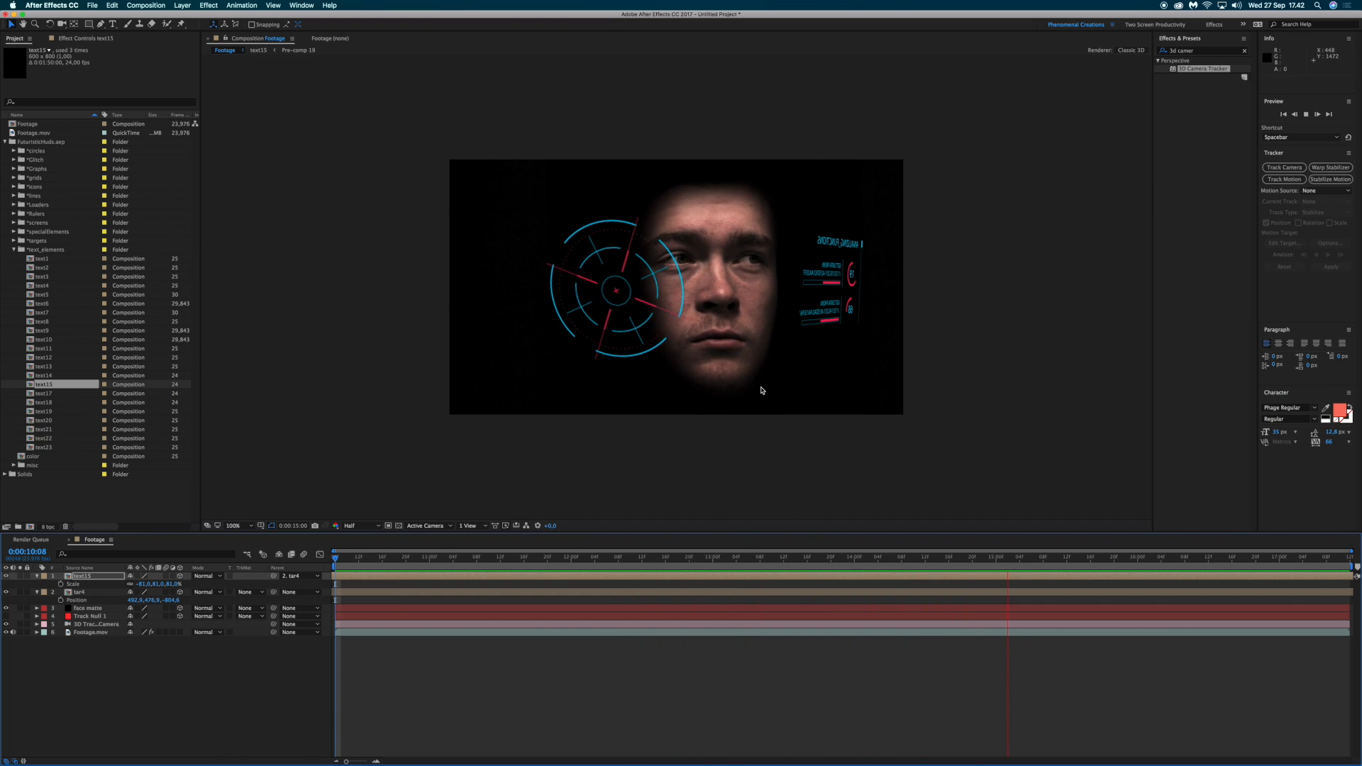
{"action": "key", "text": "space"}
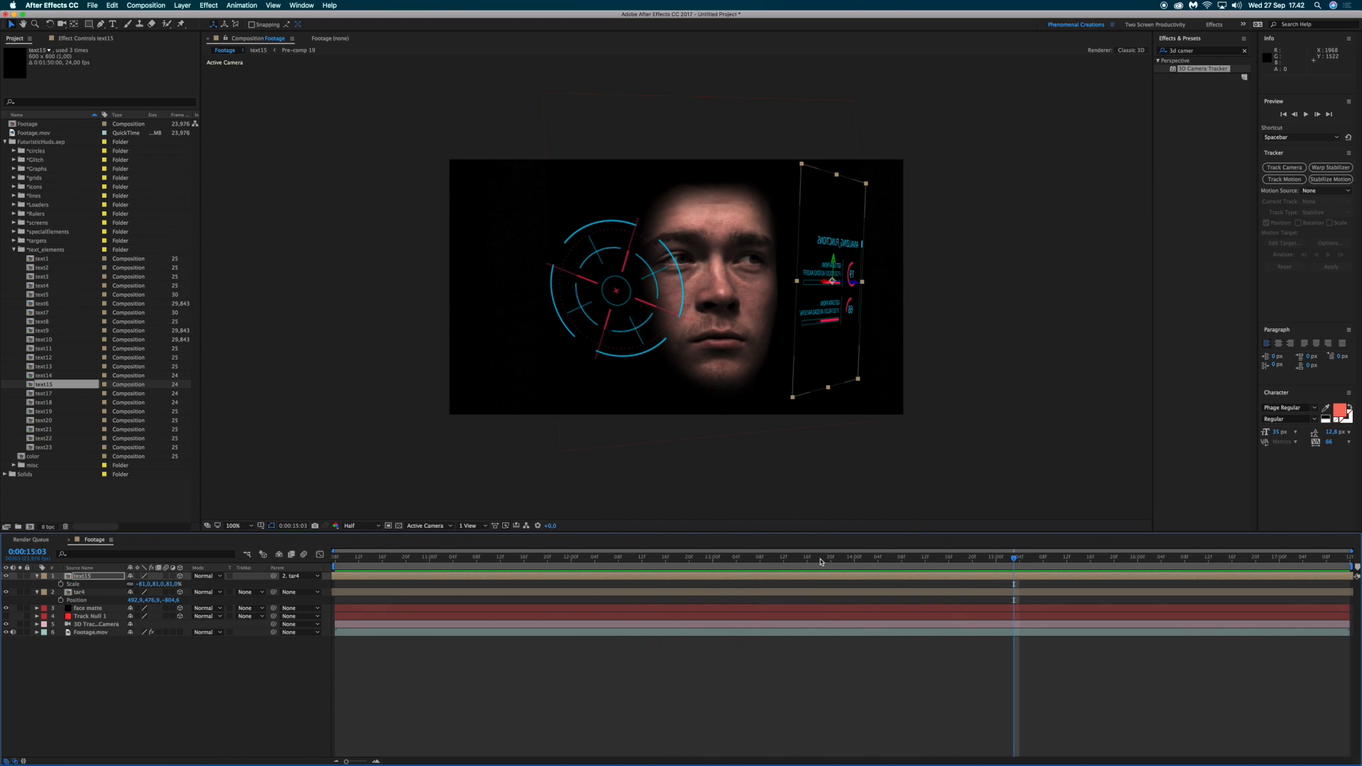
{"action": "left_click_drag", "start_coordinate": [821, 561], "coordinate": [1244, 538]}
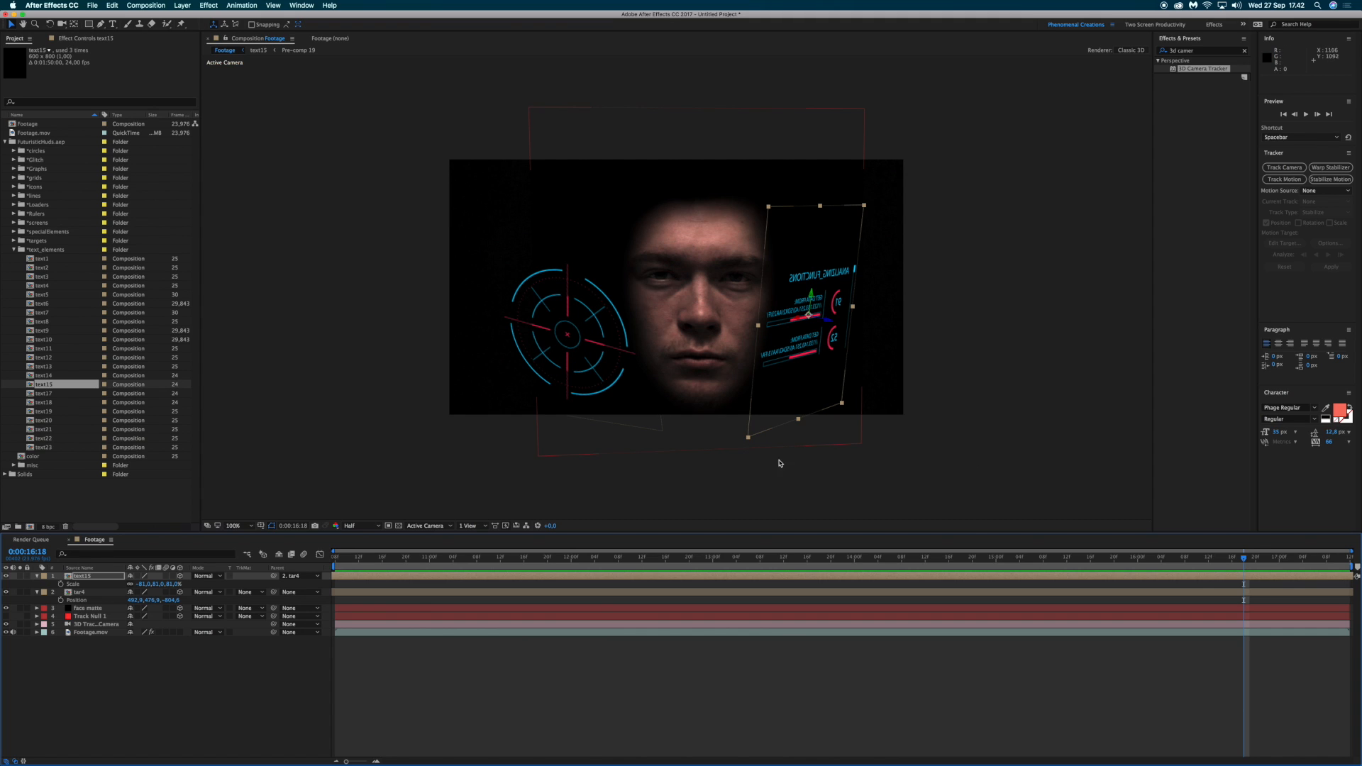
{"action": "left_click_drag", "start_coordinate": [963, 560], "coordinate": [997, 576]}
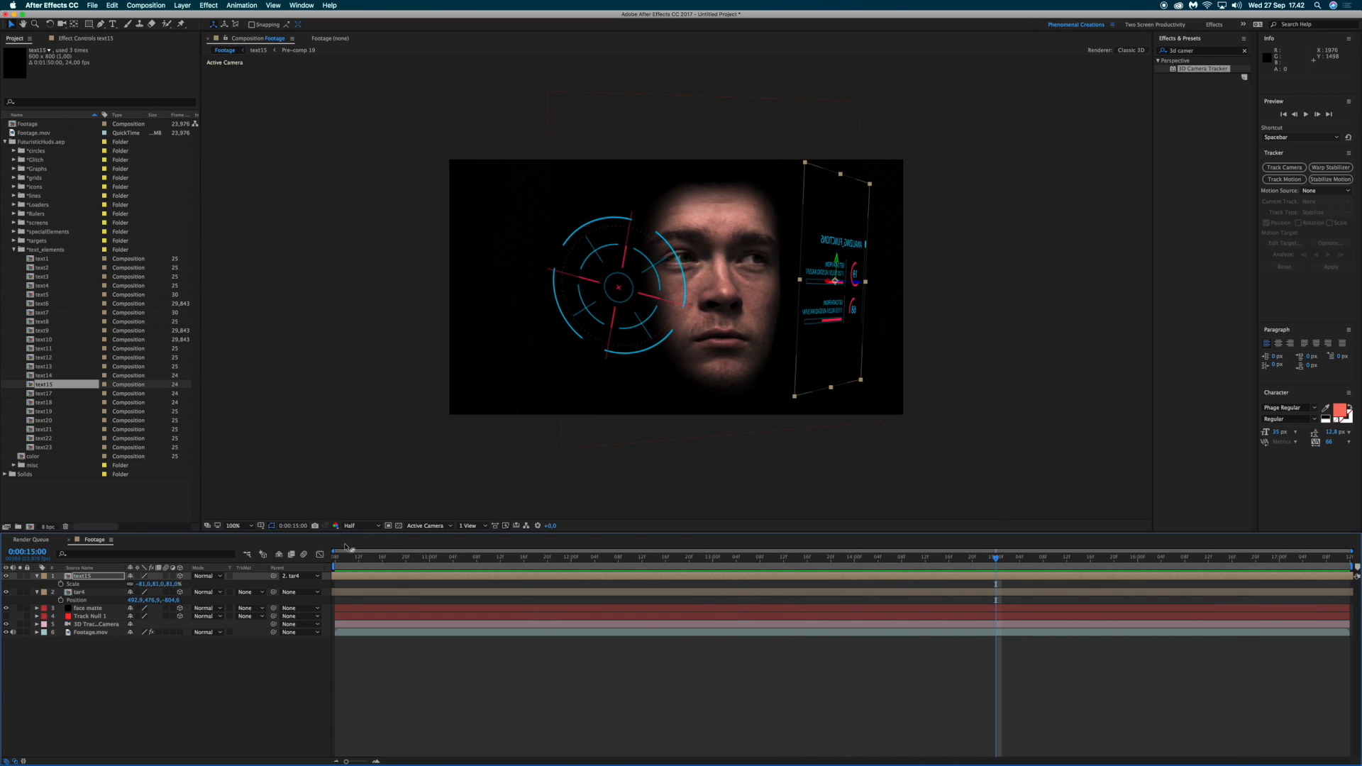
{"action": "key", "text": "space"}
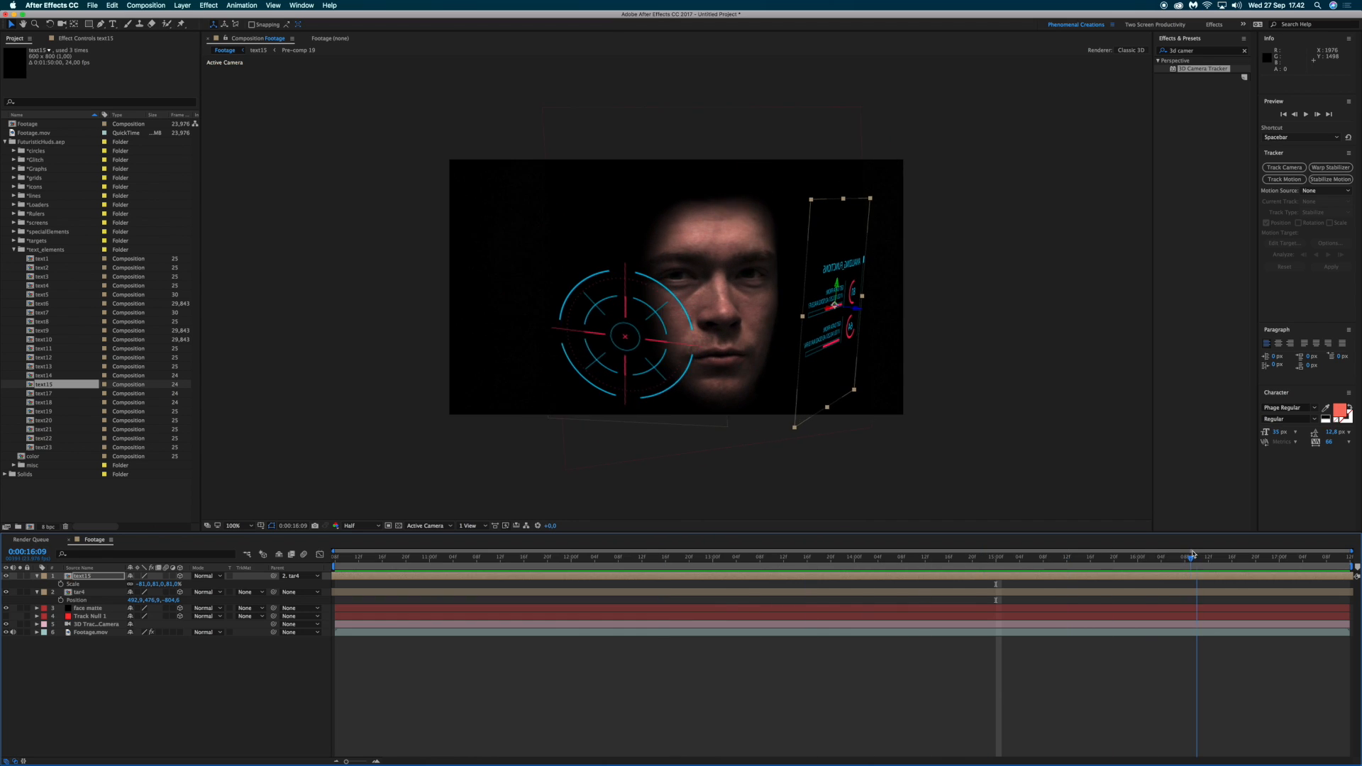
{"action": "left_click_drag", "start_coordinate": [1184, 559], "coordinate": [465, 617]}
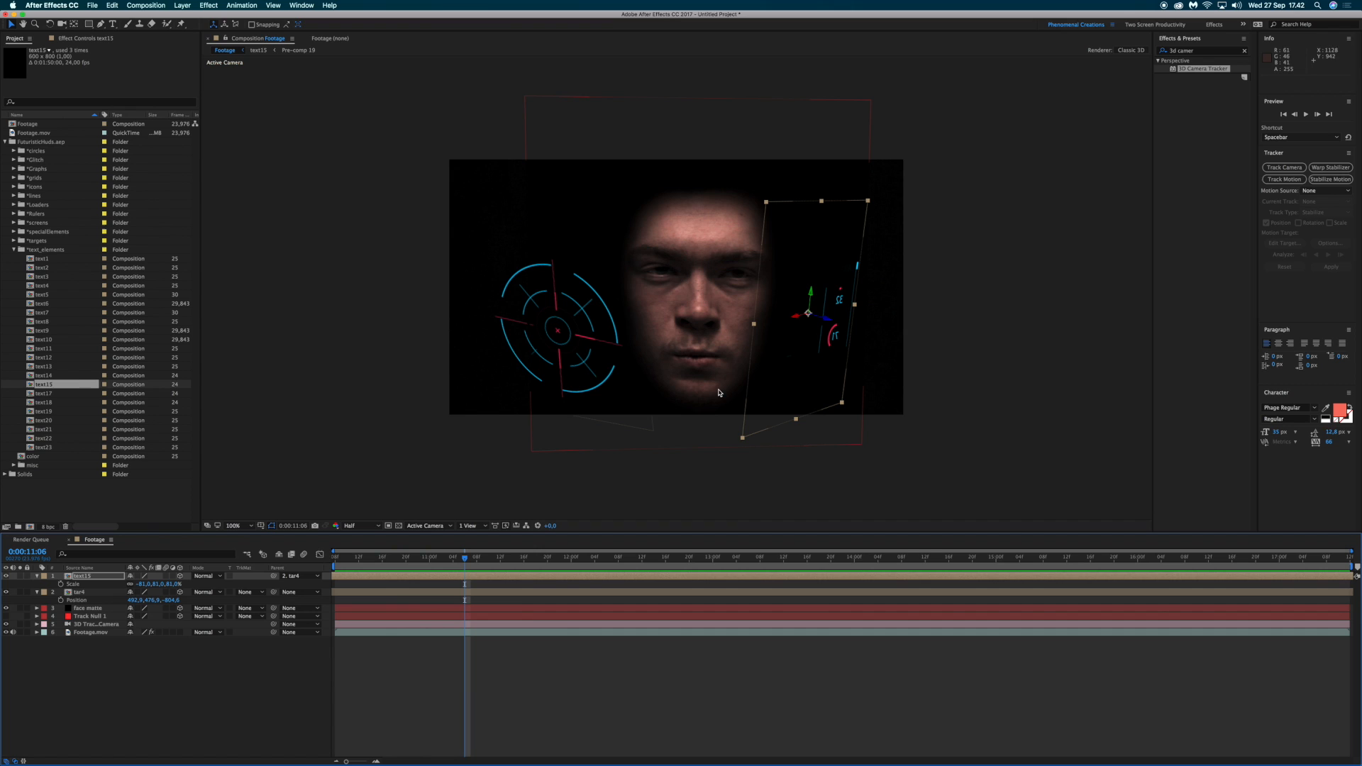
{"action": "left_click_drag", "start_coordinate": [464, 557], "coordinate": [497, 570]}
{"action": "key", "text": "super+Tab"}
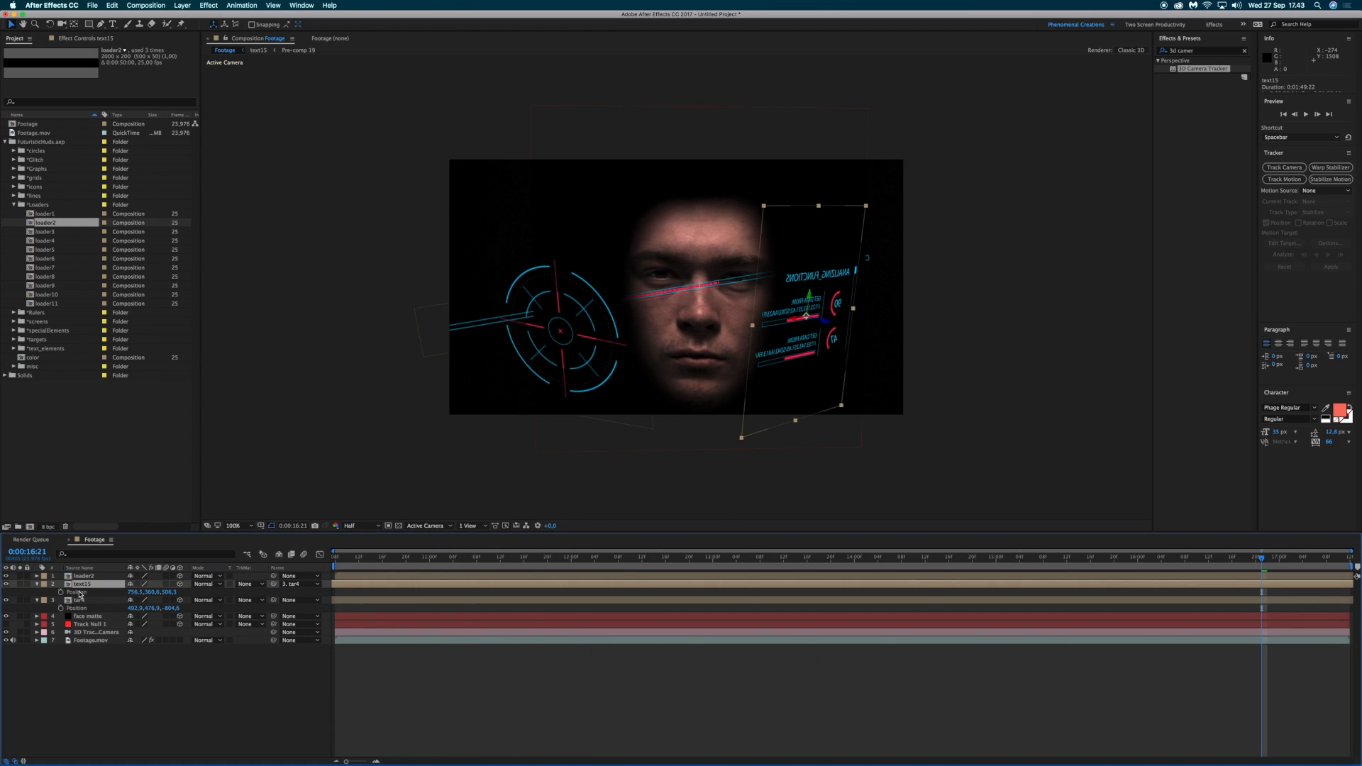
Step: Position loader2 across the chin at about 1078.1, 1059.9, 230.2 and preview the composition
{"action": "left_click", "coordinate": [83, 577]}
{"action": "key", "text": "p"}
{"action": "key", "text": "r"}
{"action": "key", "text": "p"}
{"action": "left_click", "coordinate": [1046, 558]}
{"action": "key", "text": "space"}
{"action": "left_click", "coordinate": [347, 558]}
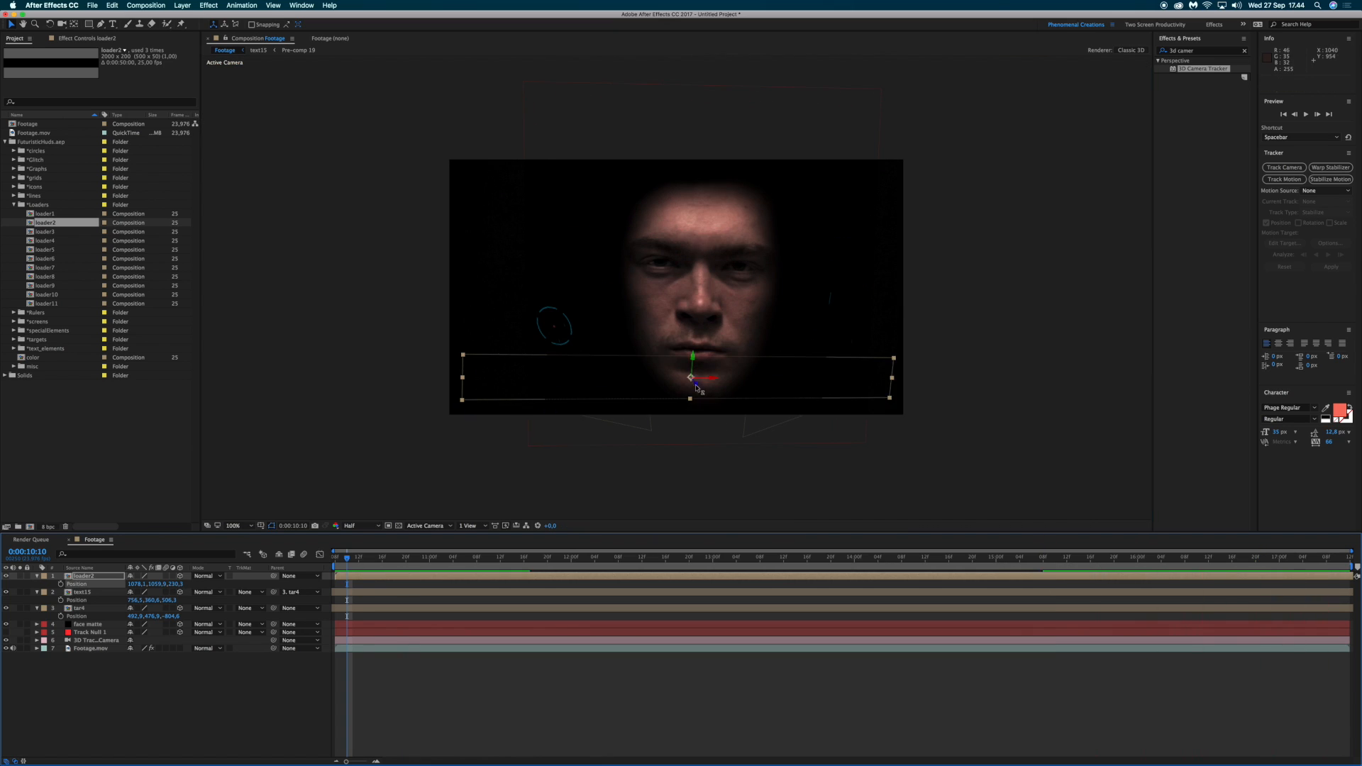
Step: Move loader2 to the right beneath the chin and scale it down to a short bar
{"action": "left_click_drag", "start_coordinate": [697, 389], "coordinate": [756, 381]}
{"action": "key", "text": "s"}
{"action": "key", "text": "space"}
{"action": "key", "text": "space"}
{"action": "left_click_drag", "start_coordinate": [141, 584], "coordinate": [121, 584]}
Step: Play the composition from the start to check loader2's placement
{"action": "left_click", "coordinate": [335, 558]}
{"action": "key", "text": "space"}
{"action": "key", "text": "space"}
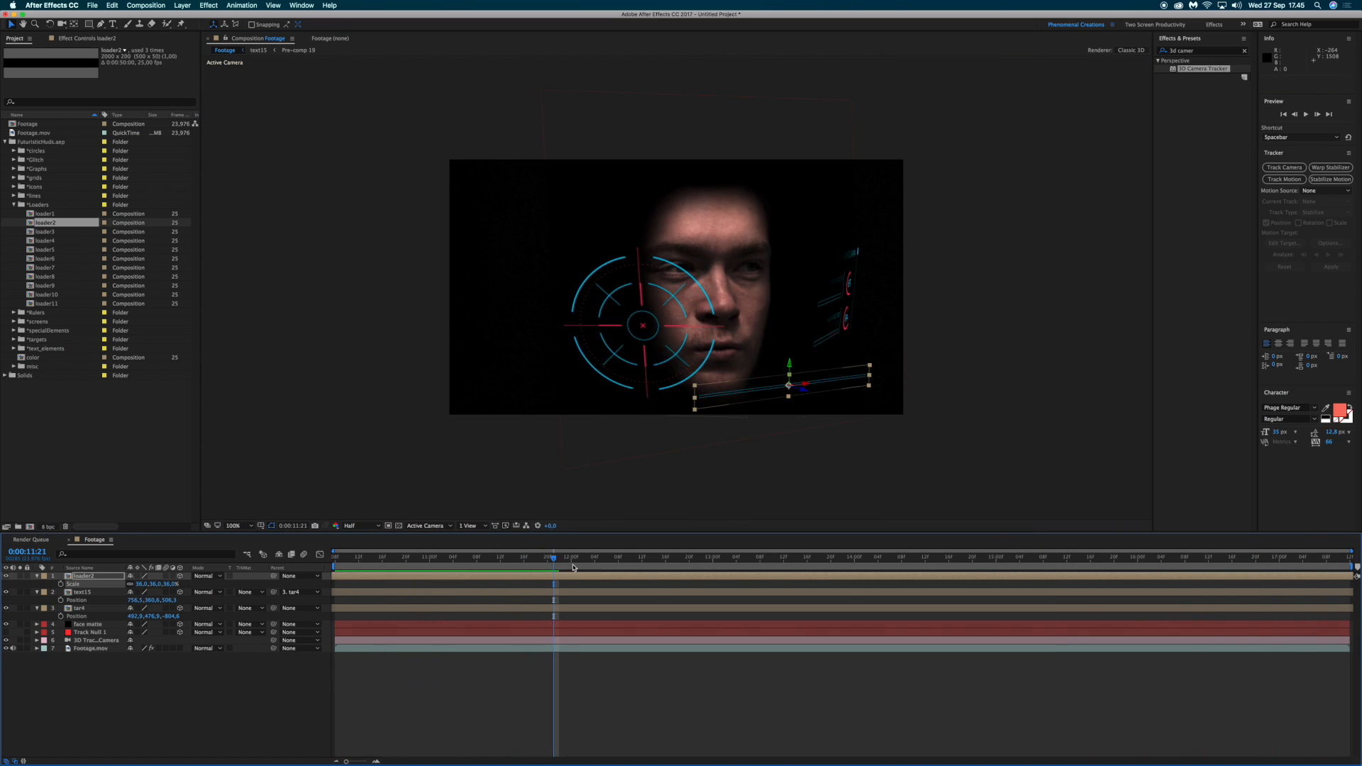
Step: Rotate loader2 to X -1°, Y -7°, Z +9° and time-stretch the layer to a duration of 0:00:20:00
{"action": "key", "text": "r"}
{"action": "right_click", "coordinate": [361, 576]}
{"action": "mouse_move", "coordinate": [426, 468]}
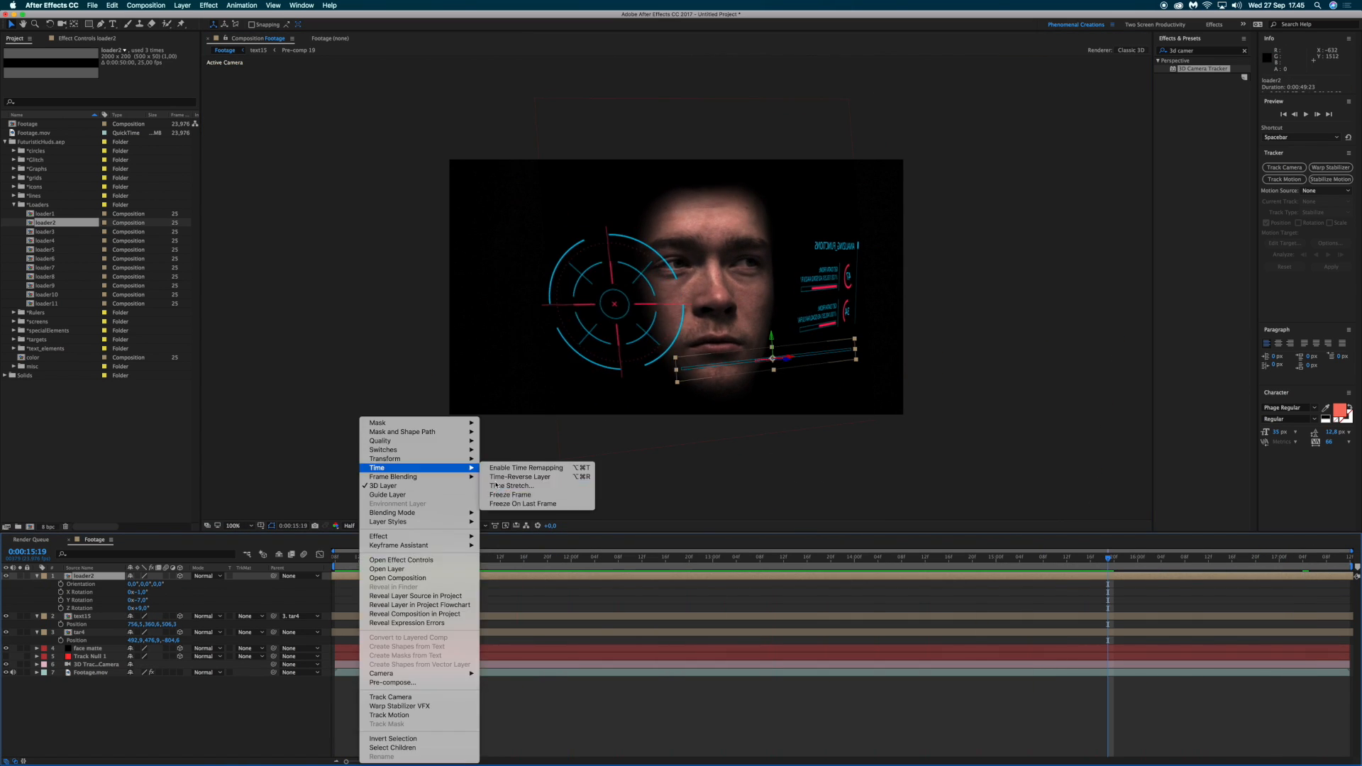
Step: Play the composition from the start and scrub through it to check loader2's tilt and speed
{"action": "left_click", "coordinate": [335, 558]}
{"action": "key", "text": "space"}
{"action": "left_click", "coordinate": [47, 304]}
{"action": "scroll", "coordinate": [76, 346], "scroll_direction": "right", "scroll_amount": 5}
{"action": "key", "text": "space"}
{"action": "left_click", "coordinate": [337, 558]}
{"action": "key", "text": "space"}
{"action": "key", "text": "space"}
{"action": "left_click_drag", "start_coordinate": [1008, 558], "coordinate": [719, 558]}
Step: Add icon7 from the icons folder as a 3D layer and parent it to text15
{"action": "left_click", "coordinate": [13, 204]}
{"action": "left_click", "coordinate": [14, 186]}
{"action": "left_click", "coordinate": [59, 259]}
{"action": "left_click_drag", "start_coordinate": [44, 250], "coordinate": [84, 576]}
{"action": "left_click", "coordinate": [179, 576]}
{"action": "left_click_drag", "start_coordinate": [273, 576], "coordinate": [84, 624]}
Step: Scale icon7 down to a small square and place it just above the text15 block beside the face
{"action": "left_click_drag", "start_coordinate": [594, 379], "coordinate": [779, 368]}
{"action": "key", "text": "s"}
{"action": "left_click_drag", "start_coordinate": [143, 584], "coordinate": [98, 584]}
{"action": "left_click_drag", "start_coordinate": [820, 349], "coordinate": [814, 373]}
Step: Set icon7's X rotation to -25° while checking it at 0:00:14:23
{"action": "left_click_drag", "start_coordinate": [719, 558], "coordinate": [991, 558]}
{"action": "key", "text": "r"}
{"action": "left_click_drag", "start_coordinate": [146, 593], "coordinate": [128, 592]}
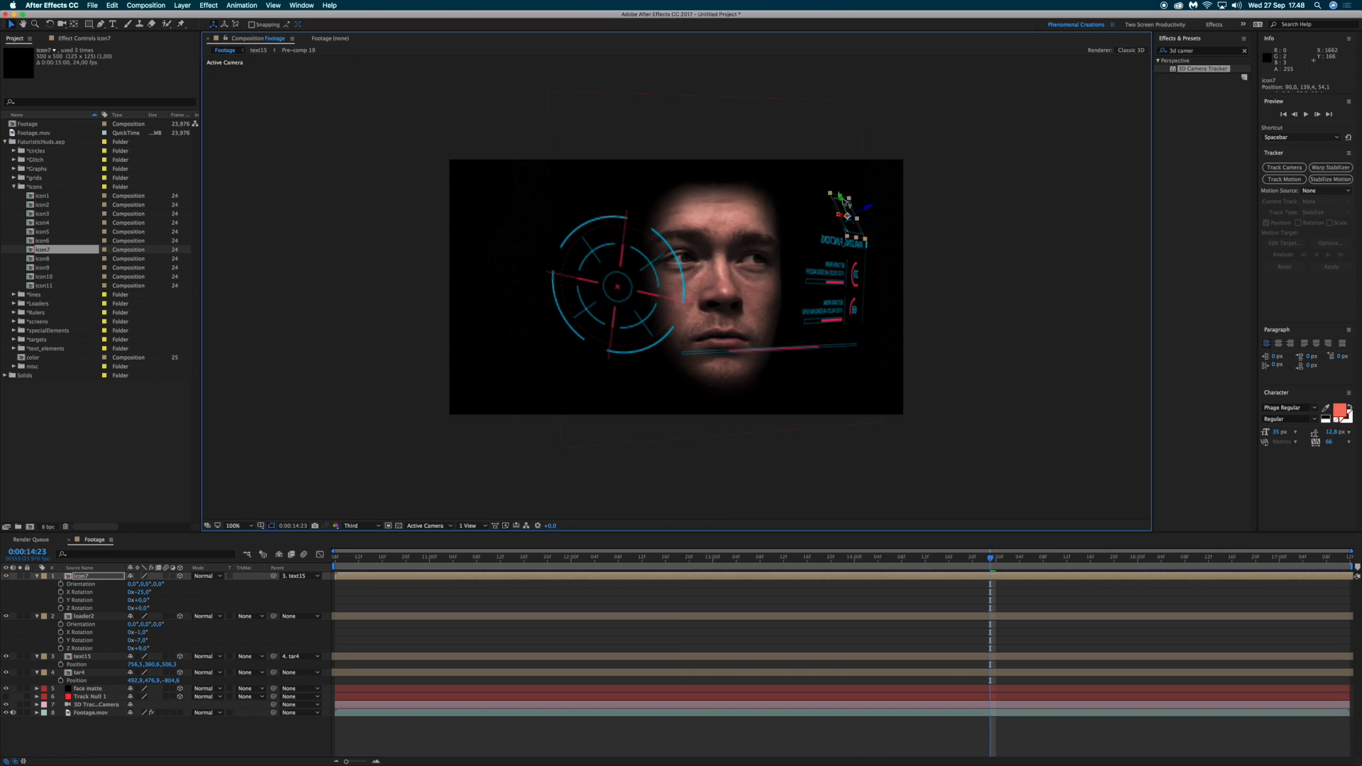
Step: Duplicate icon7, place the copy below the text15 block and set its X rotation to 0°
{"action": "left_click_drag", "start_coordinate": [992, 559], "coordinate": [678, 558]}
{"action": "left_click", "coordinate": [84, 576]}
{"action": "key", "text": "super+d"}
{"action": "left_click_drag", "start_coordinate": [144, 593], "coordinate": [179, 592]}
{"action": "left_click_drag", "start_coordinate": [847, 230], "coordinate": [818, 364]}
{"action": "left_click", "coordinate": [144, 592]}
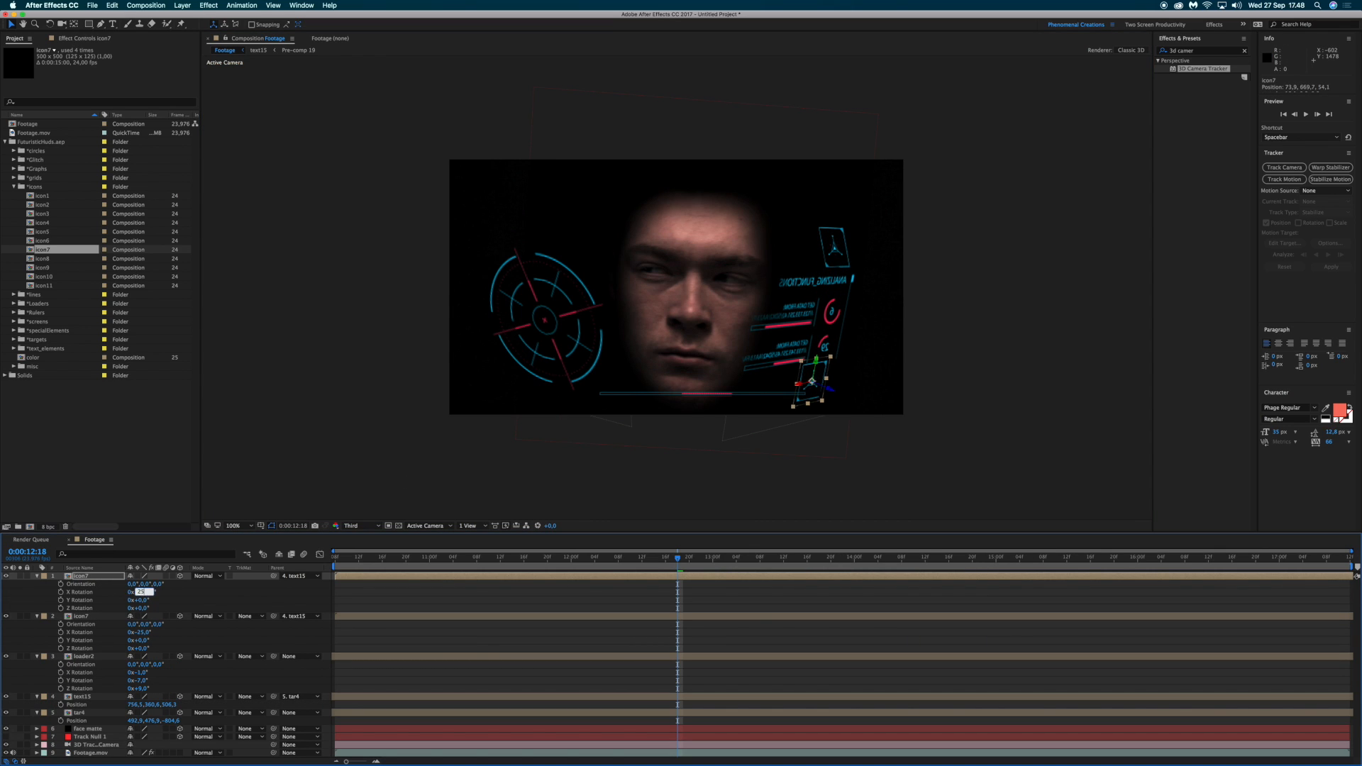
{"action": "type", "text": "0"}
{"action": "key", "text": "Return"}
Step: Replace the lower icon7 copy with icon8 and start its layer at about 0:00:11:13, previewing the timing
{"action": "left_click", "coordinate": [37, 576]}
{"action": "left_click", "coordinate": [43, 260]}
{"action": "left_click_drag", "start_coordinate": [43, 260], "coordinate": [83, 576]}
{"action": "left_click_drag", "start_coordinate": [678, 558], "coordinate": [520, 576]}
{"action": "left_click", "coordinate": [335, 559]}
{"action": "key", "text": "space"}
{"action": "key", "text": "space"}
{"action": "left_click_drag", "start_coordinate": [726, 558], "coordinate": [508, 558]}
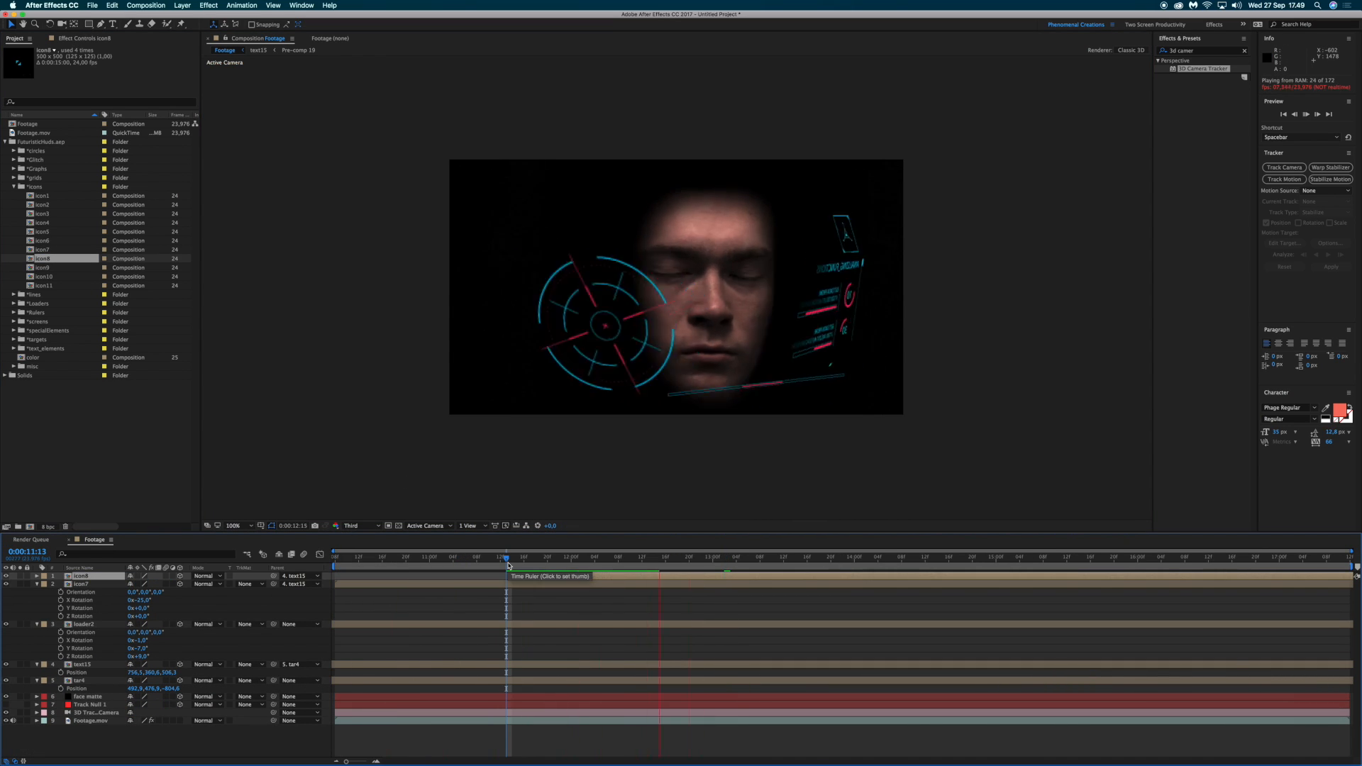
{"action": "key", "text": "space"}
{"action": "key", "text": "space"}
Step: Add circle_13 from the circles folder as a 3D layer and parent it to tar4
{"action": "left_click", "coordinate": [13, 186]}
{"action": "left_click", "coordinate": [13, 151]}
{"action": "left_click_drag", "start_coordinate": [47, 276], "coordinate": [83, 576]}
{"action": "left_click_drag", "start_coordinate": [274, 576], "coordinate": [80, 689]}
{"action": "left_click", "coordinate": [180, 576]}
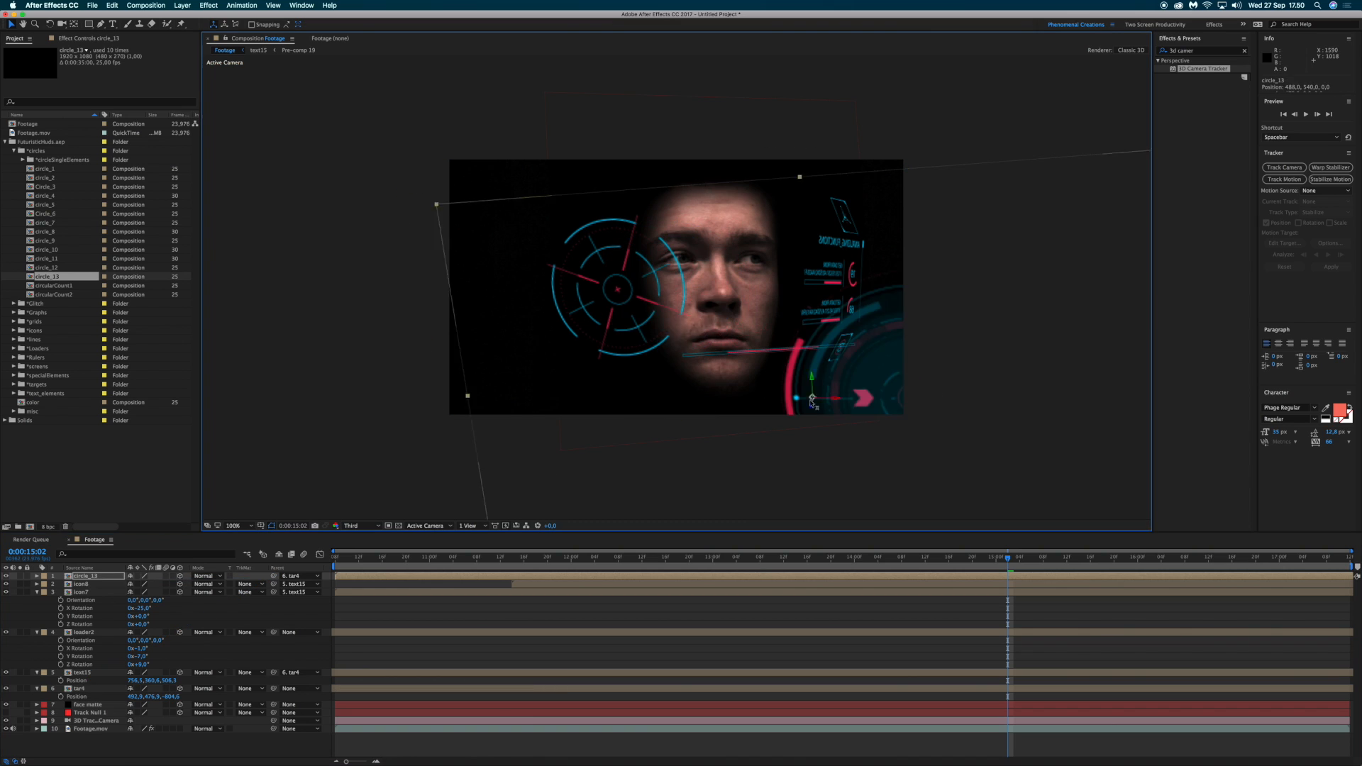
Step: Center circle_13 on the tar4 target, scale it down to frame the target and preview the composition
{"action": "left_click_drag", "start_coordinate": [897, 399], "coordinate": [618, 286]}
{"action": "key", "text": "s"}
{"action": "left_click_drag", "start_coordinate": [144, 584], "coordinate": [133, 584]}
{"action": "left_click", "coordinate": [334, 559]}
{"action": "key", "text": "space"}
{"action": "left_click", "coordinate": [743, 559]}
Step: Set circle_13's opacity to 70% and preview the composition from the start
{"action": "key", "text": "t"}
{"action": "left_click", "coordinate": [132, 584]}
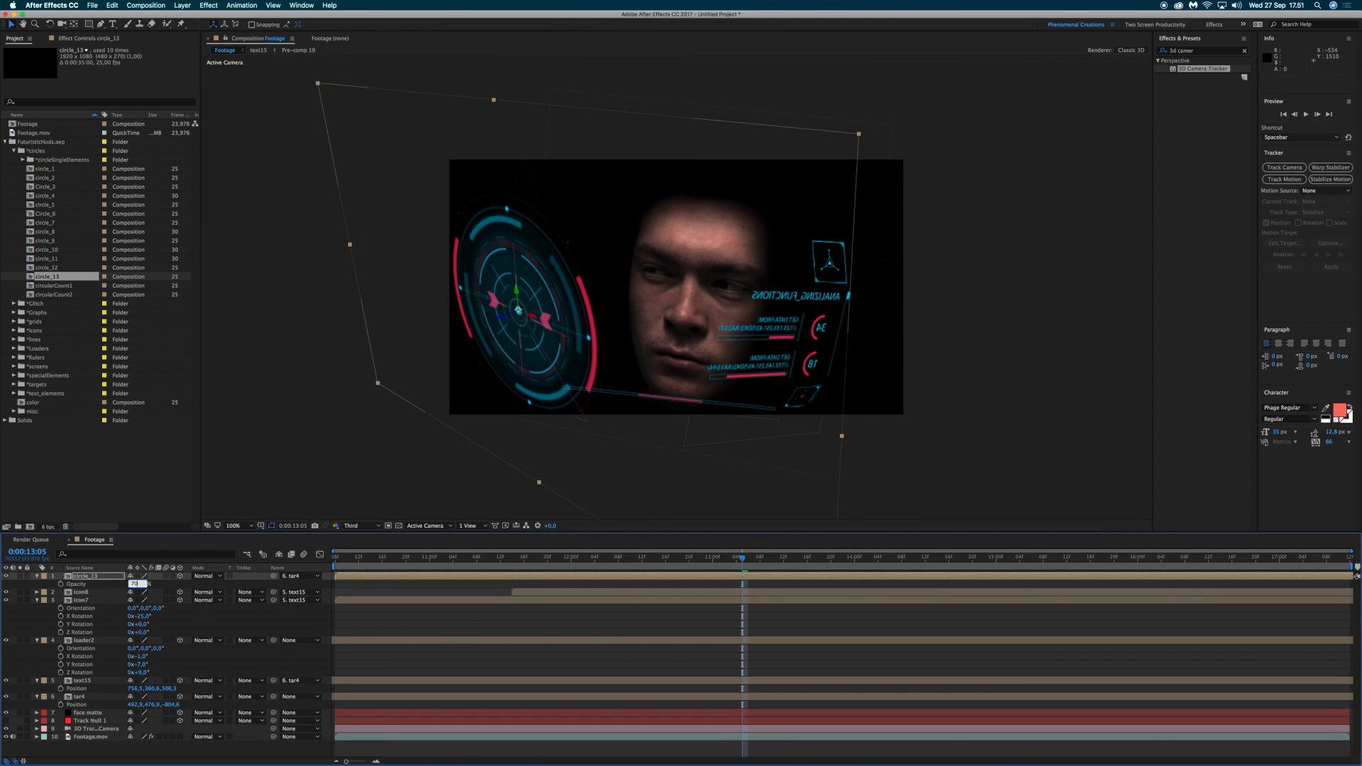
{"action": "type", "text": "70"}
{"action": "left_click", "coordinate": [335, 559]}
{"action": "key", "text": "space"}
{"action": "key", "text": "space"}
Step: Split loader2 at about 0:00:11:12 and apply a time stretch of 20
{"action": "left_click", "coordinate": [83, 640]}
{"action": "right_click", "coordinate": [436, 641]}
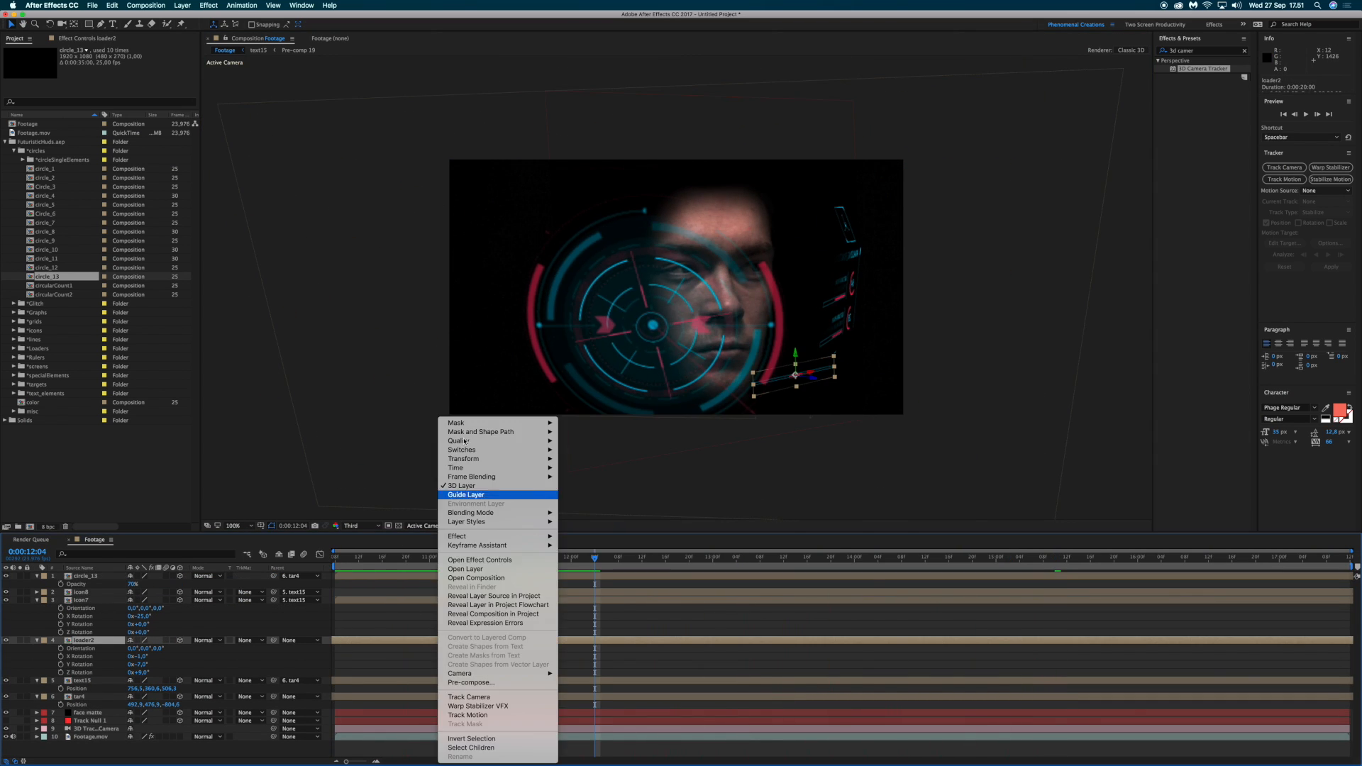
{"action": "left_click", "coordinate": [611, 489]}
{"action": "left_click", "coordinate": [335, 559]}
{"action": "left_click", "coordinate": [501, 558]}
{"action": "key", "text": "super+shift+d"}
{"action": "left_click", "coordinate": [618, 490]}
{"action": "type", "text": "20"}
{"action": "key", "text": "Return"}
Step: Duplicate icon7 and replace the copy with circle_9 beside the upper icon
{"action": "left_click", "coordinate": [815, 559]}
{"action": "key", "text": "super+d"}
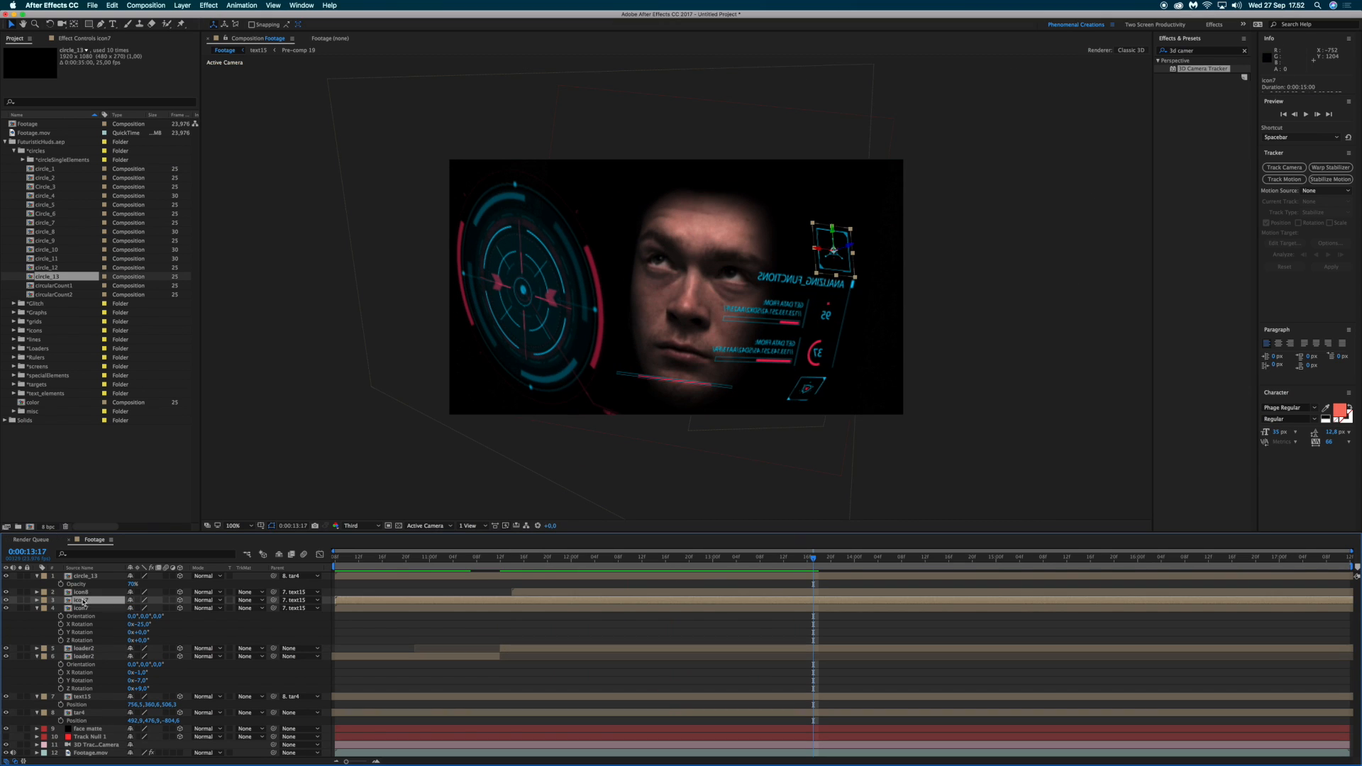
{"action": "left_click_drag", "start_coordinate": [45, 241], "coordinate": [83, 601]}
Step: Play the composition repeatedly from near its start to check circle_9 and the other HUD elements around the face
{"action": "left_click", "coordinate": [335, 559]}
{"action": "key", "text": "space"}
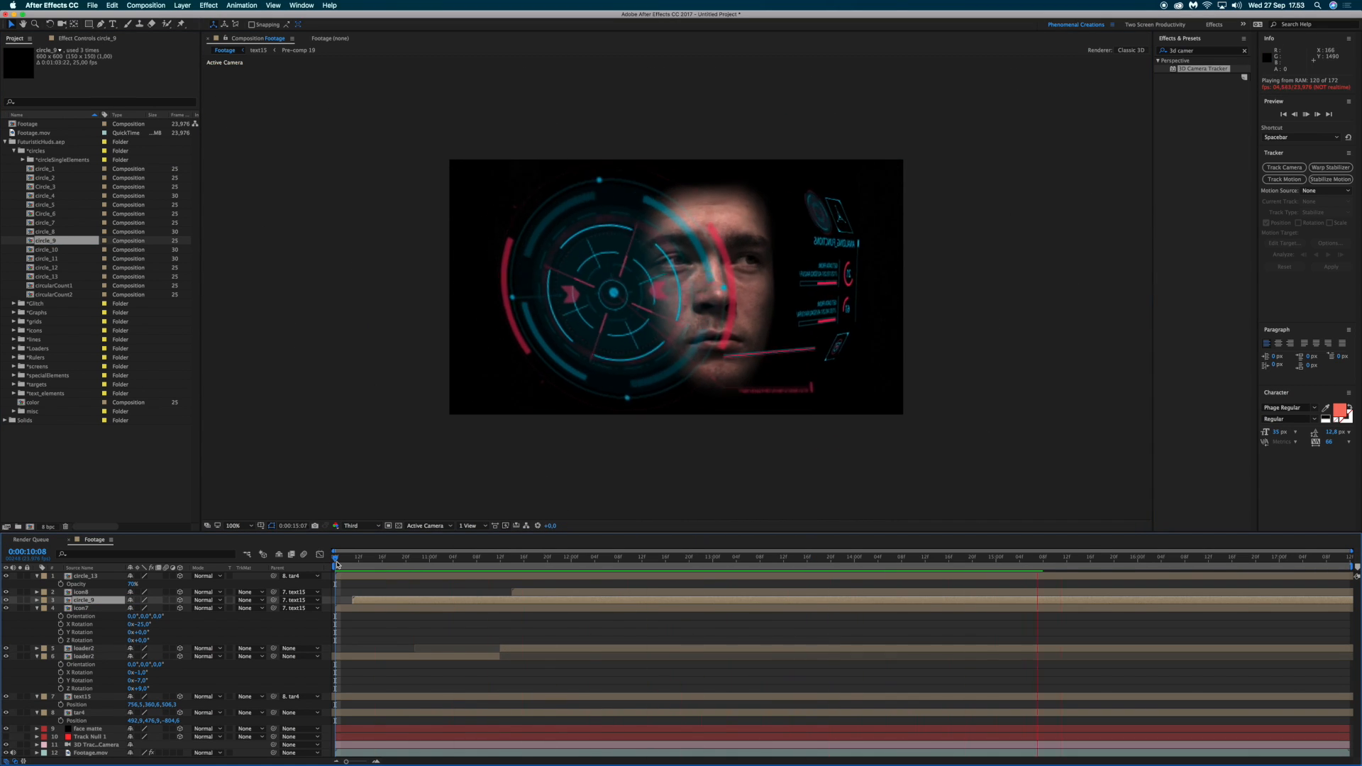
{"action": "key", "text": "space"}
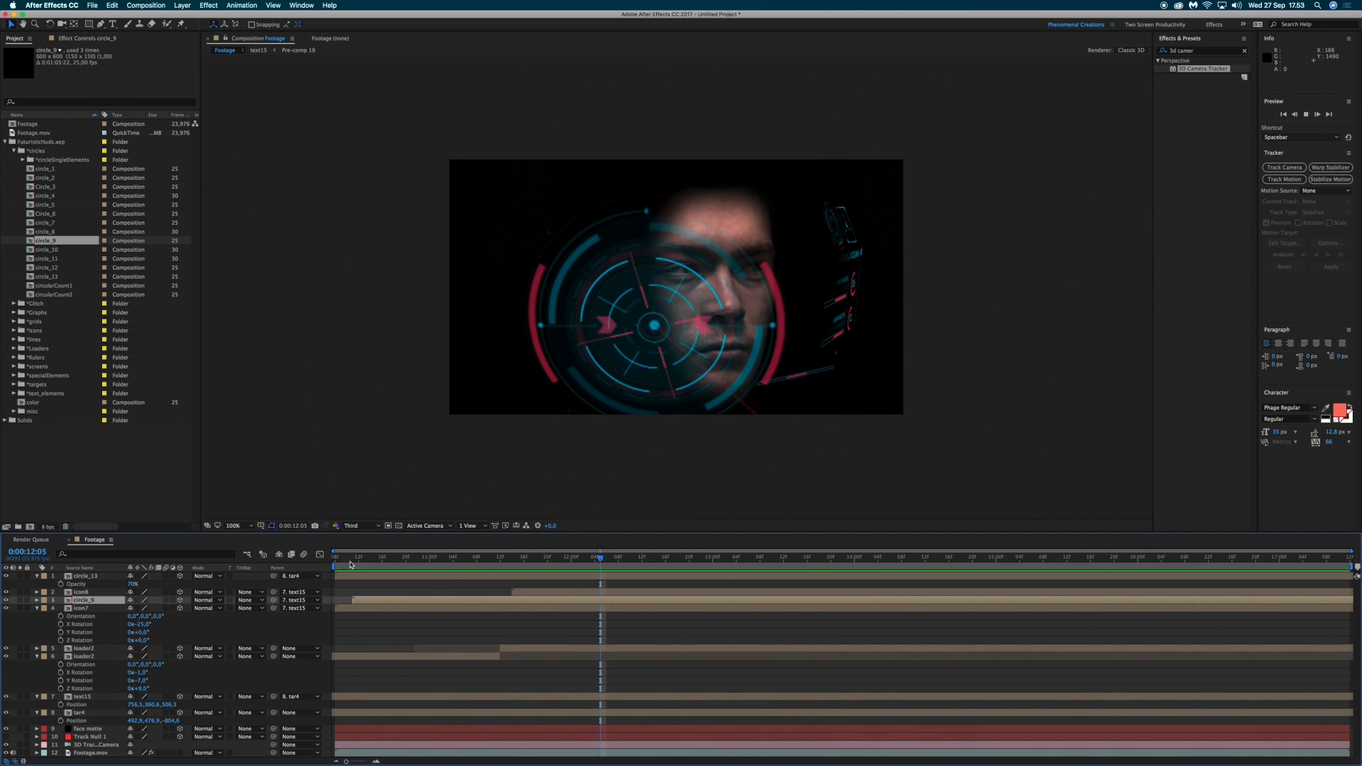
{"action": "left_click", "coordinate": [340, 562]}
{"action": "key", "text": "space"}
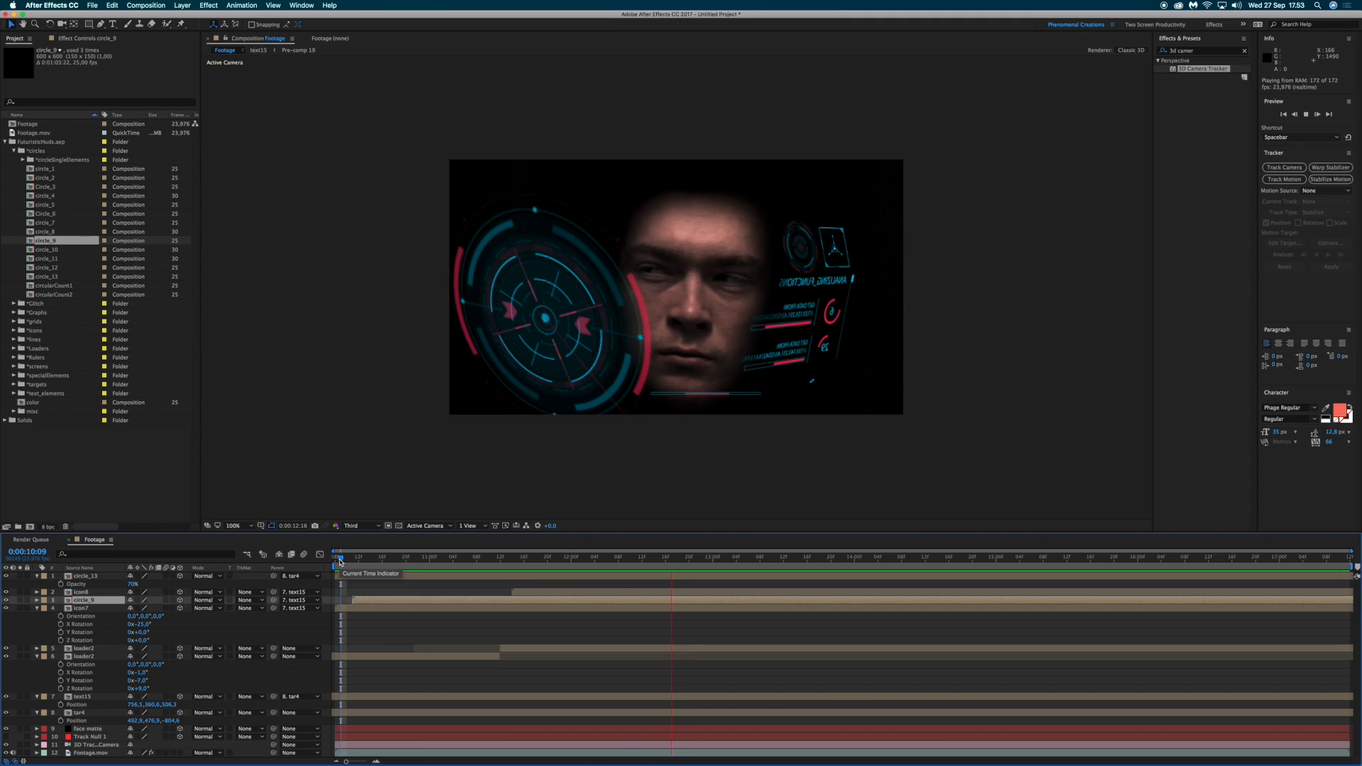
{"action": "key", "text": "space"}
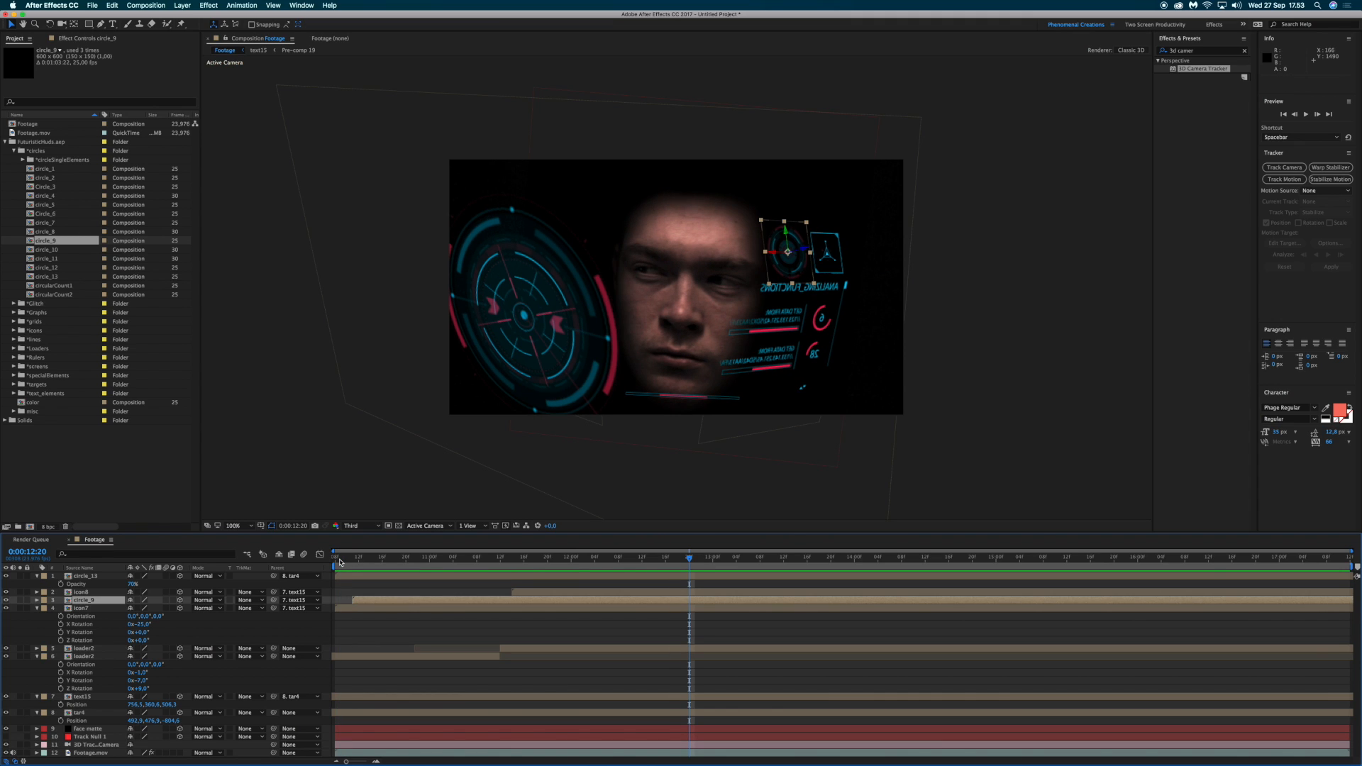
{"action": "left_click", "coordinate": [340, 562]}
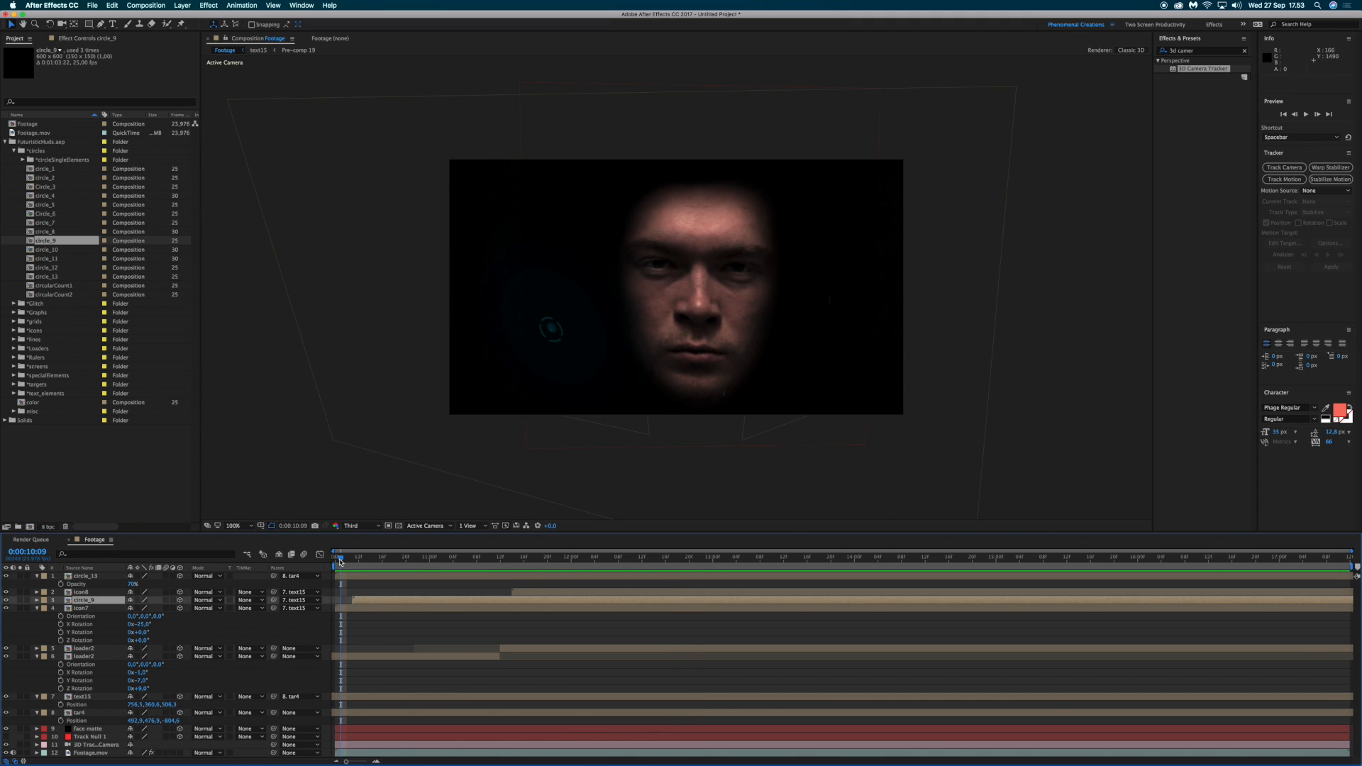
{"action": "key", "text": "space"}
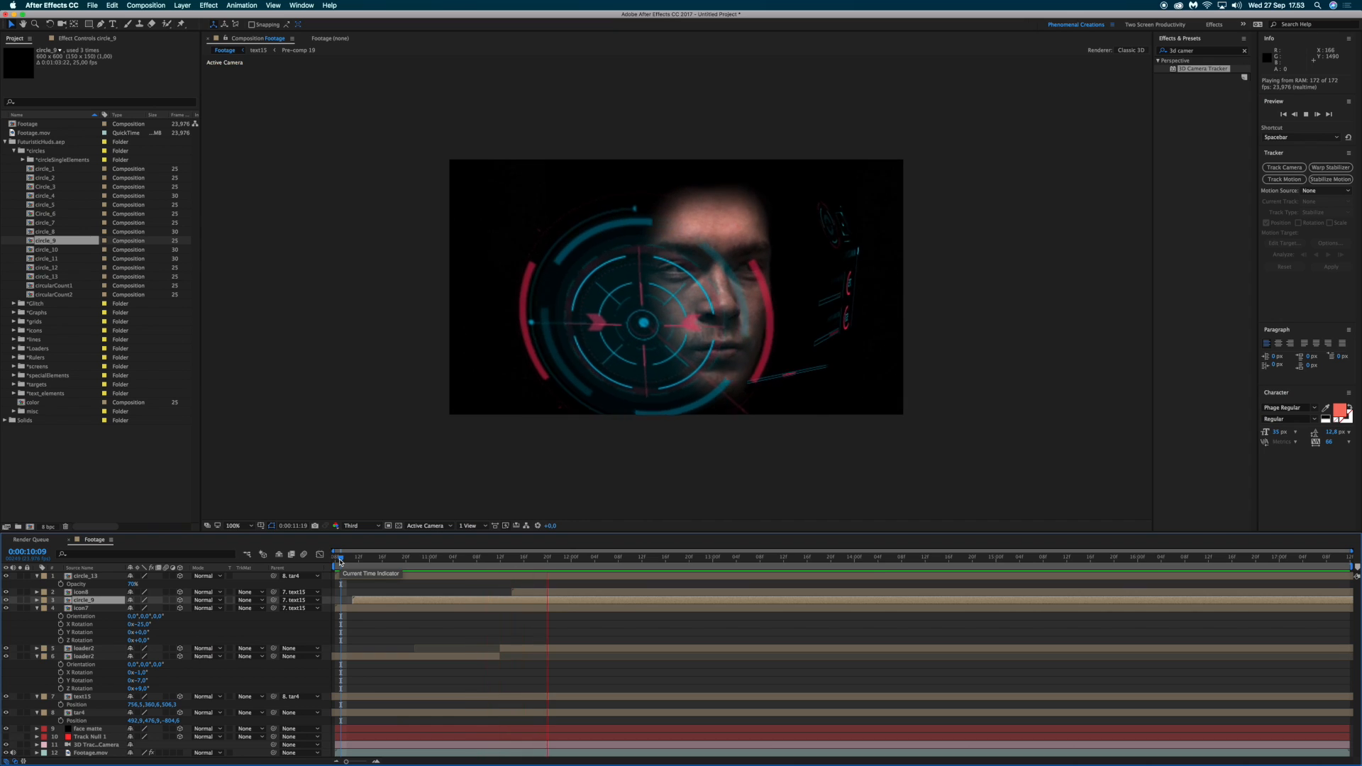
{"action": "key", "text": "space"}
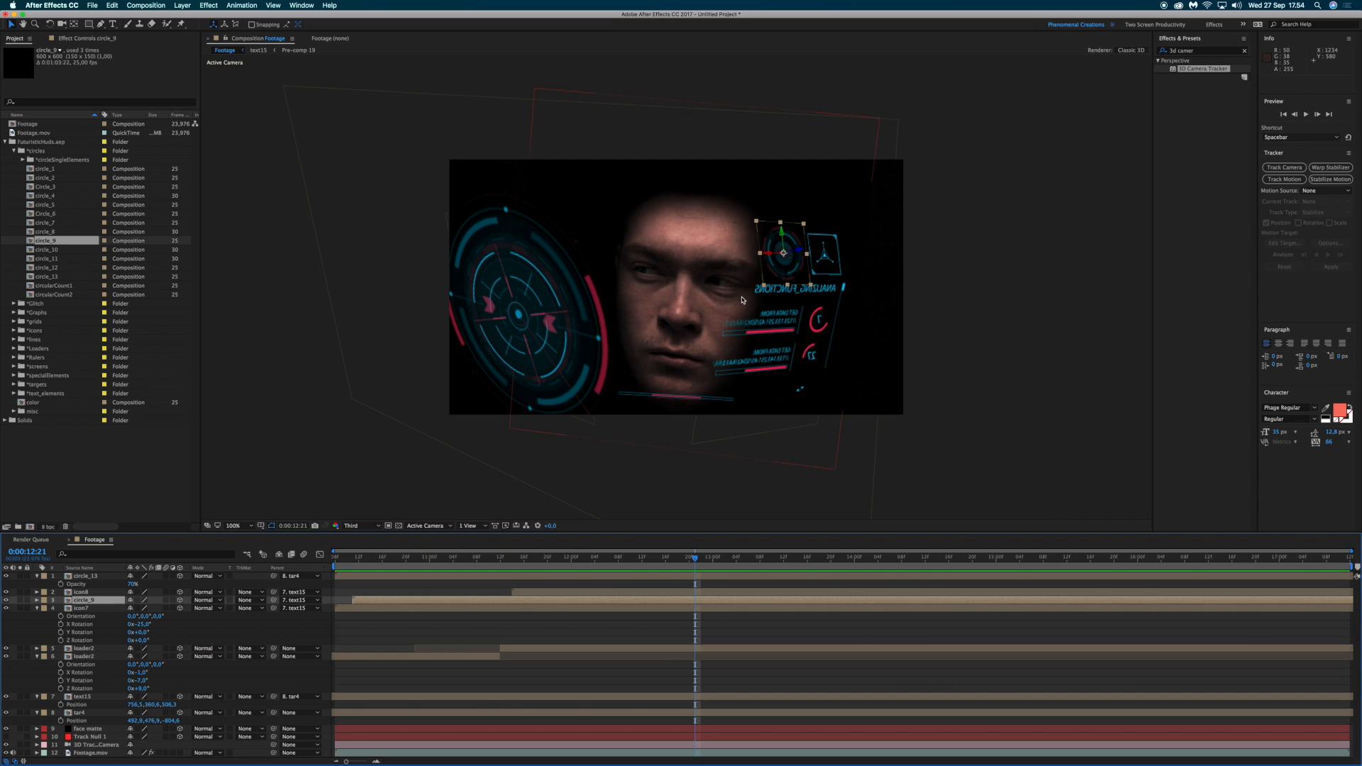
{"action": "key", "text": "space"}
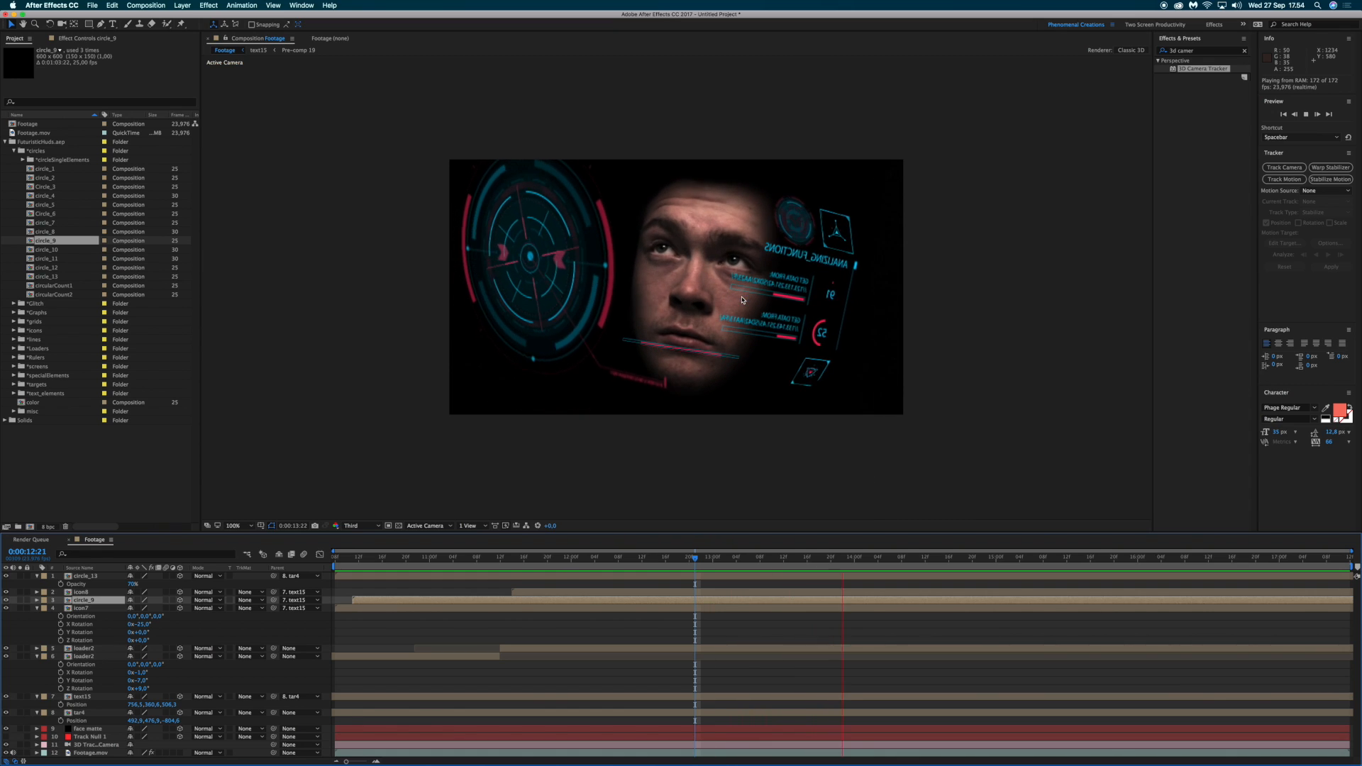
{"action": "key", "text": "space"}
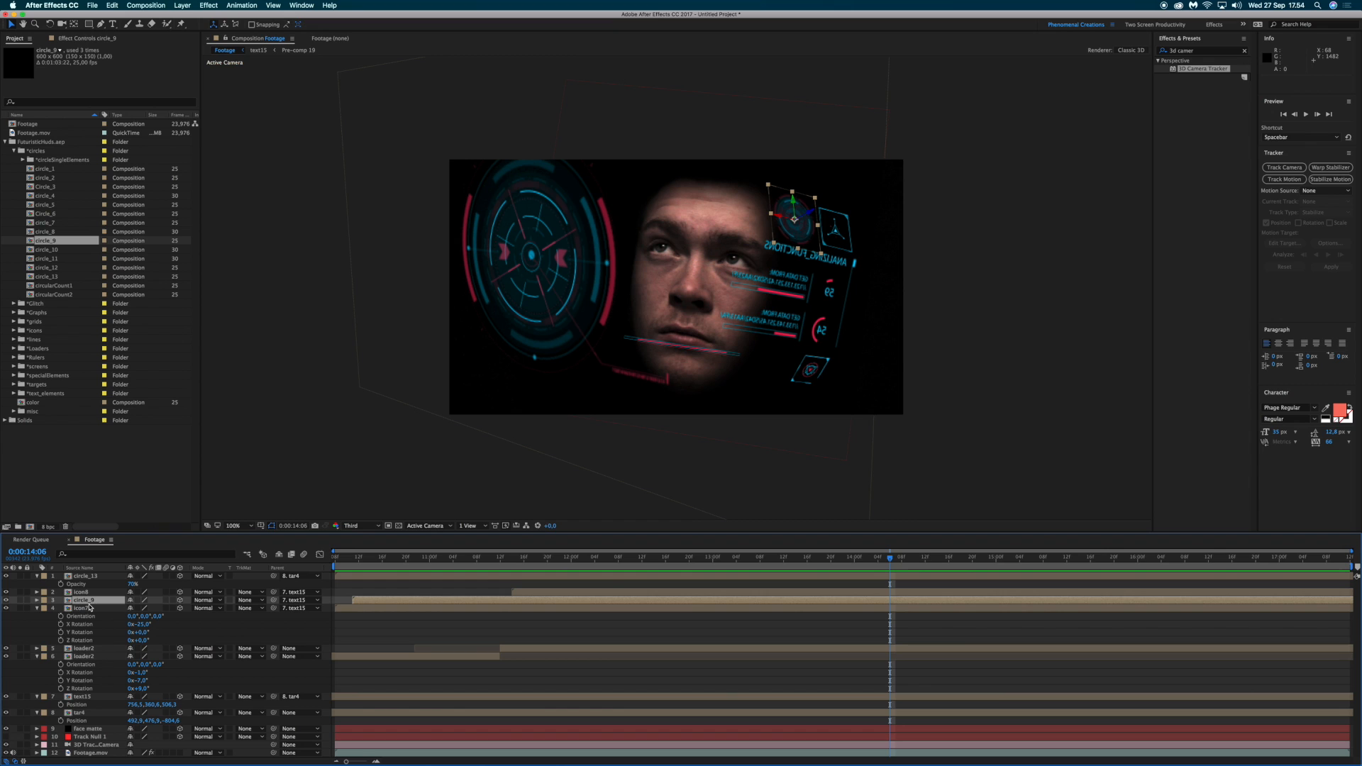
{"action": "left_click", "coordinate": [356, 559]}
{"action": "key", "text": "space"}
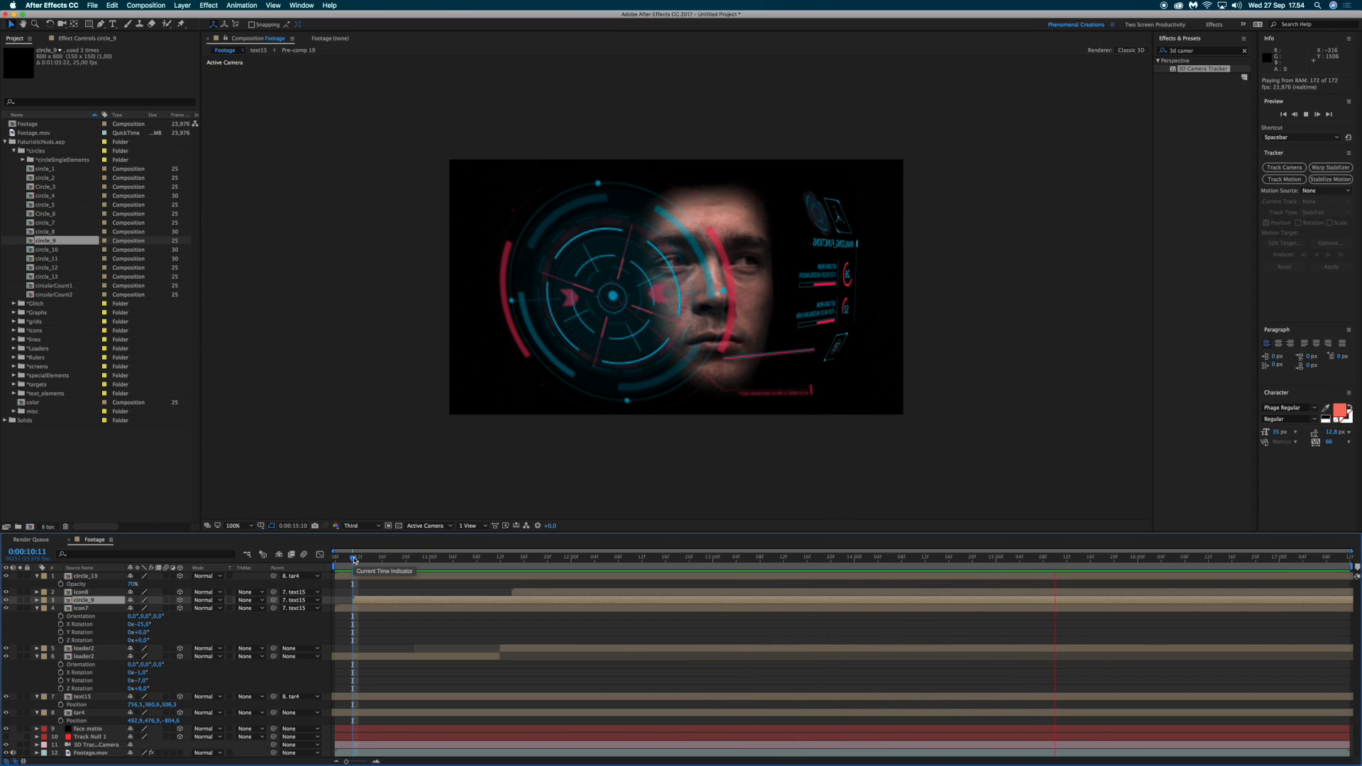
{"action": "key", "text": "space"}
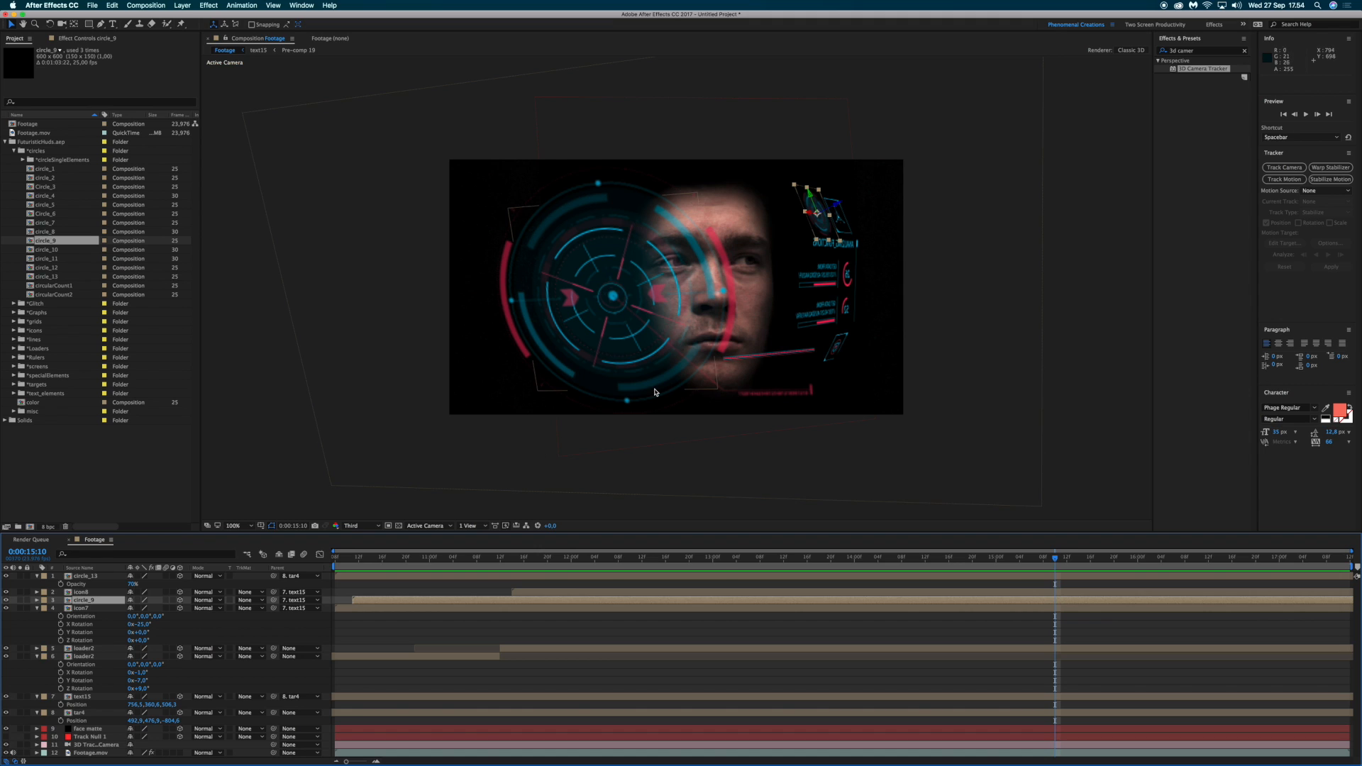
{"action": "left_click", "coordinate": [759, 555]}
{"action": "left_click", "coordinate": [779, 554]}
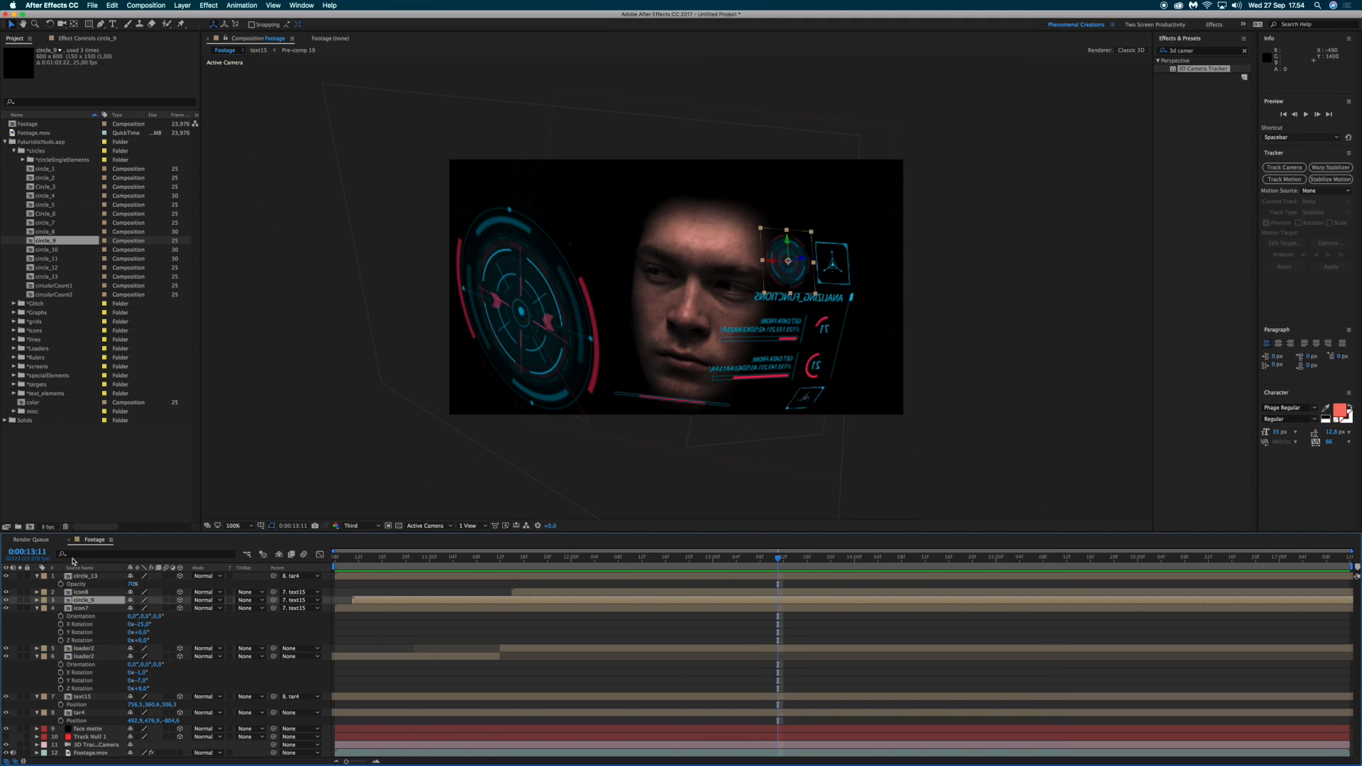
Step: Toggle the visibility of circle_9, circle_13 and tar4 off and on to compare their contribution at 0:00:13:11
{"action": "left_click", "coordinate": [6, 602]}
{"action": "left_click", "coordinate": [7, 601]}
{"action": "left_click", "coordinate": [7, 576]}
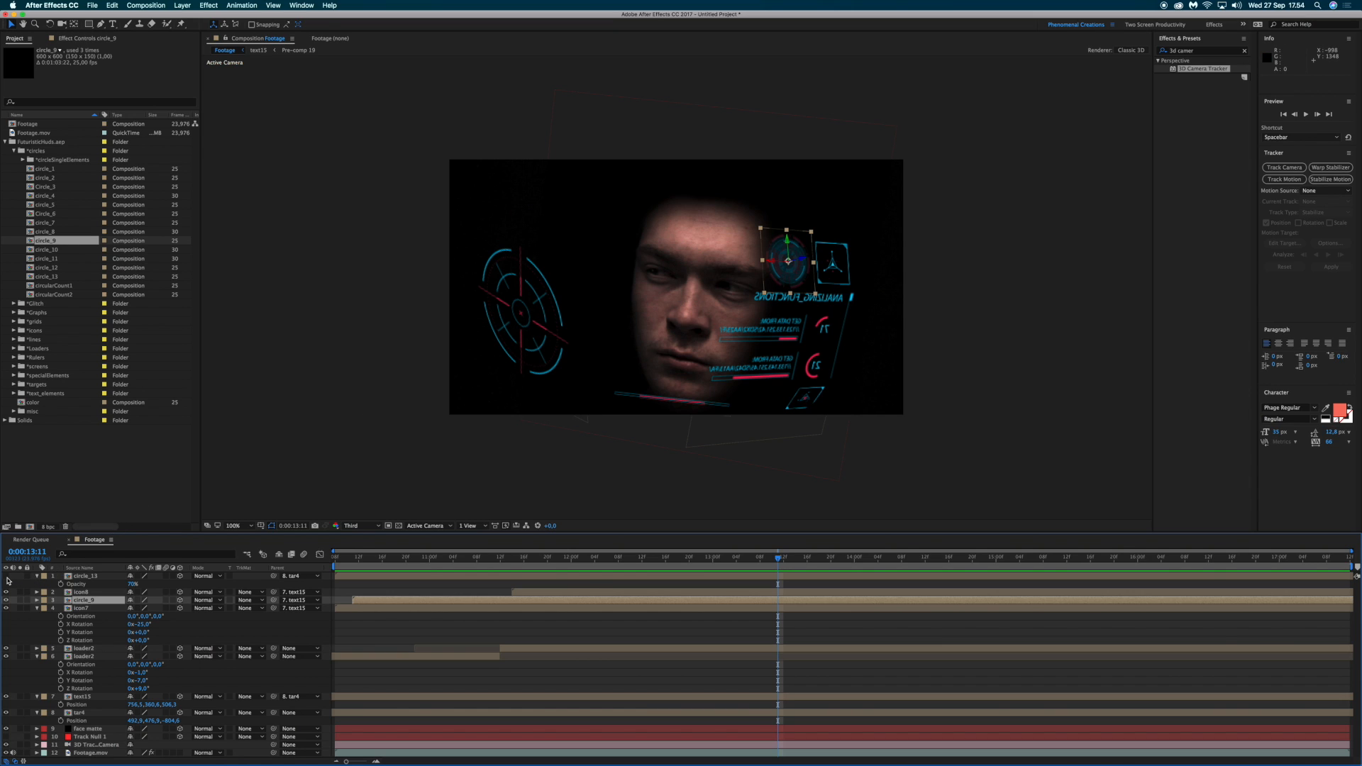
{"action": "left_click", "coordinate": [7, 576]}
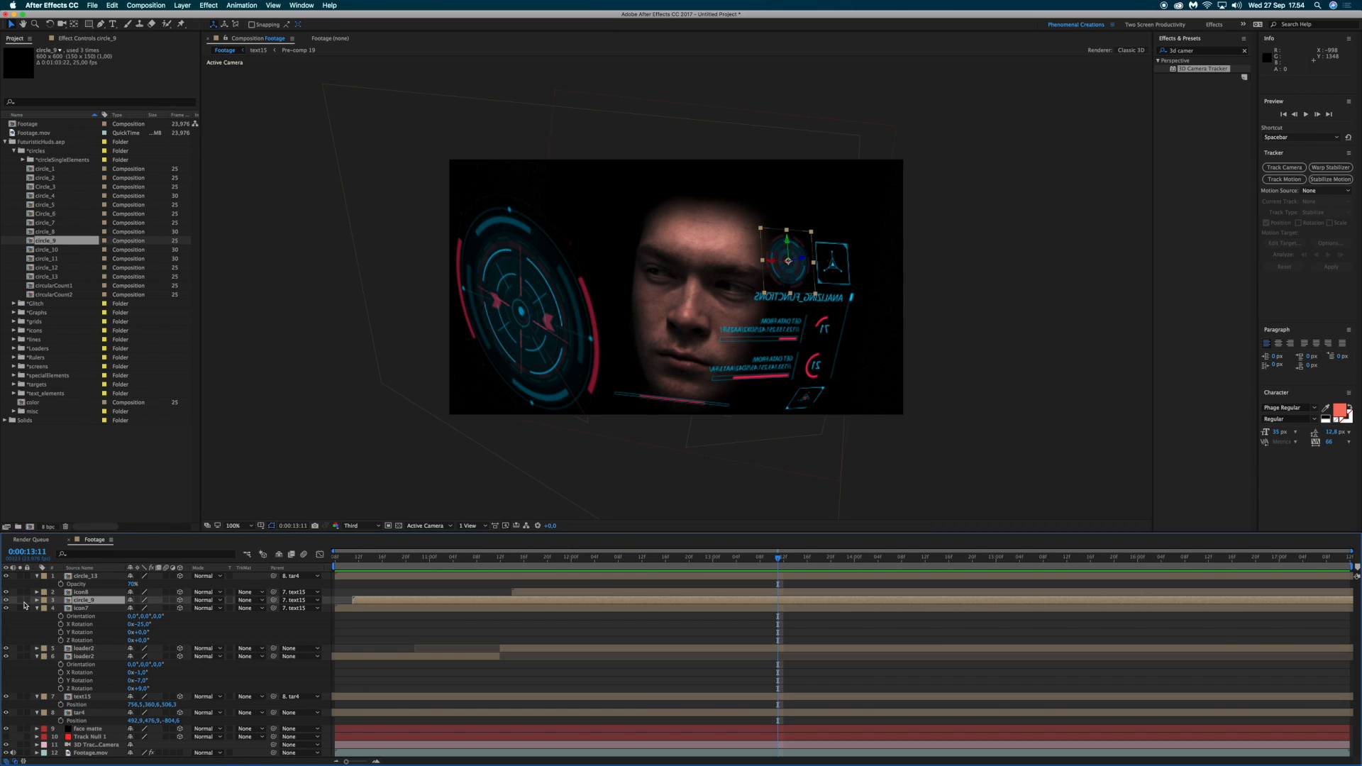
{"action": "left_click", "coordinate": [6, 713]}
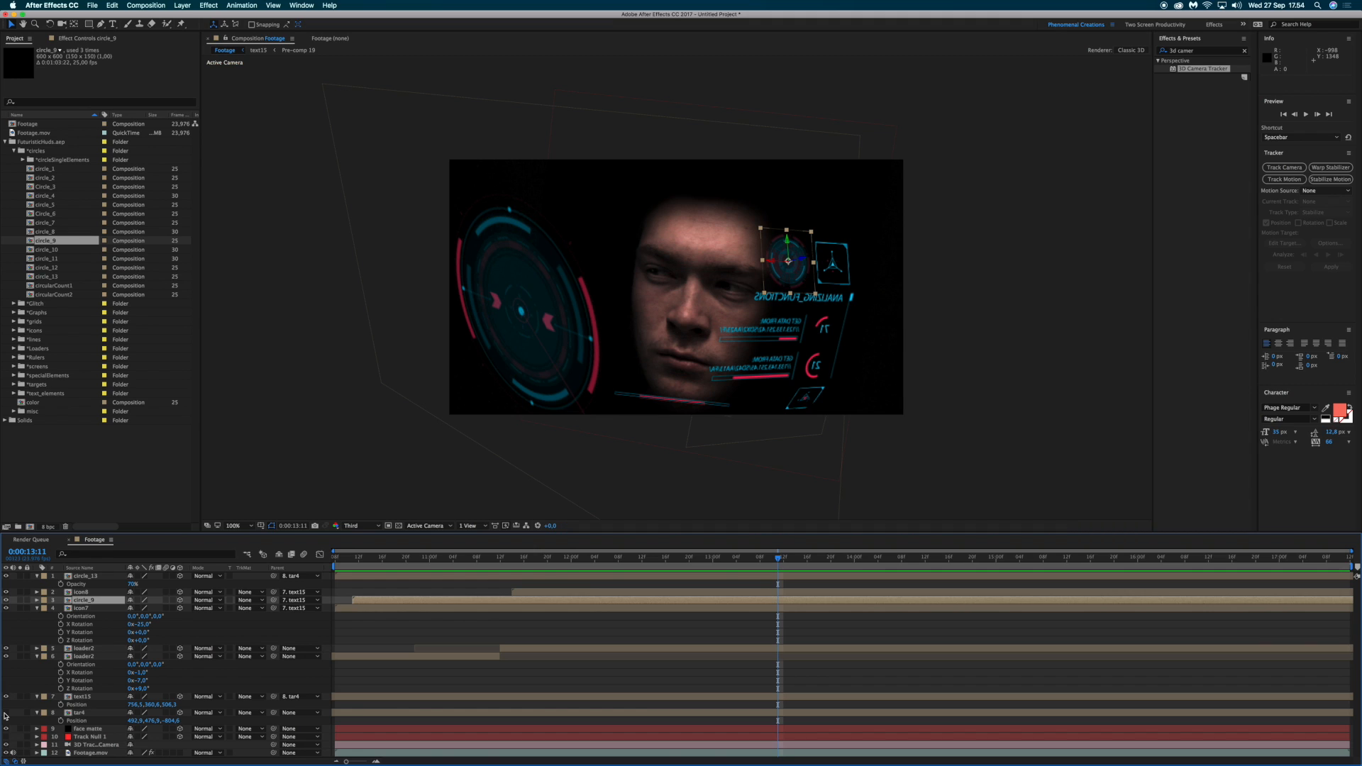
{"action": "left_click", "coordinate": [5, 714]}
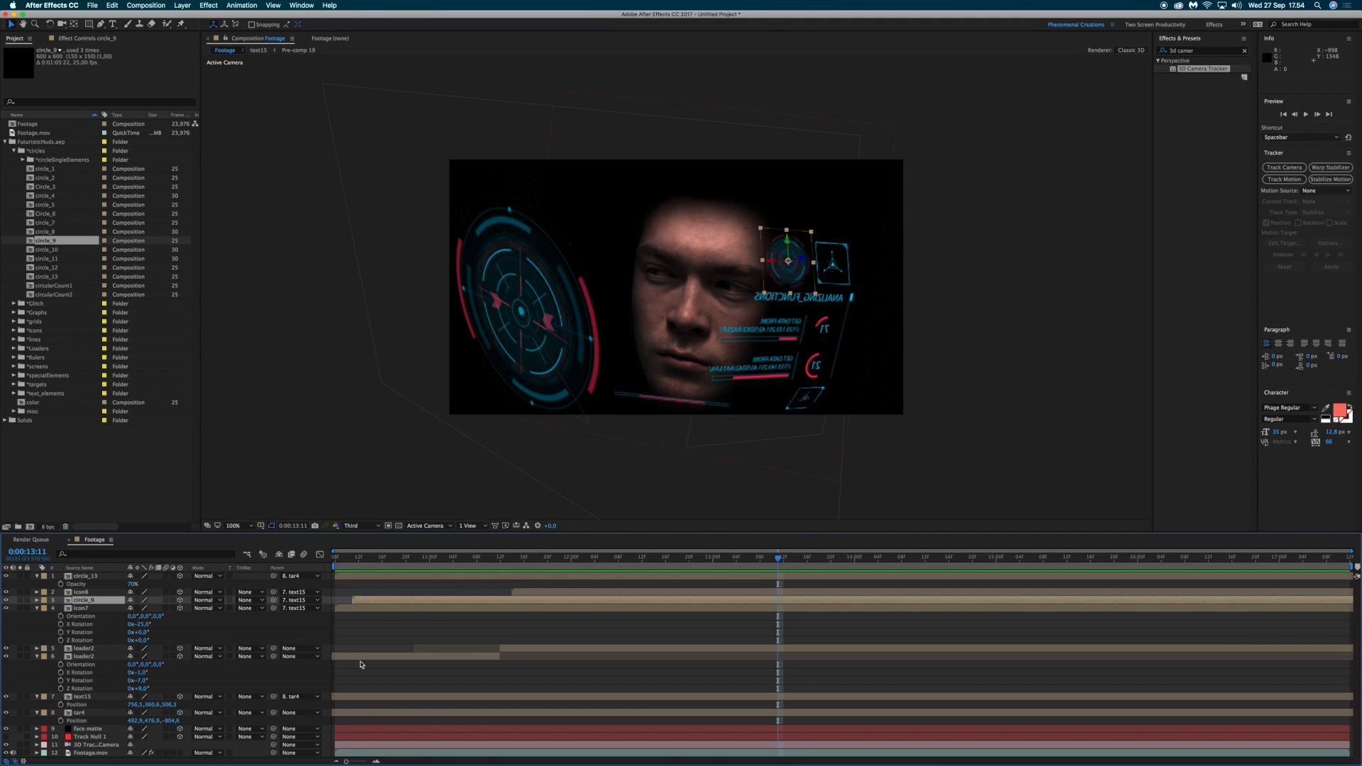
Step: Collapse the expanded layer properties in the timeline, including the tracker camera's Position and Orientation keyframes
{"action": "left_click_drag", "start_coordinate": [711, 561], "coordinate": [520, 568]}
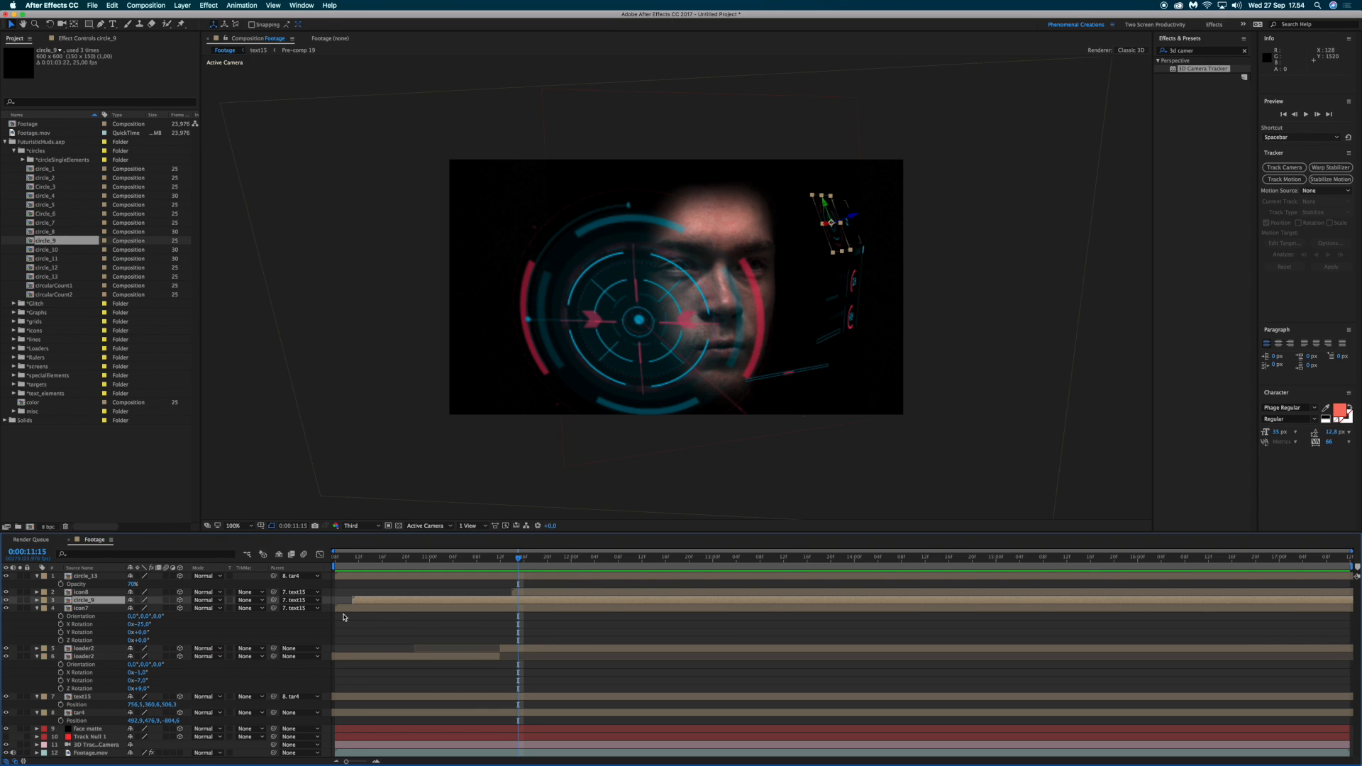
{"action": "left_click", "coordinate": [489, 644]}
{"action": "key", "text": "u"}
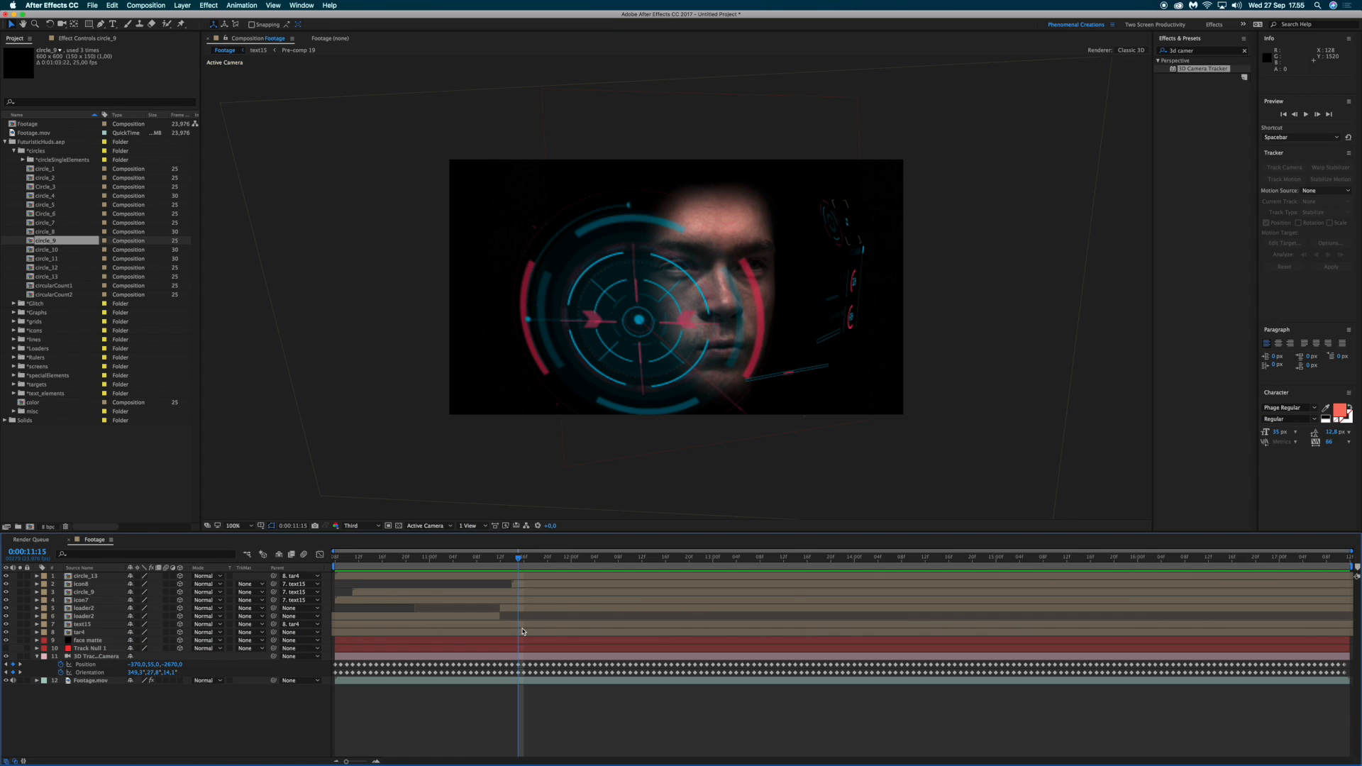
{"action": "left_click", "coordinate": [39, 657]}
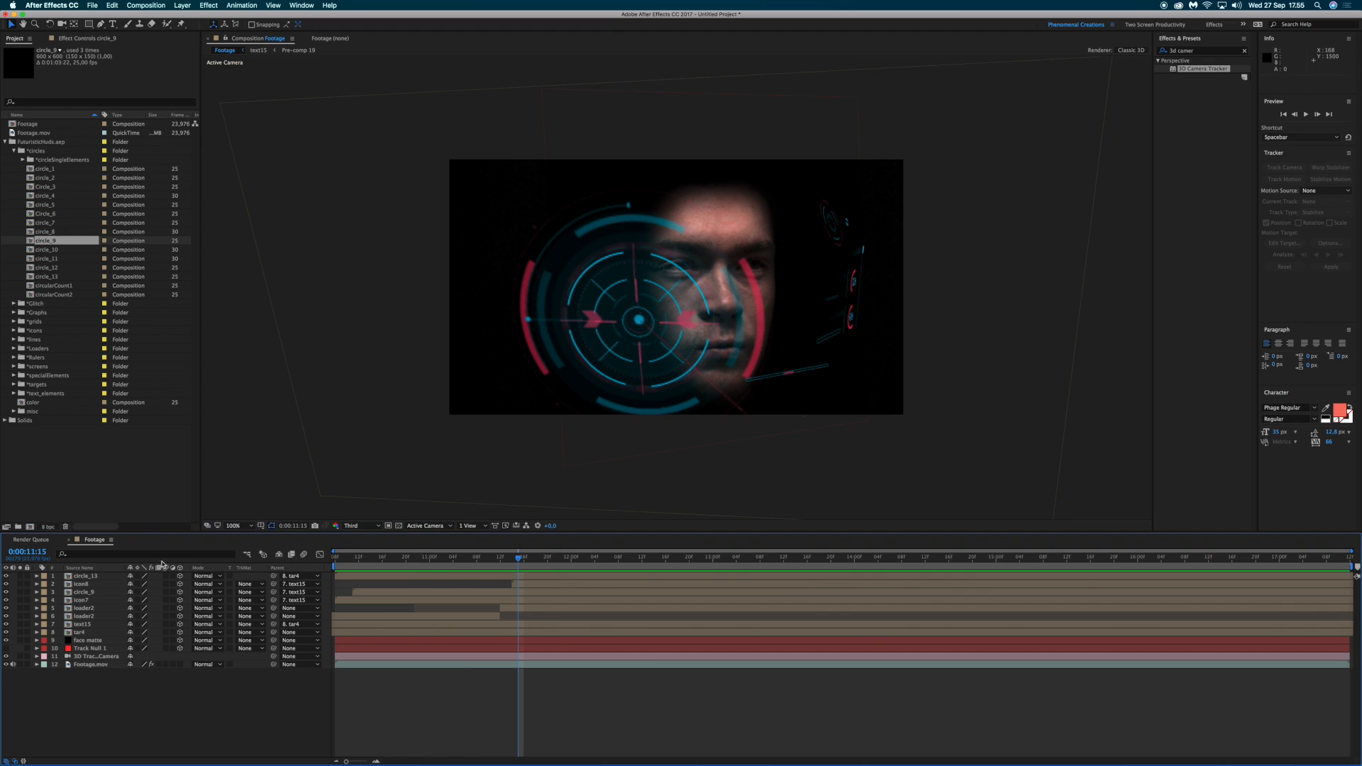
Step: Keyframe circle_13's Position at 0:00:13:07, then move it in depth to 252, 242.5, -88 at 0:00:13:19
{"action": "left_click_drag", "start_coordinate": [520, 561], "coordinate": [754, 558]}
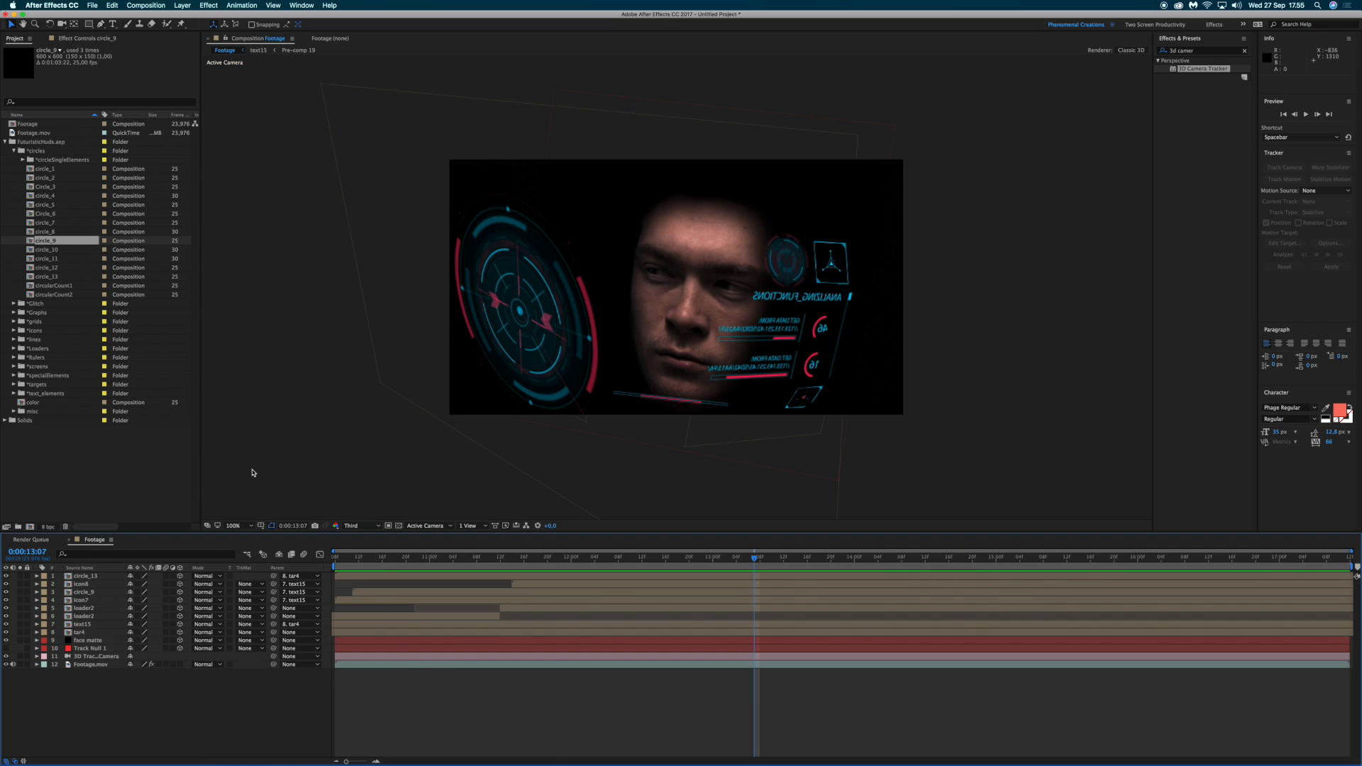
{"action": "left_click", "coordinate": [93, 576]}
{"action": "key", "text": "p"}
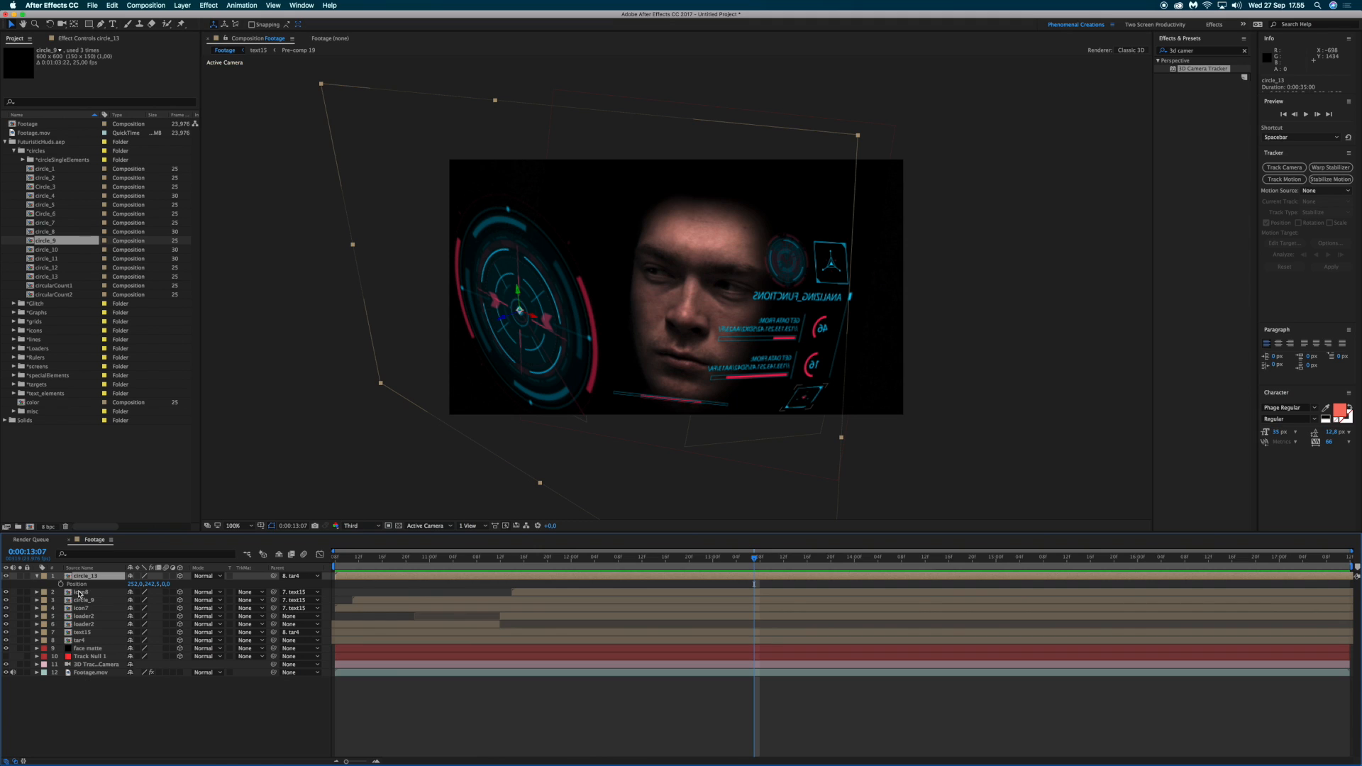
{"action": "left_click", "coordinate": [61, 584]}
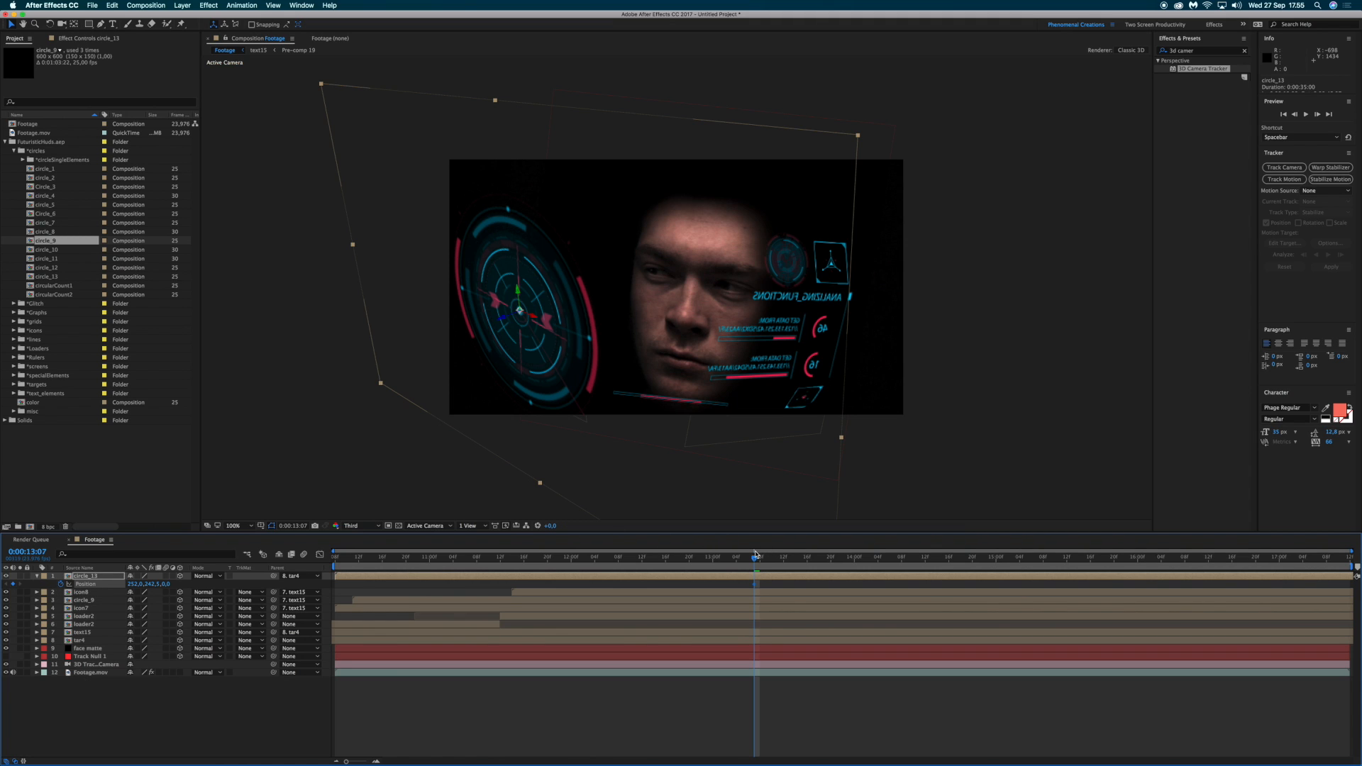
{"action": "left_click_drag", "start_coordinate": [771, 559], "coordinate": [829, 560]}
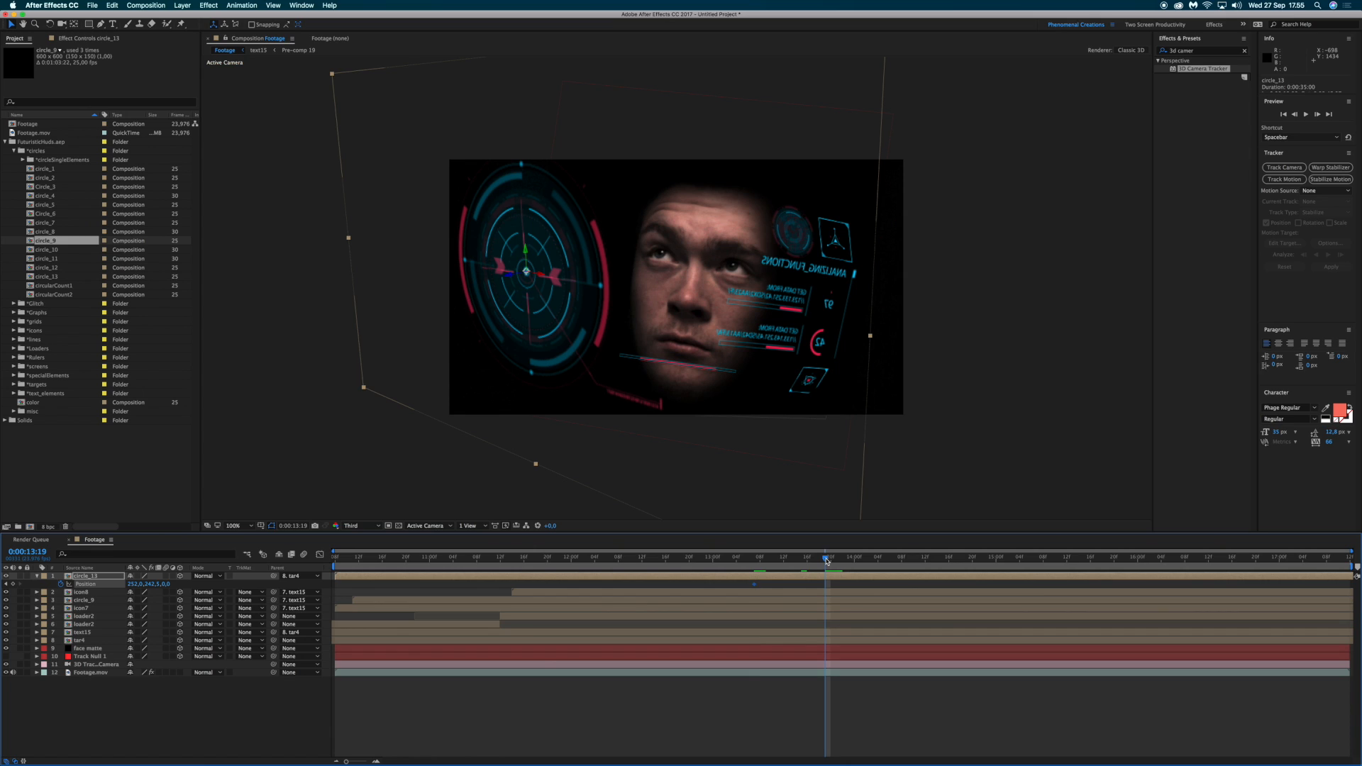
{"action": "left_click_drag", "start_coordinate": [510, 279], "coordinate": [490, 280]}
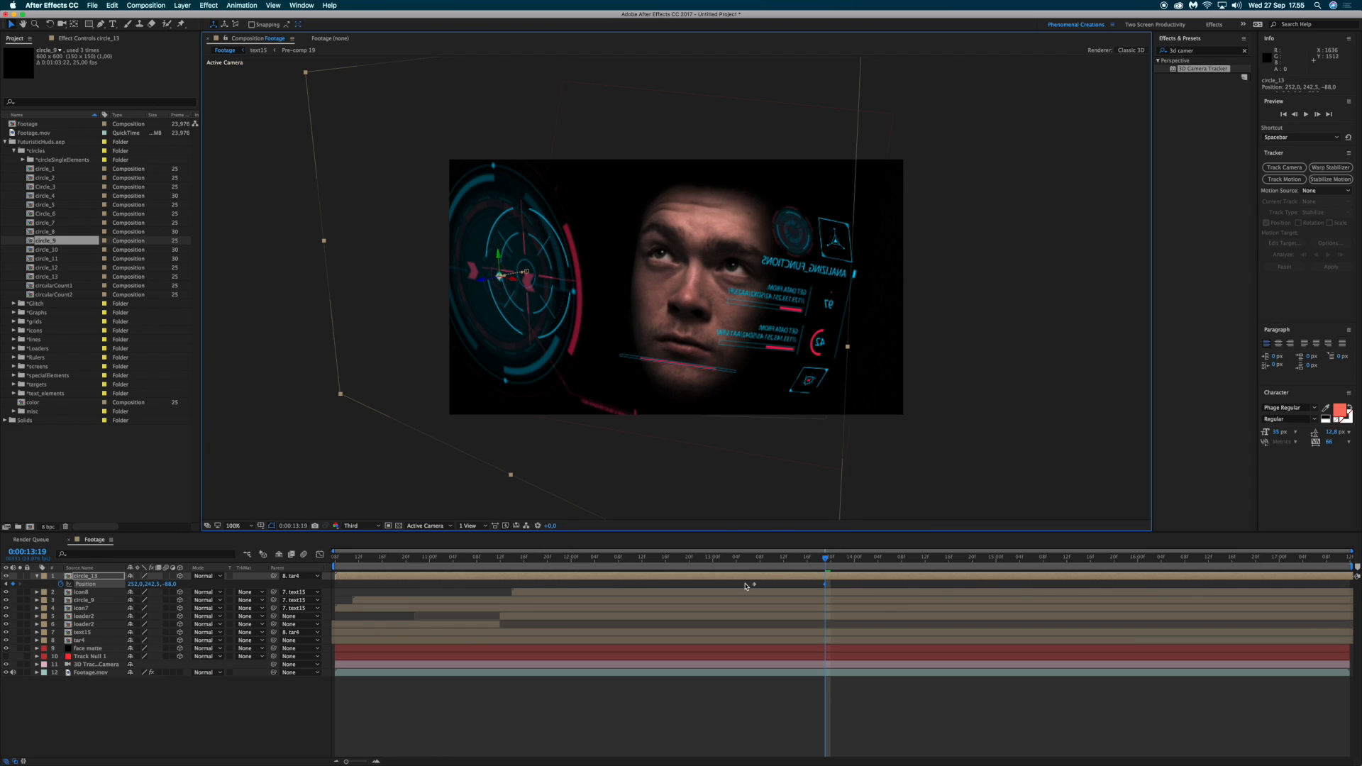
Step: Apply Easy Ease to both of circle_13's Position keyframes with the Keyframe Assistant
{"action": "left_click_drag", "start_coordinate": [743, 582], "coordinate": [838, 588]}
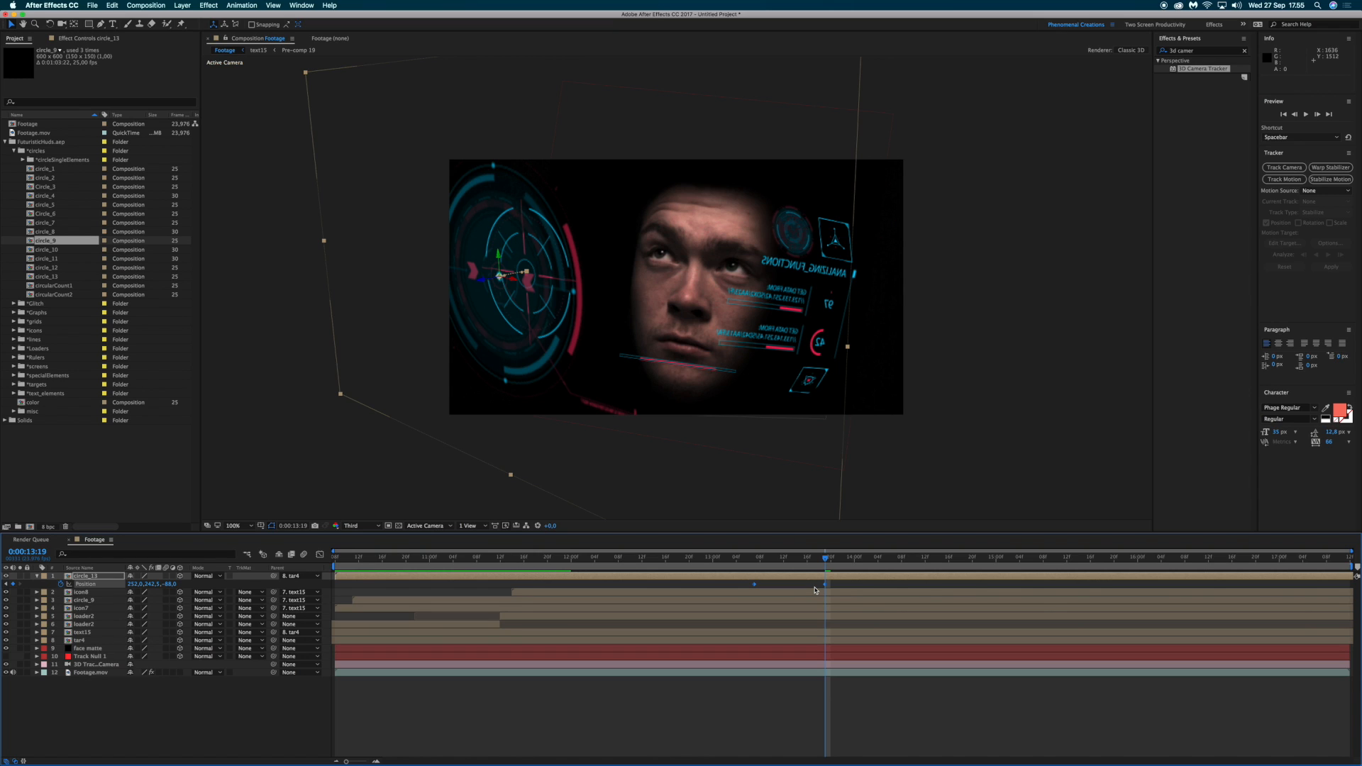
{"action": "right_click", "coordinate": [757, 586]}
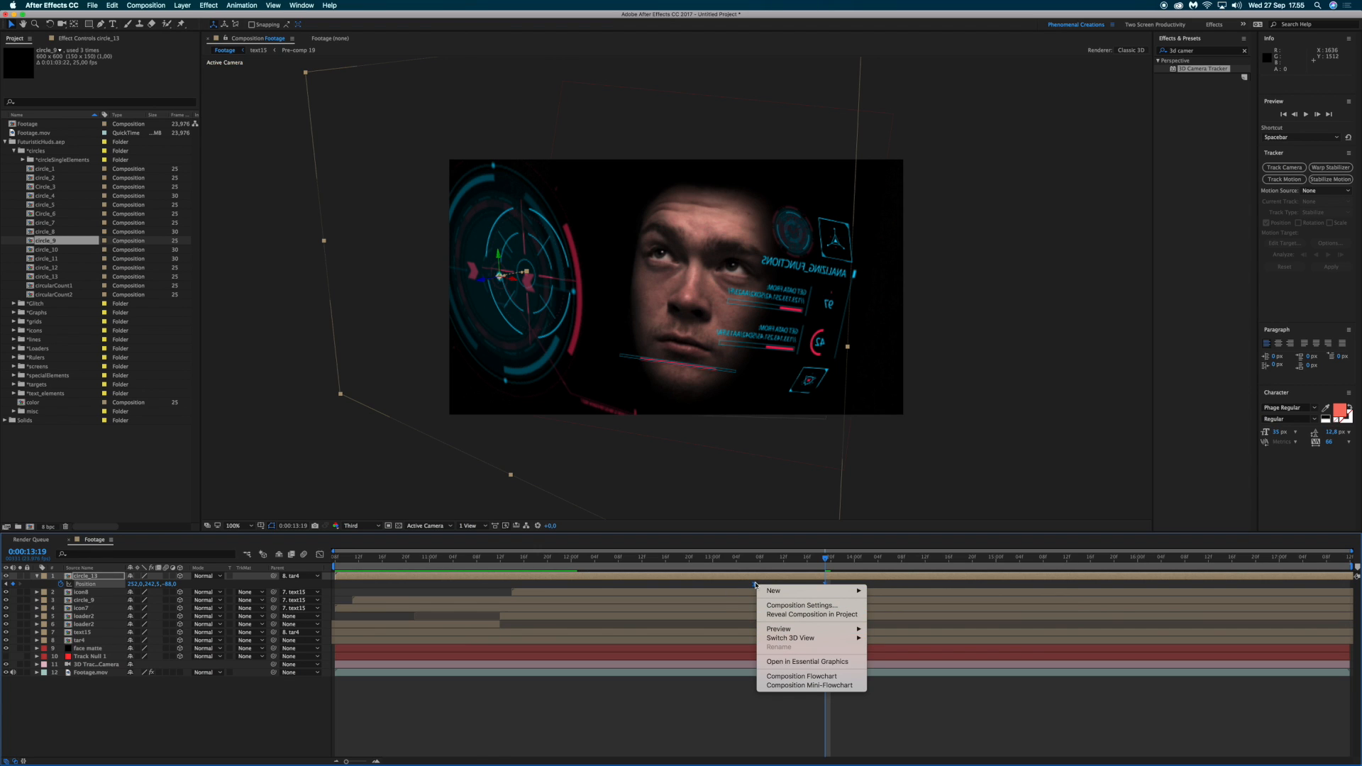
{"action": "left_click", "coordinate": [755, 586]}
{"action": "right_click", "coordinate": [754, 584]}
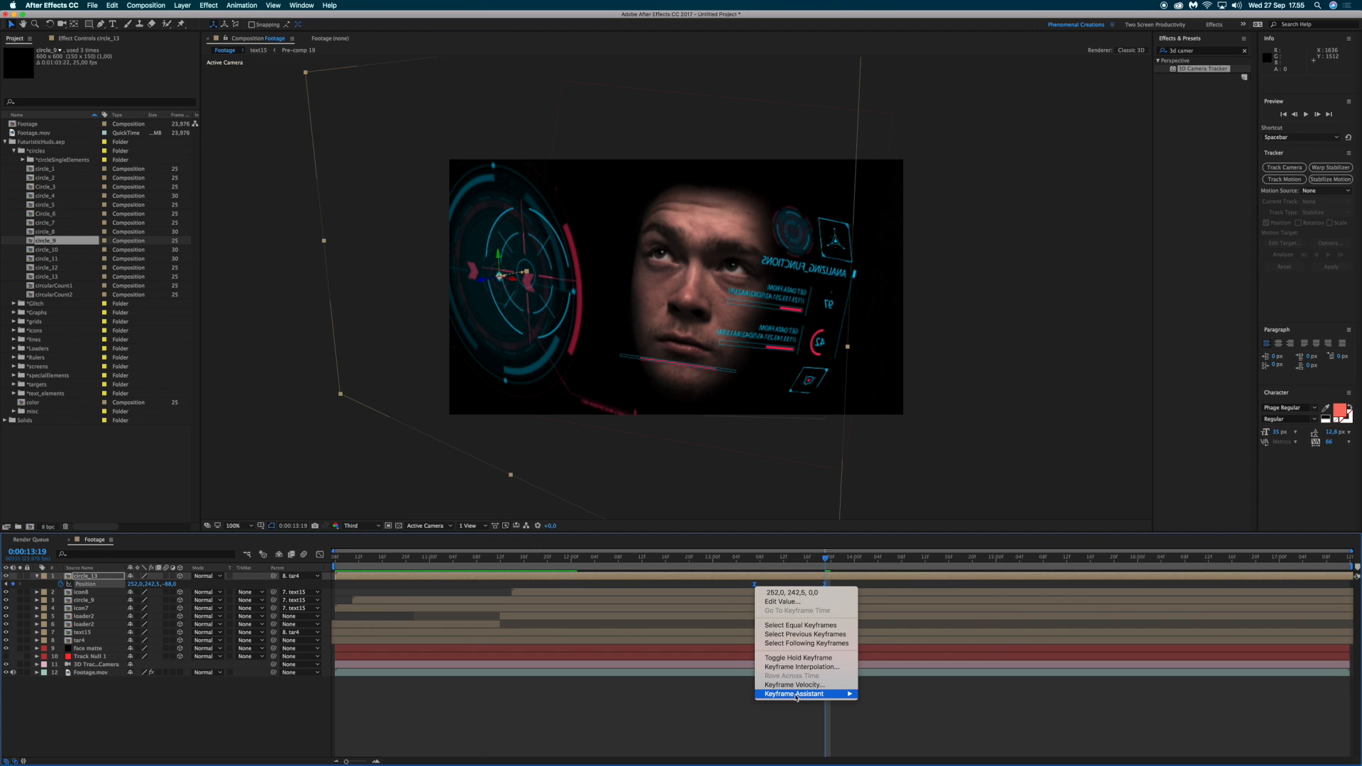
{"action": "mouse_move", "coordinate": [796, 696]}
{"action": "left_click", "coordinate": [885, 703]}
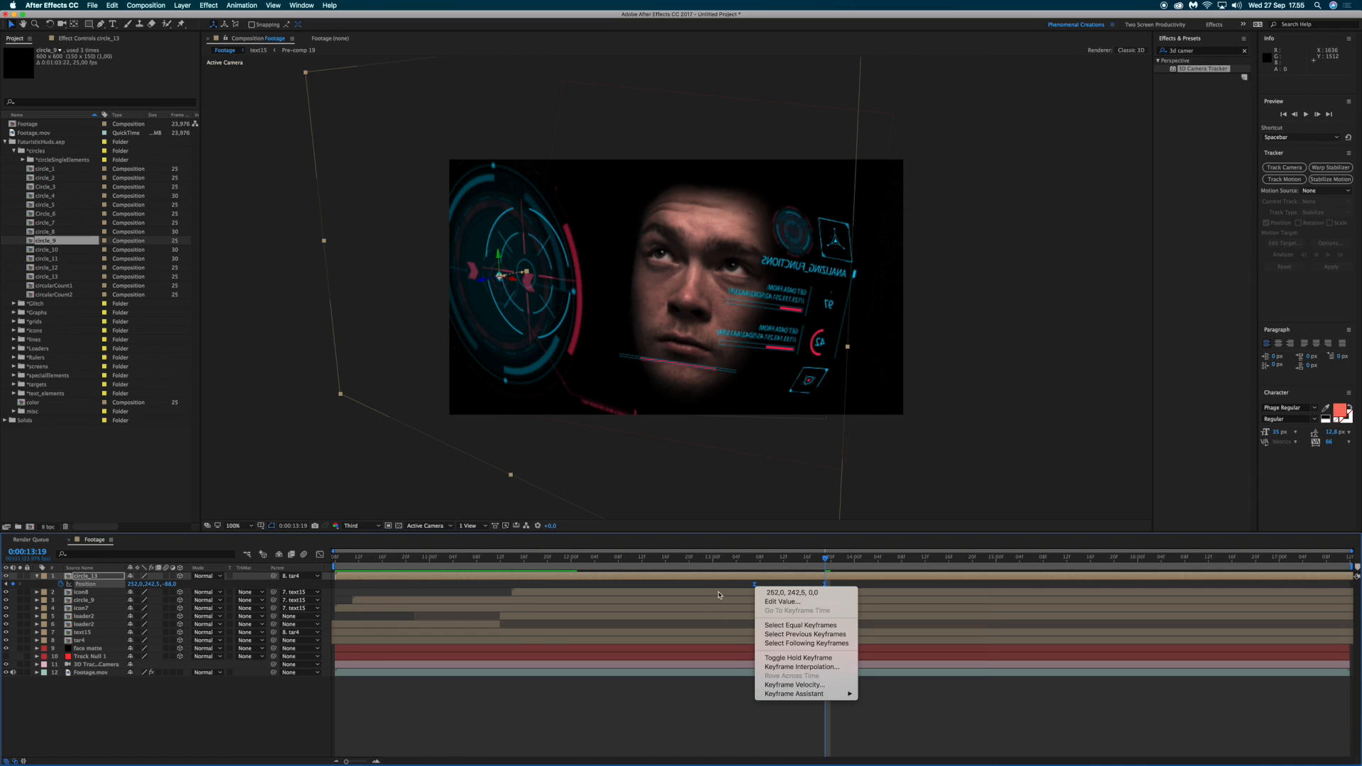
Step: Reshape circle_13's Position speed graph so the movement peaks early and slows gradually into the second keyframe
{"action": "left_click", "coordinate": [320, 555]}
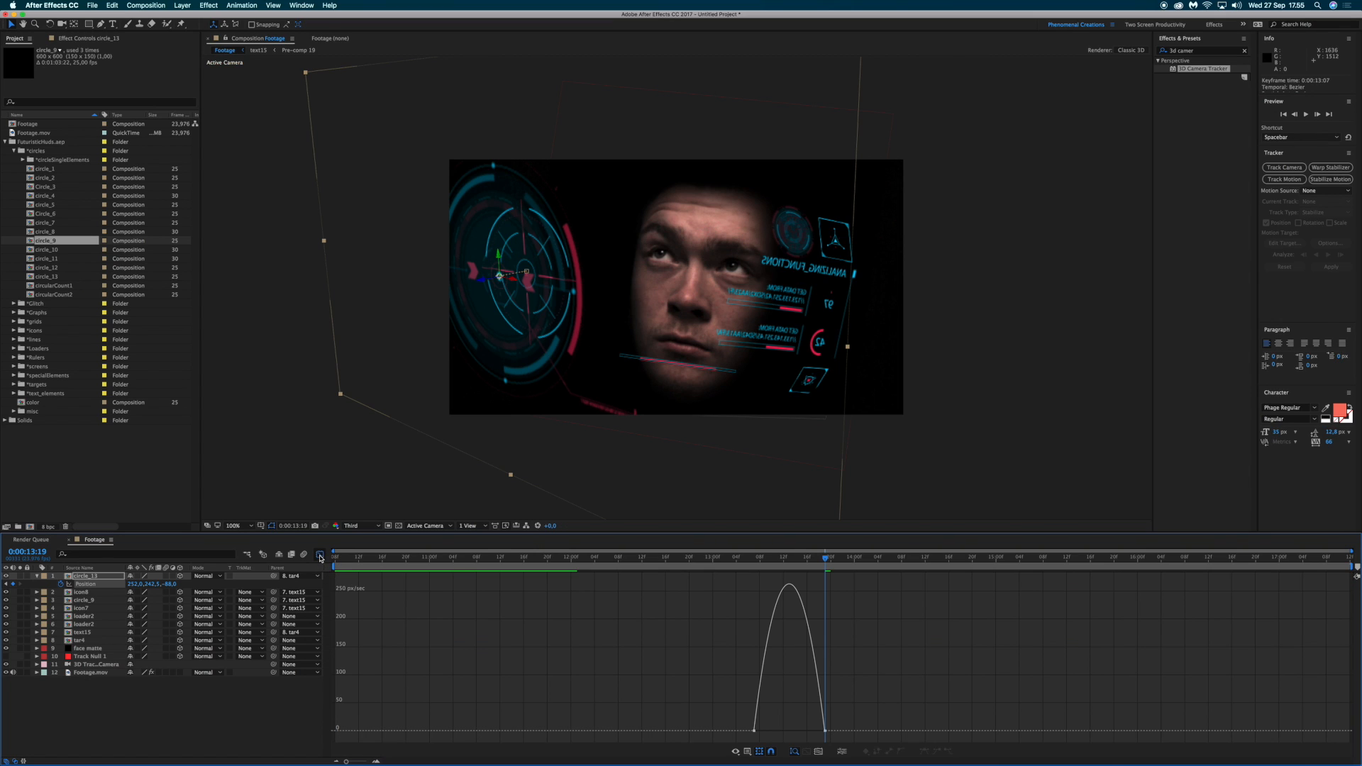
{"action": "left_click", "coordinate": [751, 752]}
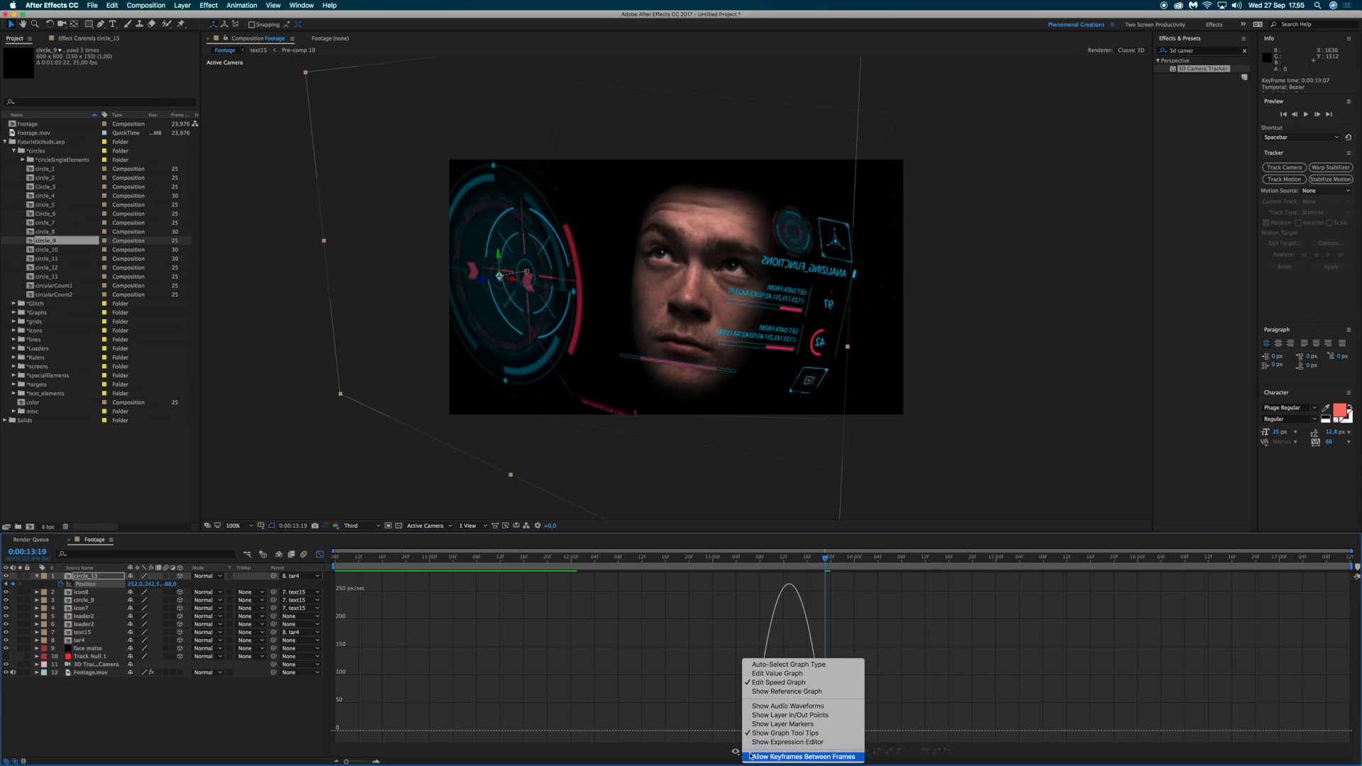
{"action": "left_click", "coordinate": [767, 676]}
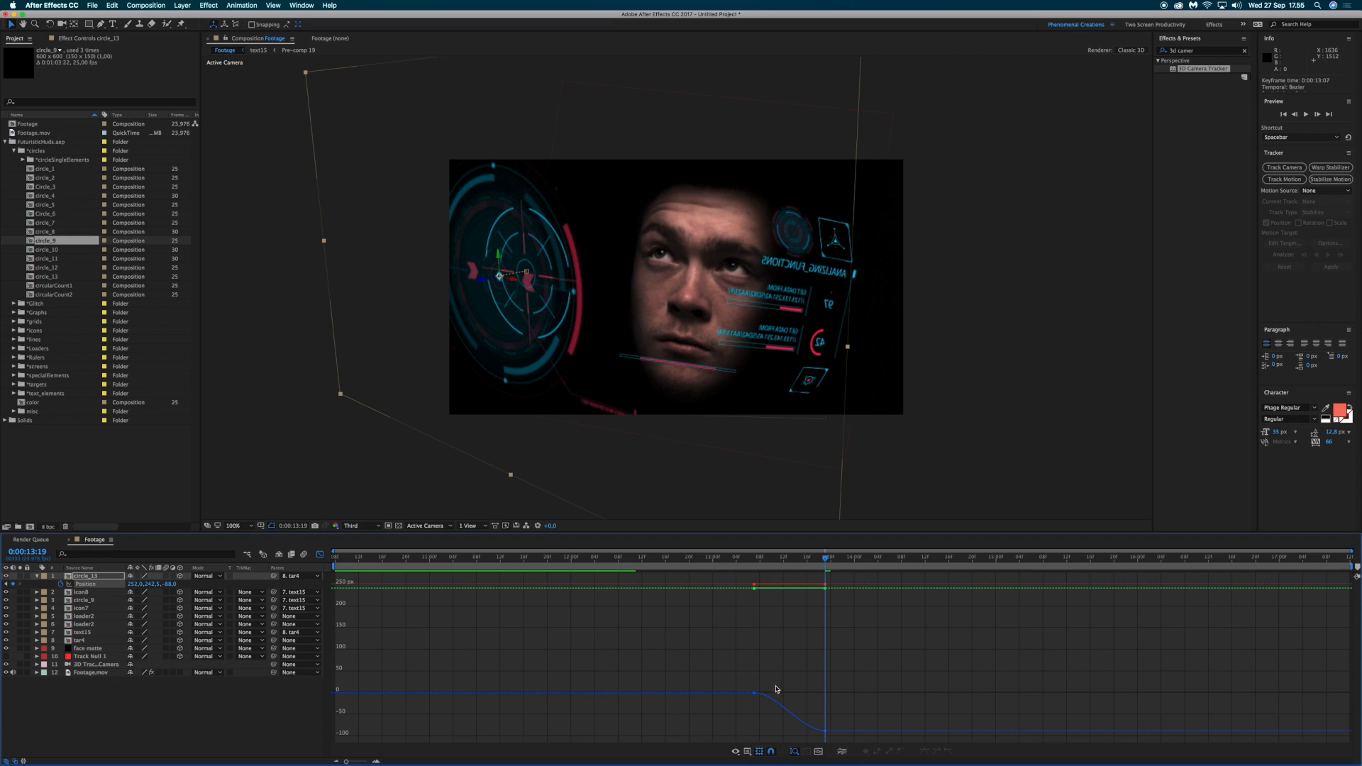
{"action": "left_click", "coordinate": [750, 756]}
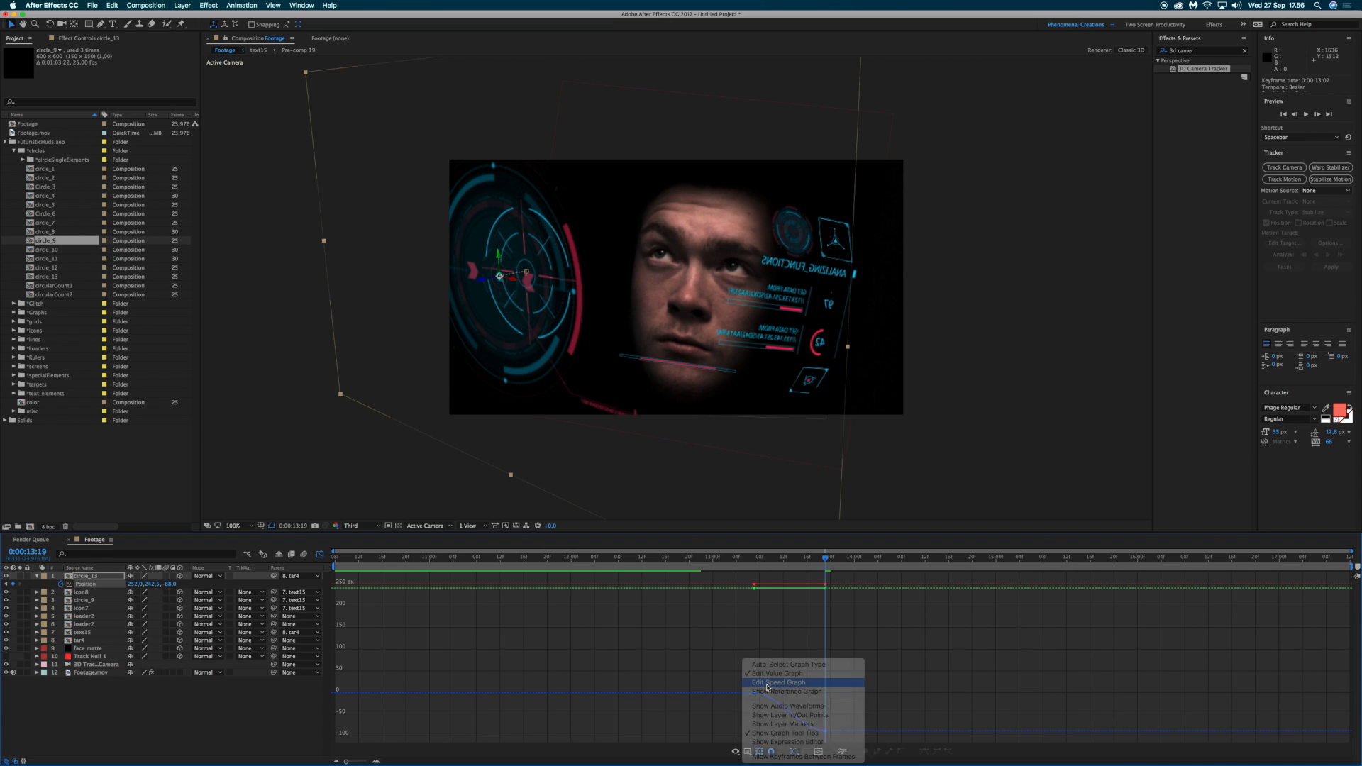
{"action": "left_click", "coordinate": [766, 667]}
{"action": "left_click_drag", "start_coordinate": [718, 682], "coordinate": [867, 750]}
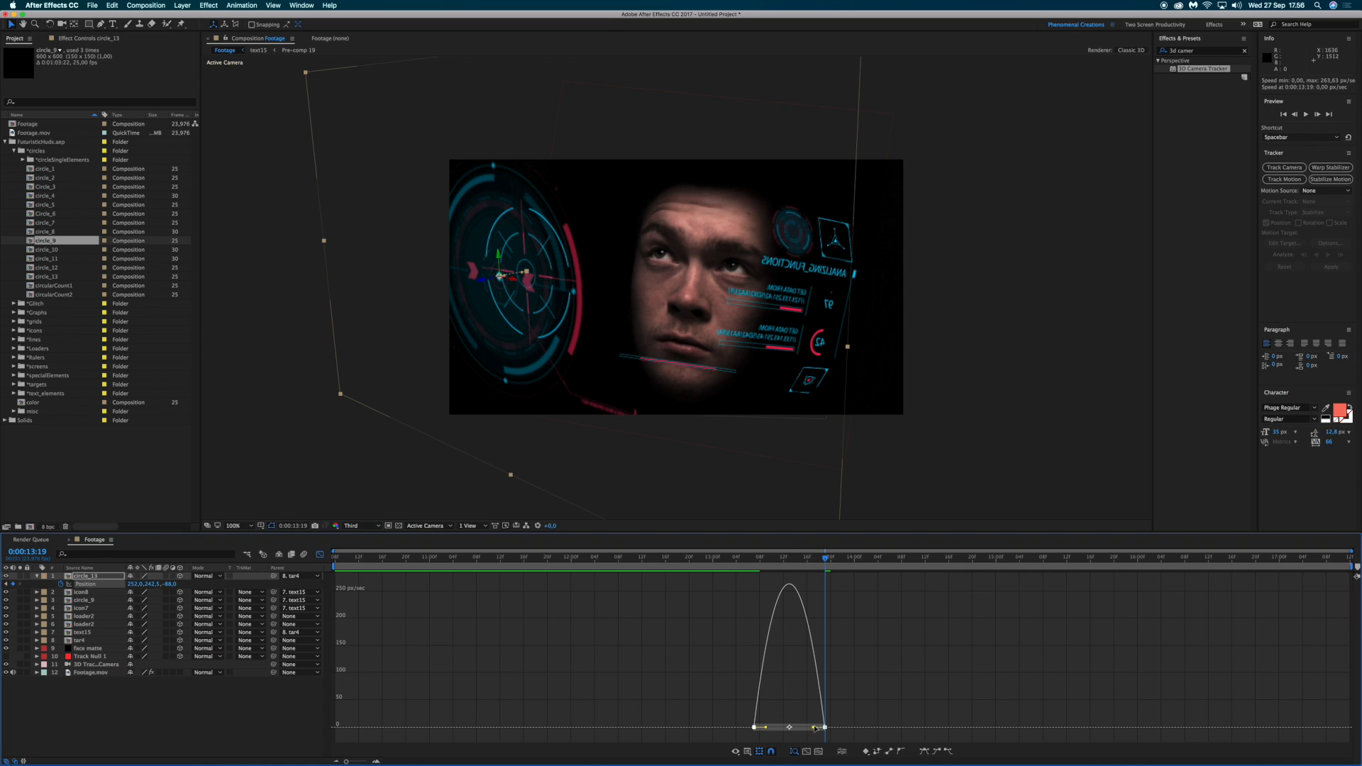
{"action": "left_click_drag", "start_coordinate": [814, 728], "coordinate": [786, 731]}
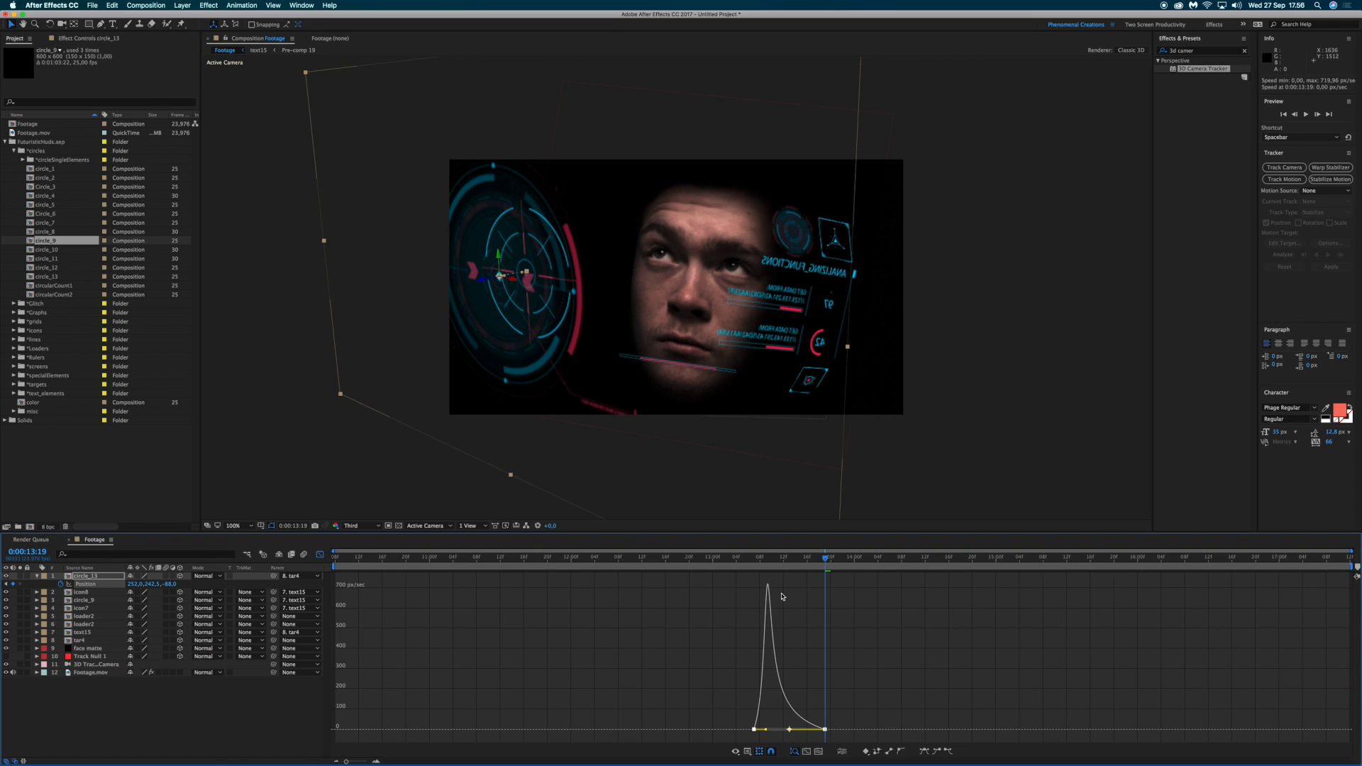
{"action": "left_click", "coordinate": [320, 554]}
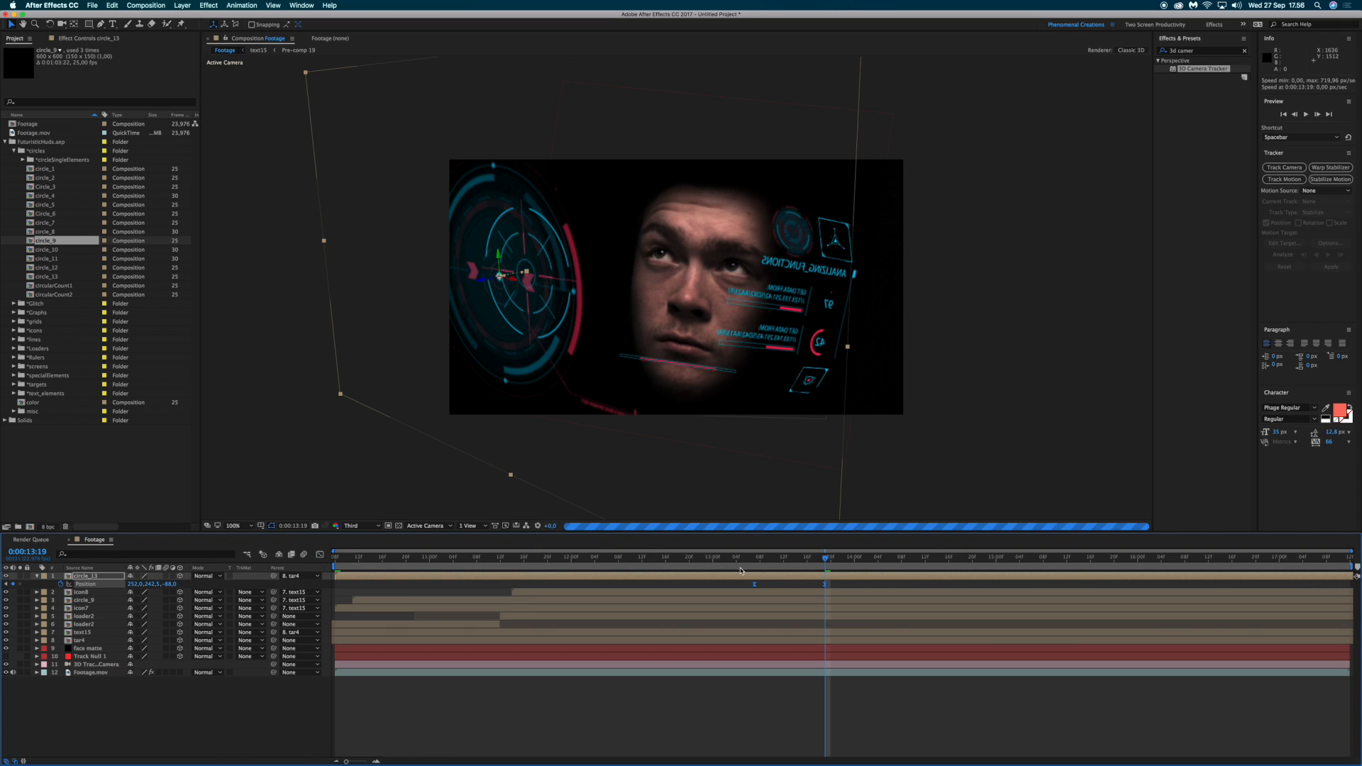
Step: Preview circle_13's eased movement repeatedly from shortly before its first Position keyframe
{"action": "left_click", "coordinate": [741, 564]}
{"action": "key", "text": "space"}
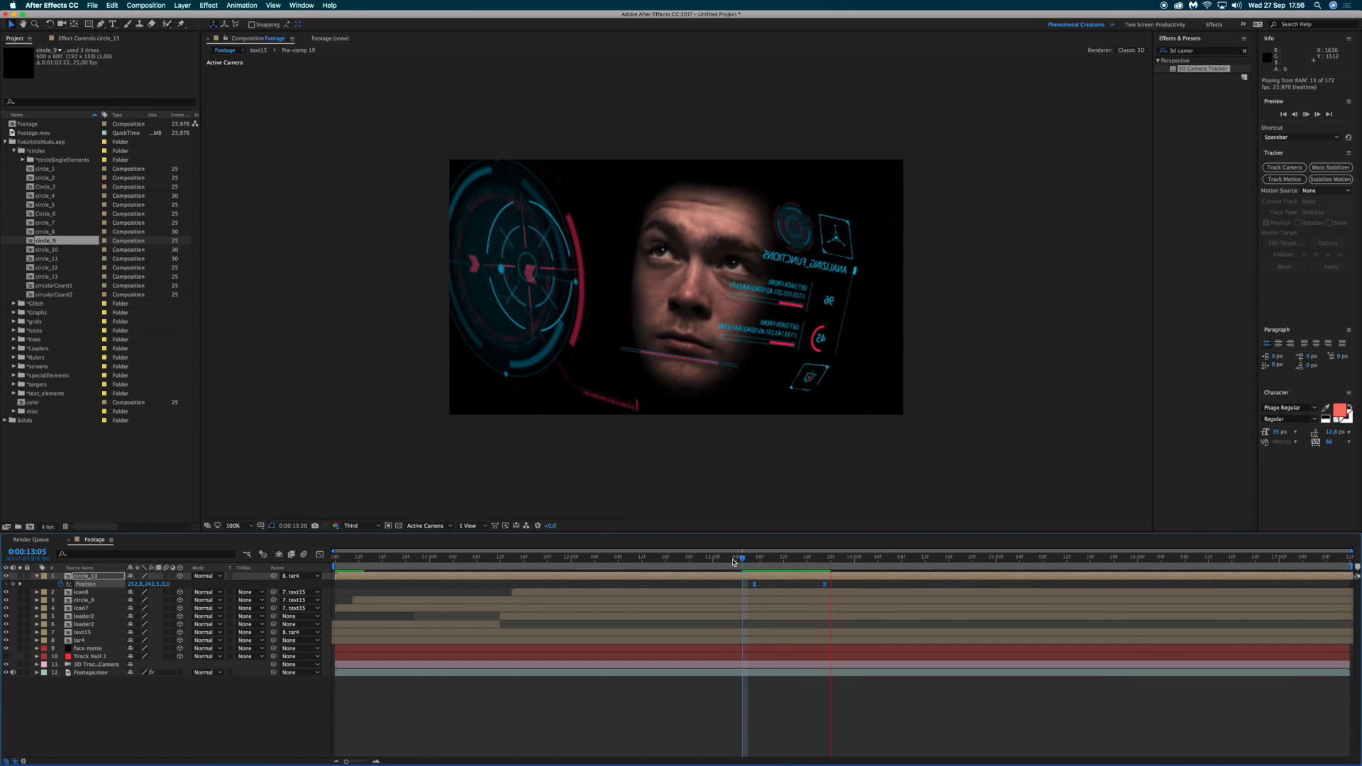
{"action": "left_click", "coordinate": [689, 561]}
{"action": "key", "text": "space"}
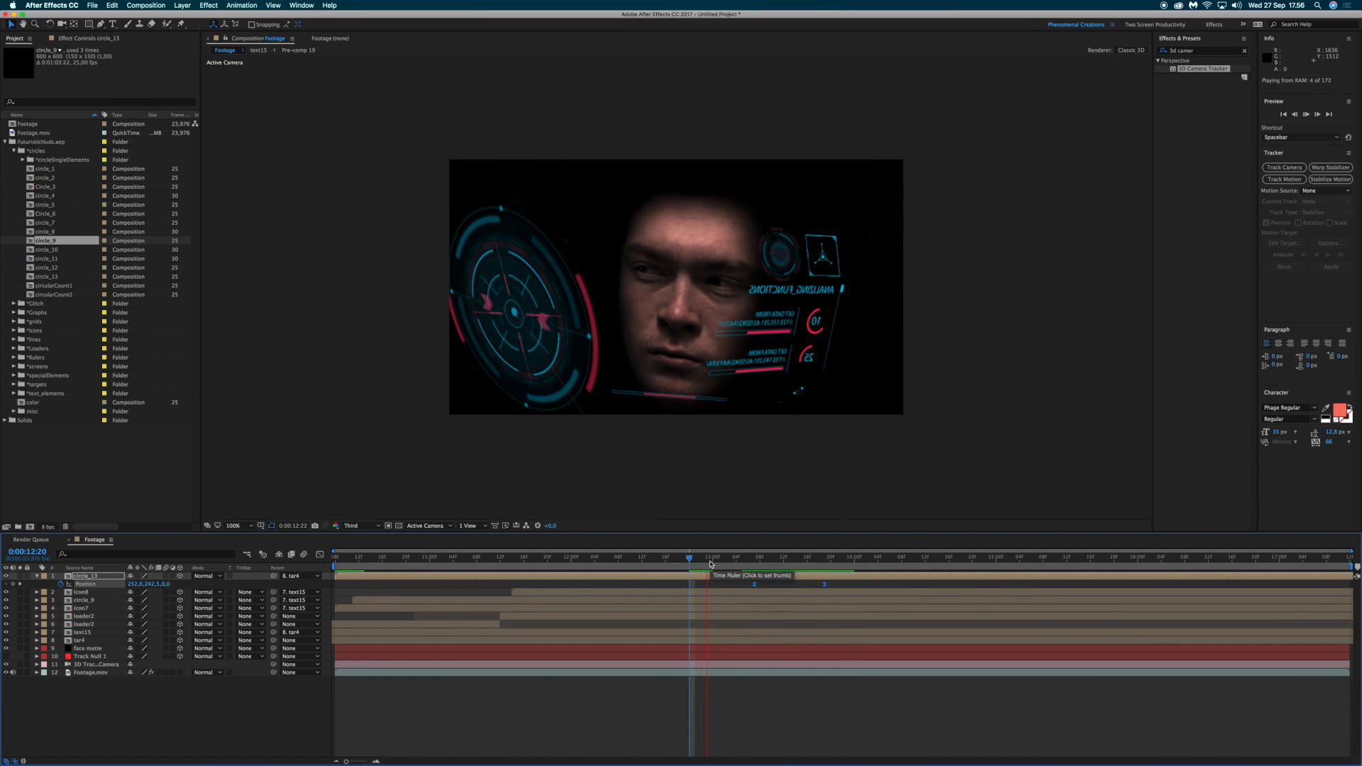
{"action": "left_click", "coordinate": [702, 561]}
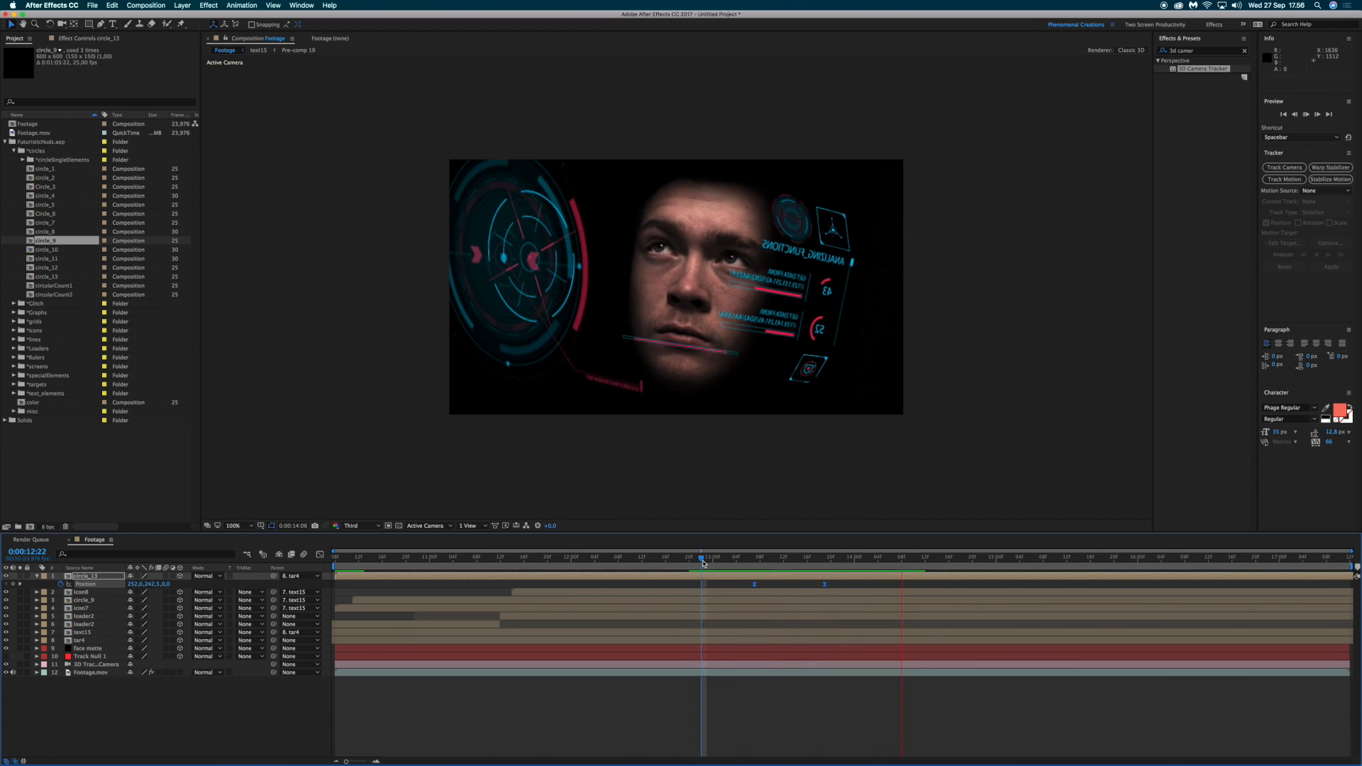
{"action": "key", "text": "space"}
Step: At 0:00:13:19, move circle_13 further in depth to 252, 242.5, -127.7 and preview the movement
{"action": "left_click", "coordinate": [825, 559]}
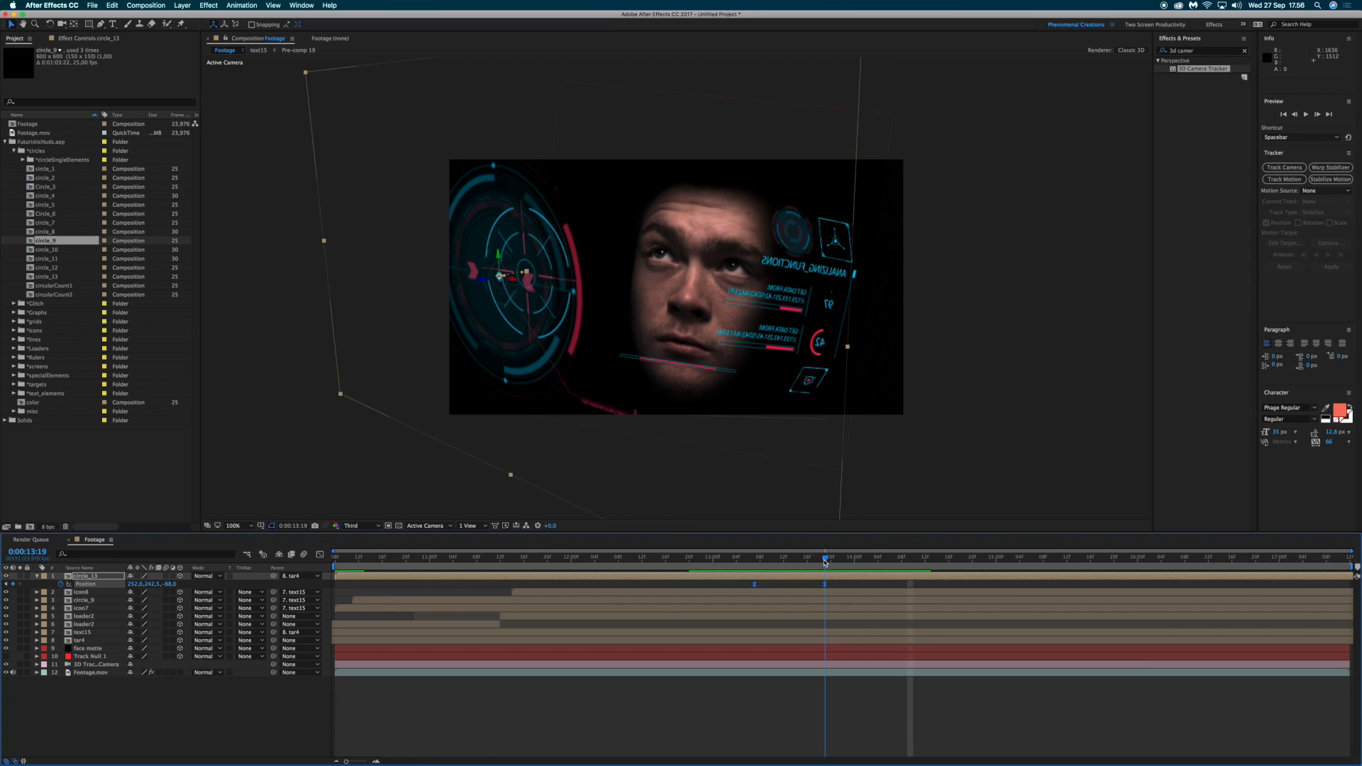
{"action": "left_click_drag", "start_coordinate": [480, 284], "coordinate": [471, 285]}
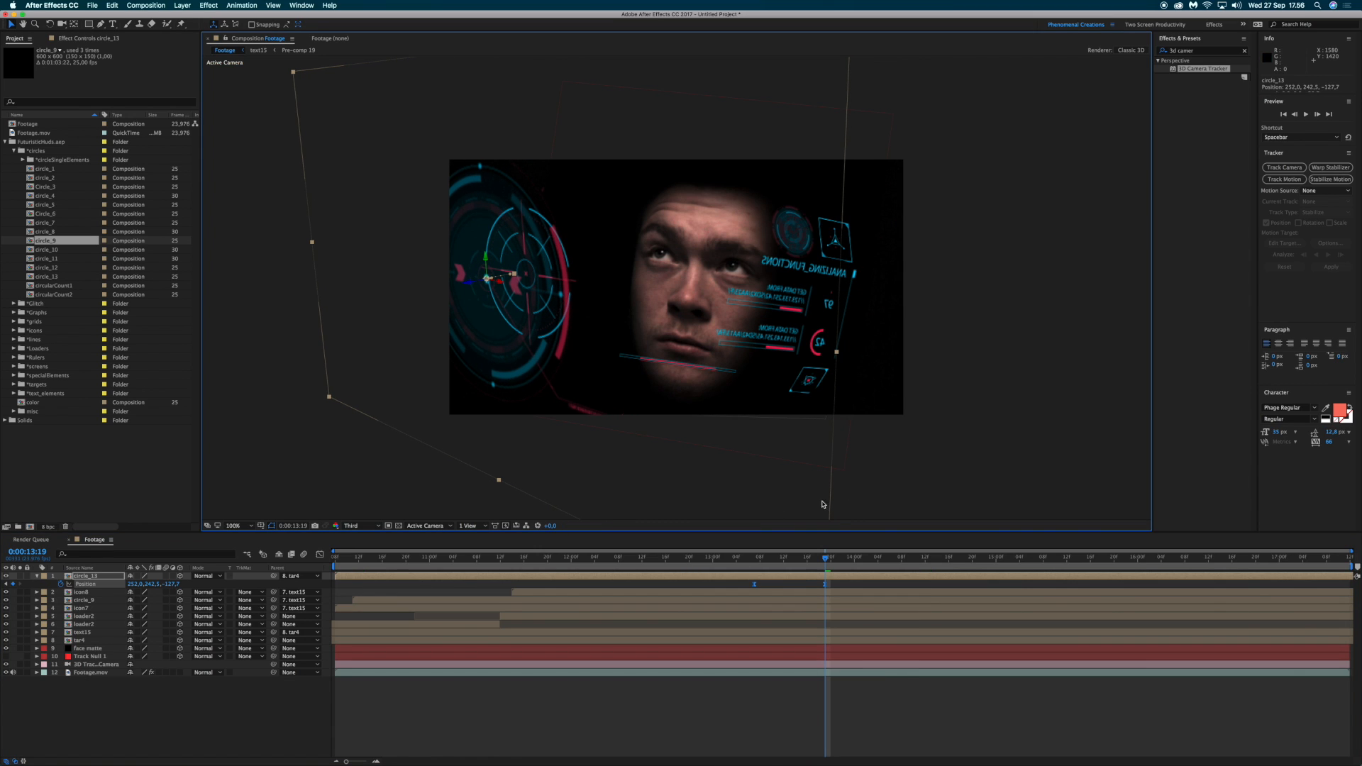
{"action": "left_click", "coordinate": [746, 560]}
{"action": "key", "text": "space"}
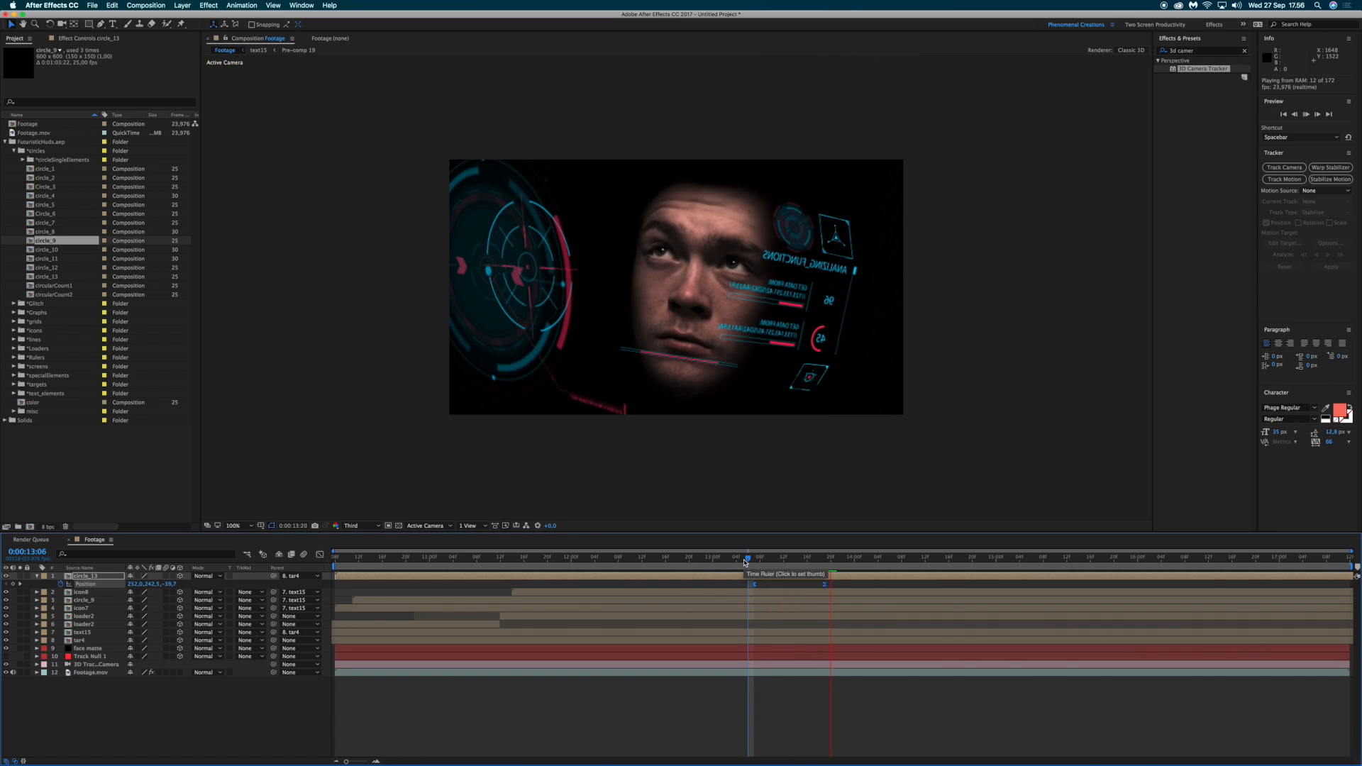
{"action": "key", "text": "space"}
Step: Shift both circle_13 Position keyframes four frames earlier and play the animation from 0:00:12:22
{"action": "left_click_drag", "start_coordinate": [755, 585], "coordinate": [733, 585]}
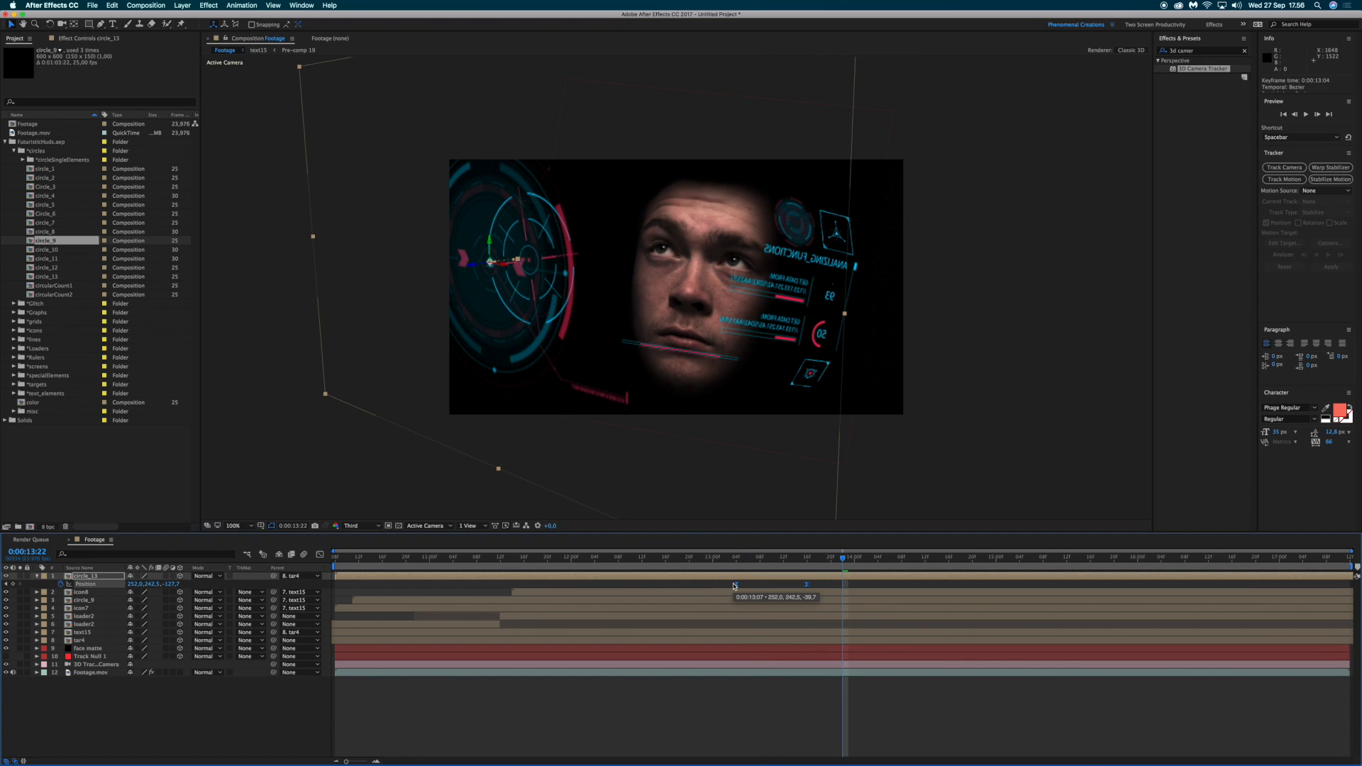
{"action": "left_click", "coordinate": [699, 560]}
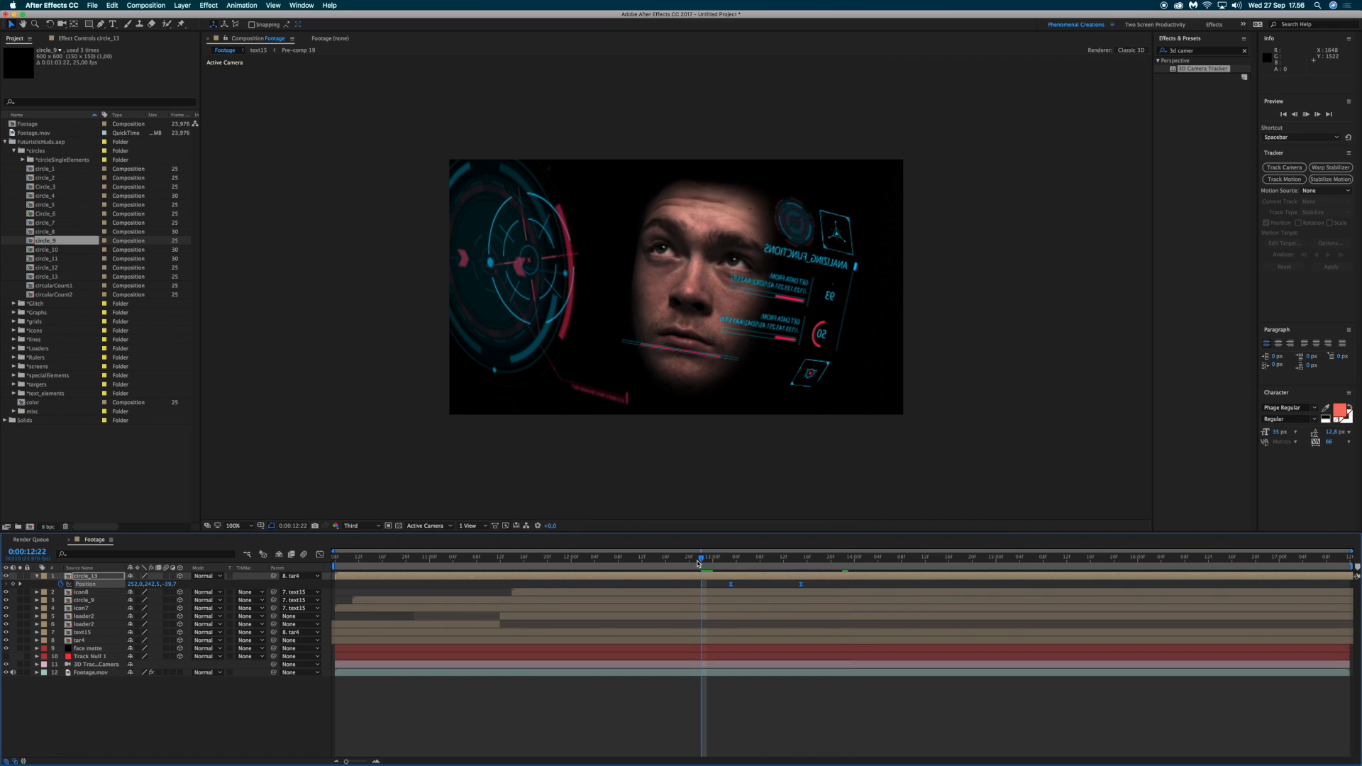
{"action": "key", "text": "space"}
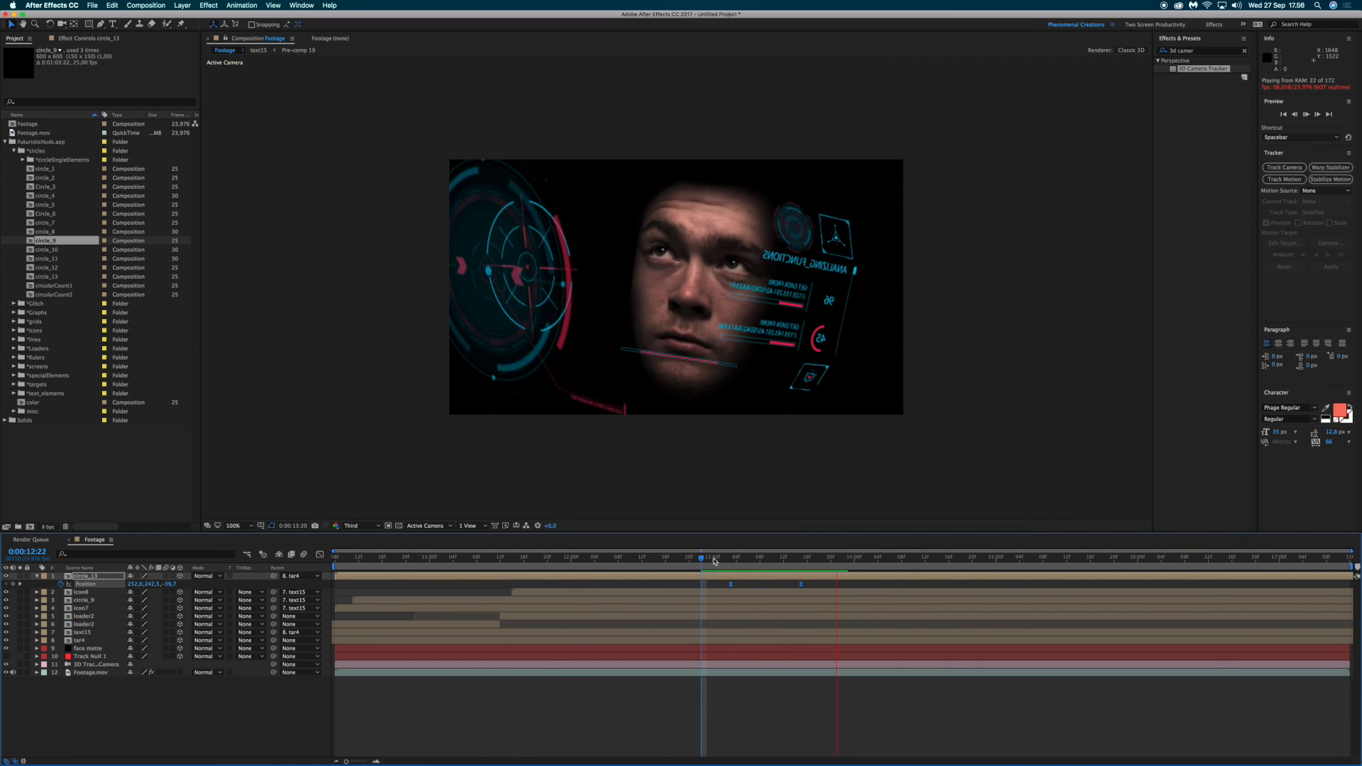
Step: Add a circle_13 Position keyframe at 0:00:14:01, then move it in depth to 252, 242.5, -83.5 at 0:00:14:09
{"action": "key", "text": "space"}
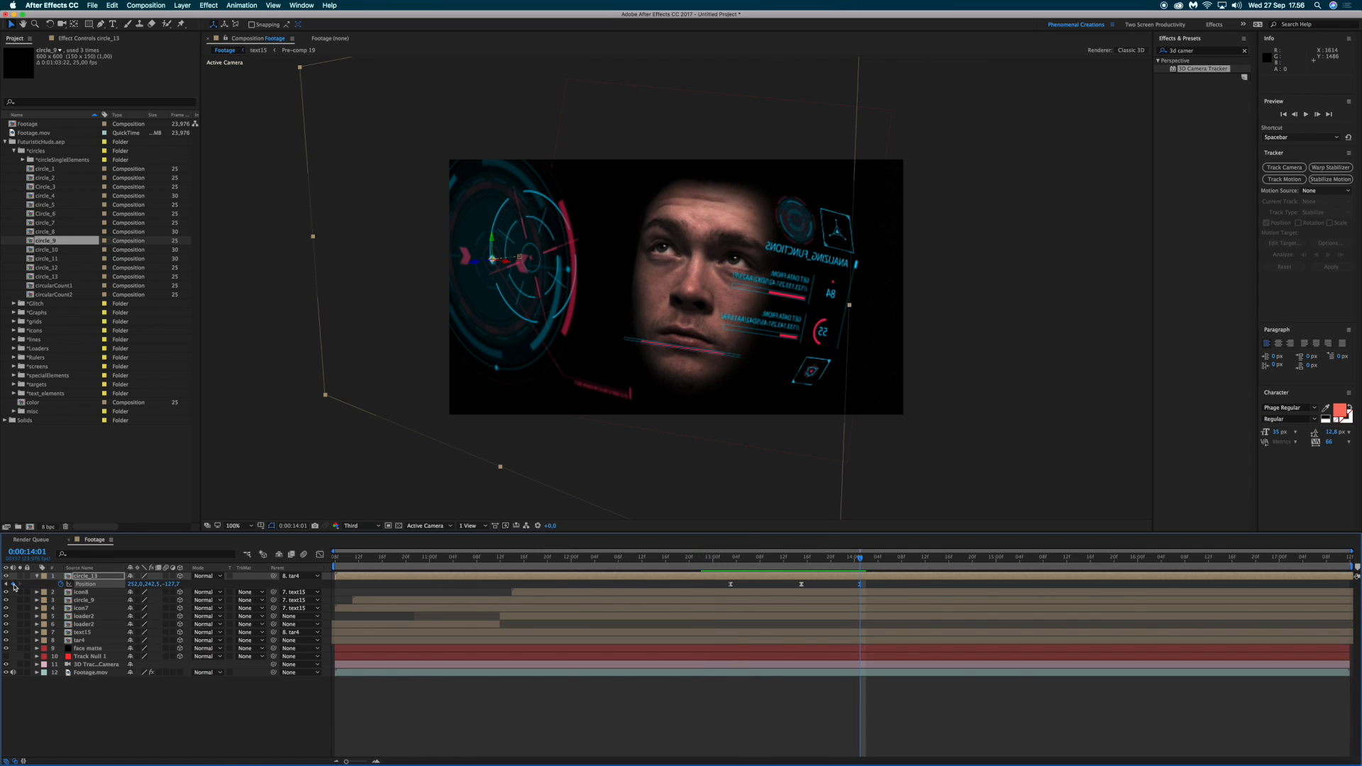
{"action": "left_click_drag", "start_coordinate": [867, 564], "coordinate": [908, 565]}
{"action": "left_click_drag", "start_coordinate": [480, 264], "coordinate": [487, 263]}
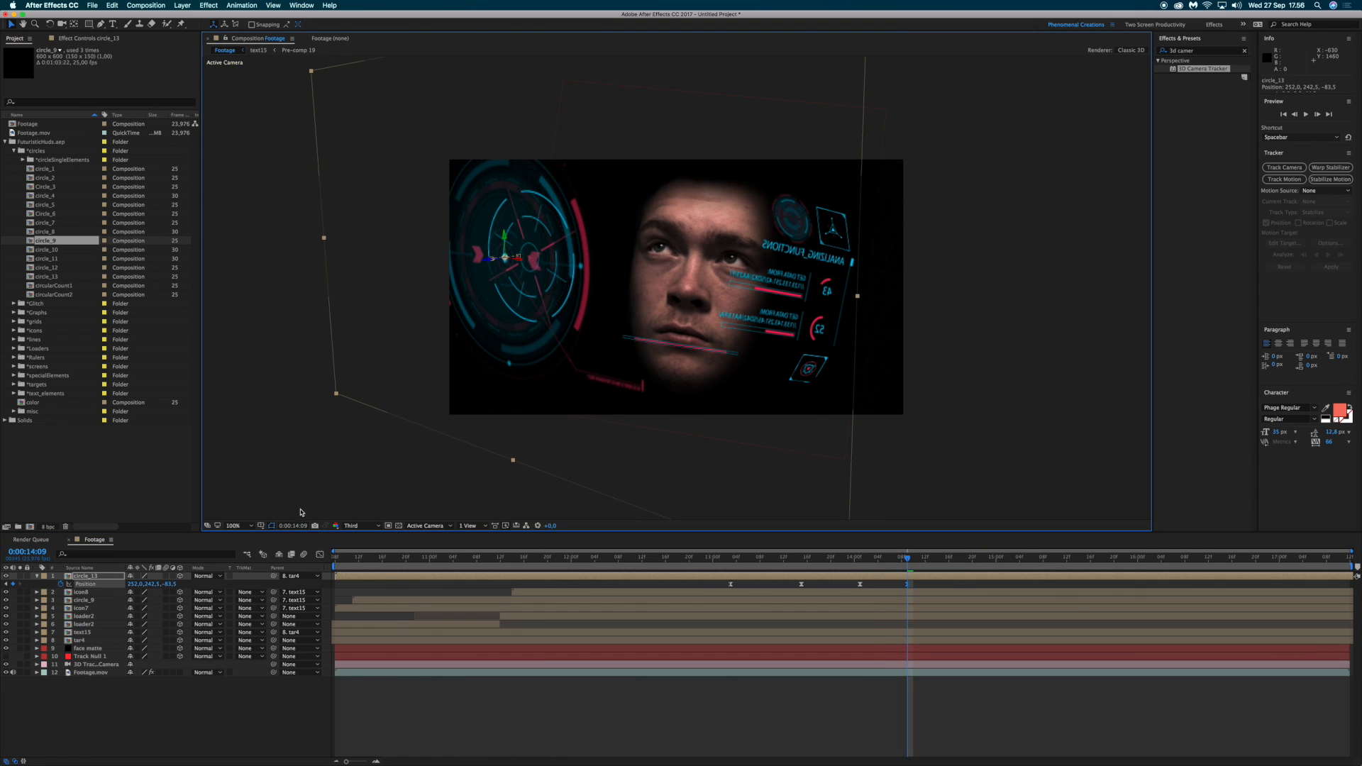
Step: Reshape the speed graph between circle_13's last two Position keyframes so the movement starts slowly and peaks near the end
{"action": "left_click", "coordinate": [319, 555]}
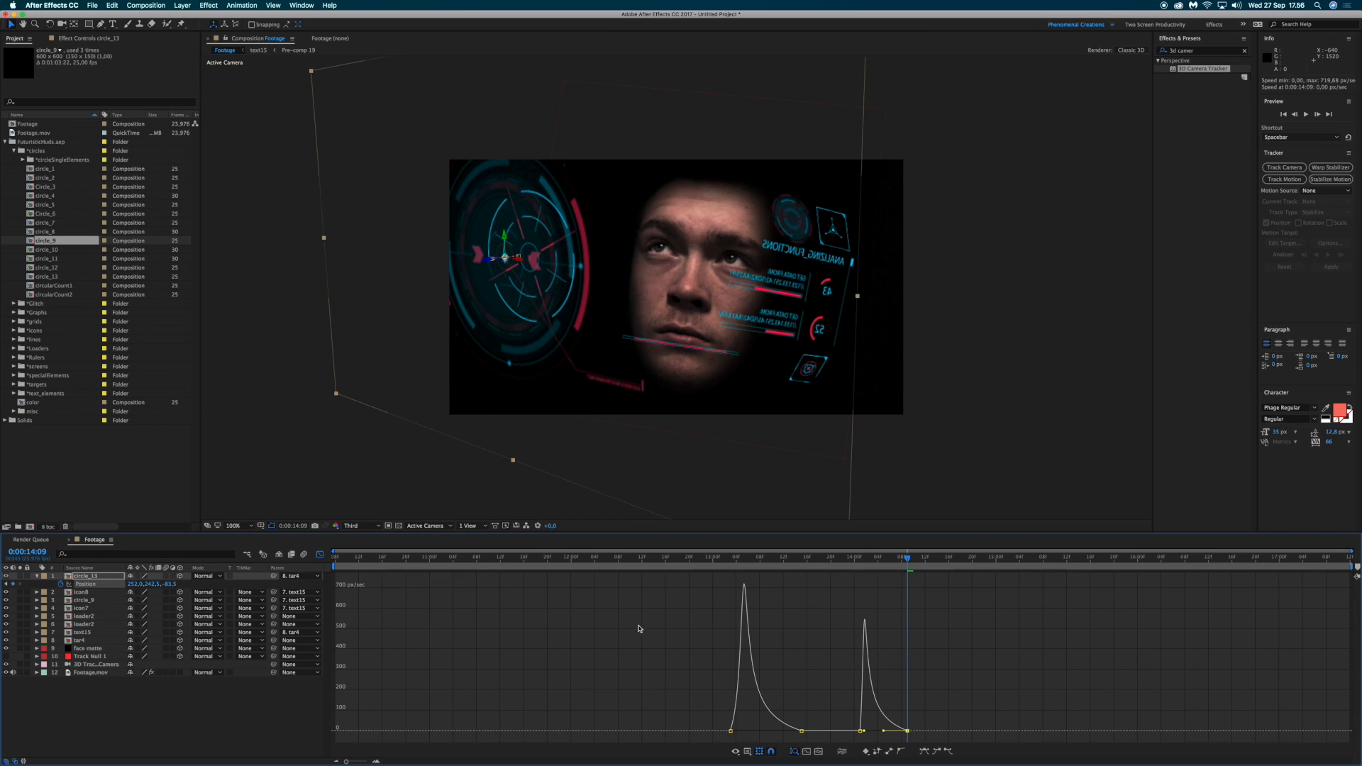
{"action": "left_click", "coordinate": [319, 555]}
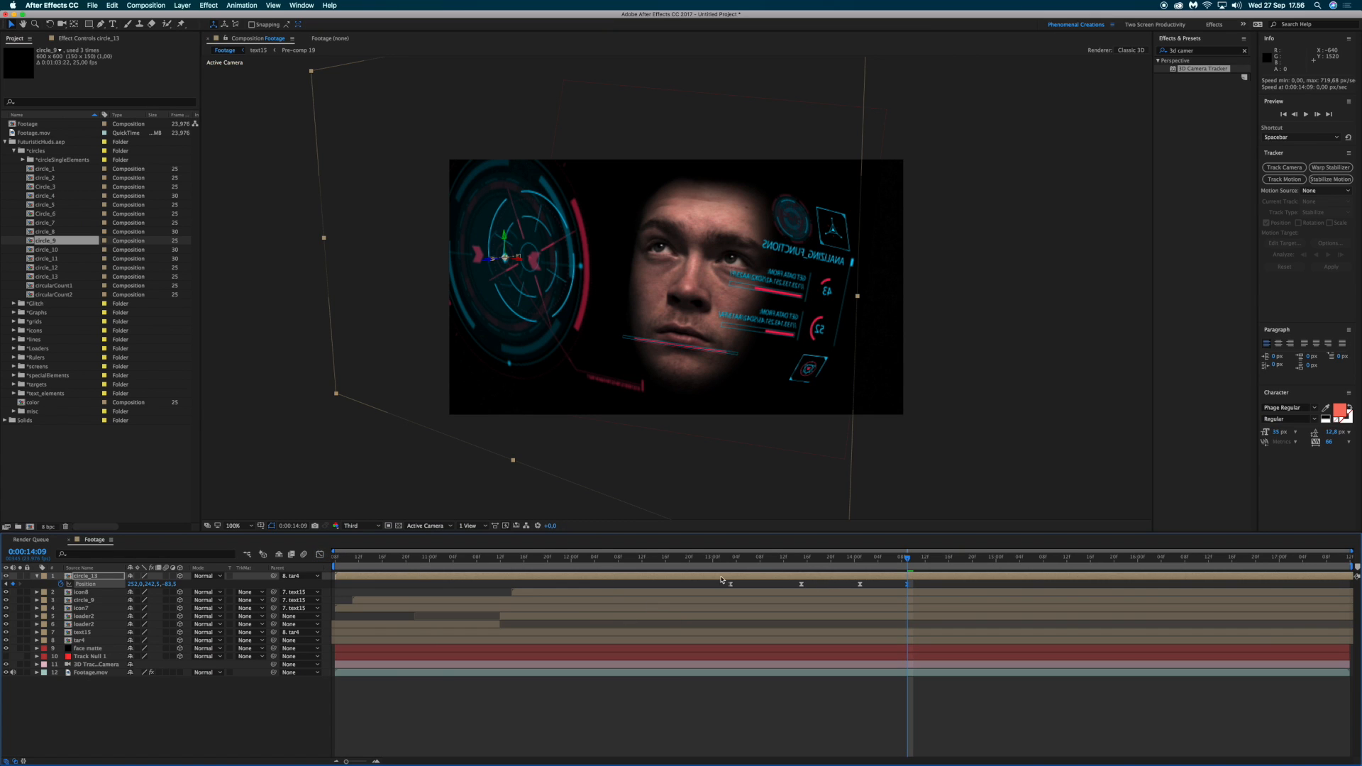
{"action": "left_click", "coordinate": [319, 555]}
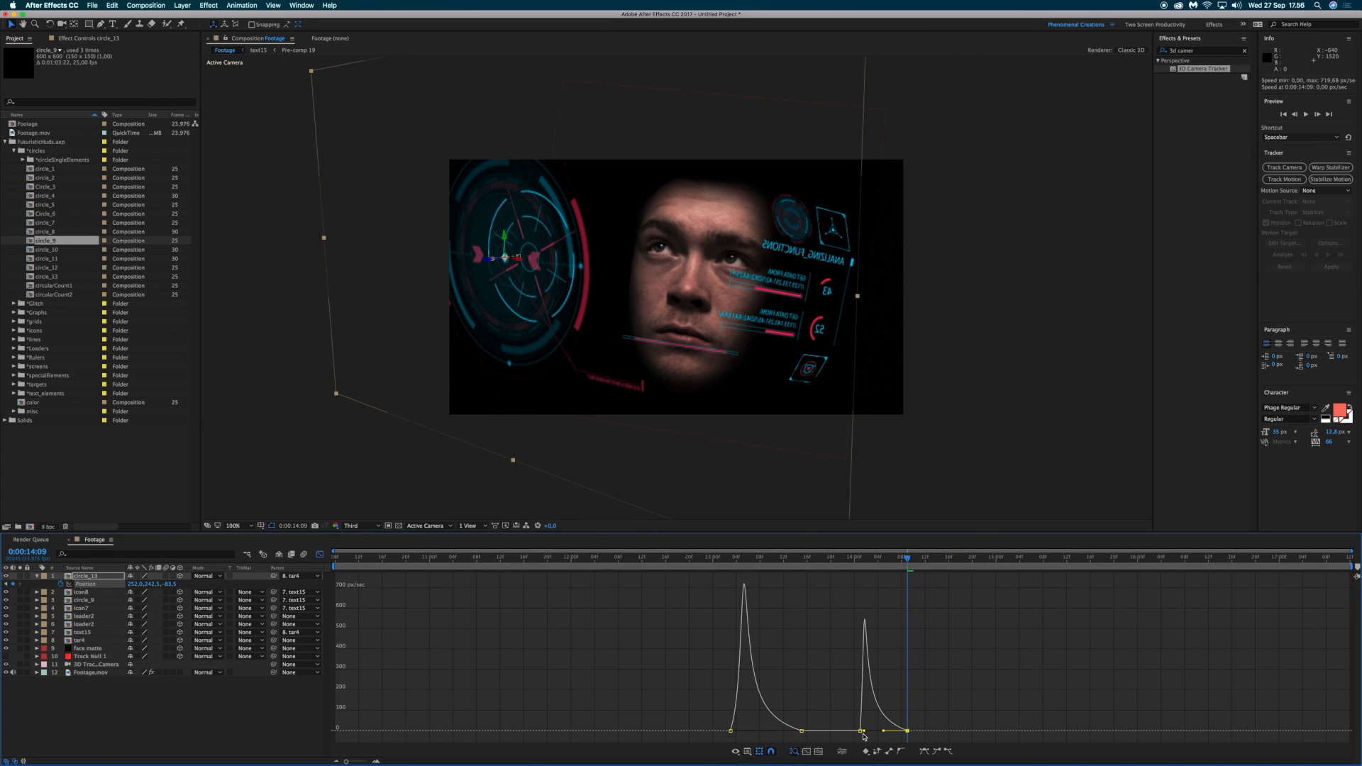
{"action": "mouse_move", "coordinate": [885, 732]}
{"action": "left_mouse_down"}
{"action": "mouse_move", "coordinate": [903, 733]}
{"action": "mouse_move", "coordinate": [871, 732]}
{"action": "mouse_move", "coordinate": [885, 733]}
{"action": "left_mouse_up"}
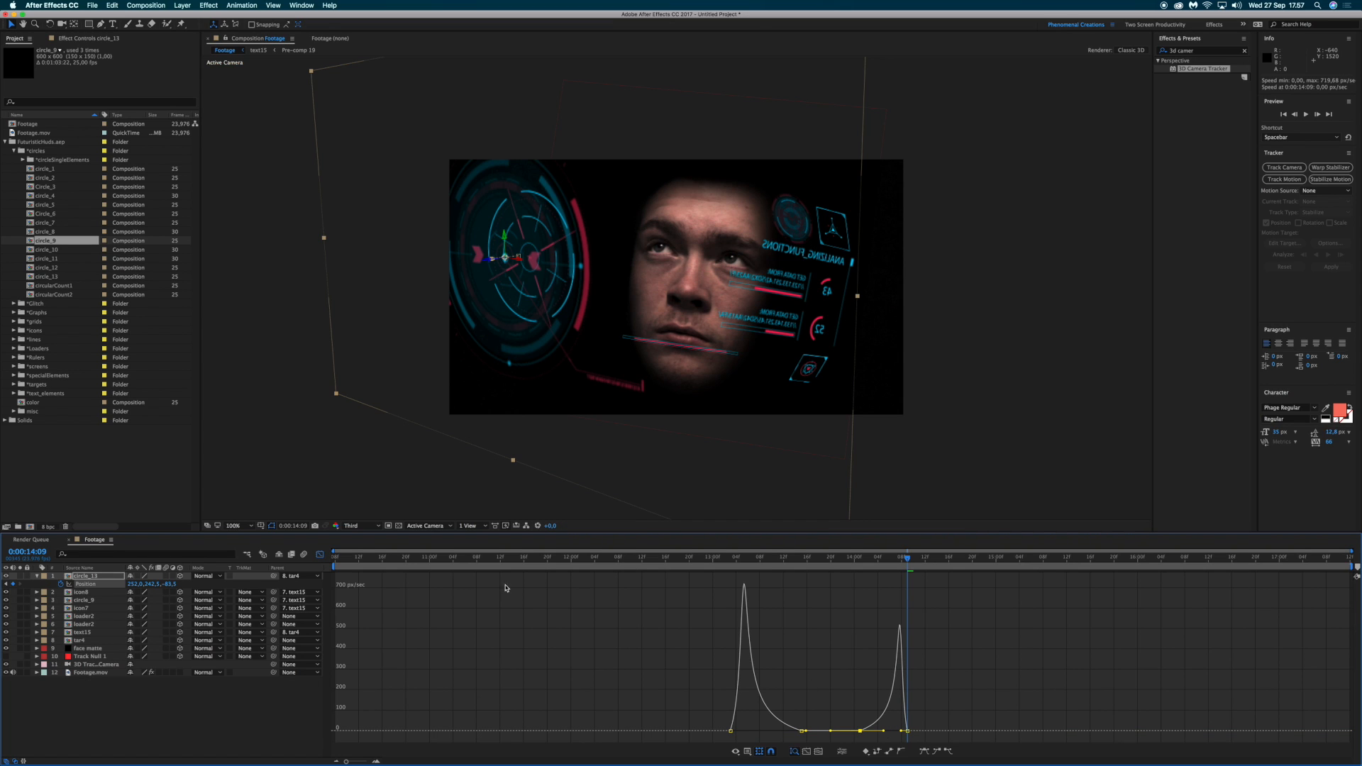
{"action": "left_click", "coordinate": [320, 554]}
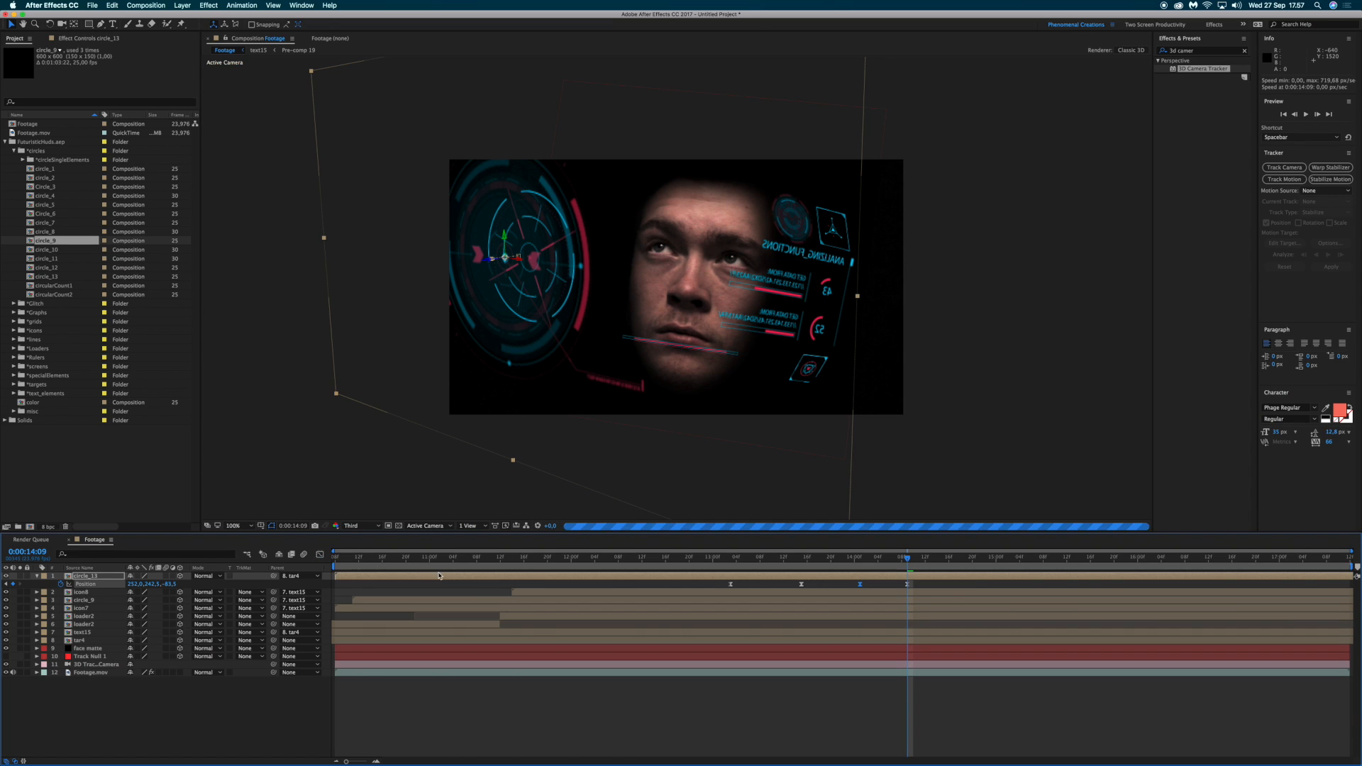
Step: Preview circle_13's full depth animation repeatedly from around 0:00:13:00
{"action": "left_click", "coordinate": [727, 561]}
{"action": "key", "text": "space"}
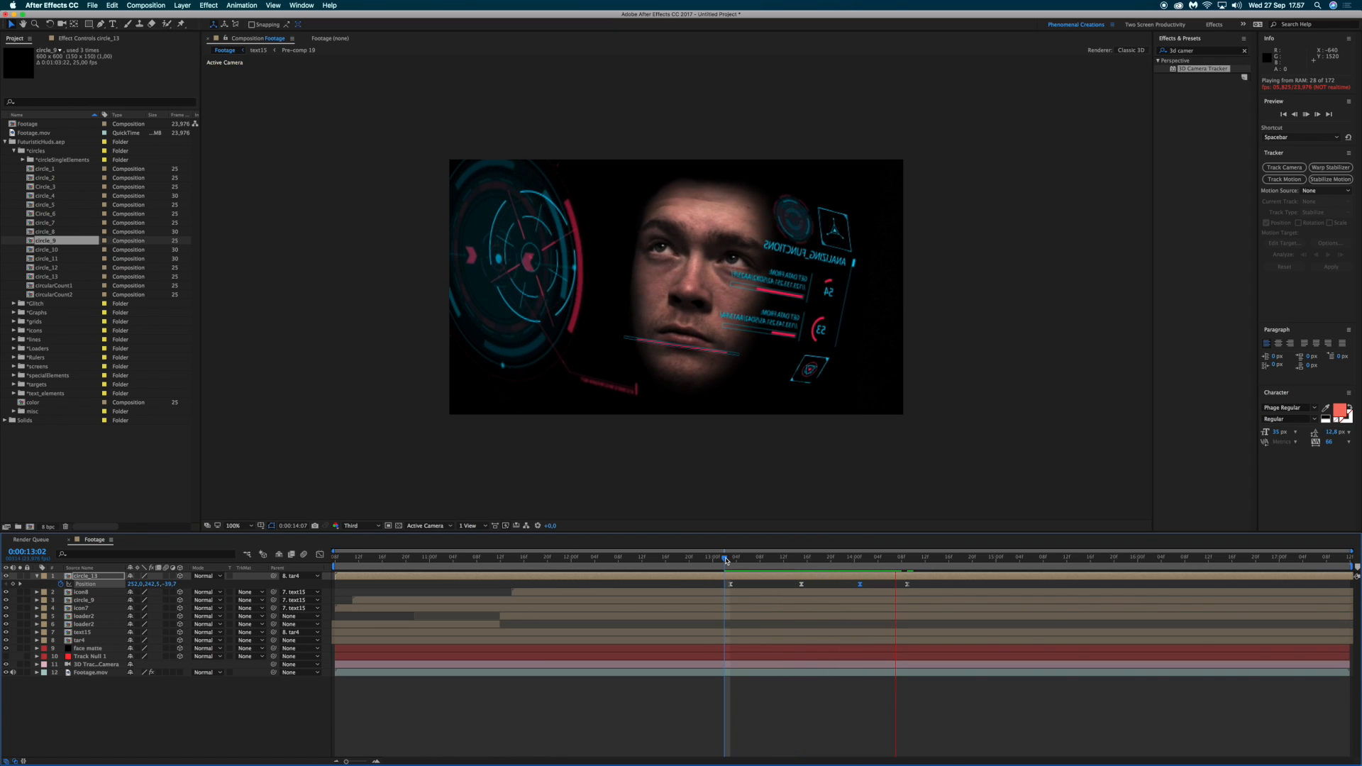
{"action": "key", "text": "space"}
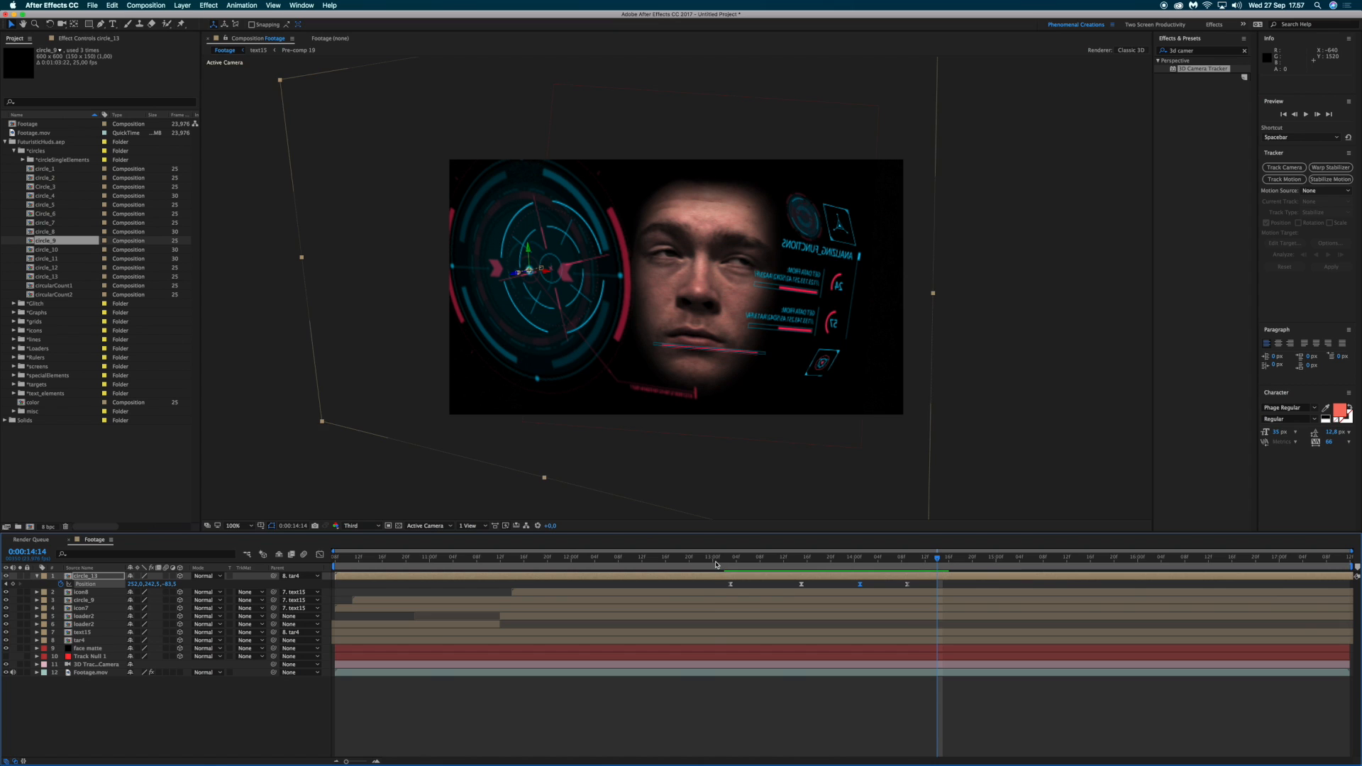
{"action": "left_click", "coordinate": [714, 561]}
{"action": "key", "text": "space"}
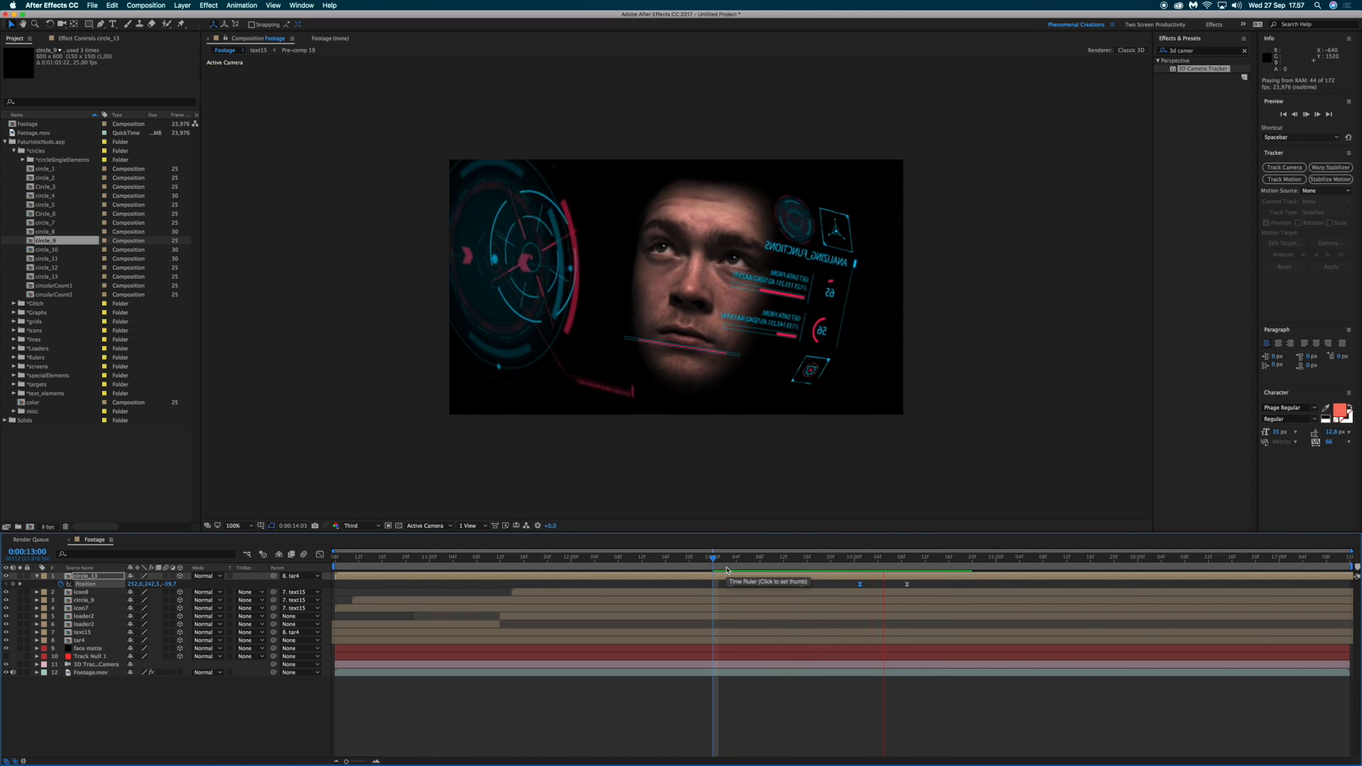
{"action": "key", "text": "space"}
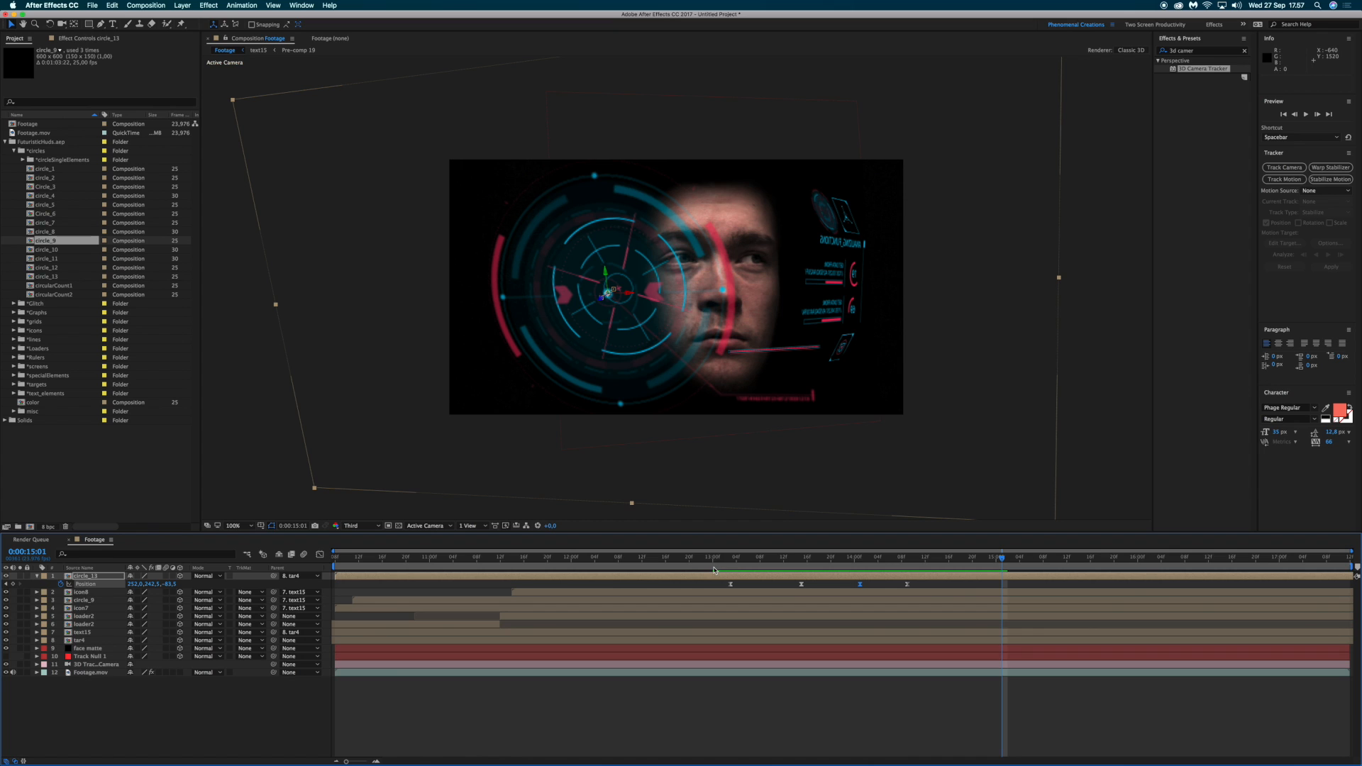
{"action": "left_click", "coordinate": [719, 566]}
{"action": "key", "text": "space"}
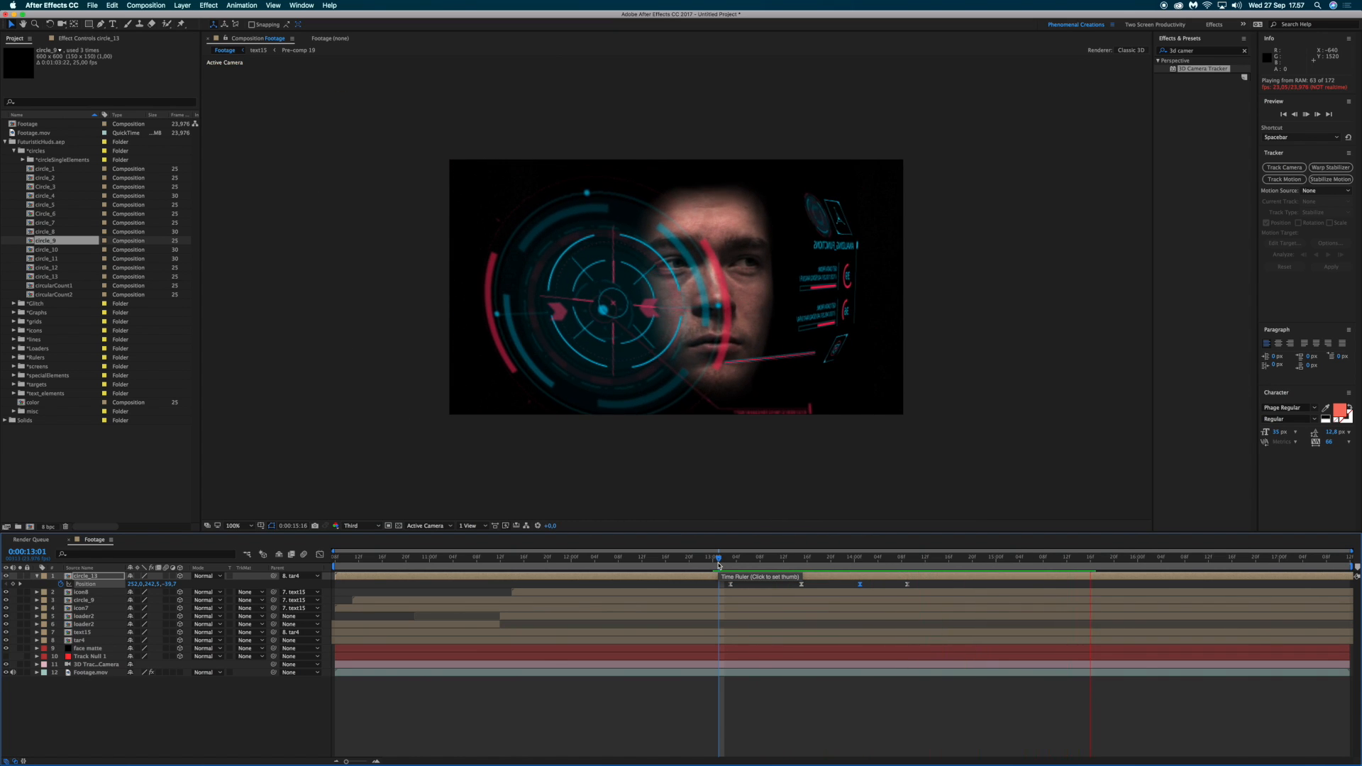
{"action": "key", "text": "space"}
Step: Play the whole HUD composition from near its start and scrub through it to 0:00:14:17
{"action": "left_click", "coordinate": [336, 561]}
{"action": "key", "text": "space"}
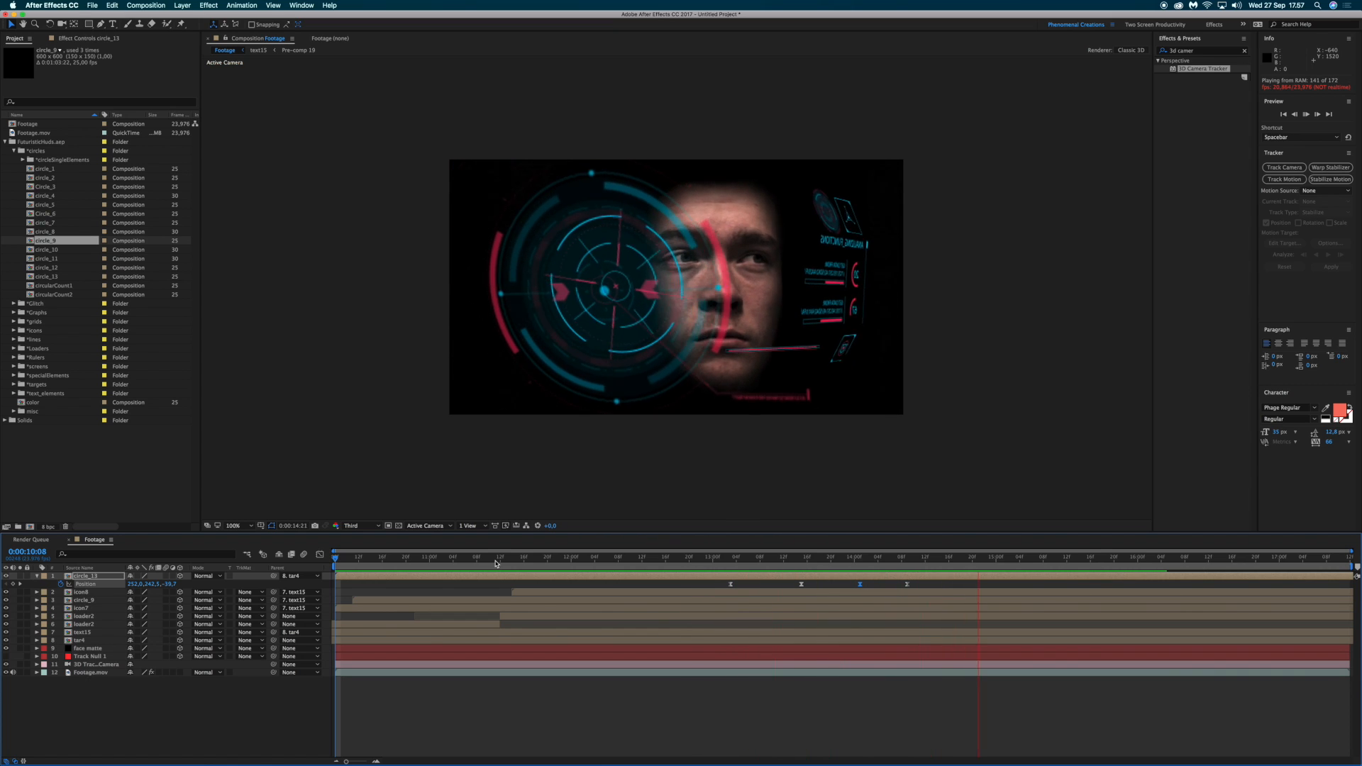
{"action": "key", "text": "space"}
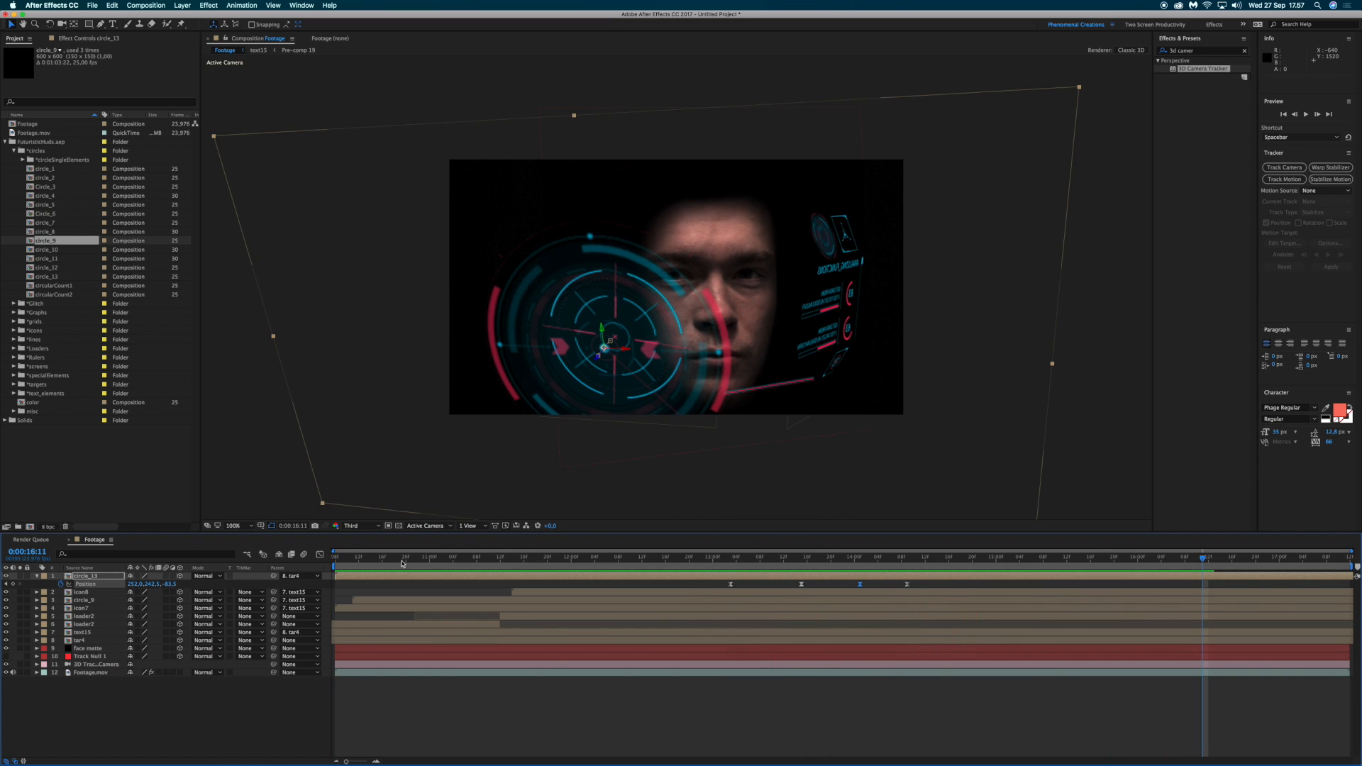
{"action": "left_click_drag", "start_coordinate": [396, 563], "coordinate": [949, 570]}
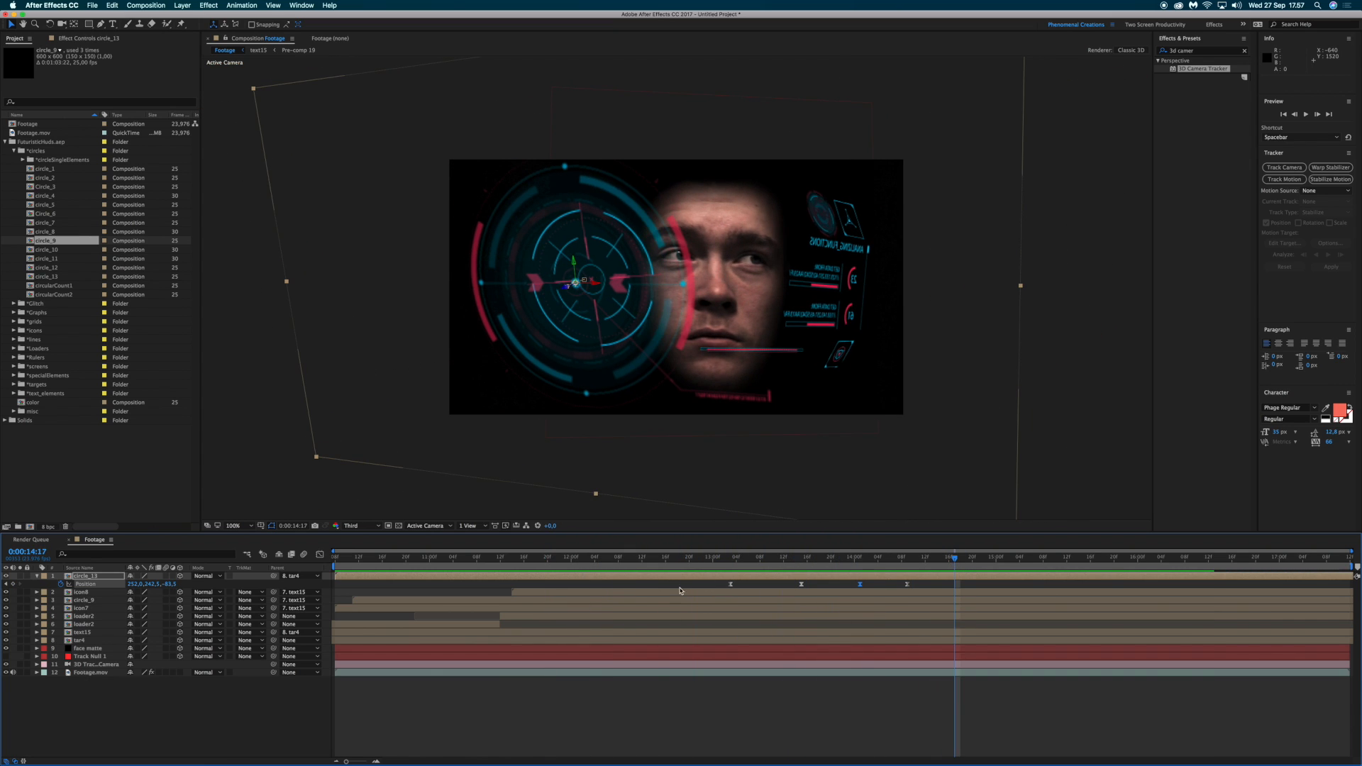
Step: Collapse circle_13's properties and copy the 3D Tracker Camera layer
{"action": "left_click", "coordinate": [37, 576]}
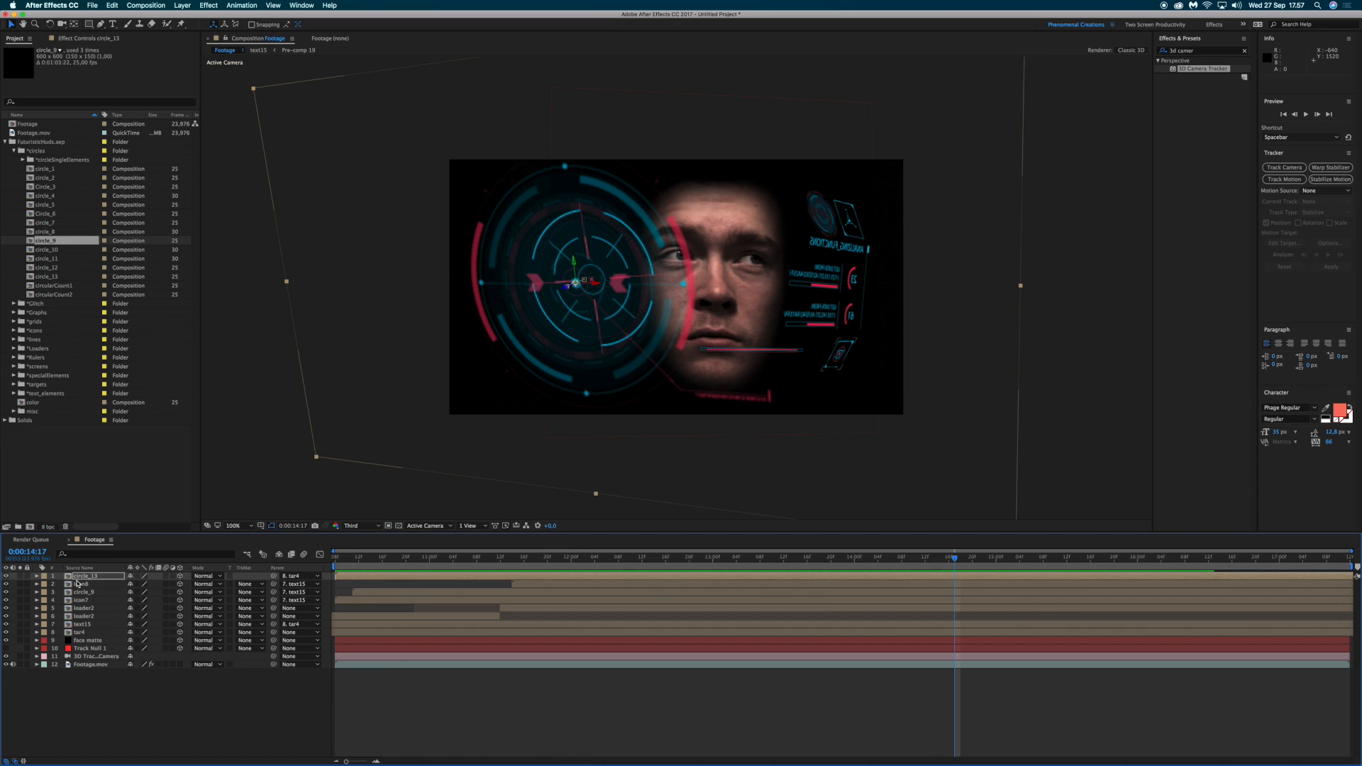
{"action": "left_click", "coordinate": [89, 642]}
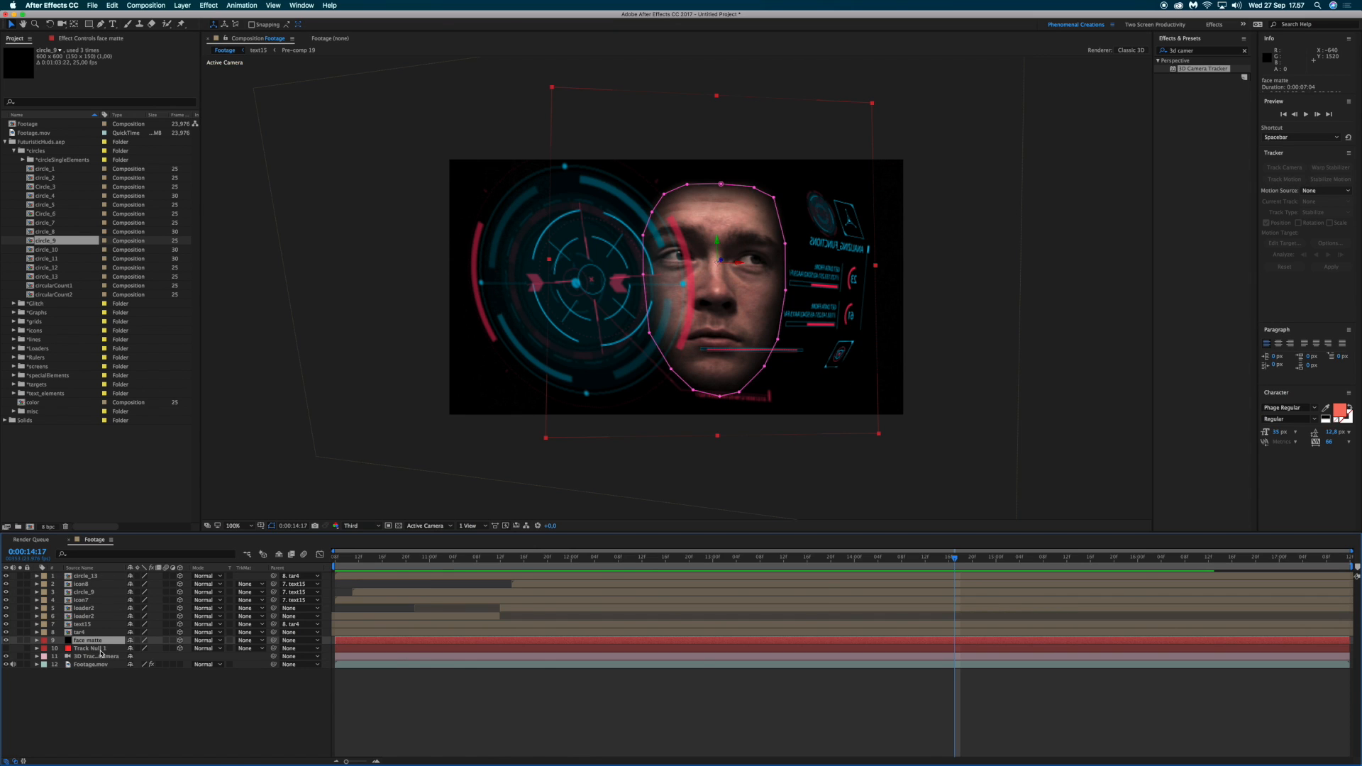
{"action": "left_click", "coordinate": [96, 666], "text": "shift"}
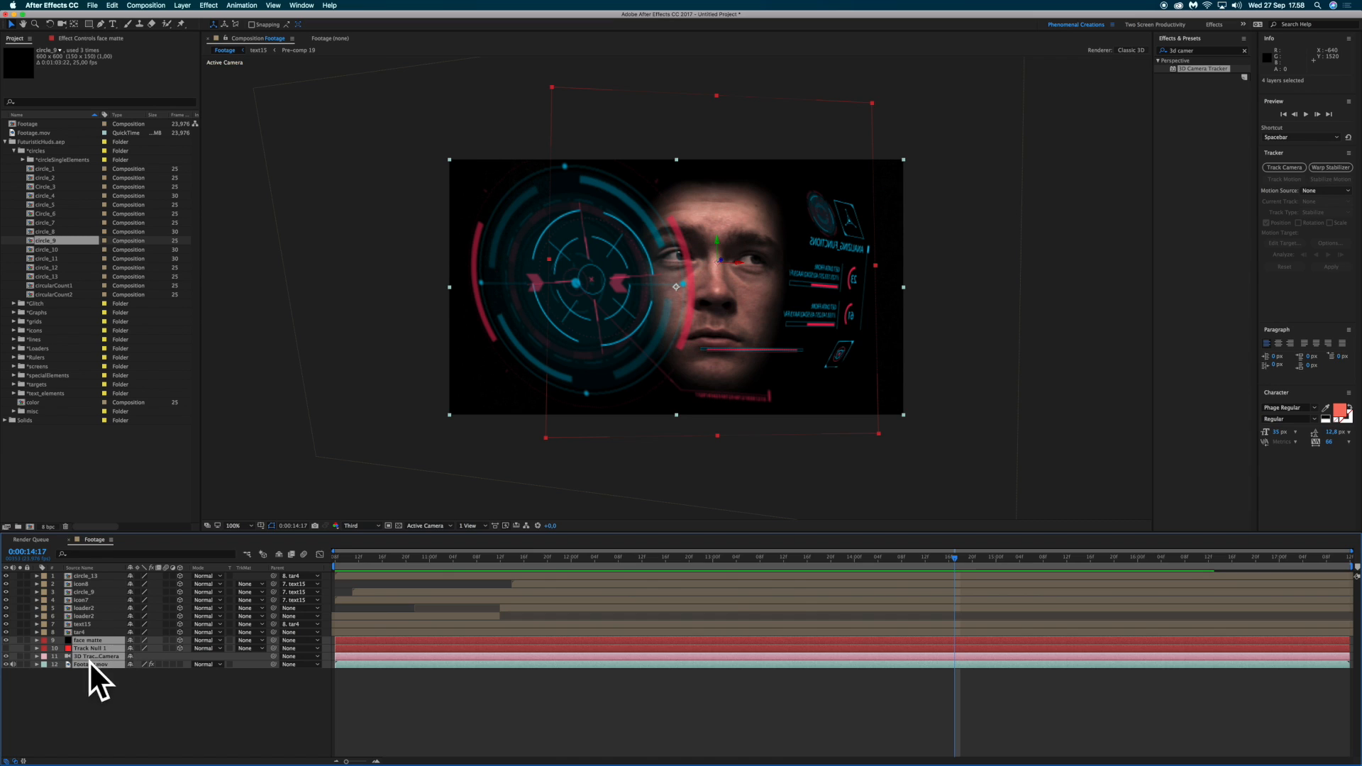
{"action": "left_click", "coordinate": [82, 673]}
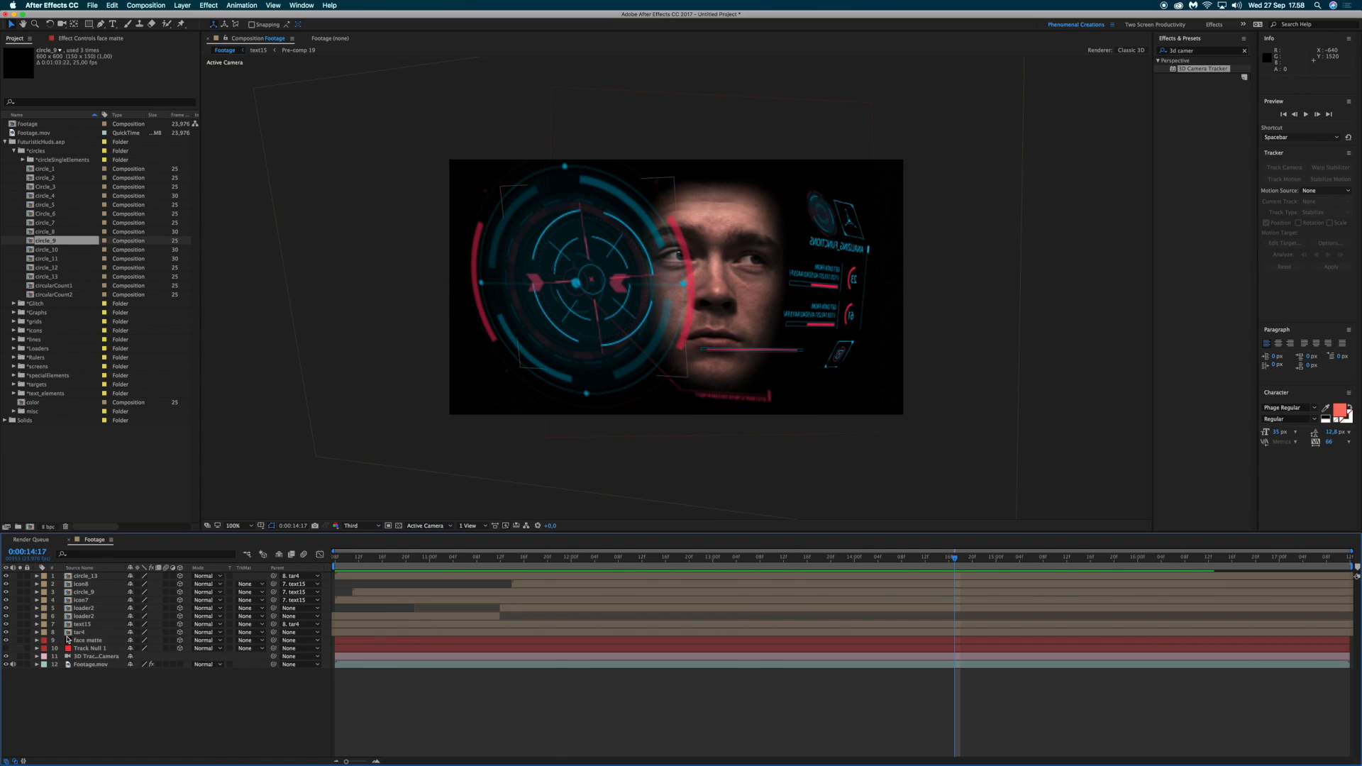
{"action": "left_click", "coordinate": [96, 658]}
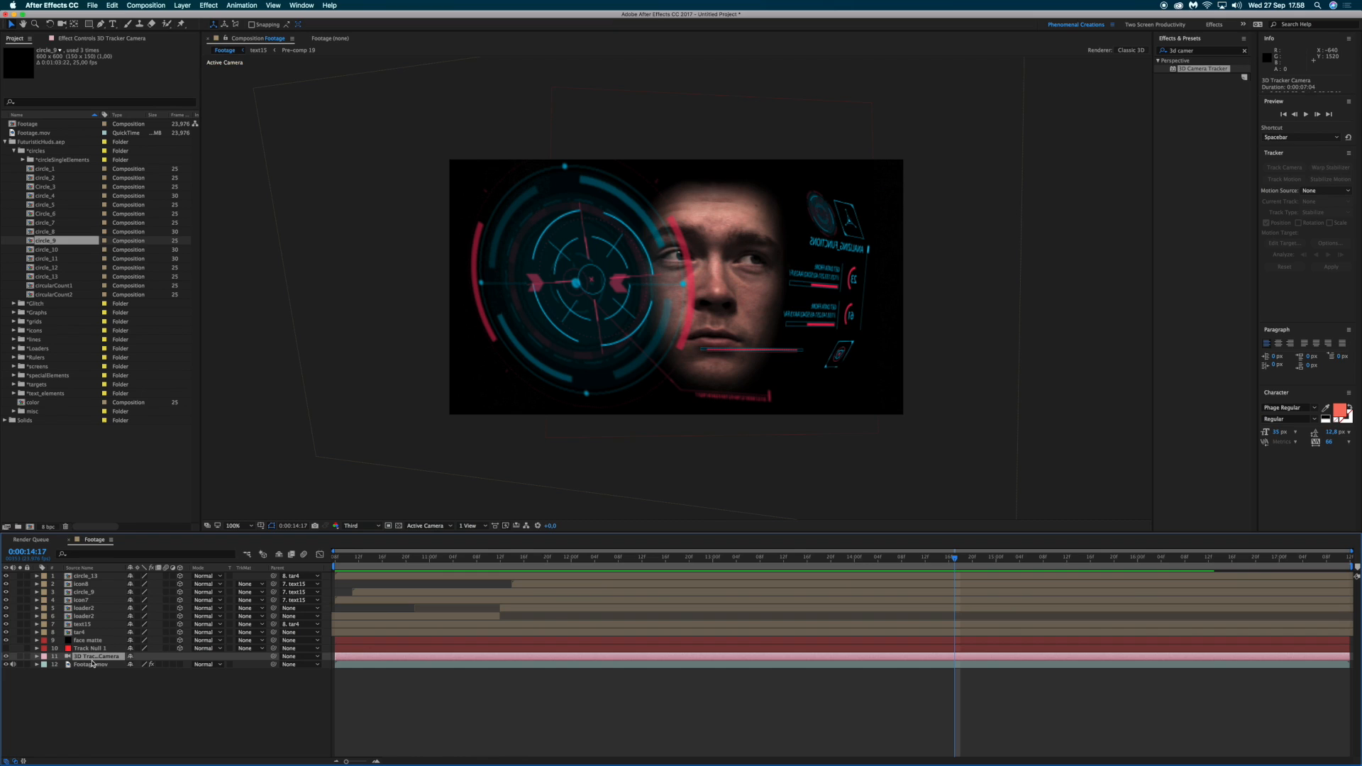
{"action": "key", "text": "super+c"}
Step: Pre-compose the face matte, Track Null 1, 3D Tracker Camera and Footage.mov layers into a composition named MAIN
{"action": "left_click", "coordinate": [87, 641]}
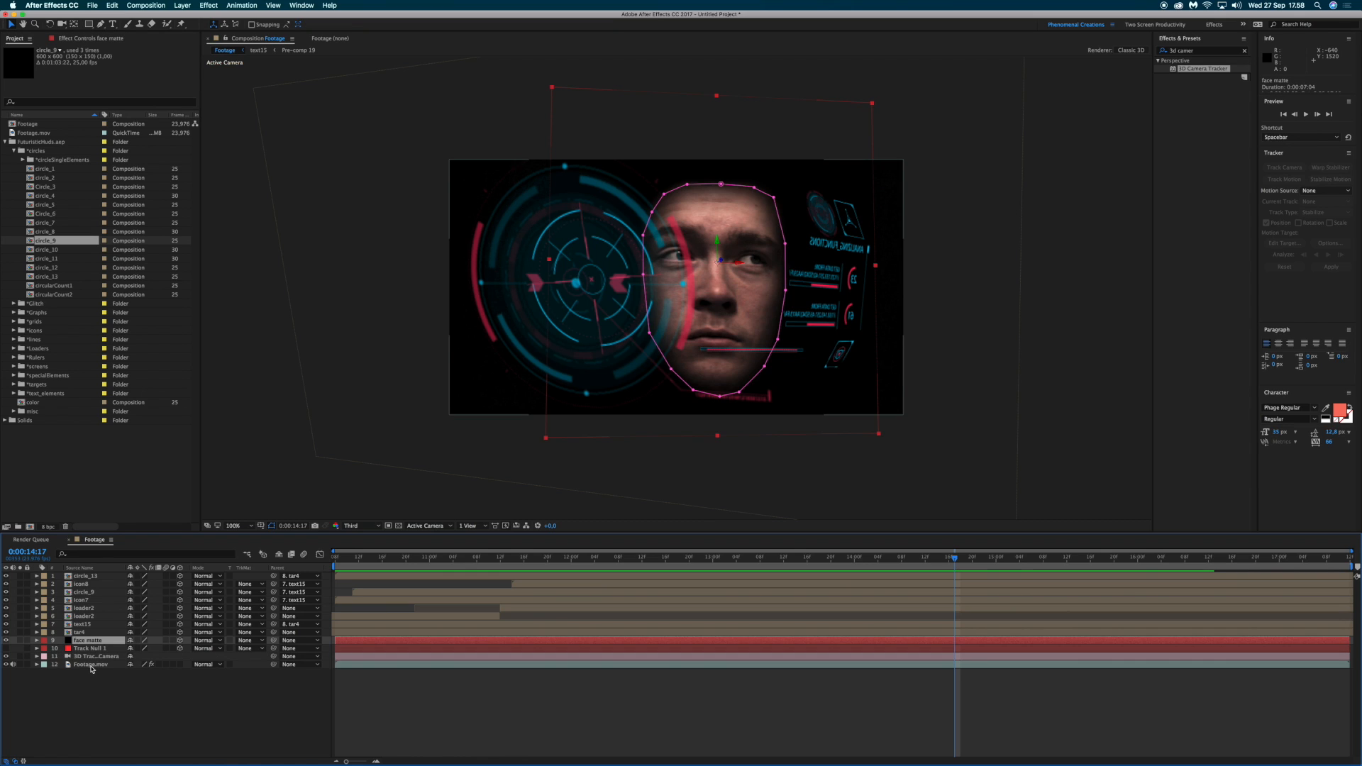
{"action": "left_click", "coordinate": [91, 666], "text": "shift"}
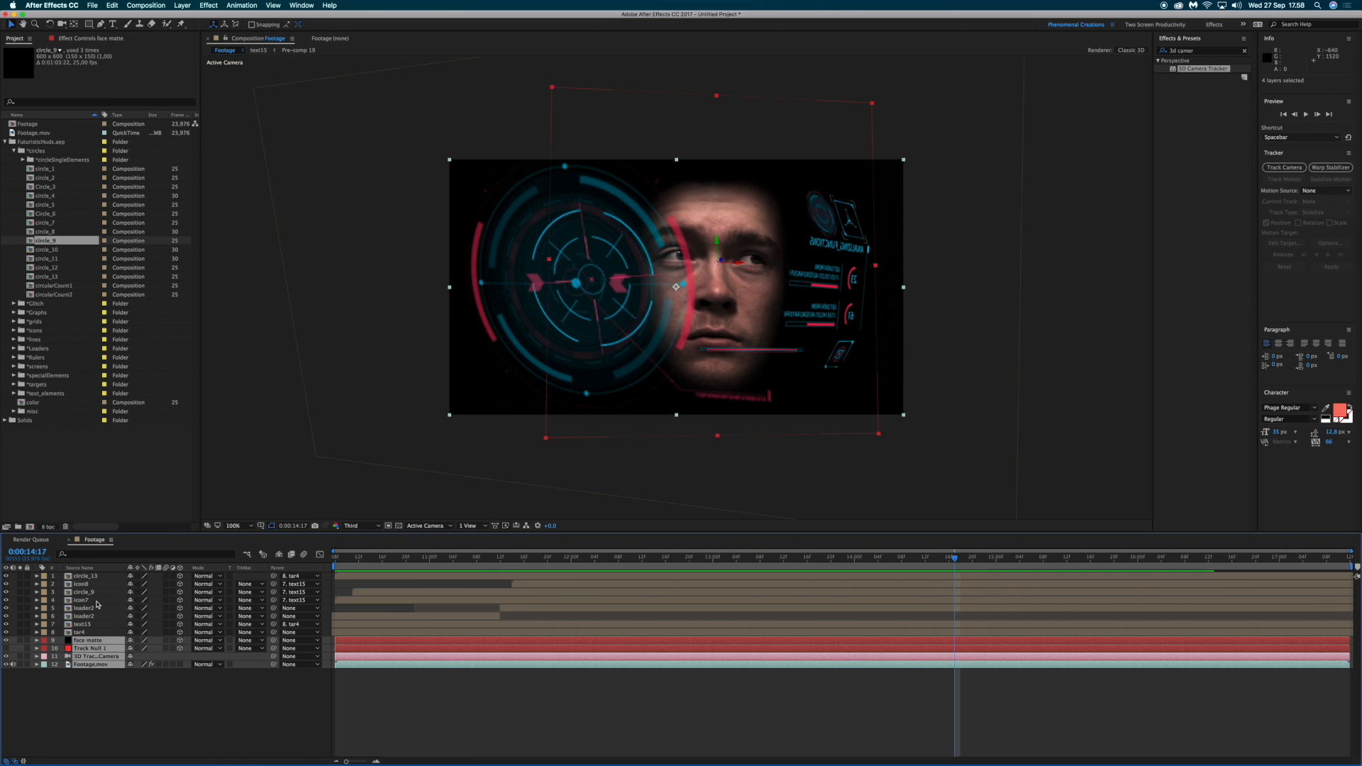
{"action": "key", "text": "super+shift+c"}
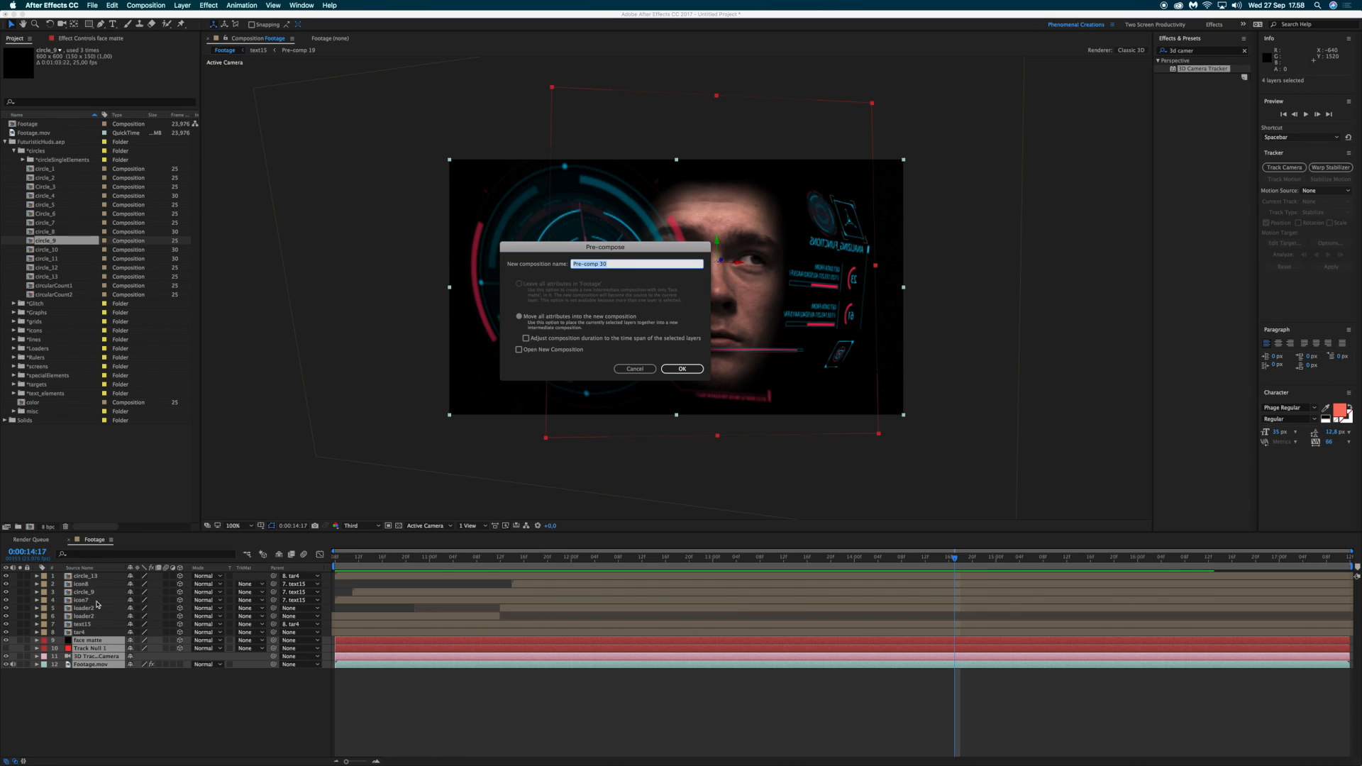
{"action": "type", "text": "MAIN"}
{"action": "key", "text": "Return"}
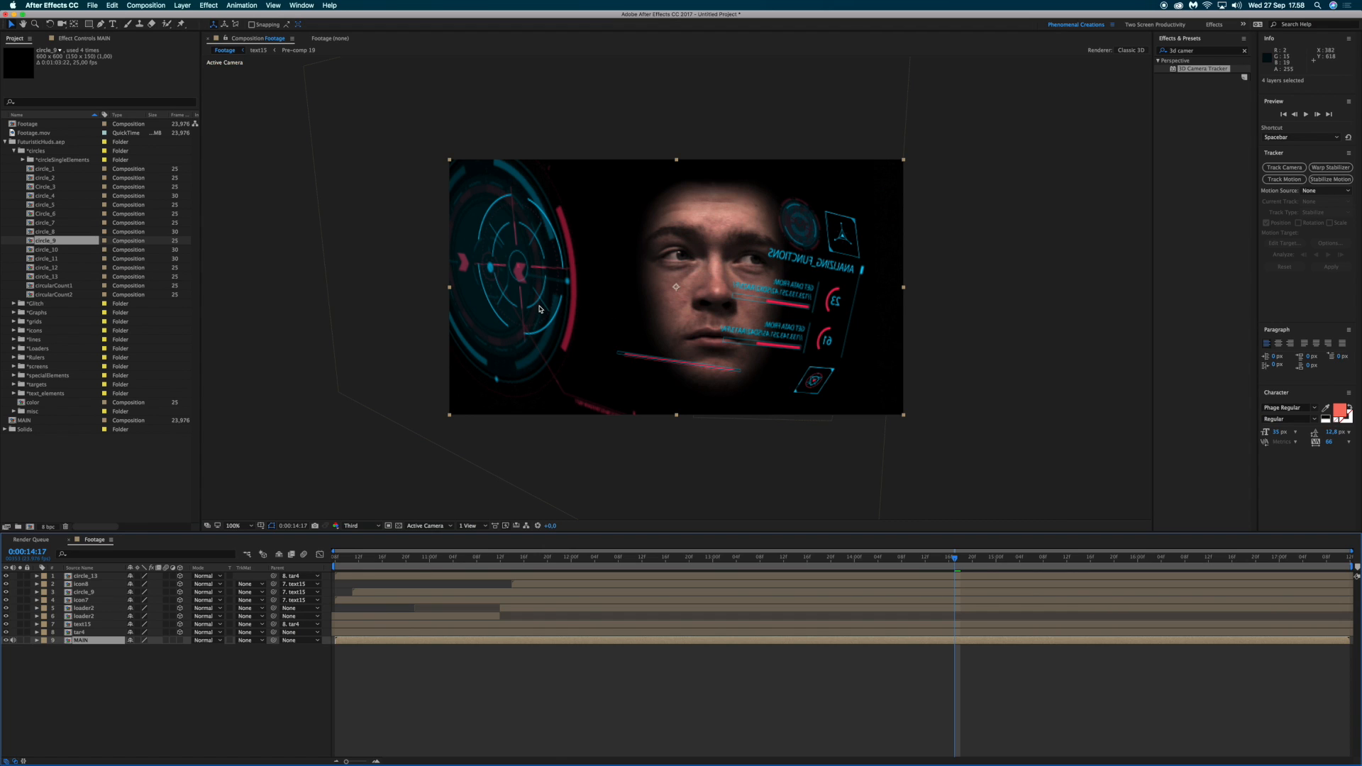
Step: Paste the copied 3D Tracker Camera into the Footage composition and place it below the MAIN layer
{"action": "left_click", "coordinate": [86, 678]}
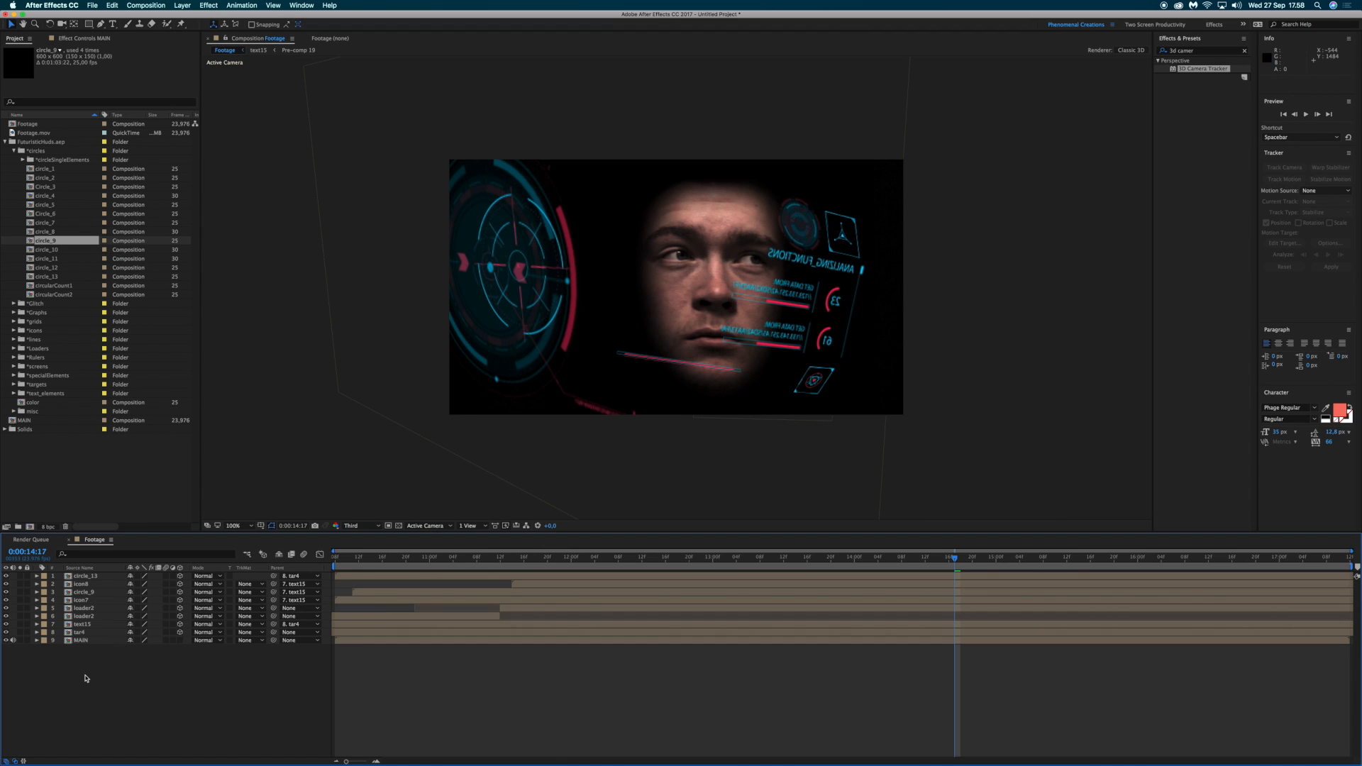
{"action": "key", "text": "super+v"}
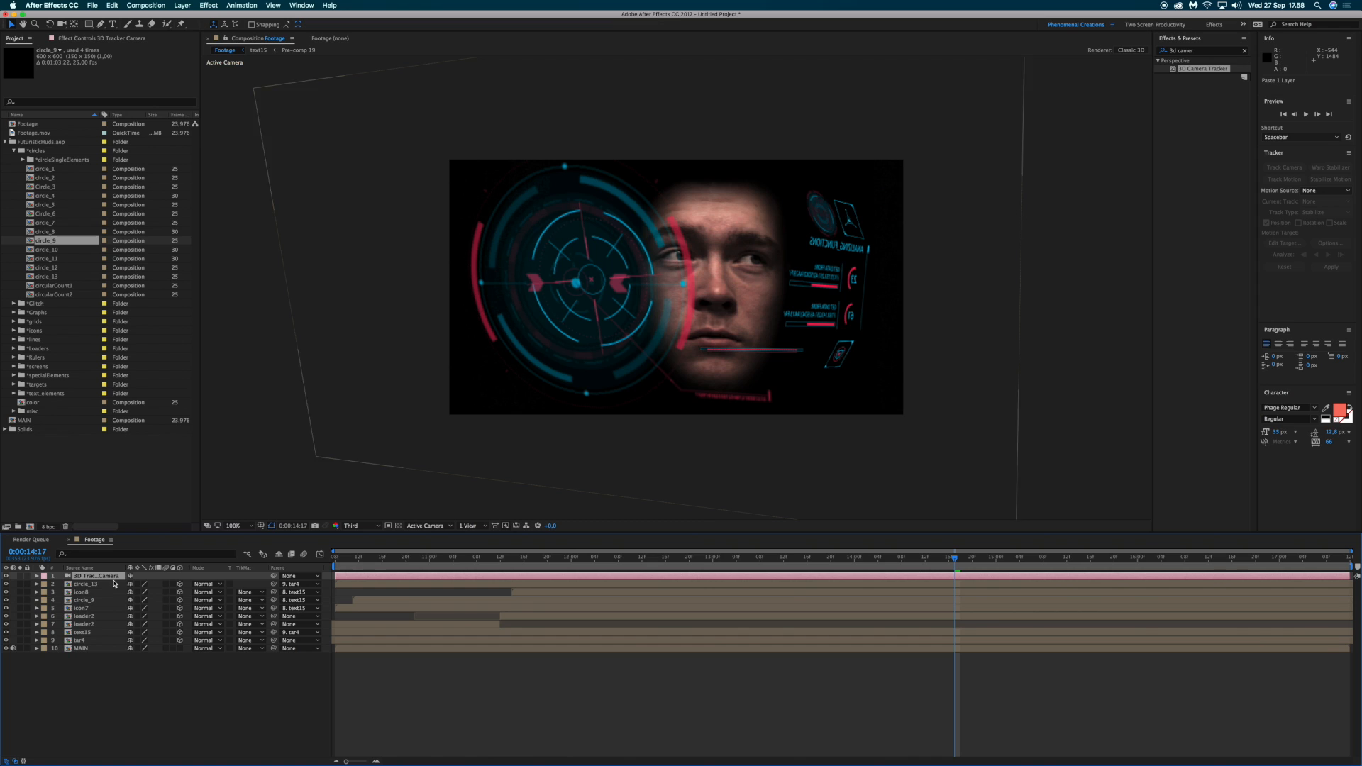
{"action": "left_click_drag", "start_coordinate": [111, 576], "coordinate": [100, 660]}
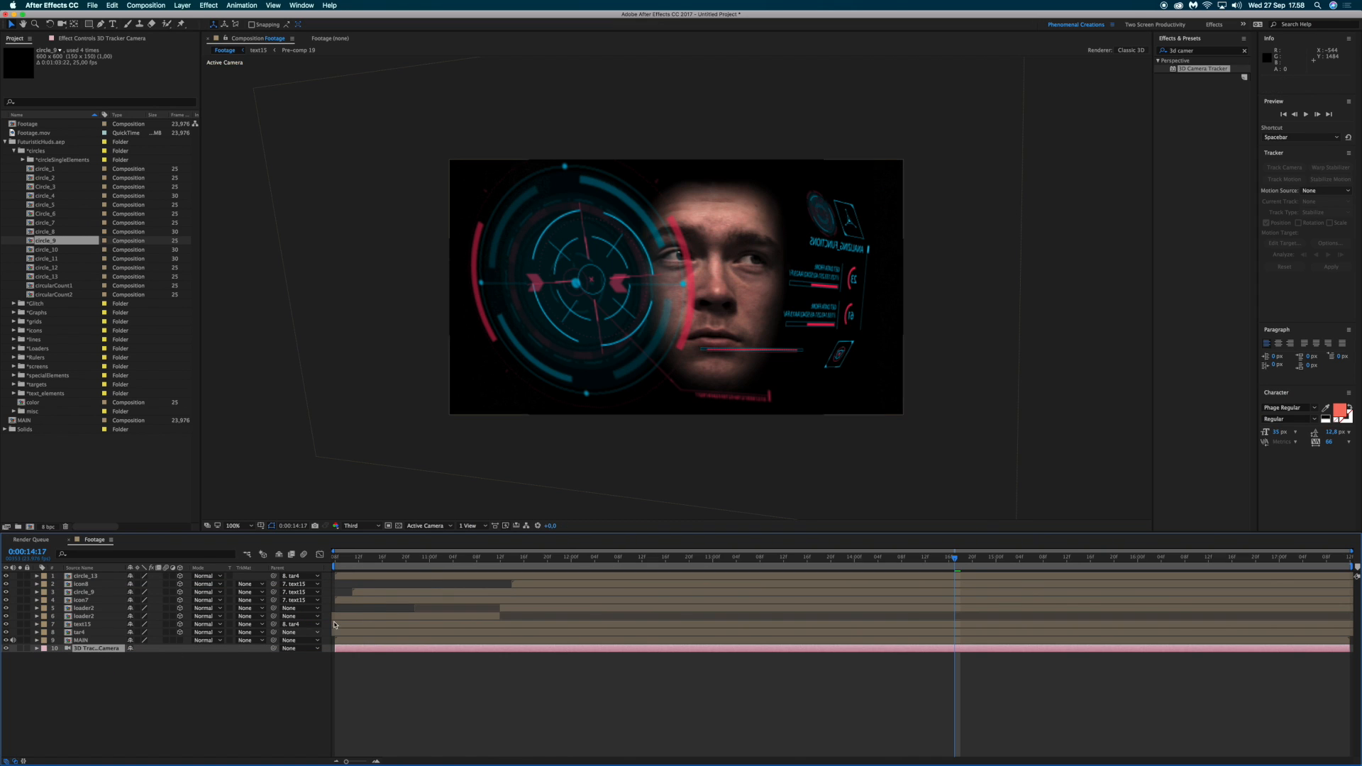
Step: Preview the composition from its start and again from around 0:00:10:14 to check that the HUD elements follow the camera
{"action": "left_click", "coordinate": [336, 559]}
{"action": "key", "text": "space"}
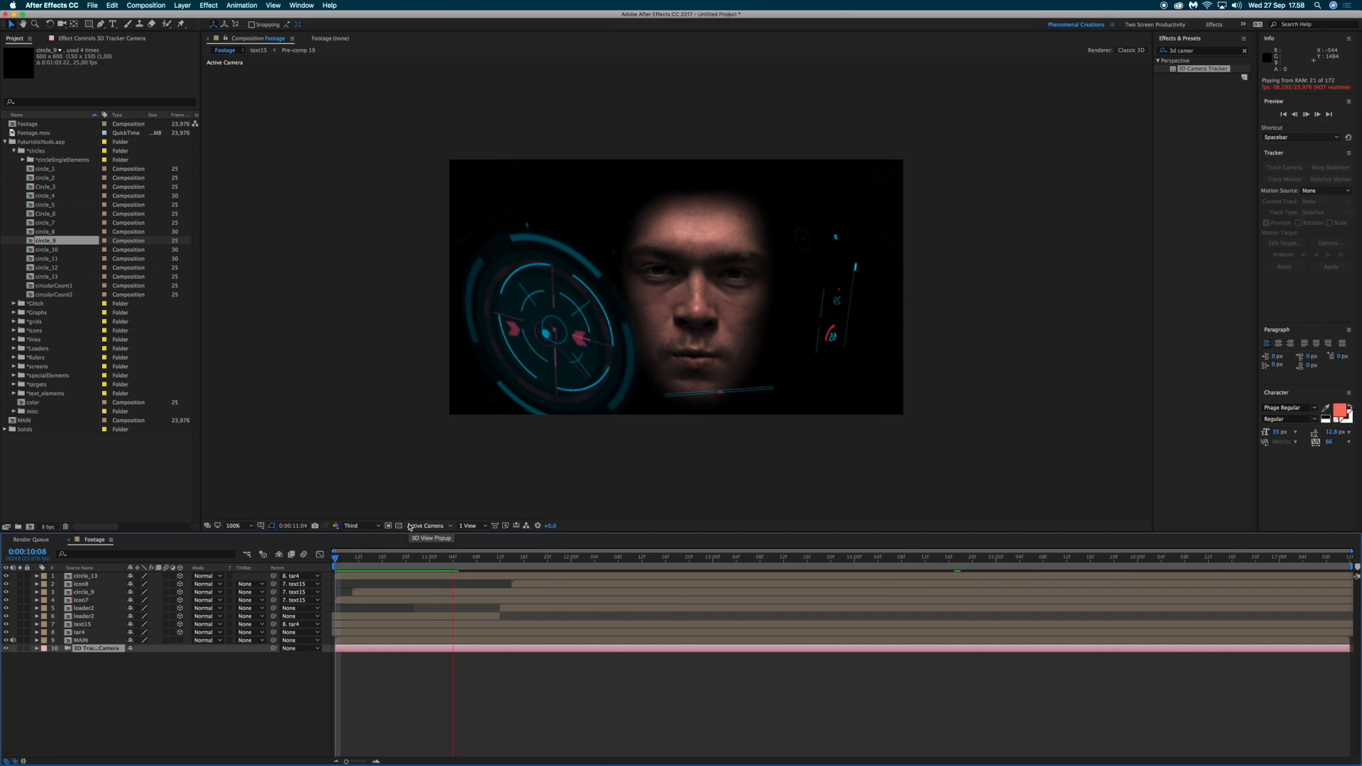
{"action": "key", "text": "space"}
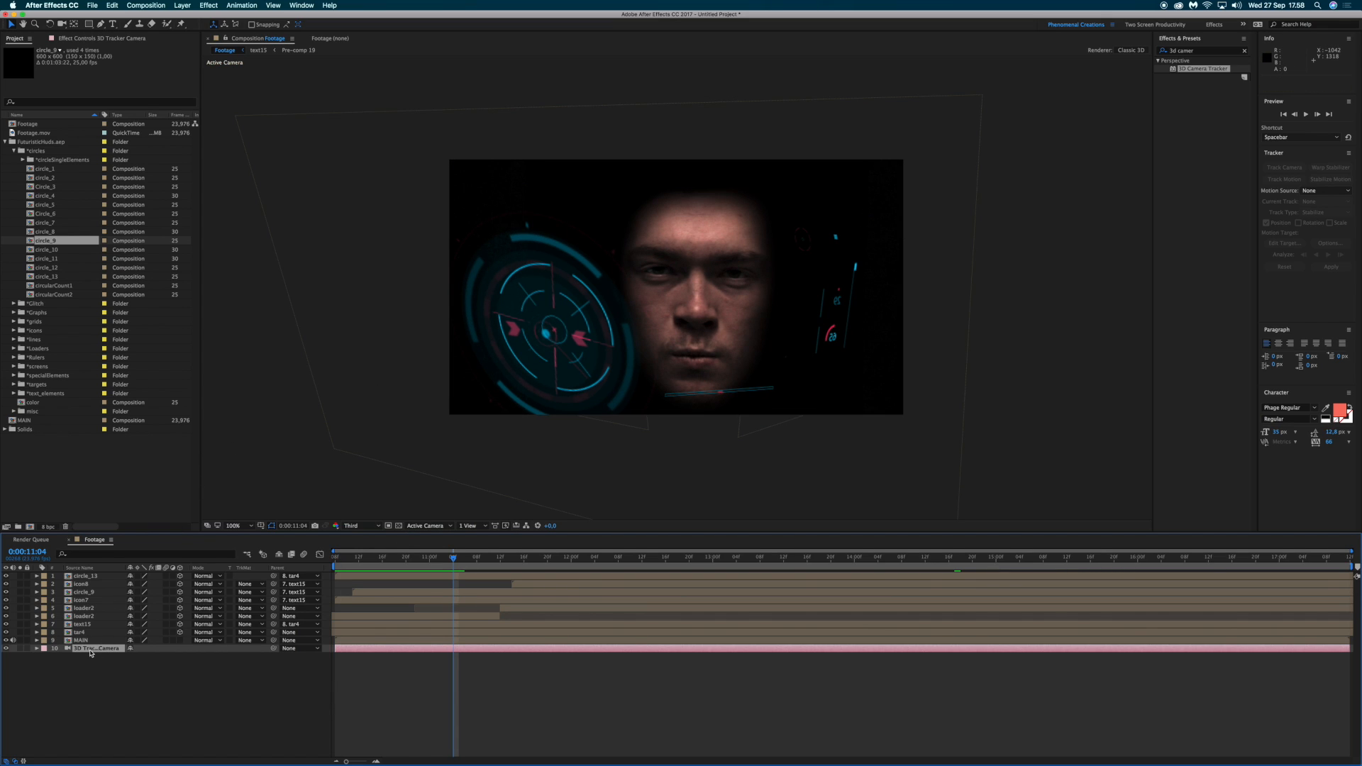
{"action": "left_click", "coordinate": [371, 558]}
{"action": "key", "text": "space"}
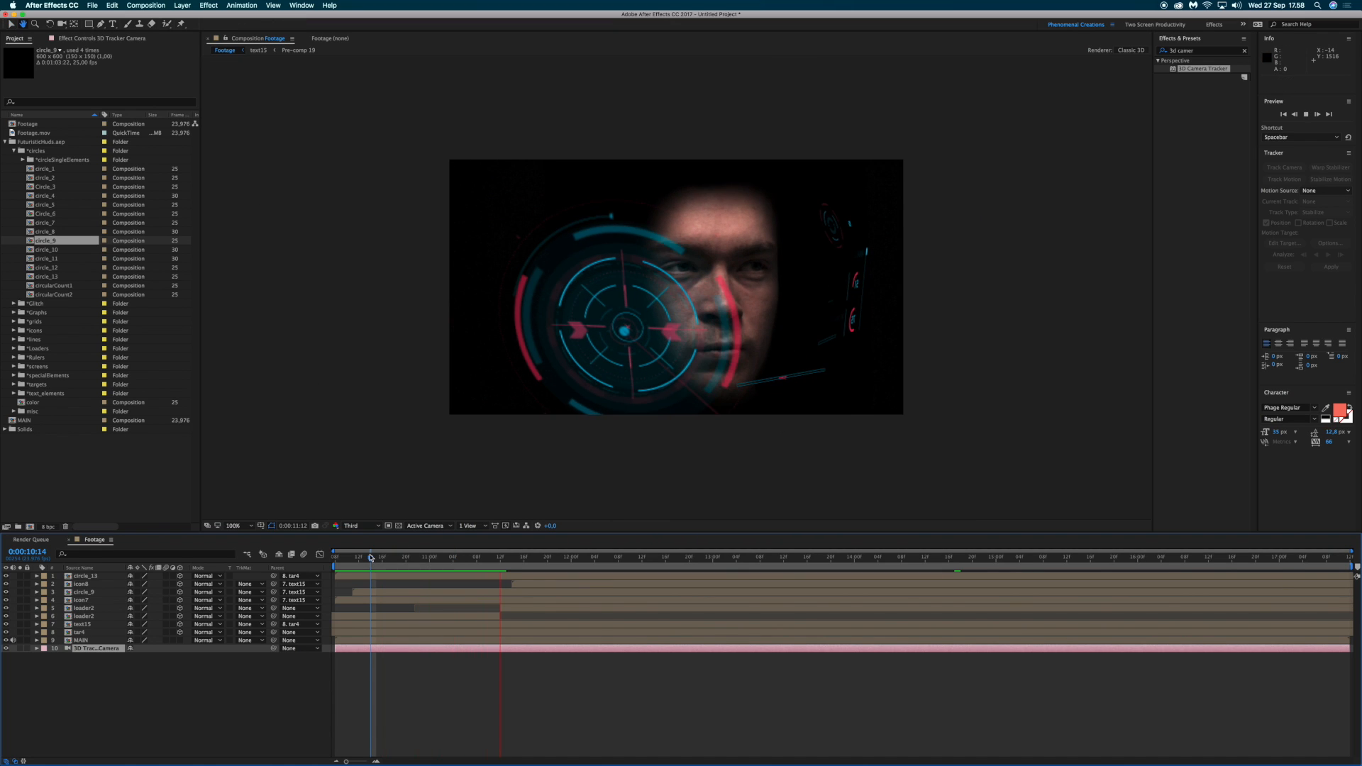
Step: Pre-compose all layers from circle_13 through tar4 as HUD Elements and enable collapse transformations on the new layer
{"action": "left_click", "coordinate": [81, 632]}
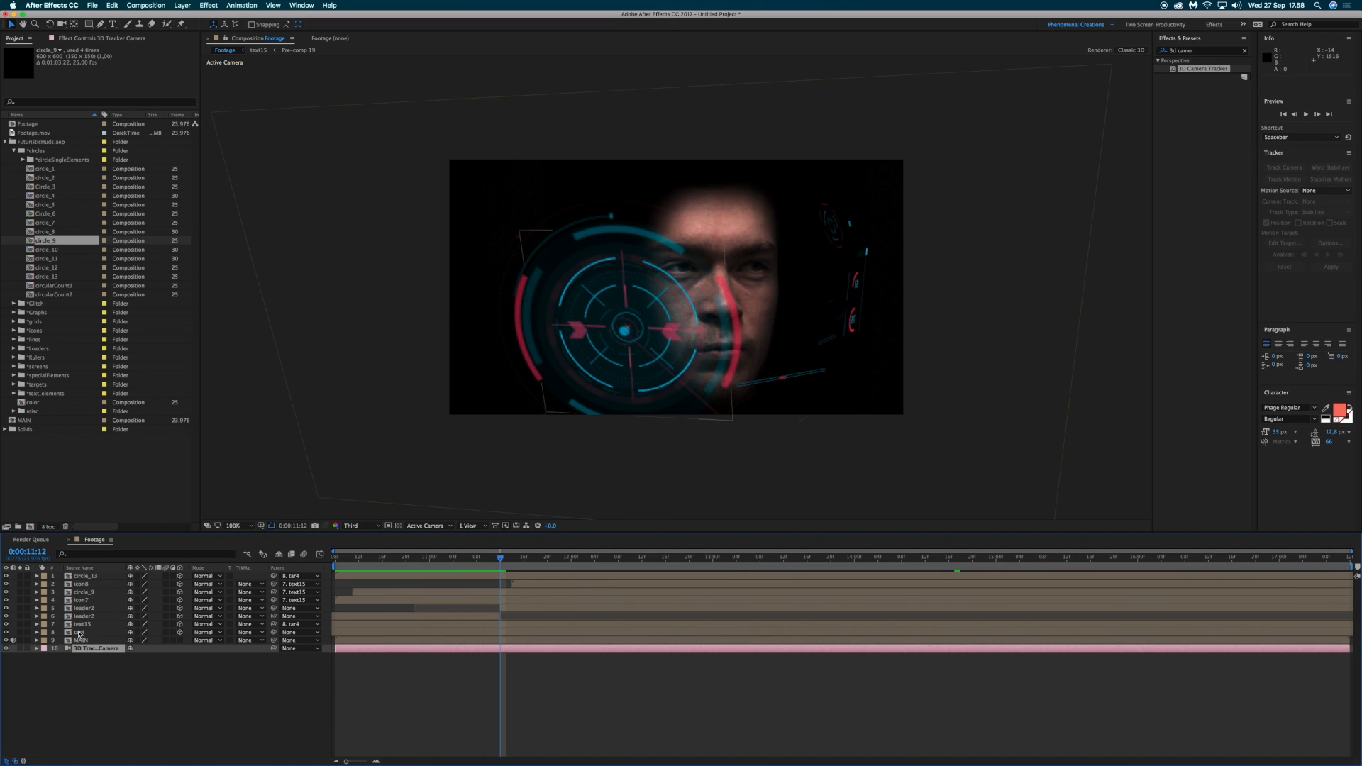
{"action": "left_click", "coordinate": [99, 578], "text": "shift"}
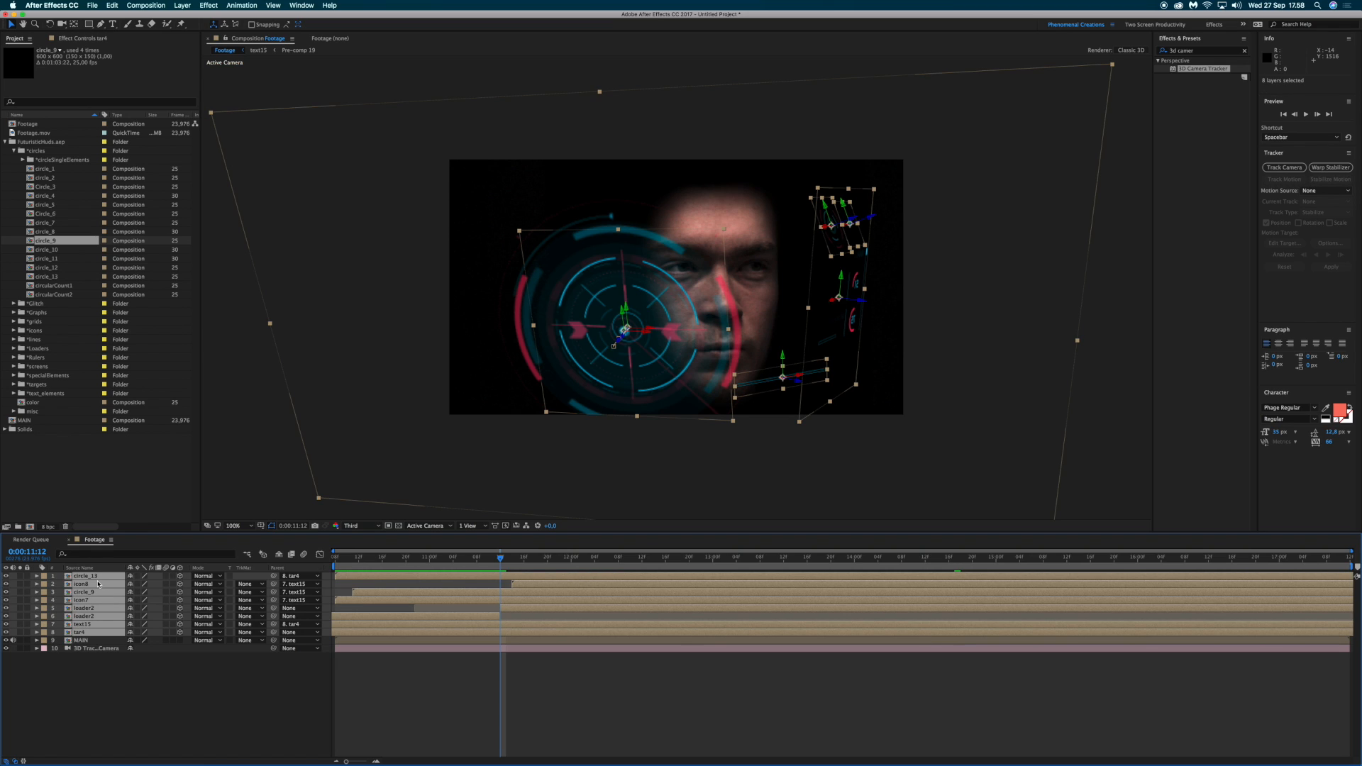
{"action": "key", "text": "super+shift+c"}
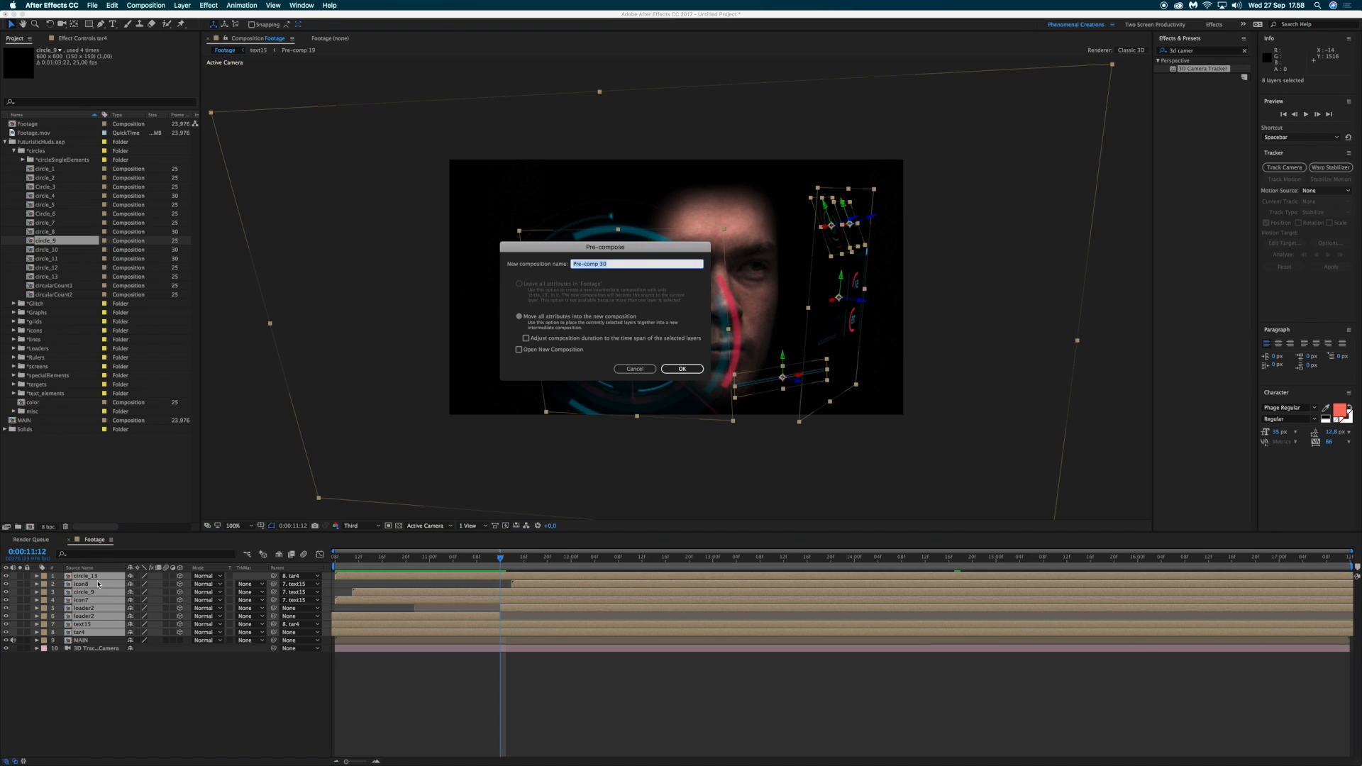
{"action": "type", "text": "HUD Elements"}
{"action": "left_click", "coordinate": [679, 369]}
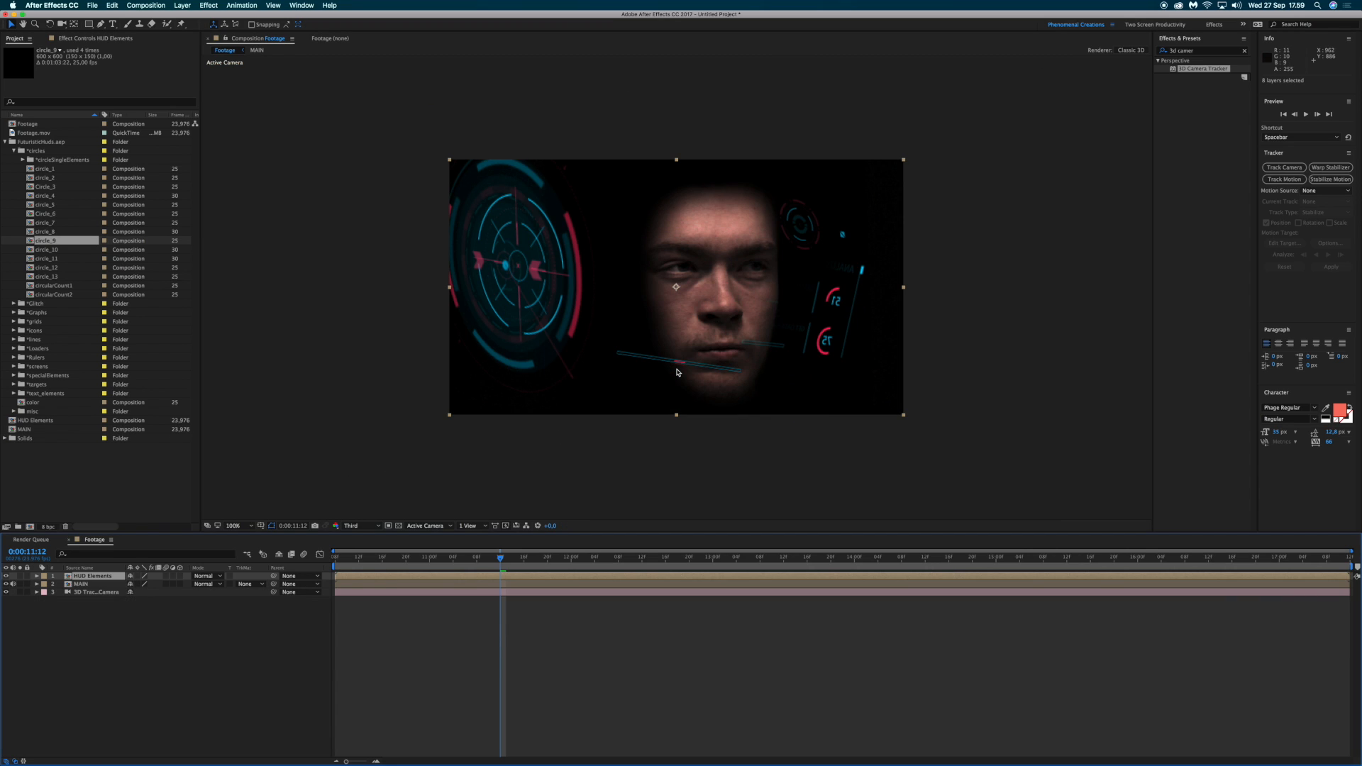
{"action": "left_click", "coordinate": [140, 576]}
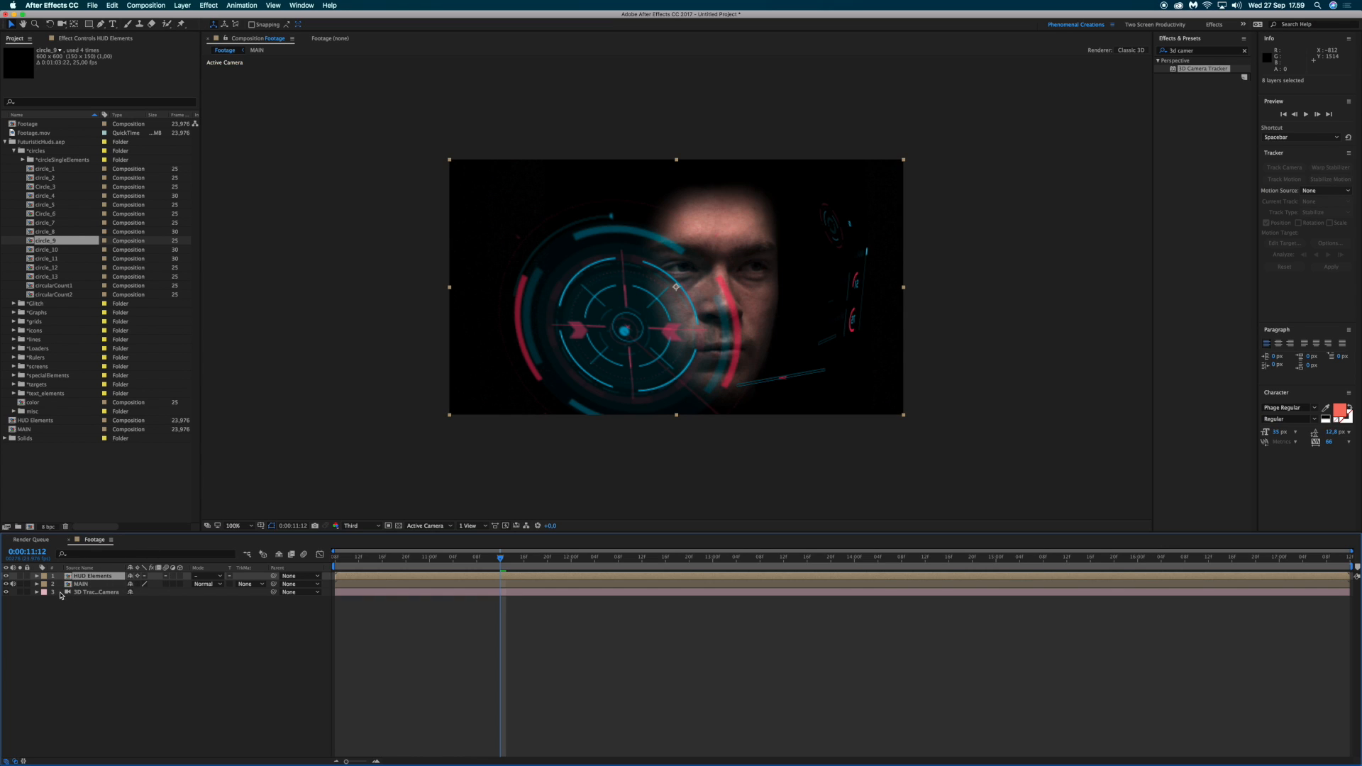
Step: Preview the opening of the composition with the HUD Elements pre-comp following the tracked camera
{"action": "left_click", "coordinate": [336, 560]}
{"action": "key", "text": "space"}
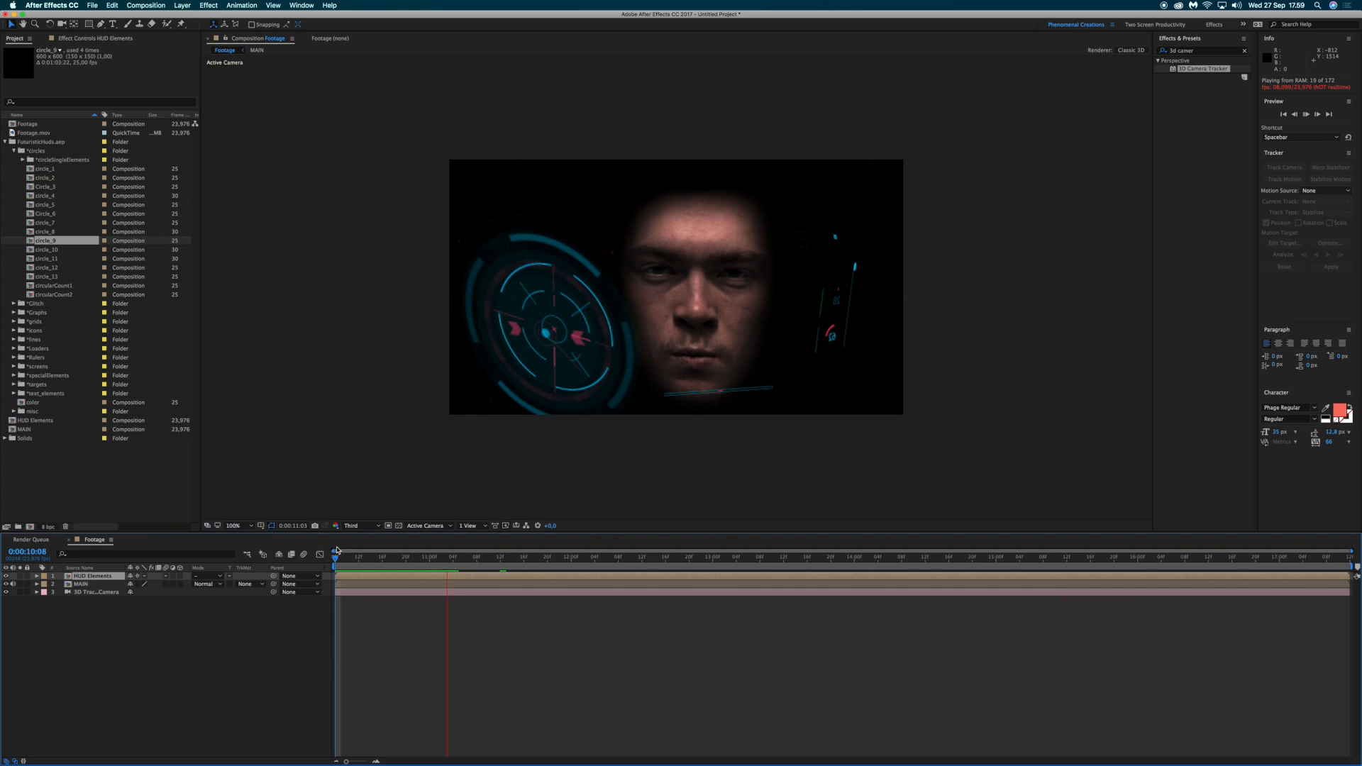
{"action": "key", "text": "space"}
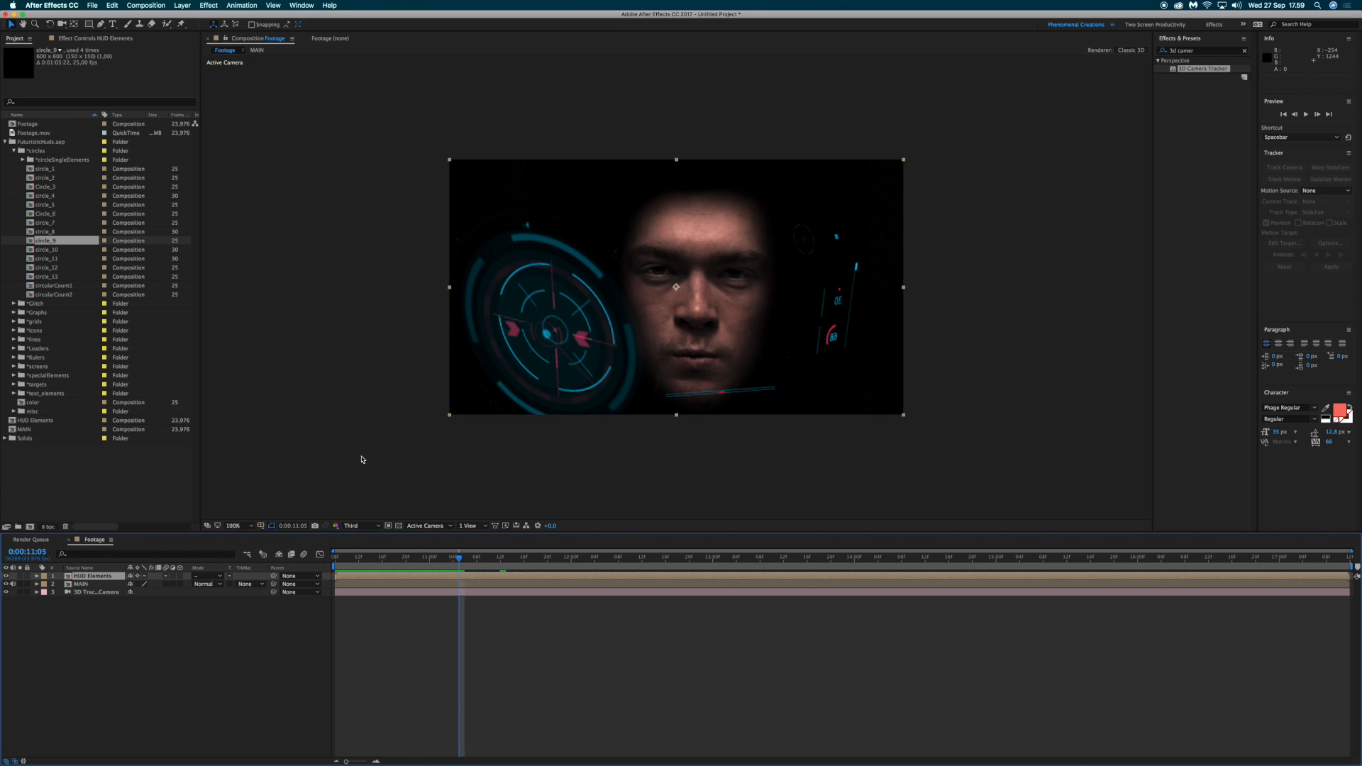
Step: Move to 0:00:12:18 and apply the Stylize Glow effect to the HUD Elements layer
{"action": "left_click", "coordinate": [87, 583]}
{"action": "left_click", "coordinate": [86, 578]}
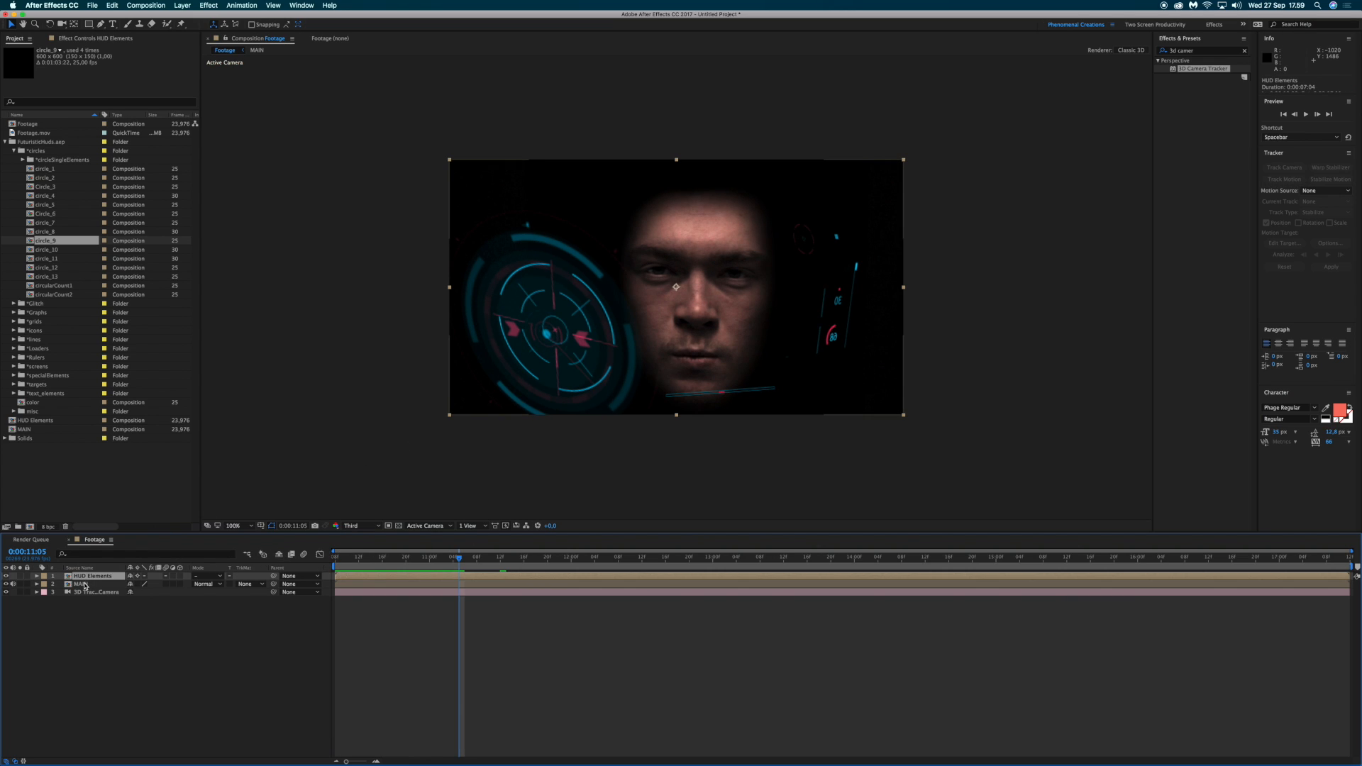
{"action": "left_click", "coordinate": [86, 584]}
{"action": "left_click", "coordinate": [86, 576]}
{"action": "left_click_drag", "start_coordinate": [354, 558], "coordinate": [676, 538]}
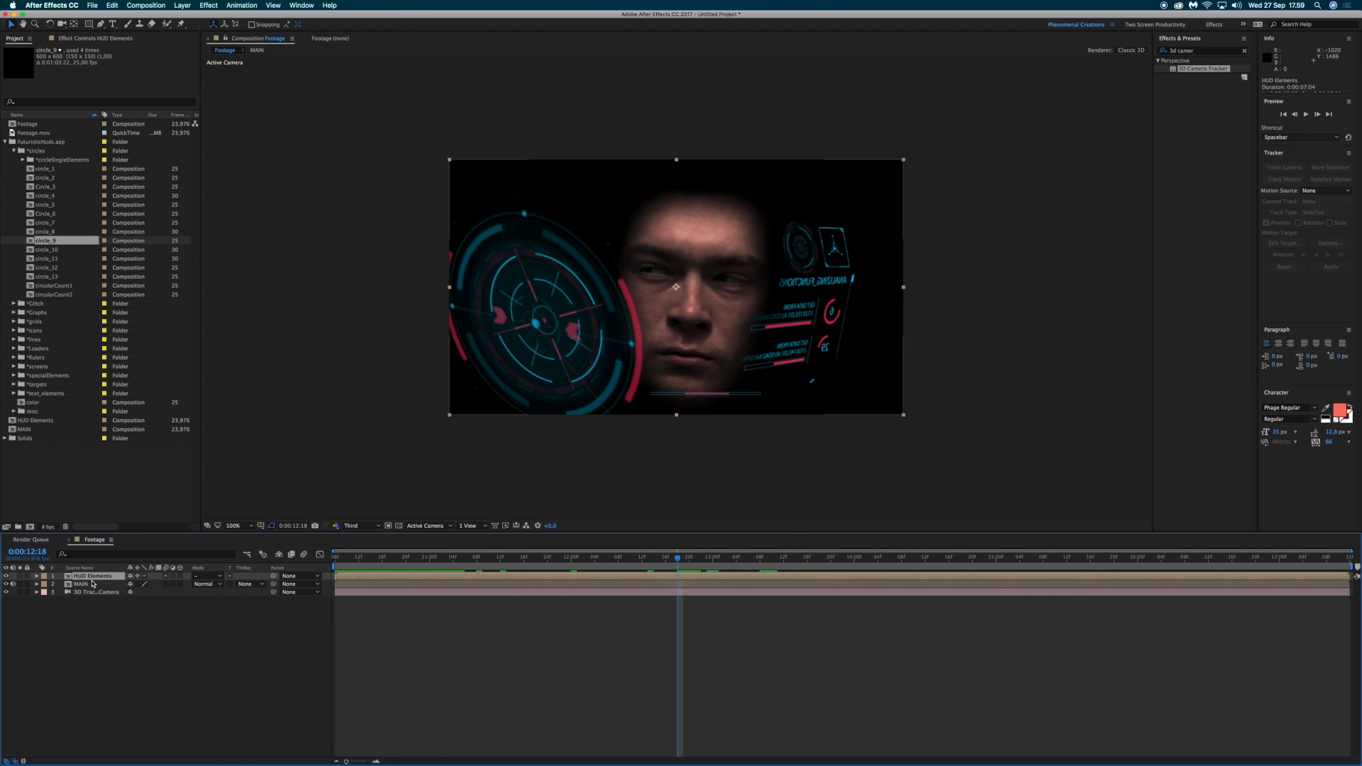
{"action": "left_click", "coordinate": [1209, 51]}
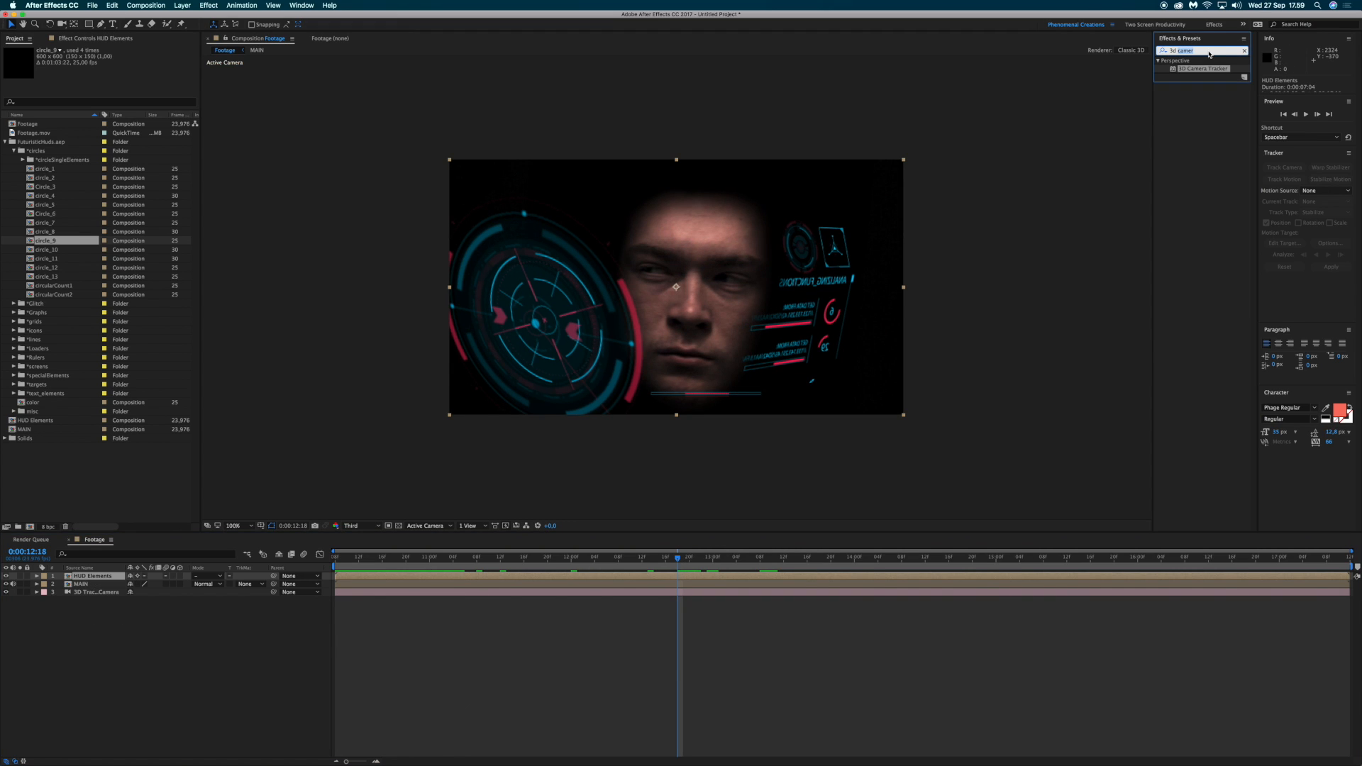
{"action": "type", "text": "glow"}
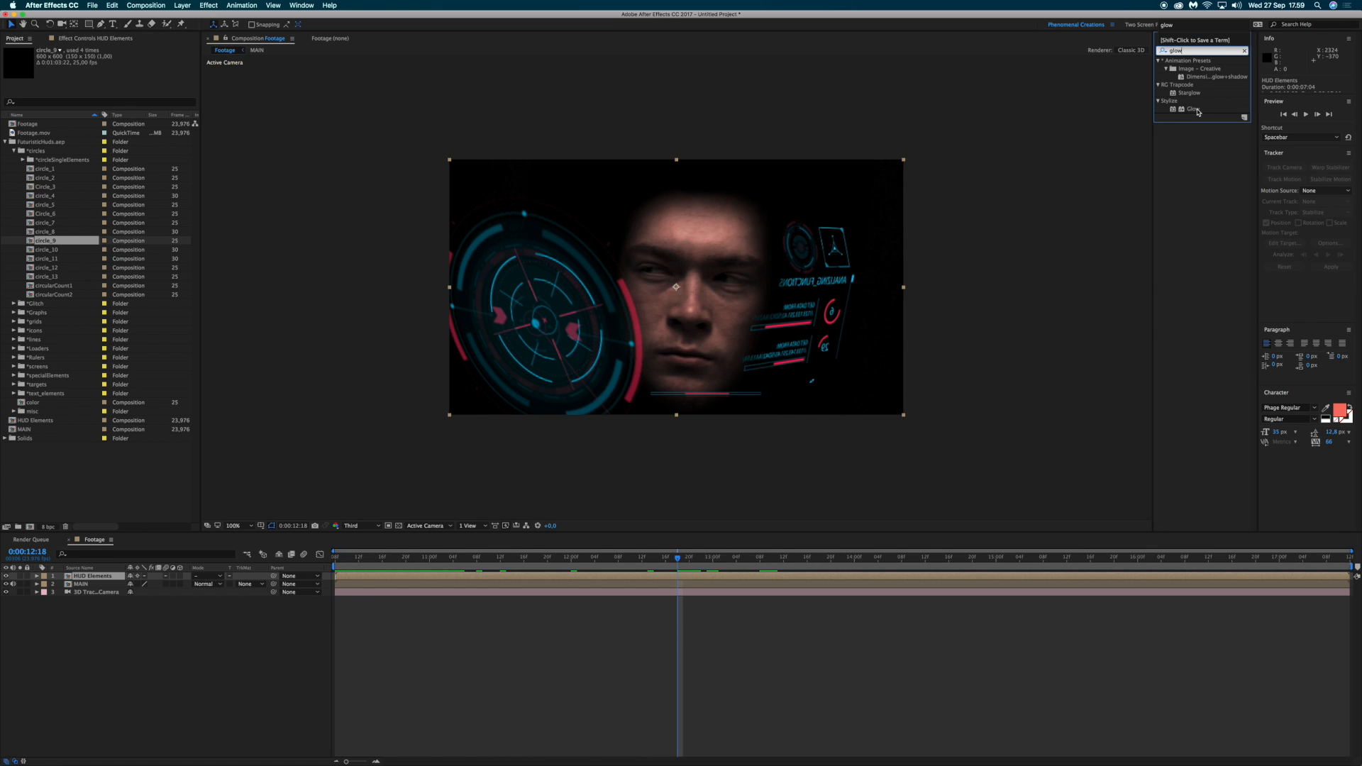
{"action": "left_click_drag", "start_coordinate": [1198, 111], "coordinate": [674, 291]}
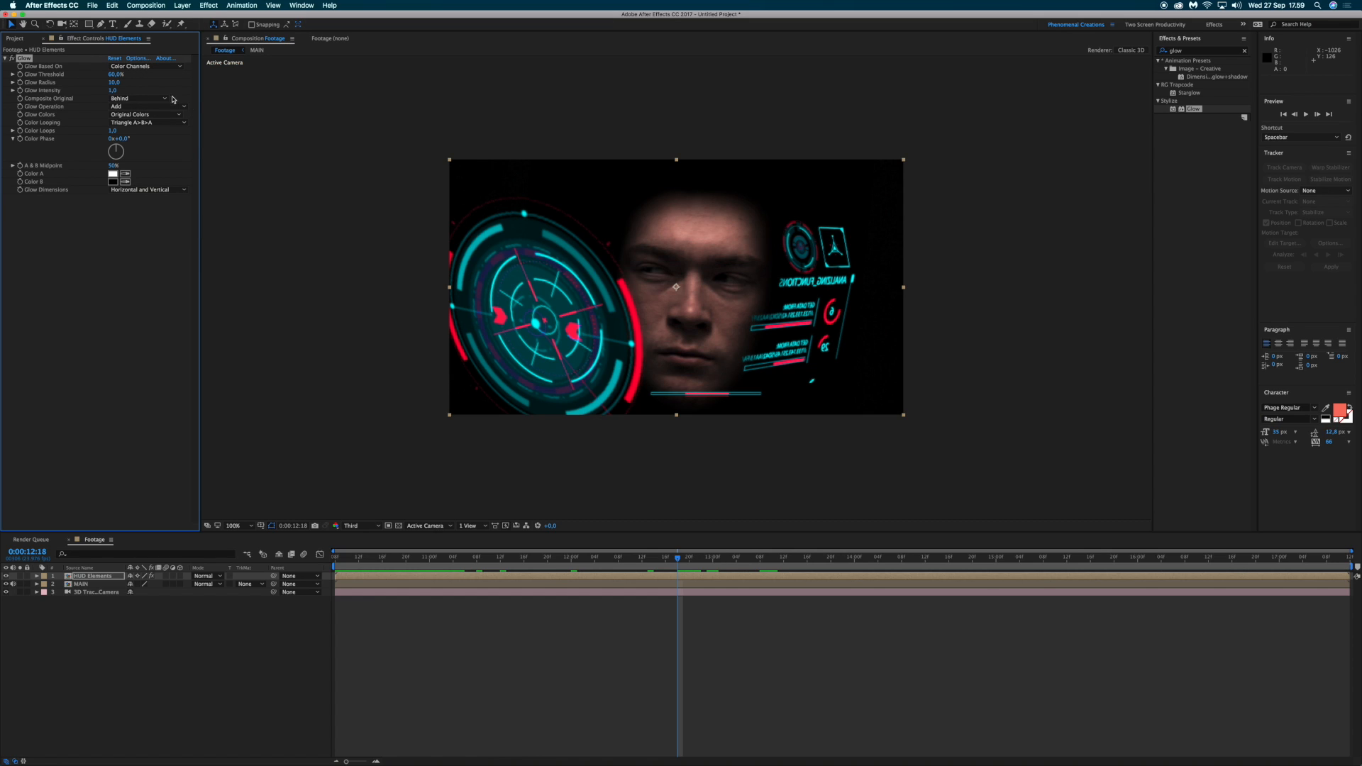
Step: Set the Glow effect's threshold to 75%, its radius to 520 and its intensity to 1.4
{"action": "left_click", "coordinate": [114, 74]}
{"action": "key", "text": "Return"}
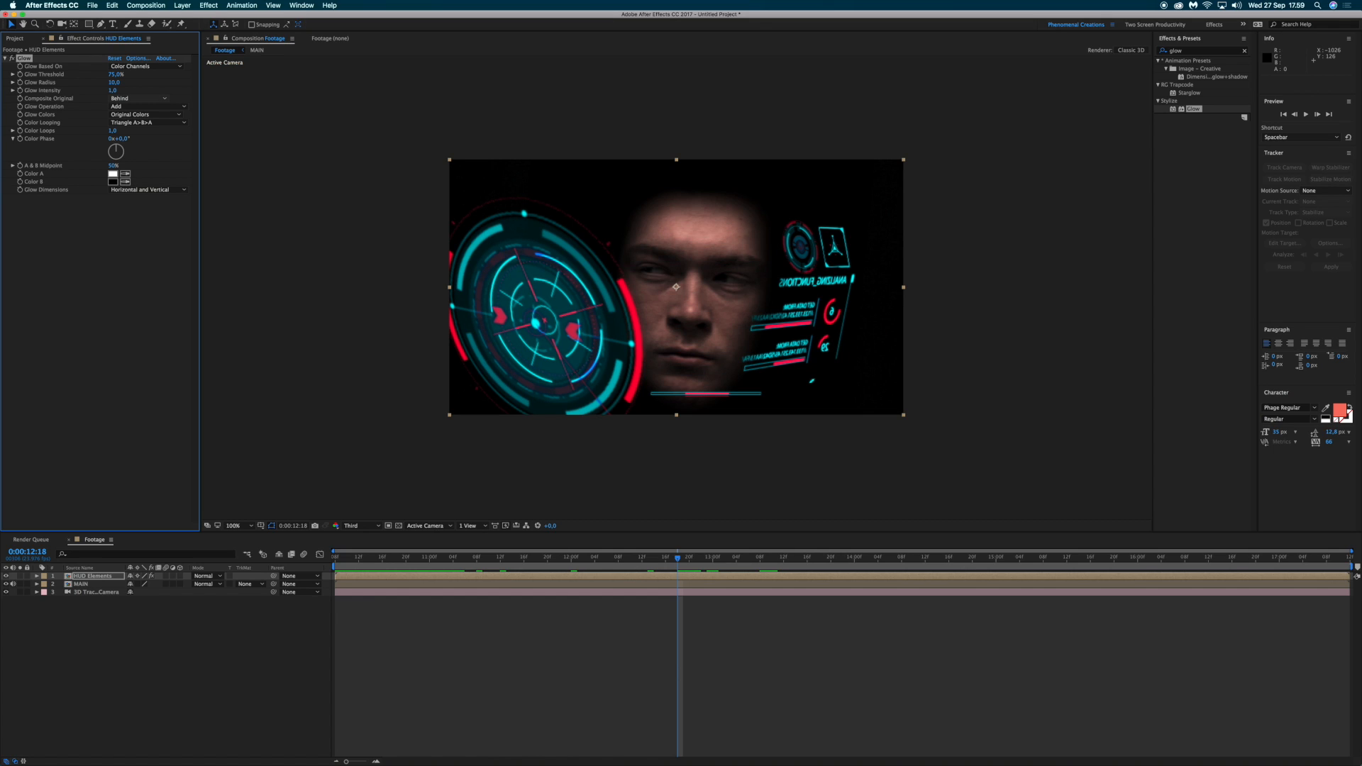
{"action": "left_click", "coordinate": [114, 83]}
{"action": "type", "text": "520"}
{"action": "key", "text": "Return"}
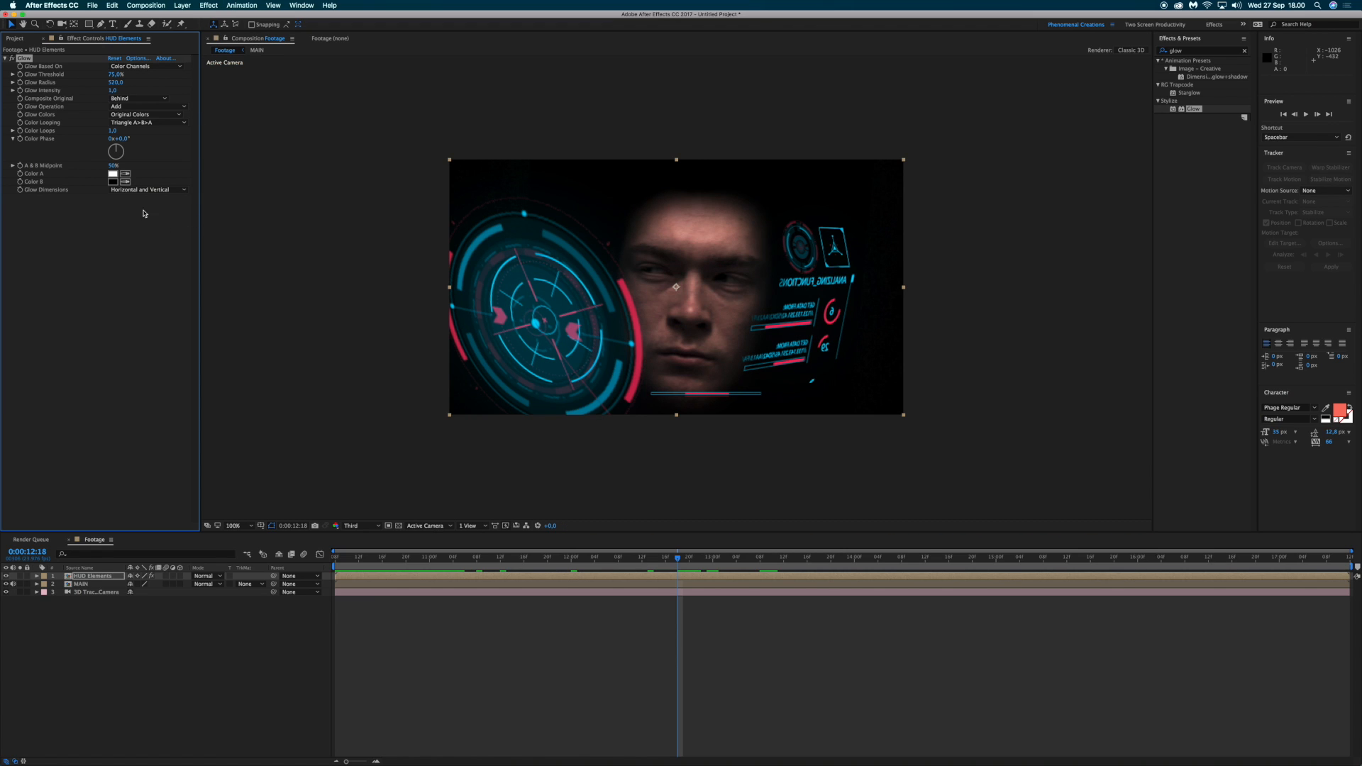
{"action": "left_click", "coordinate": [113, 91]}
{"action": "type", "text": "1"}
{"action": "key", "text": "Return"}
Step: Toggle the Glow effect off and on to compare the HUD elements with and without it
{"action": "left_click", "coordinate": [13, 59]}
{"action": "left_click", "coordinate": [13, 59]}
{"action": "left_click", "coordinate": [13, 59]}
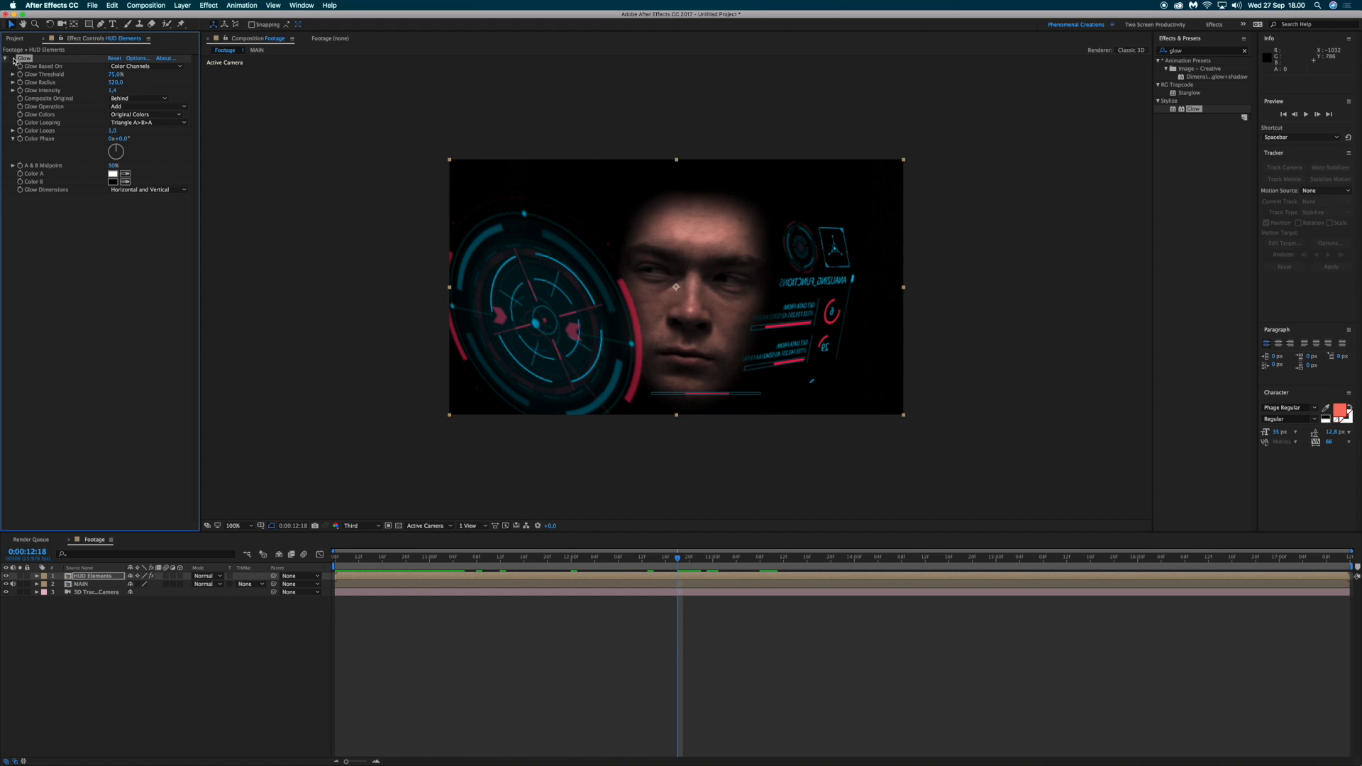
{"action": "left_click", "coordinate": [12, 59]}
{"action": "left_click", "coordinate": [13, 59]}
{"action": "left_click", "coordinate": [13, 59]}
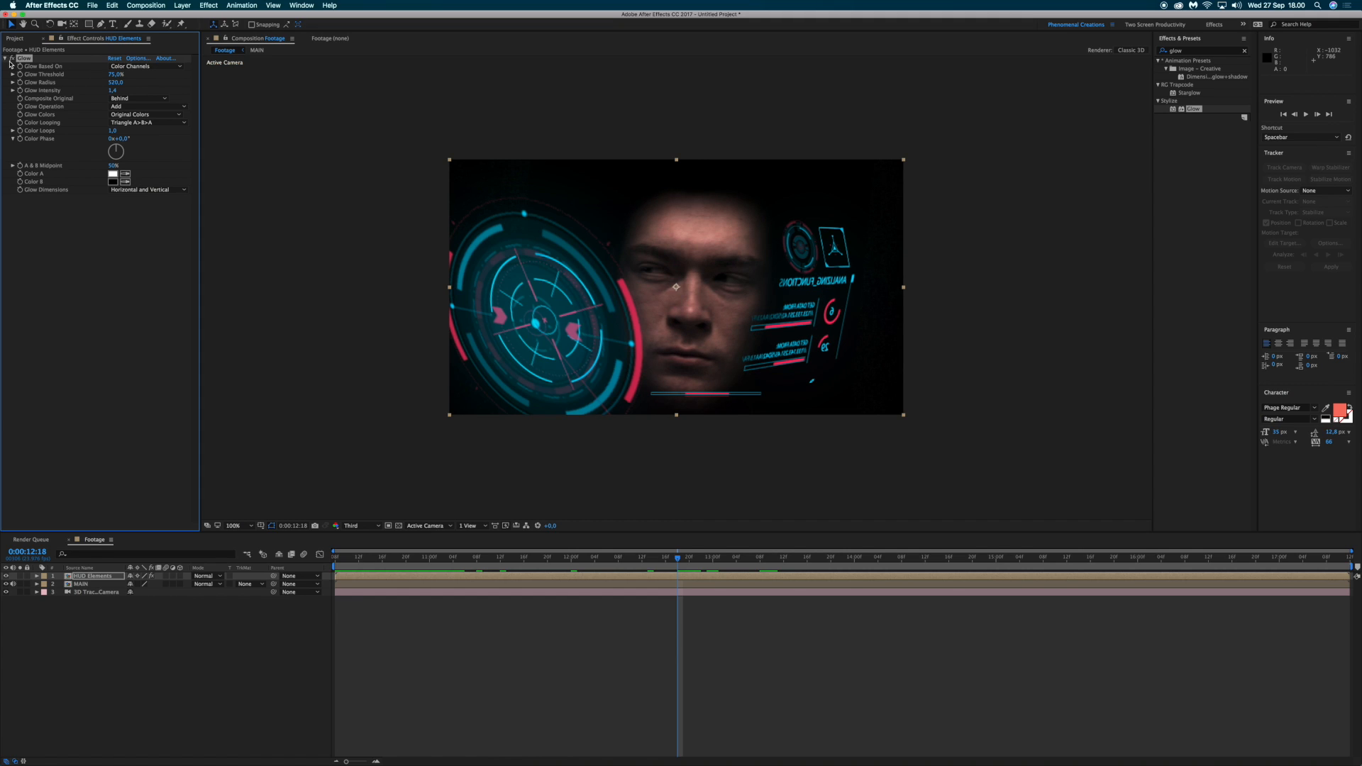
Step: Duplicate the Glow effect on HUD Elements and set the copy's threshold to 98% and its radius to 150
{"action": "key", "text": "super+d"}
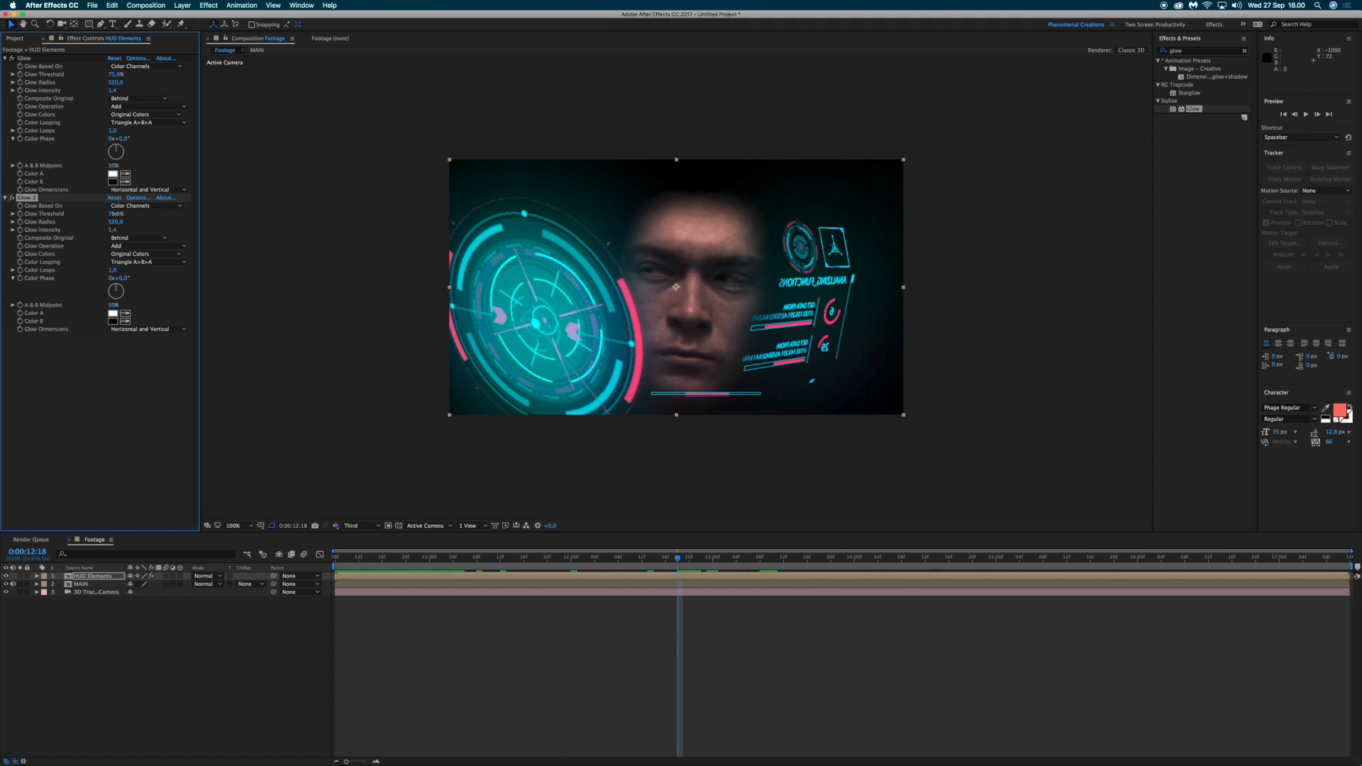
{"action": "left_click", "coordinate": [117, 214]}
{"action": "key", "text": "Return"}
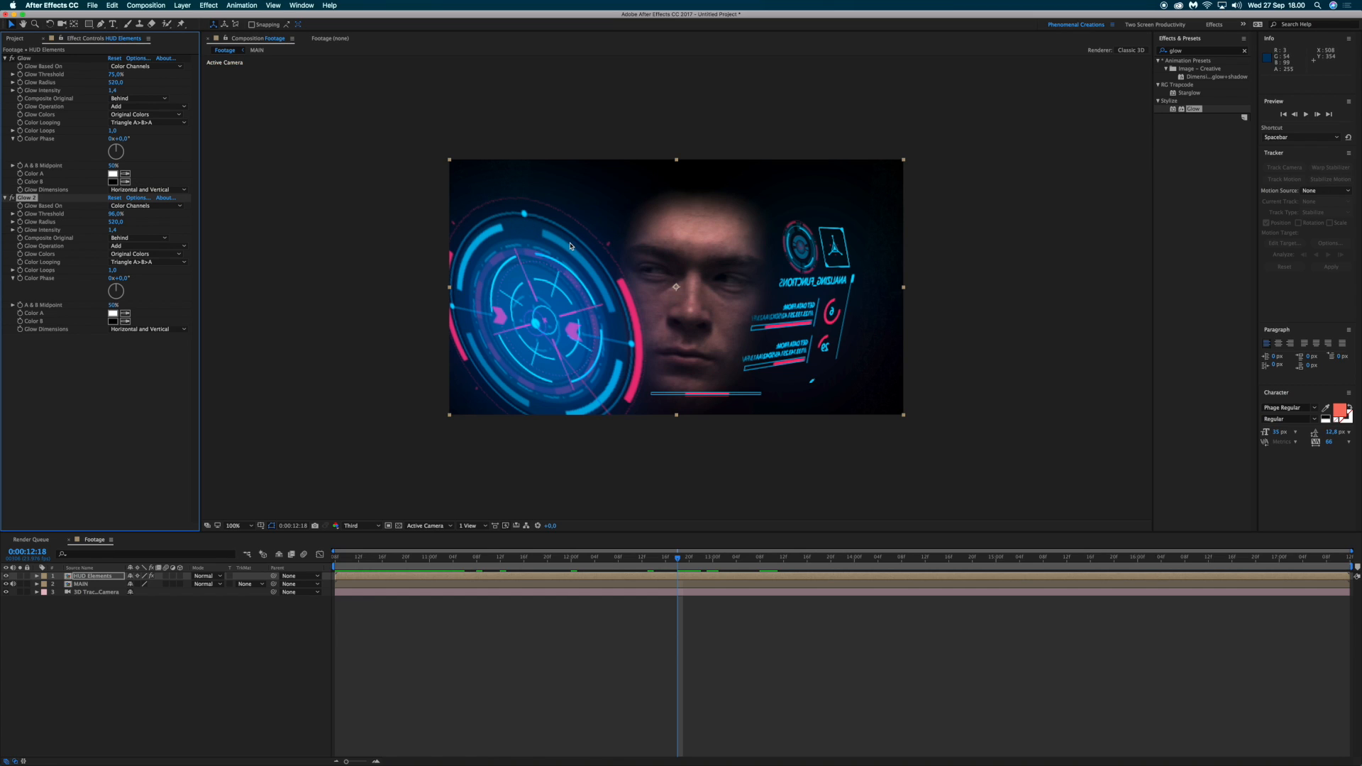
{"action": "left_click", "coordinate": [115, 222]}
{"action": "type", "text": "150"}
{"action": "key", "text": "Return"}
{"action": "left_click", "coordinate": [112, 416]}
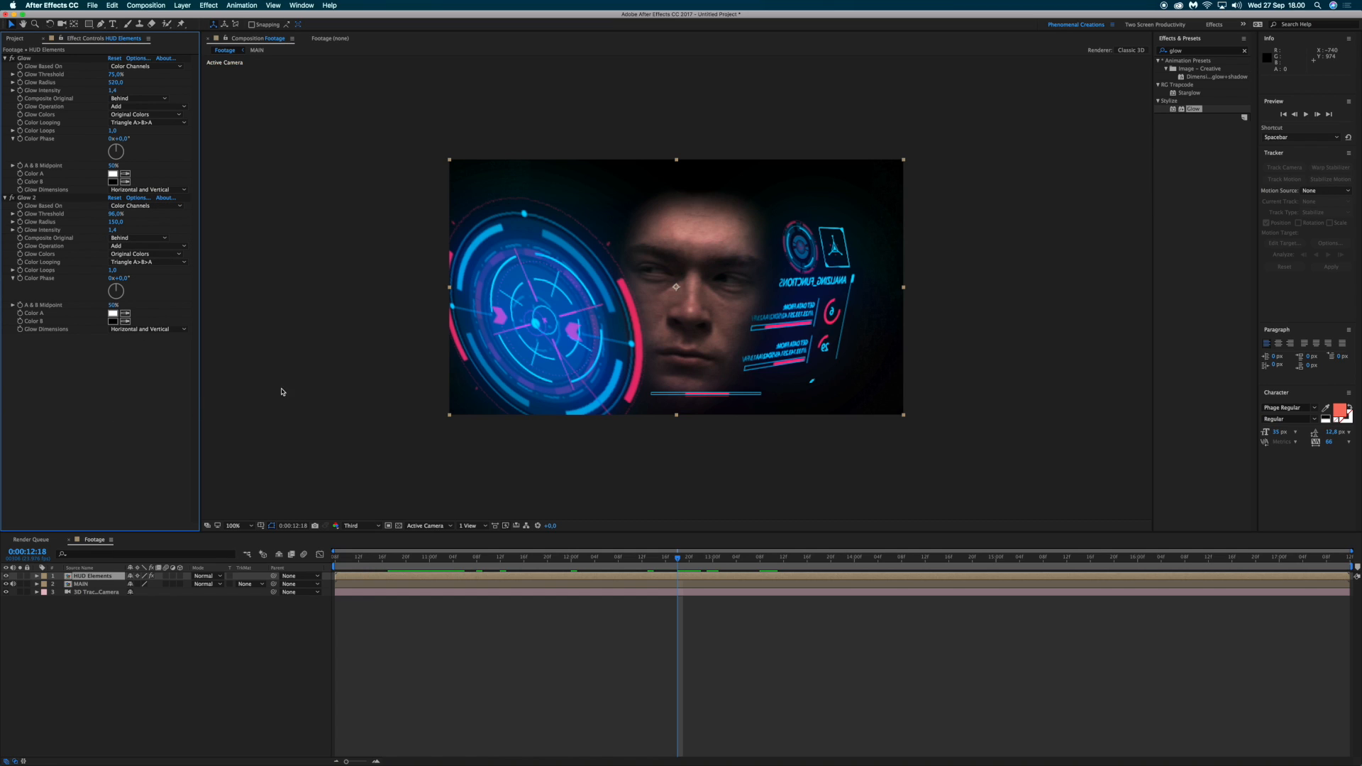
{"action": "left_click", "coordinate": [6, 576]}
{"action": "left_click", "coordinate": [7, 576]}
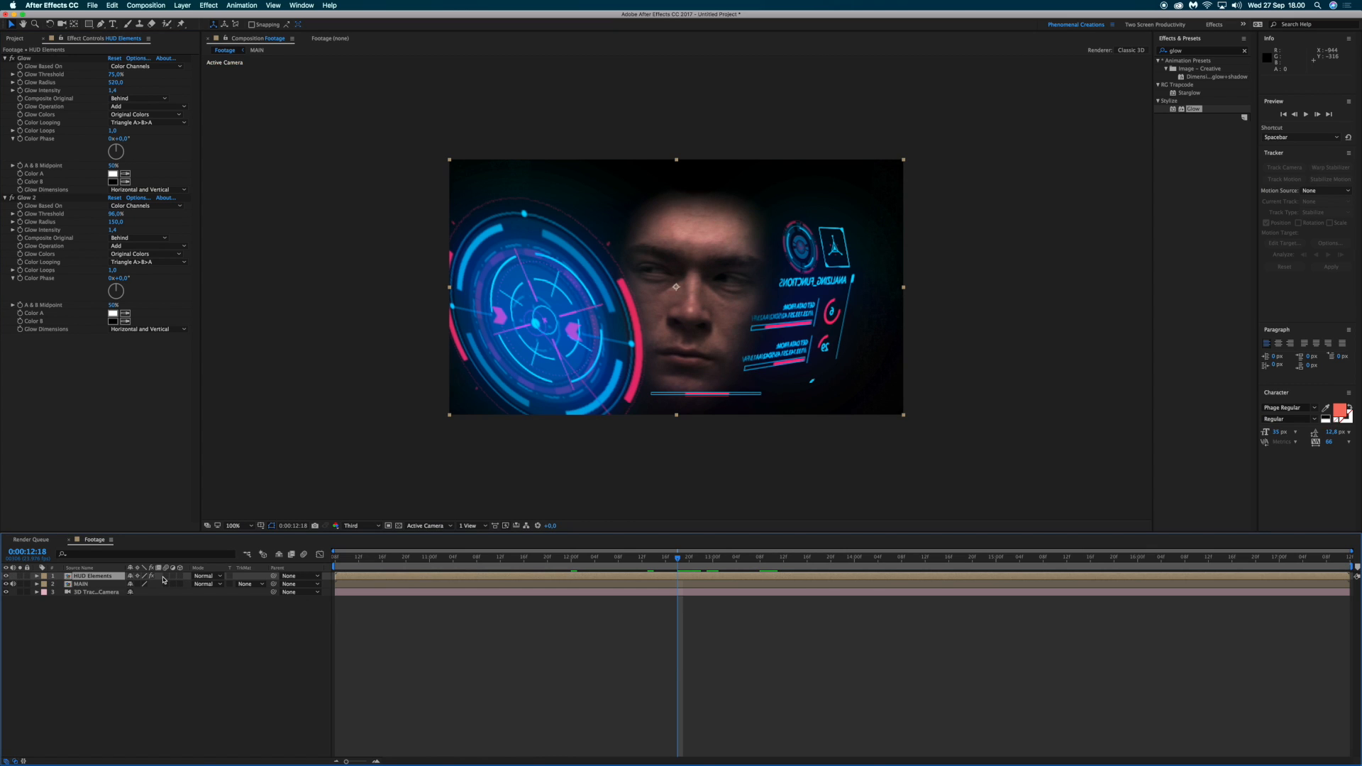
Step: Toggle the HUD Elements layer's effects off and on repeatedly to compare the graphics with and without both glows
{"action": "left_click", "coordinate": [153, 577]}
{"action": "left_click", "coordinate": [153, 577]}
{"action": "left_click", "coordinate": [153, 577]}
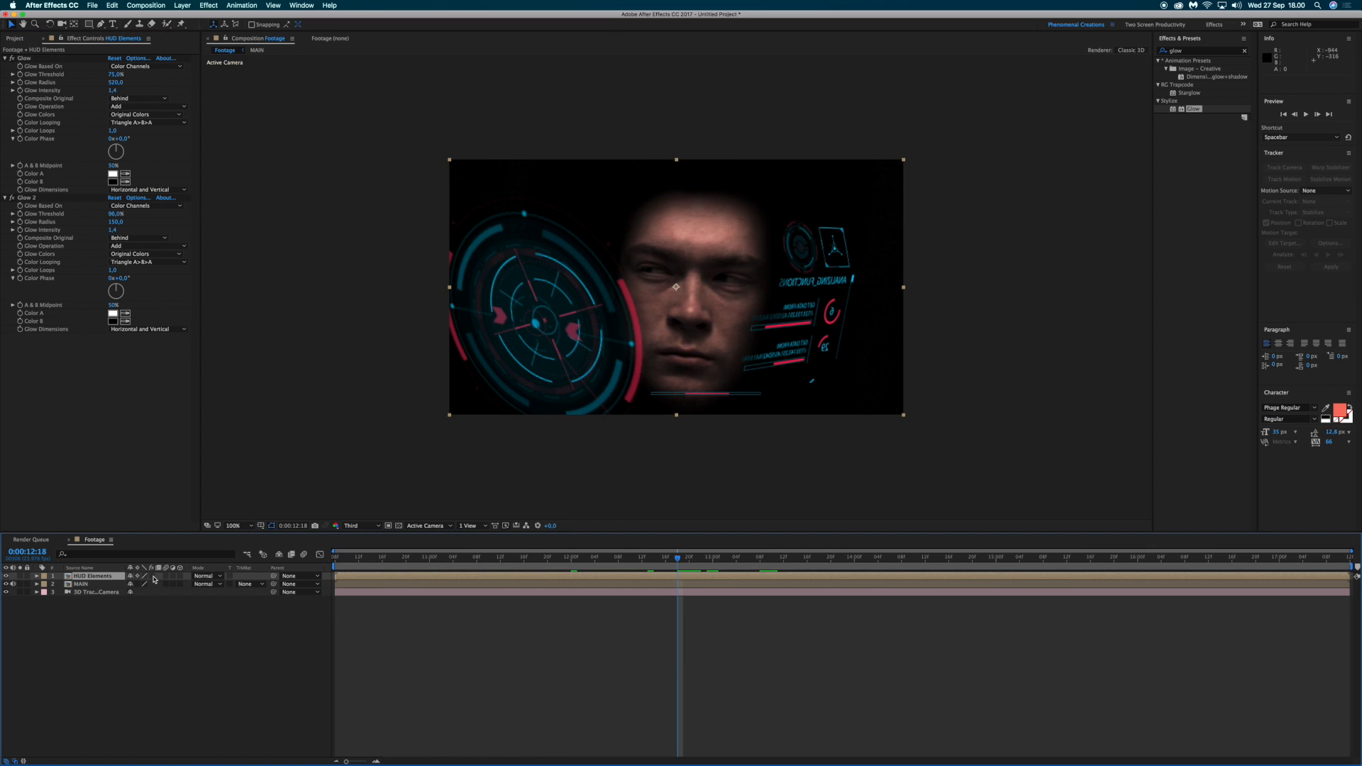
{"action": "left_click", "coordinate": [152, 577]}
{"action": "left_click", "coordinate": [154, 577]}
{"action": "left_click", "coordinate": [154, 577]}
{"action": "left_click", "coordinate": [153, 578]}
{"action": "left_click", "coordinate": [153, 577]}
{"action": "left_click", "coordinate": [154, 578]}
{"action": "left_click", "coordinate": [153, 578]}
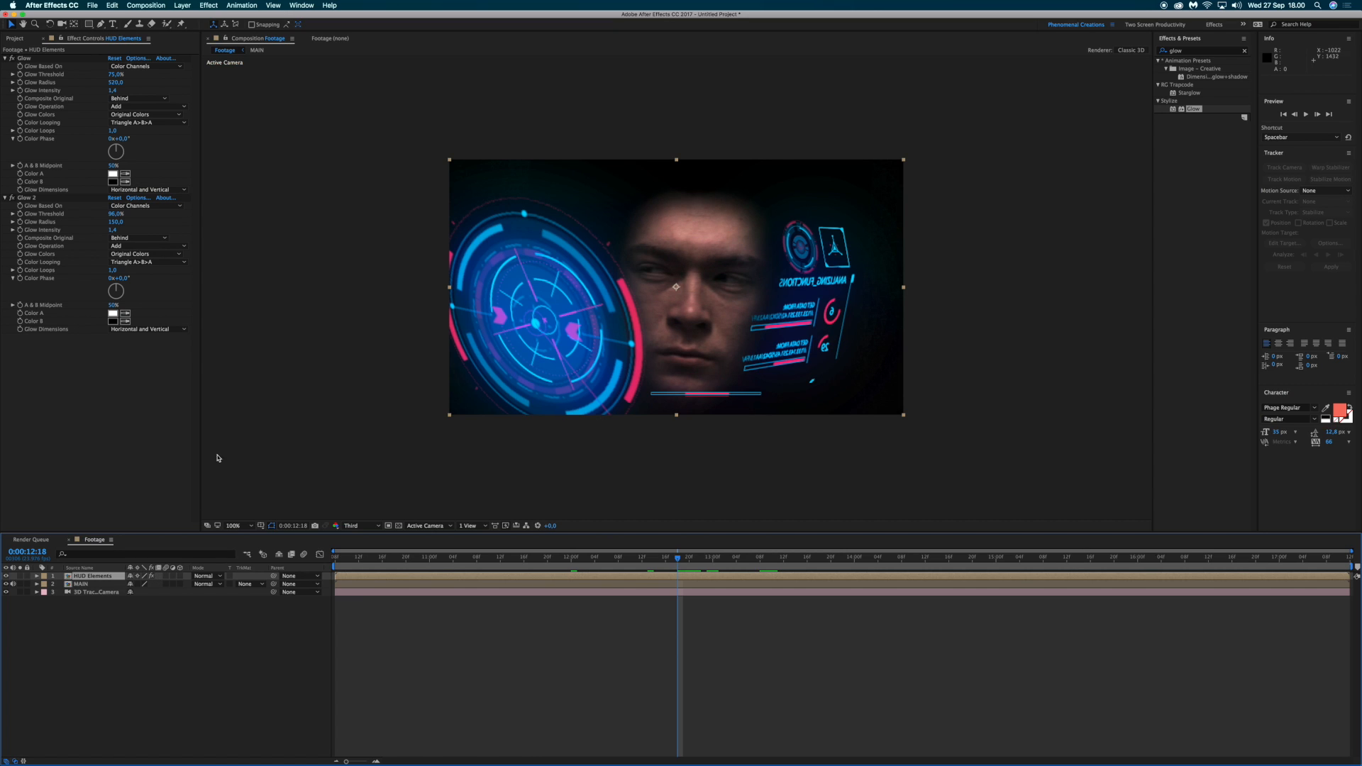
Step: Duplicate the HUD Elements layer and set the lower copy's opacity to 45%
{"action": "left_click", "coordinate": [5, 58]}
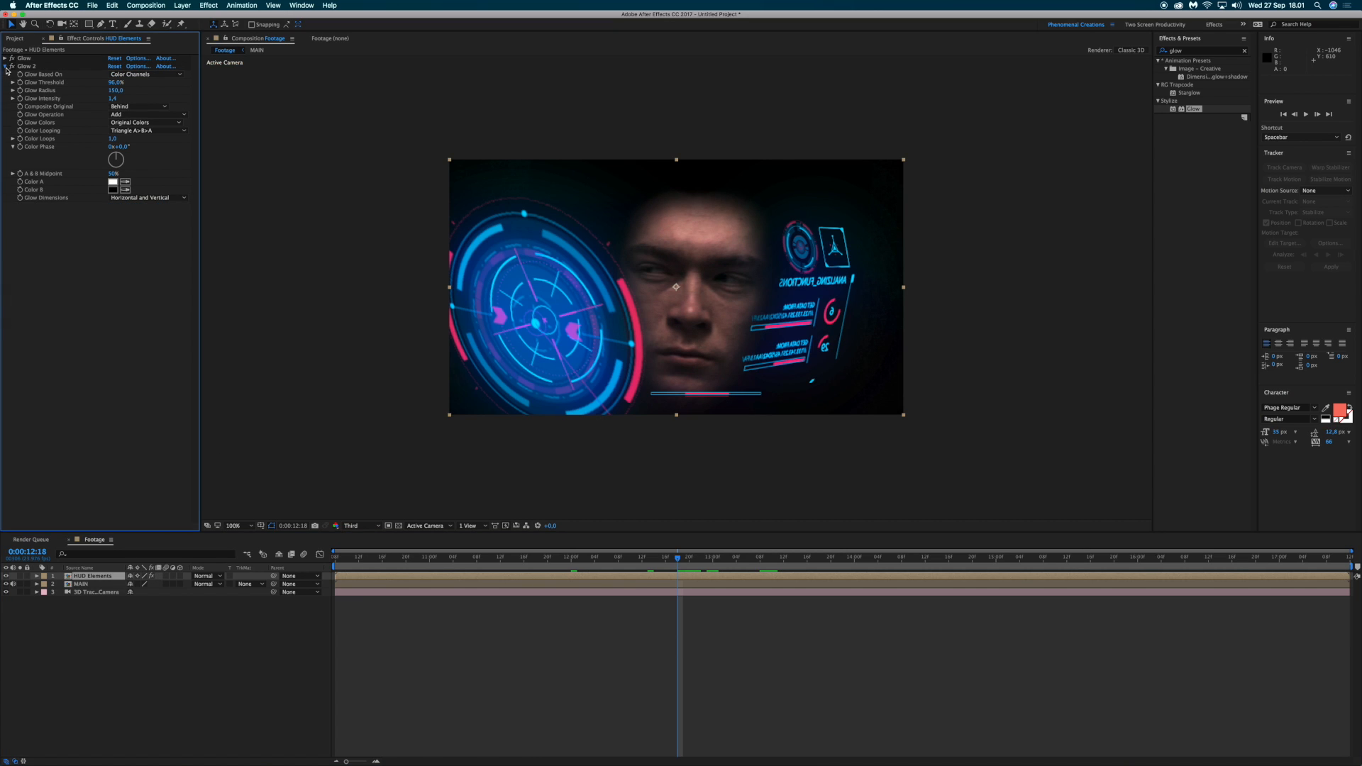
{"action": "left_click", "coordinate": [5, 66]}
{"action": "left_click", "coordinate": [81, 578]}
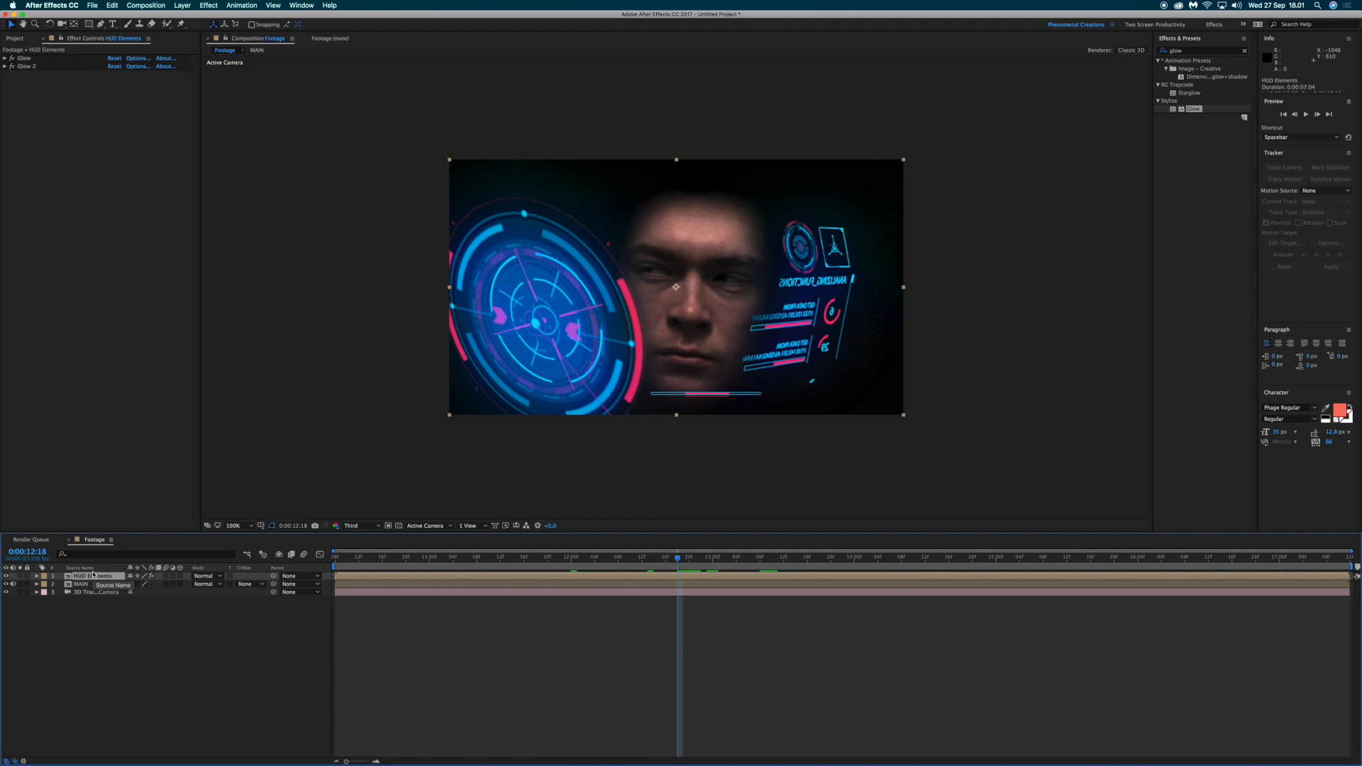
{"action": "key", "text": "super+d"}
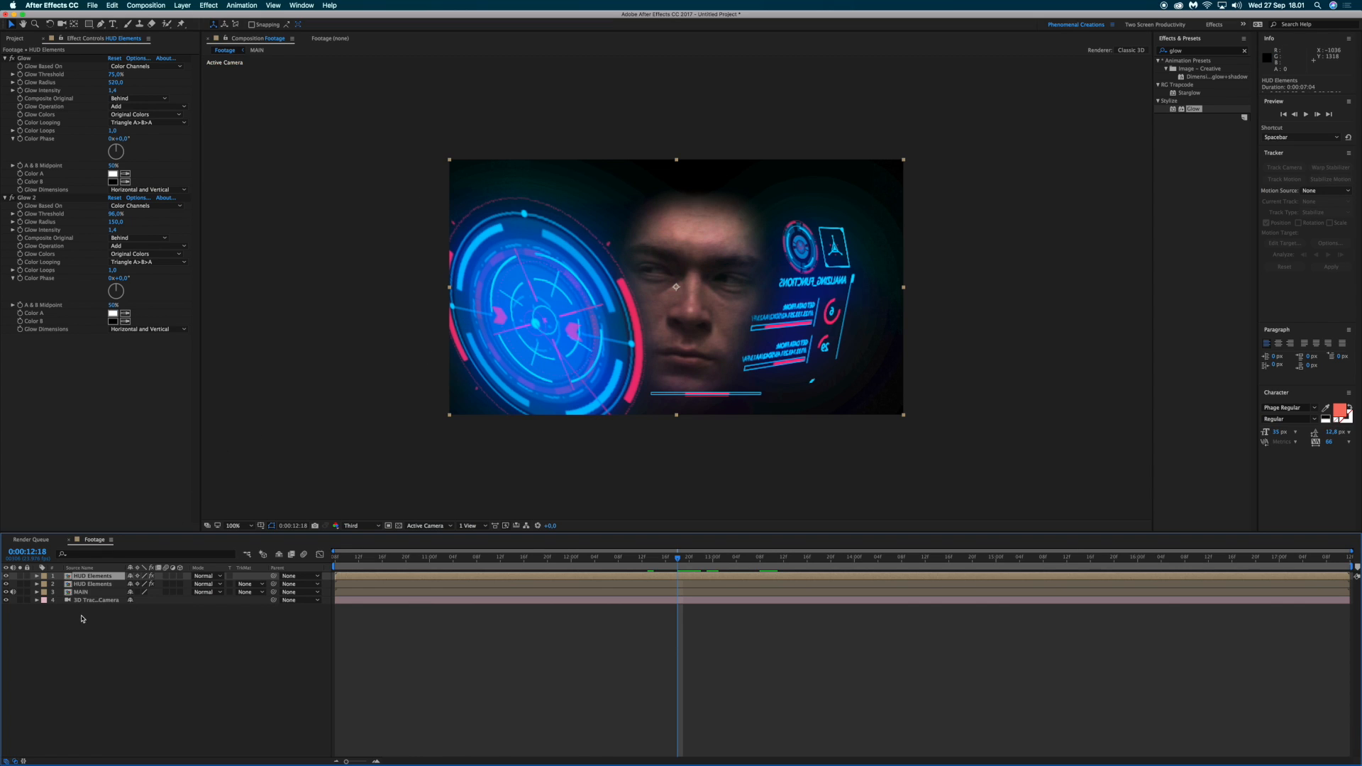
{"action": "left_click", "coordinate": [107, 585]}
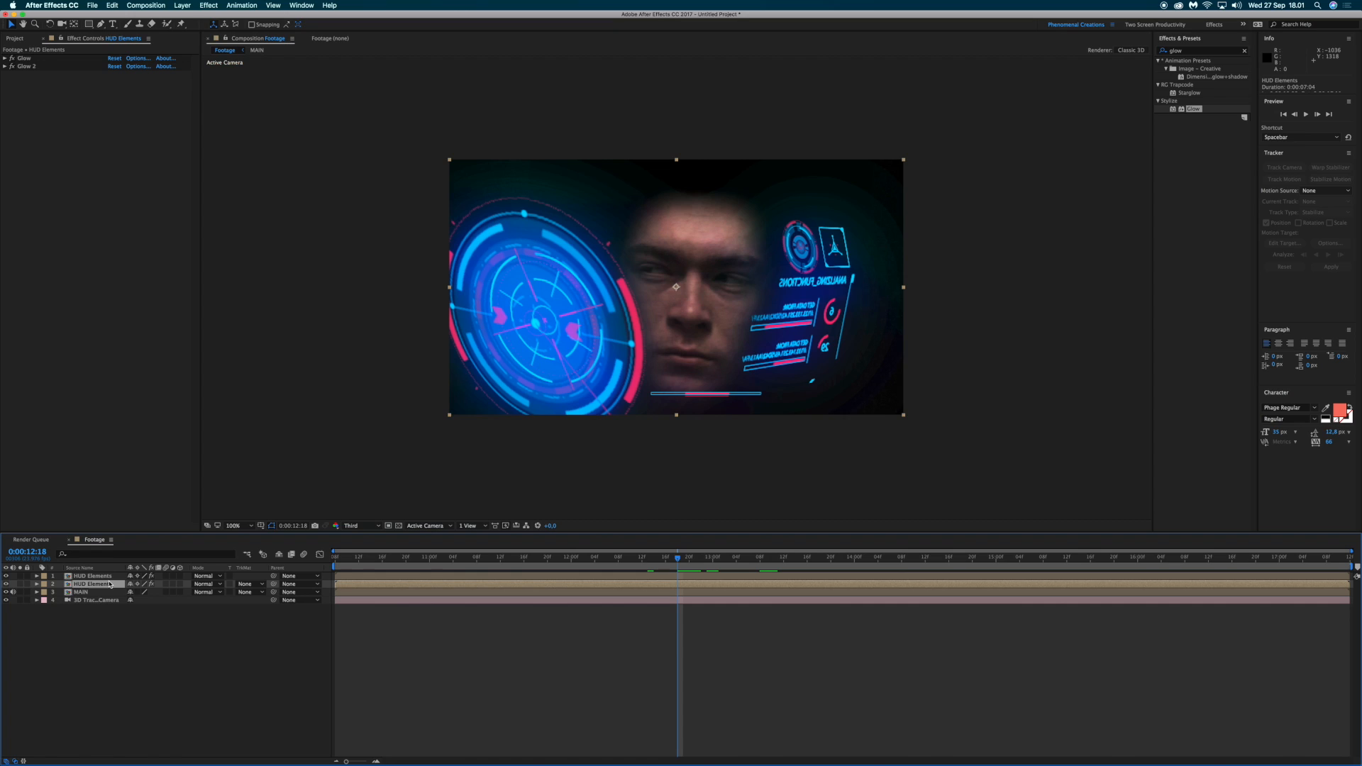
{"action": "key", "text": "t"}
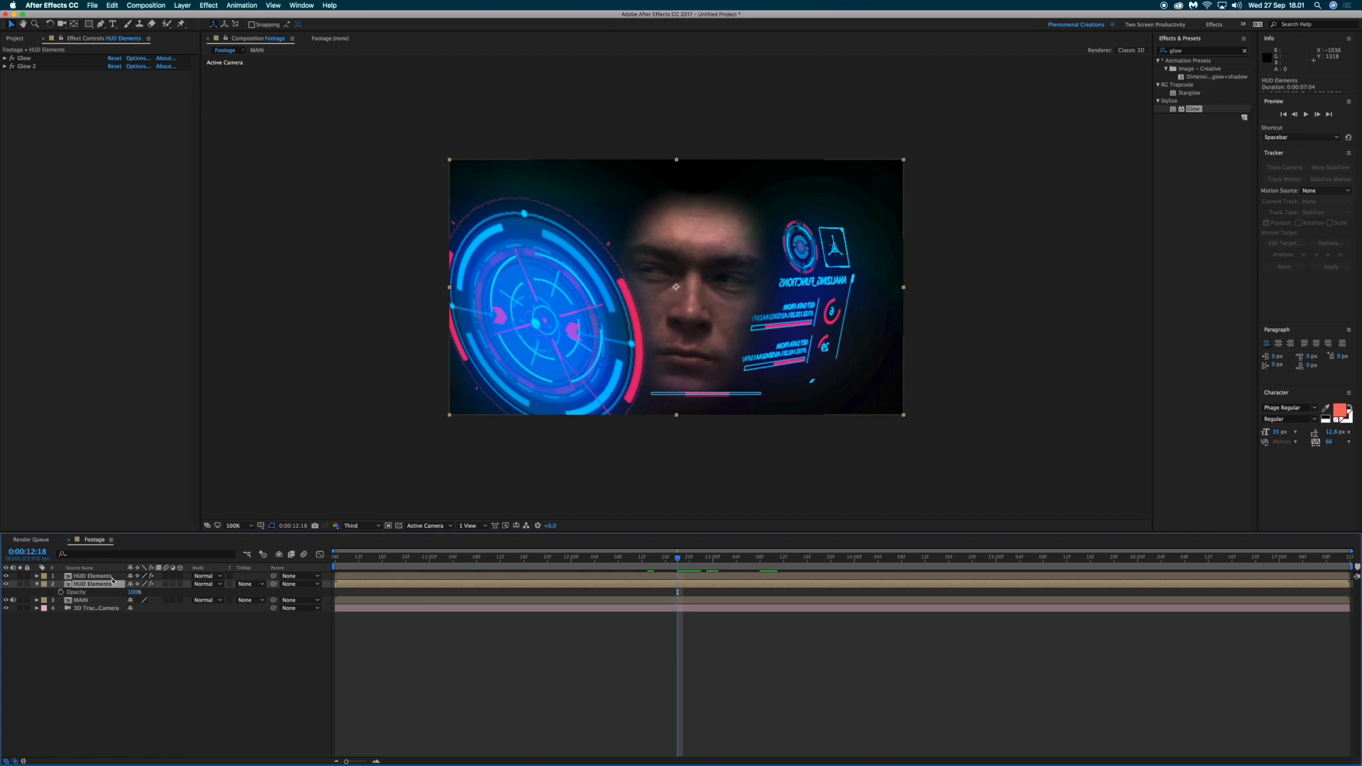
{"action": "left_click", "coordinate": [133, 593]}
{"action": "type", "text": "45"}
{"action": "key", "text": "Return"}
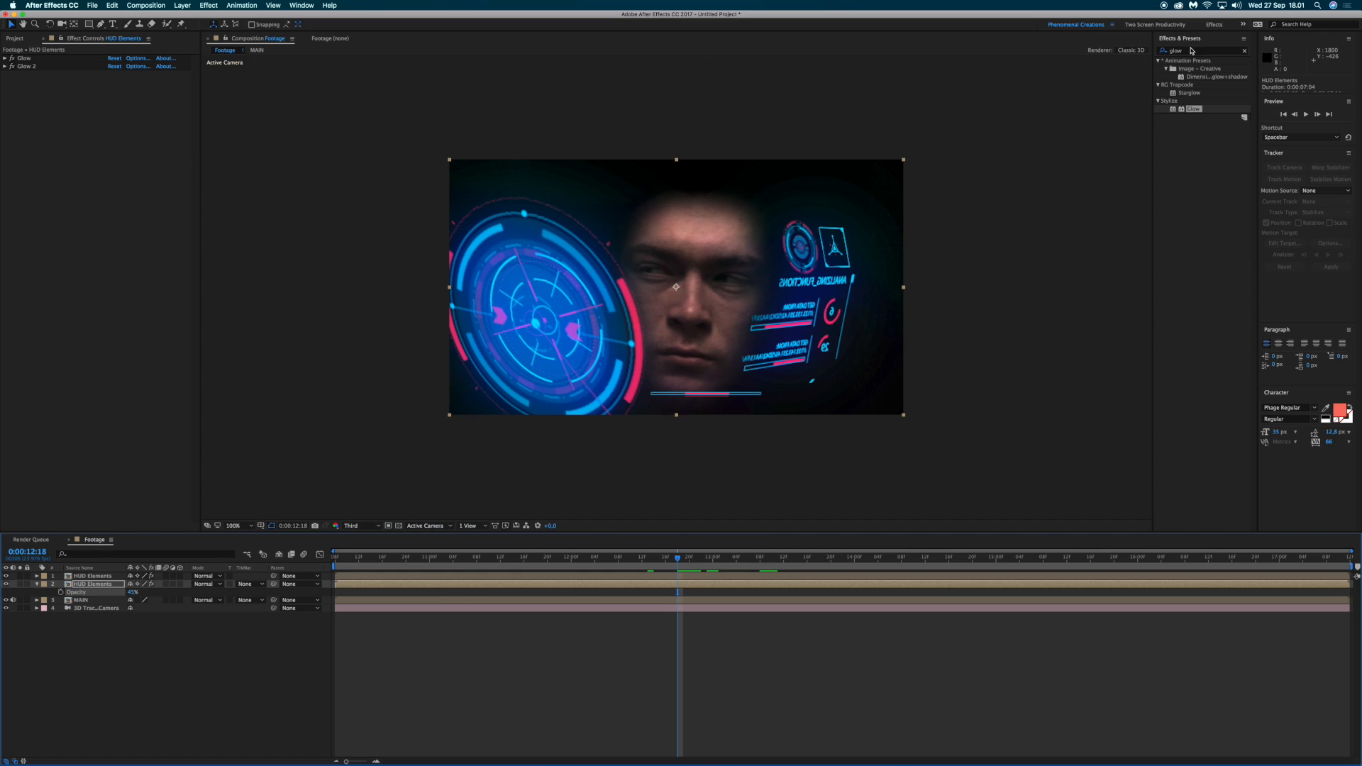
Step: Apply Gaussian Blur with a blurriness of 50 to the lower HUD Elements layer and solo it briefly to check the blur
{"action": "left_click", "coordinate": [1192, 50]}
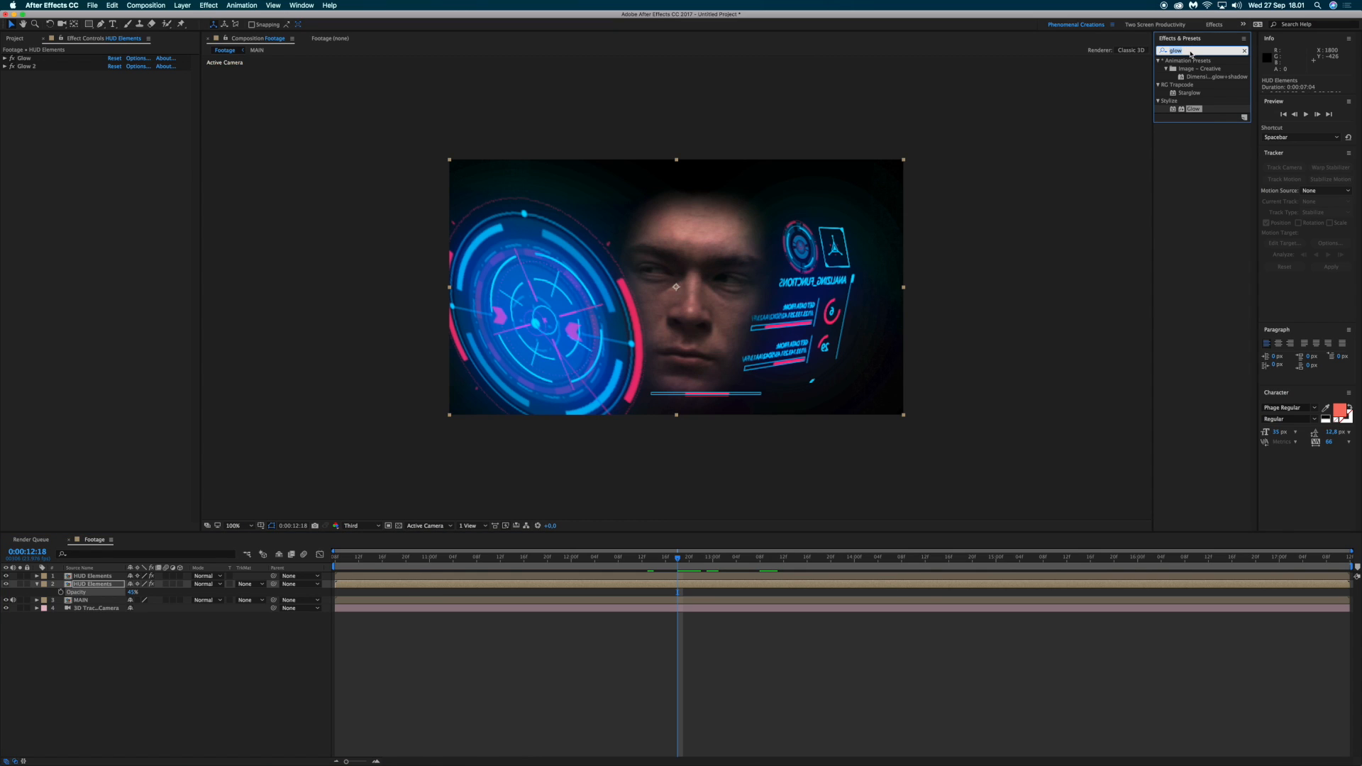
{"action": "type", "text": "gauss"}
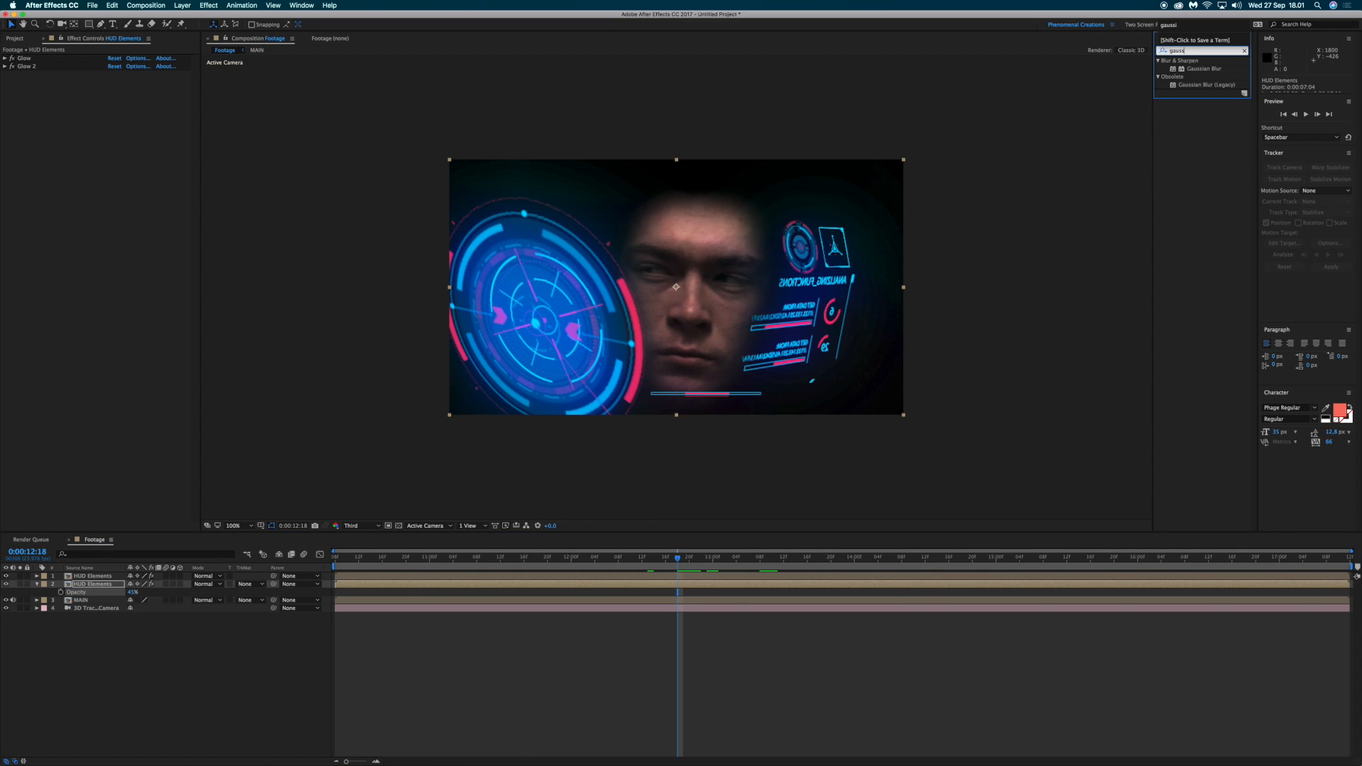
{"action": "left_click_drag", "start_coordinate": [1204, 72], "coordinate": [80, 584]}
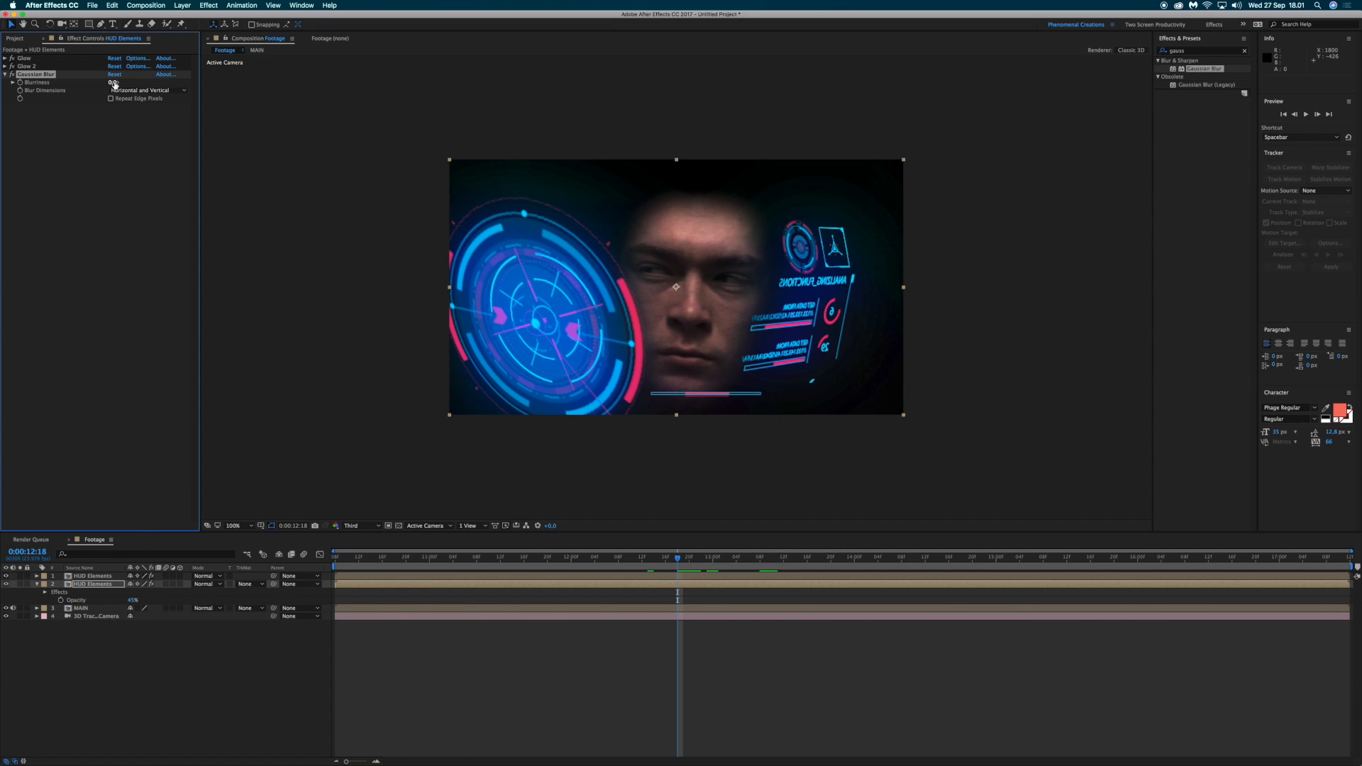
{"action": "left_click", "coordinate": [112, 82]}
{"action": "key", "text": "Return"}
{"action": "left_click", "coordinate": [20, 584]}
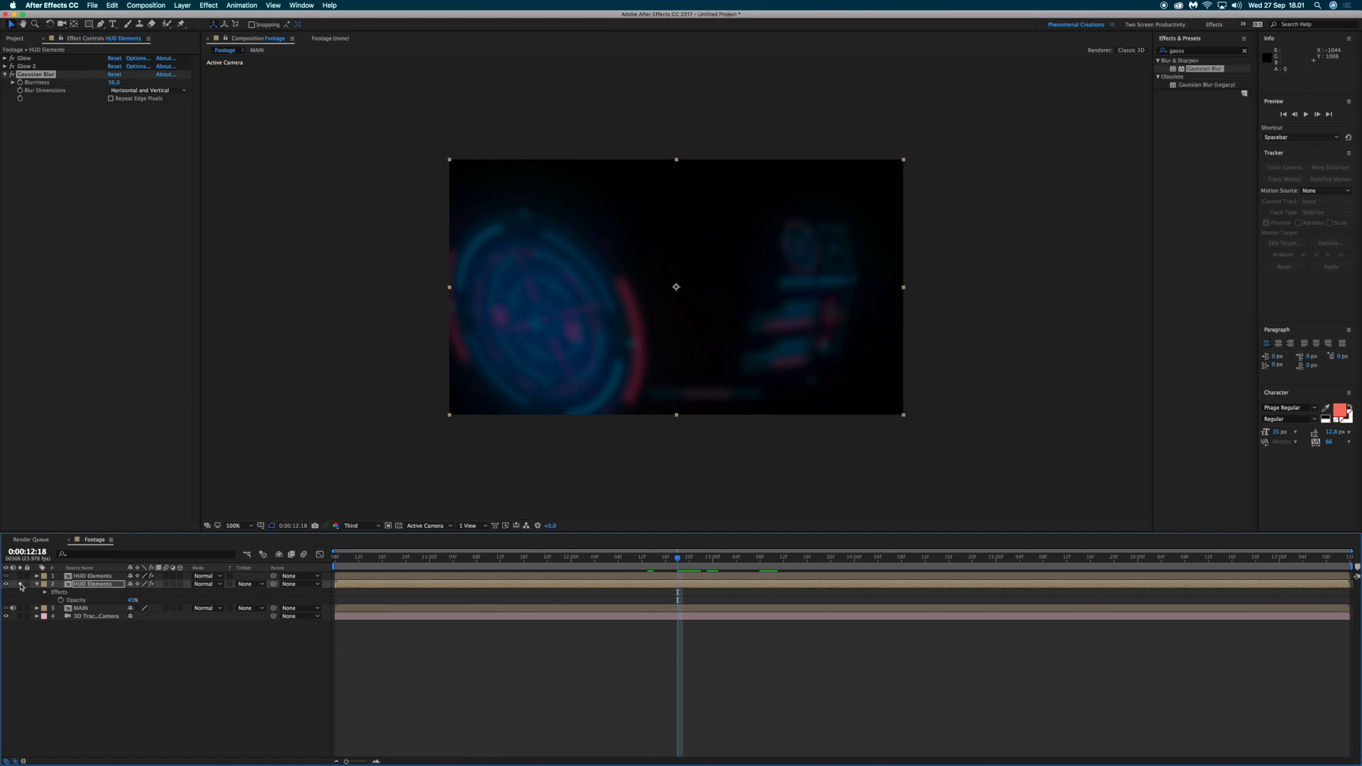
{"action": "left_click", "coordinate": [21, 584]}
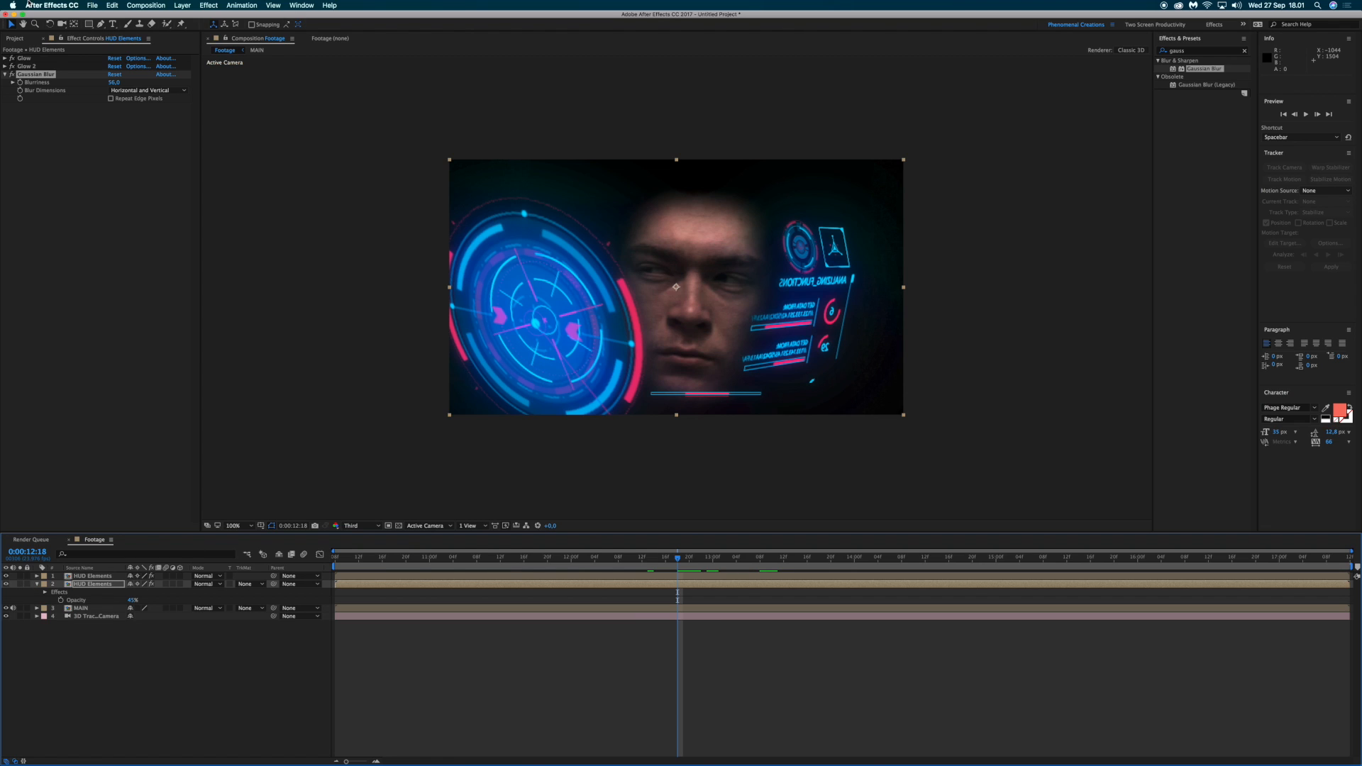
Step: Inspect the glow up close and switch the project's color depth to 16 bits per channel
{"action": "left_click", "coordinate": [15, 40]}
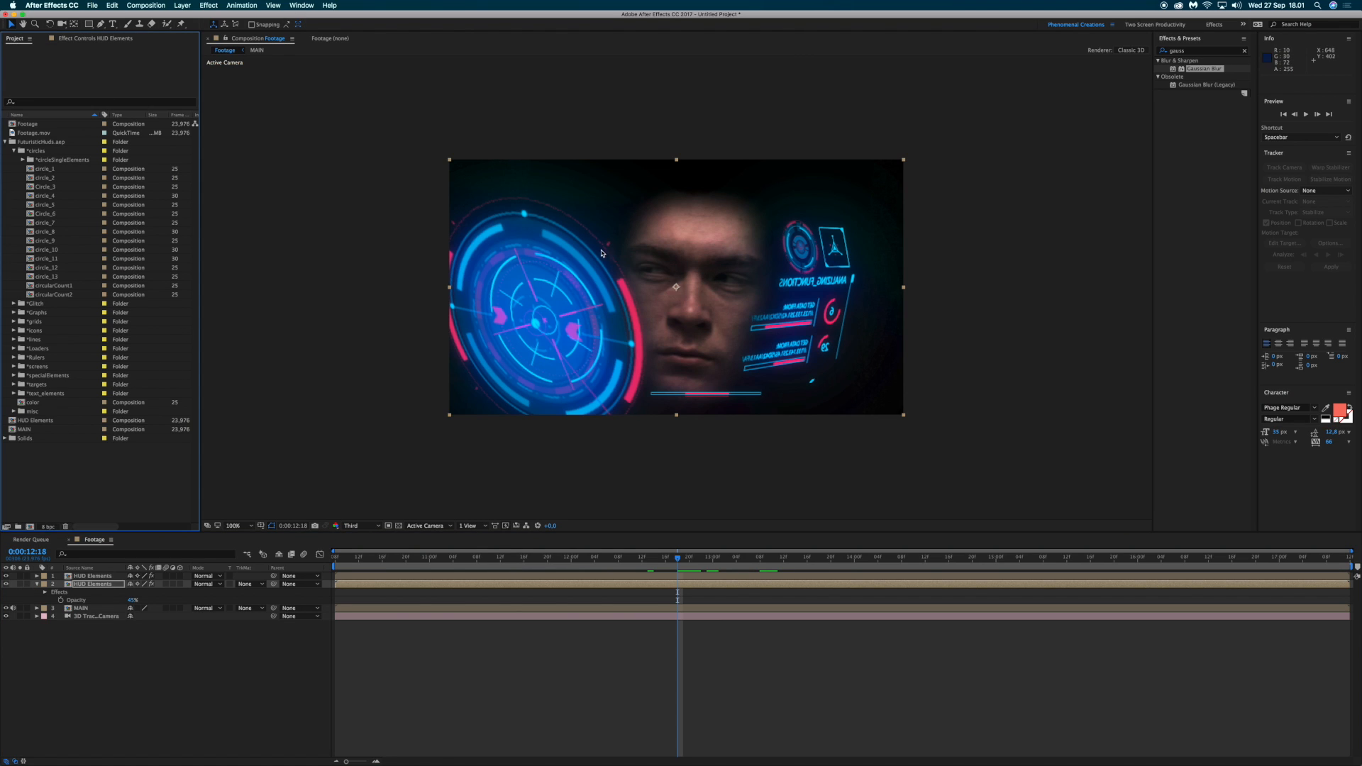
{"action": "scroll", "coordinate": [595, 203], "scroll_direction": "down", "scroll_amount": 3}
{"action": "scroll", "coordinate": [595, 202], "scroll_direction": "up", "scroll_amount": 5}
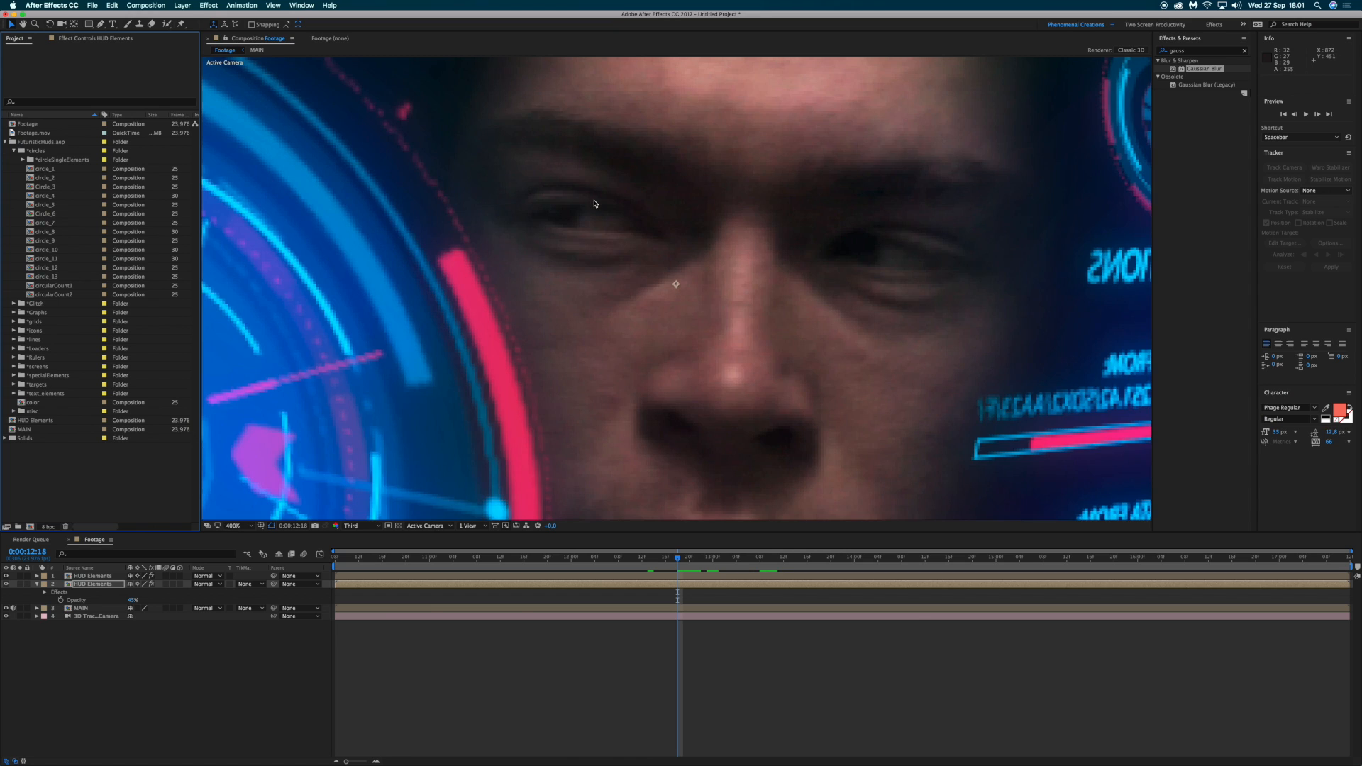
{"action": "scroll", "coordinate": [594, 202], "scroll_direction": "down", "scroll_amount": 1}
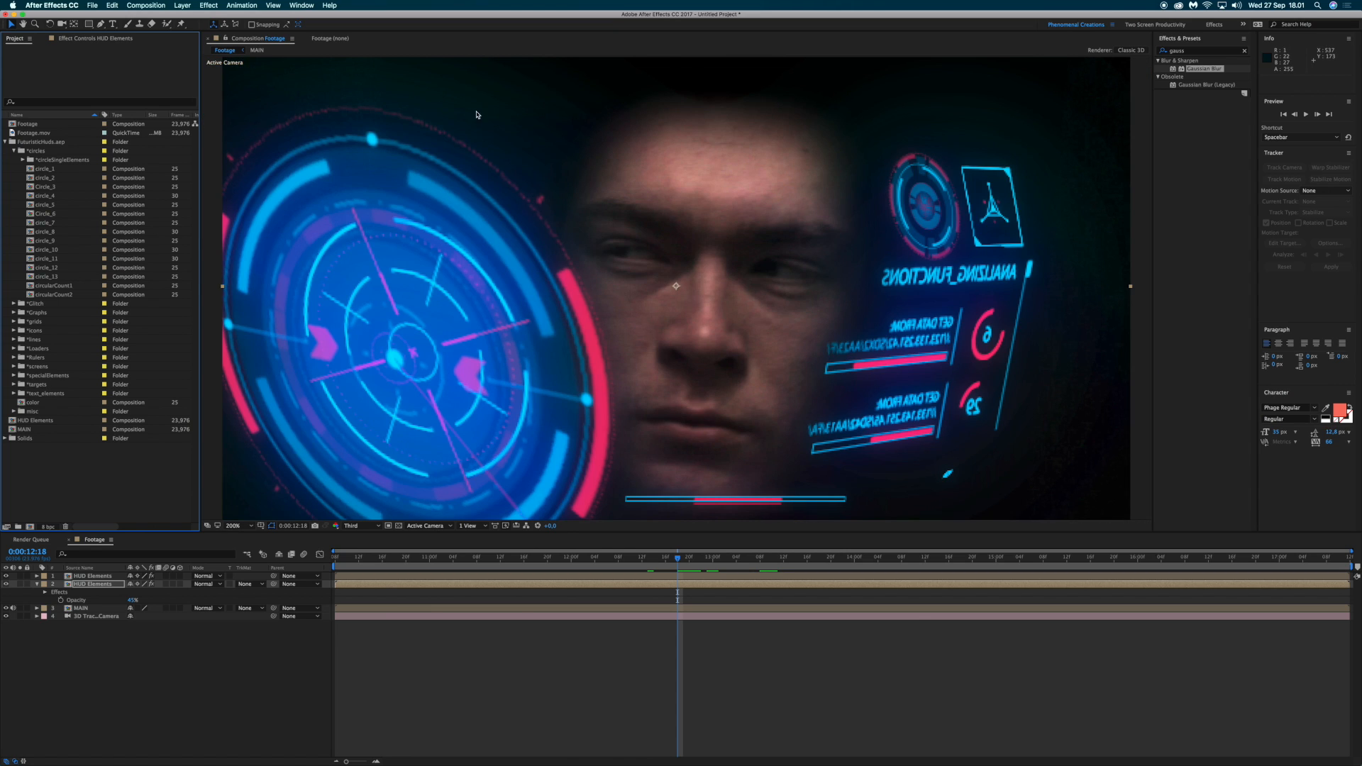
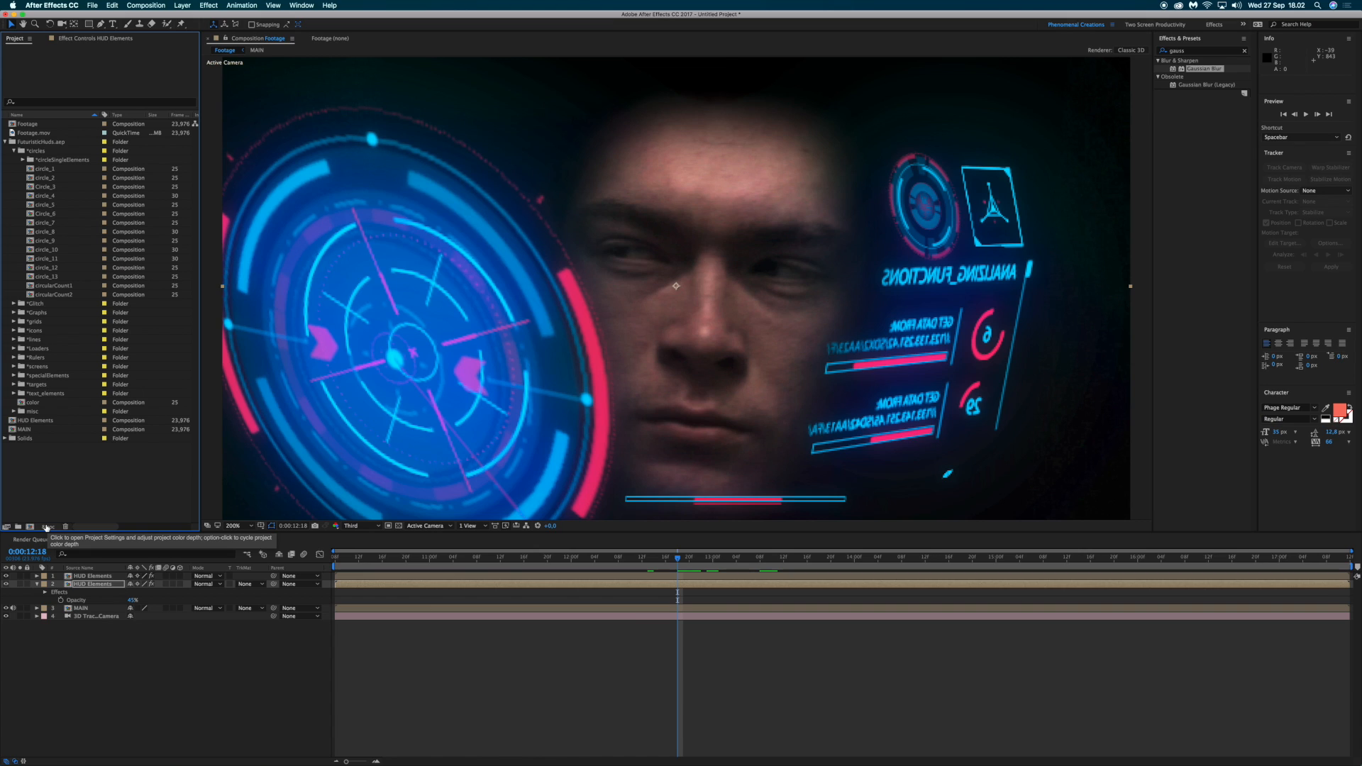
{"action": "left_click", "coordinate": [46, 527], "text": "alt"}
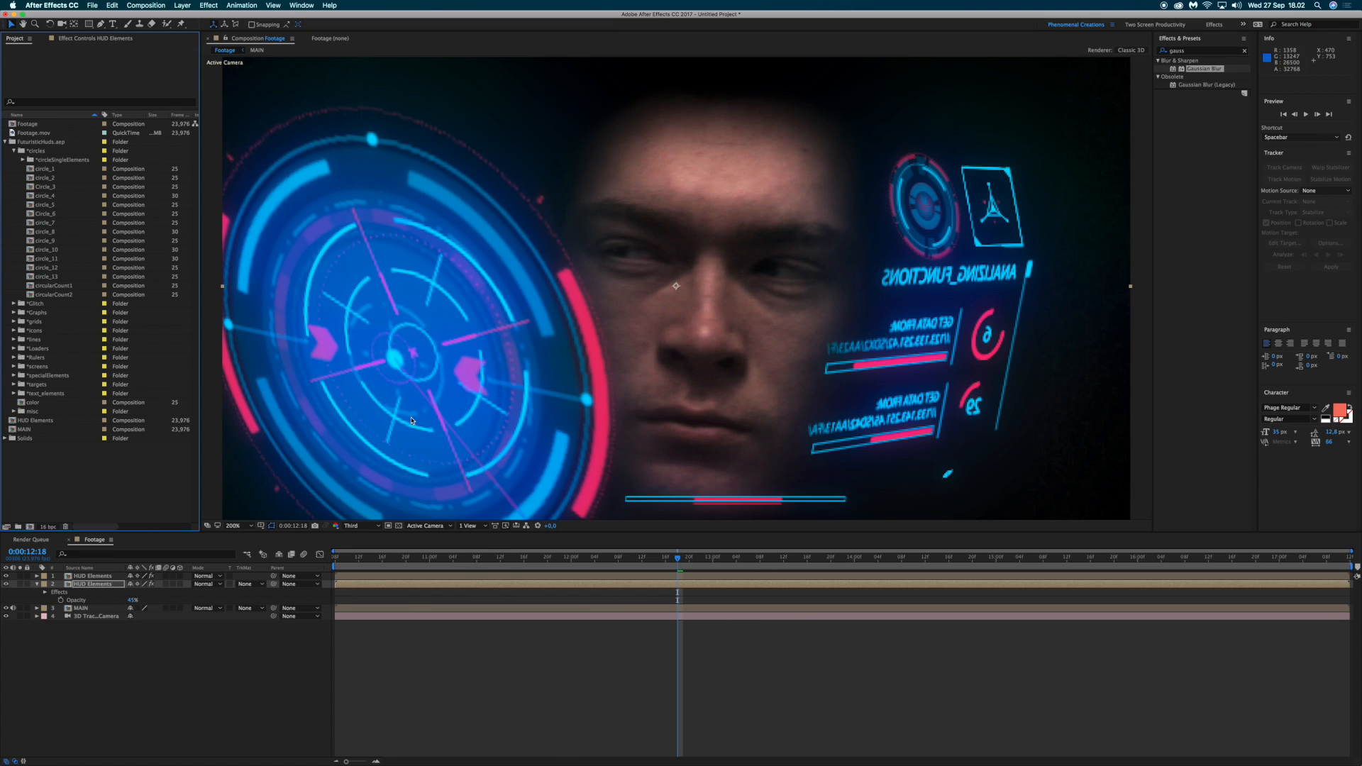
{"action": "left_click", "coordinate": [240, 526]}
{"action": "left_click", "coordinate": [245, 534]}
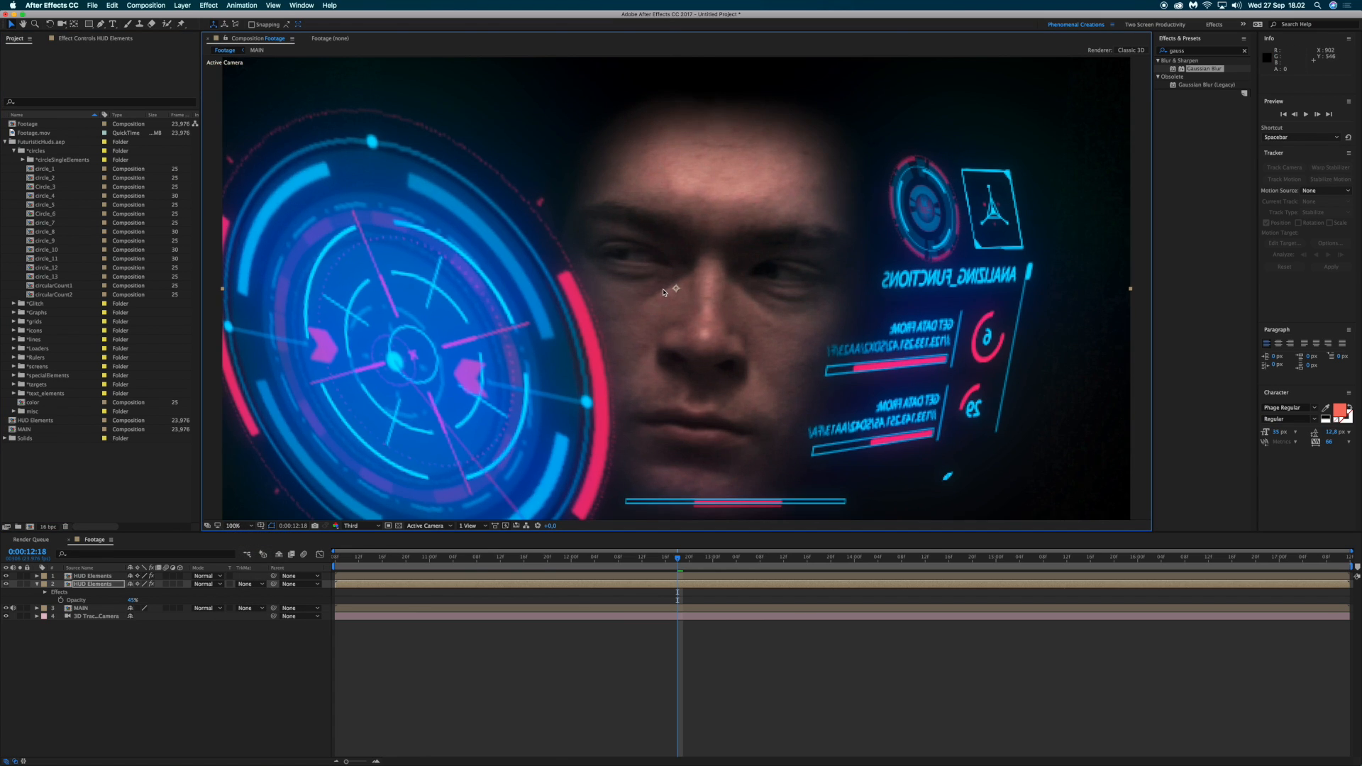
{"action": "scroll", "coordinate": [664, 292], "scroll_direction": "down", "scroll_amount": 1}
Step: Scrub through the Footage composition to review the glowing HUD at different frames, ending at 0:00:12:20
{"action": "left_click_drag", "start_coordinate": [398, 559], "coordinate": [737, 570]}
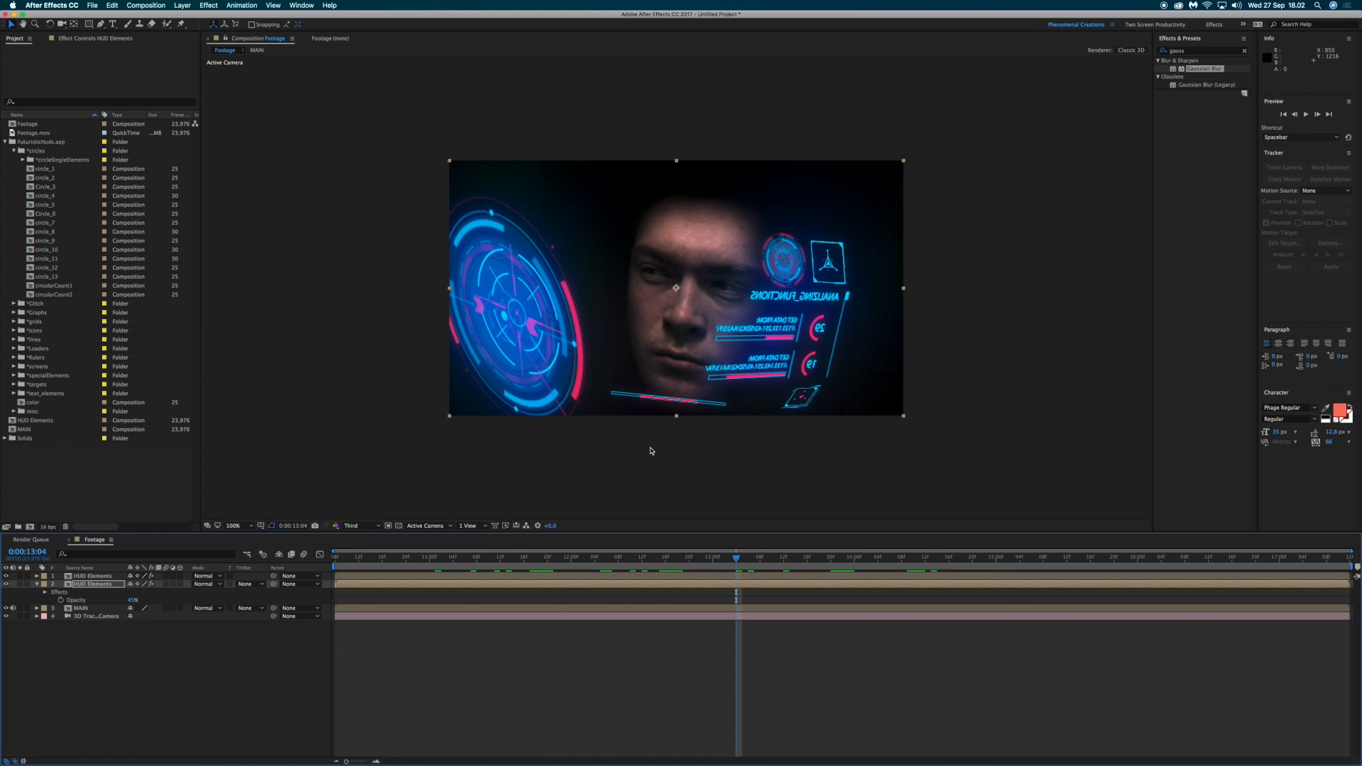
{"action": "left_click_drag", "start_coordinate": [740, 559], "coordinate": [660, 569]}
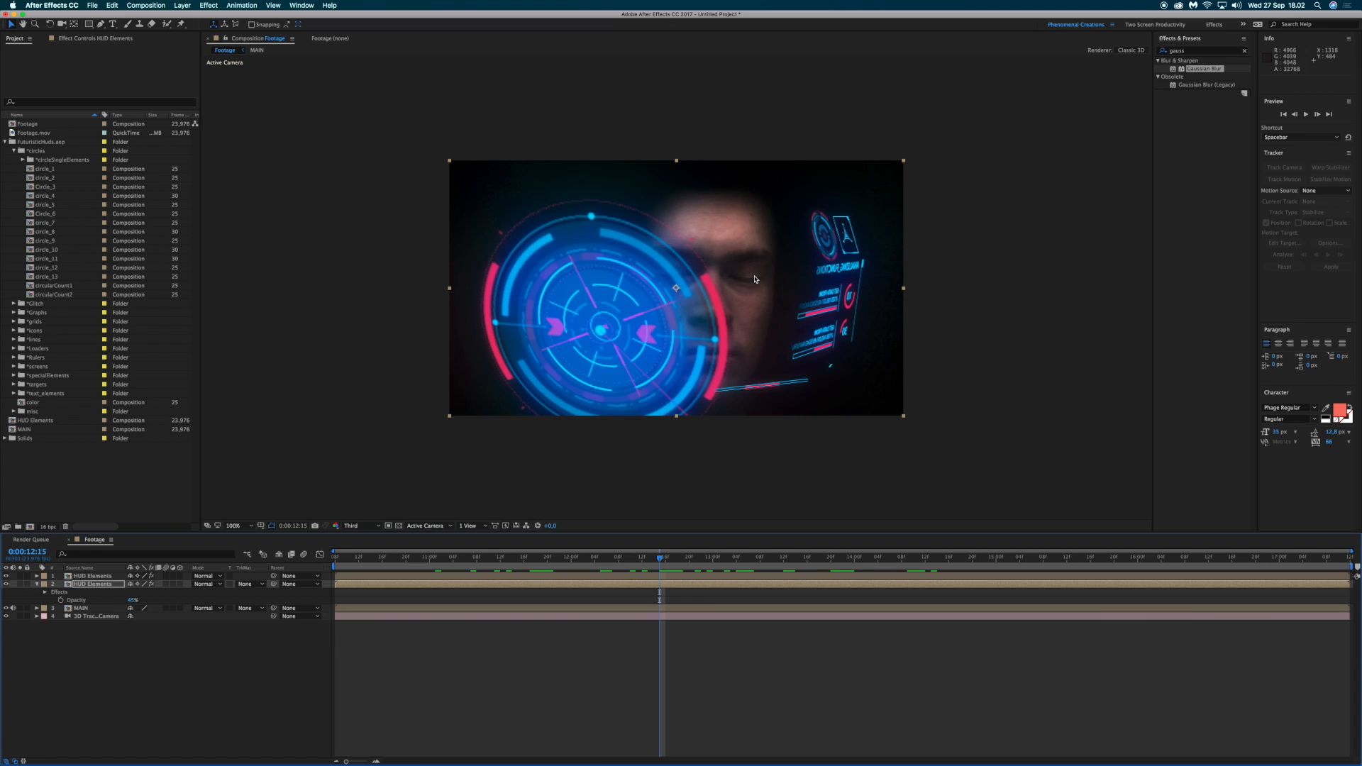
{"action": "left_click_drag", "start_coordinate": [677, 557], "coordinate": [689, 557]}
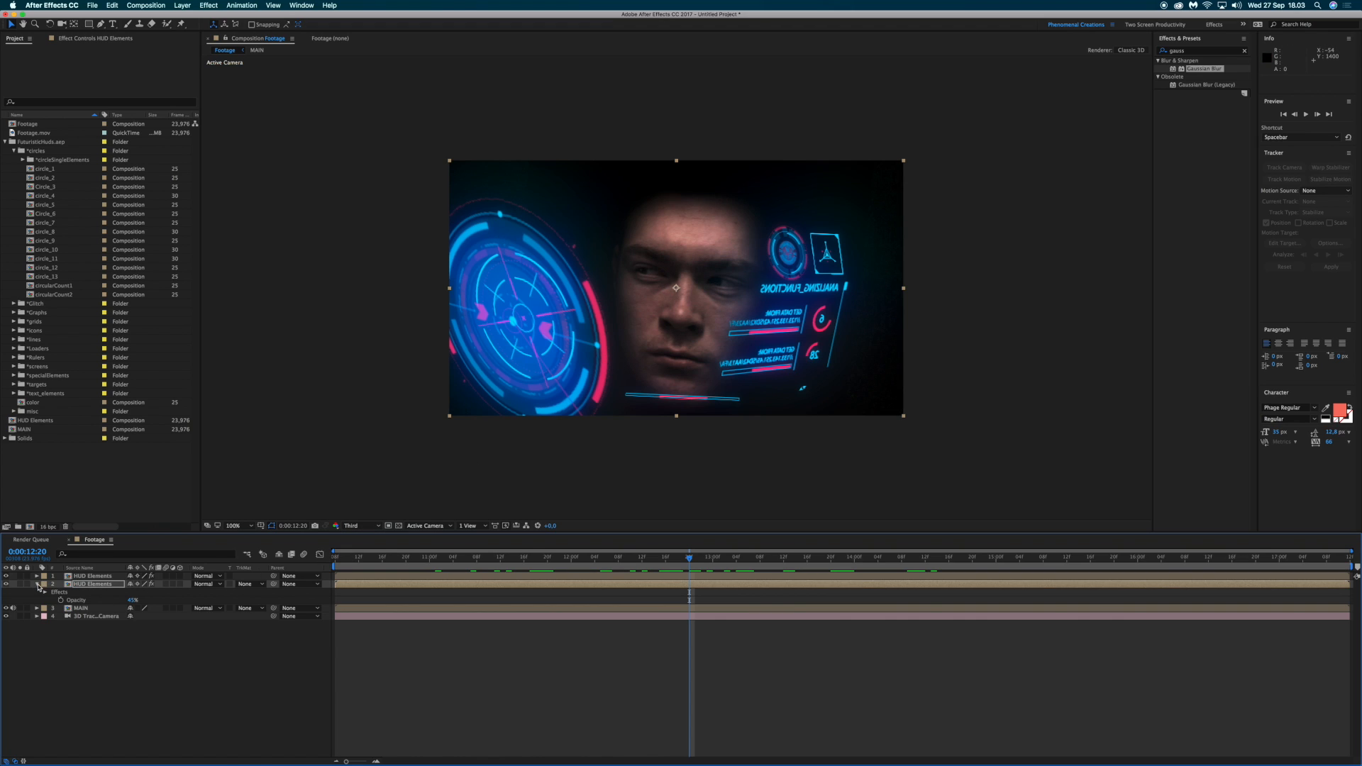
Step: Open the MAIN composition and apply the Lumetri Color effect to the Footage.mov layer after its 3D Camera Tracker
{"action": "double_click", "coordinate": [81, 593]}
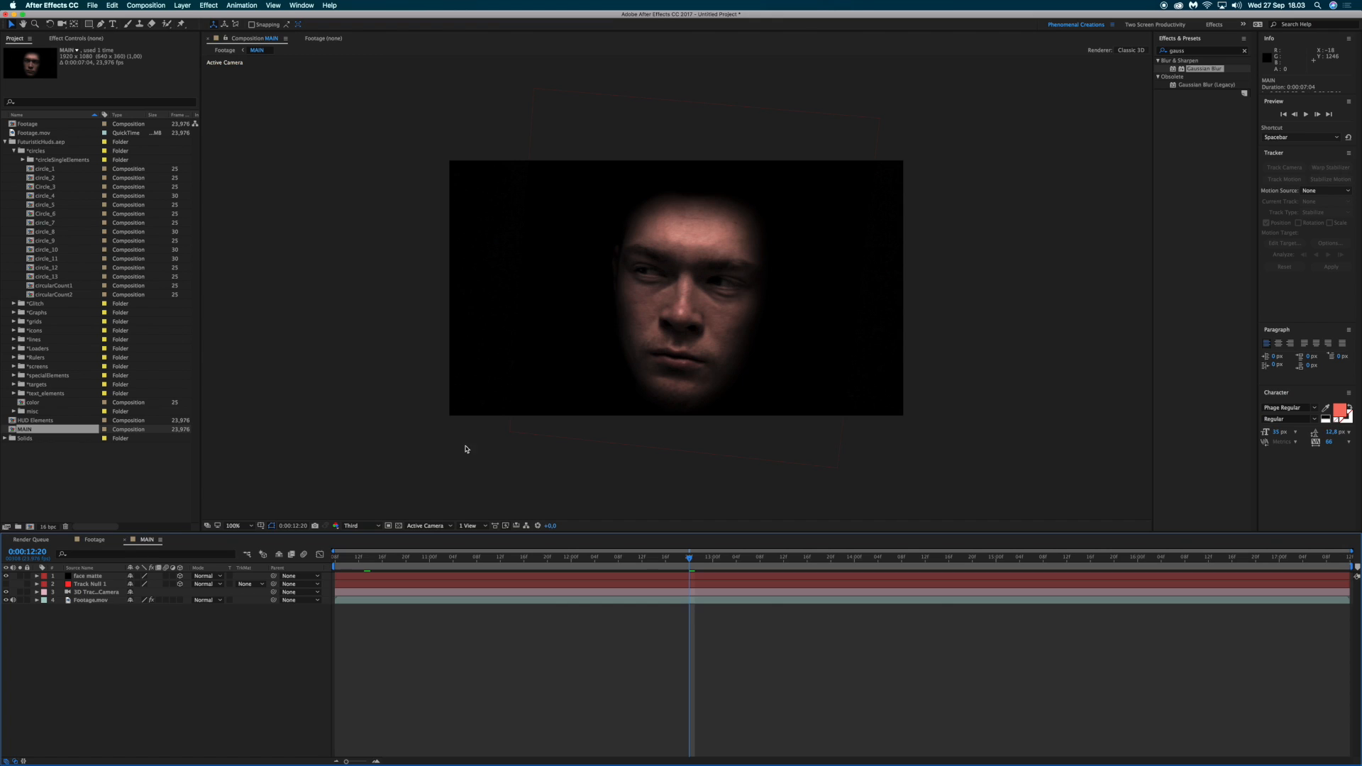
{"action": "left_click", "coordinate": [85, 600]}
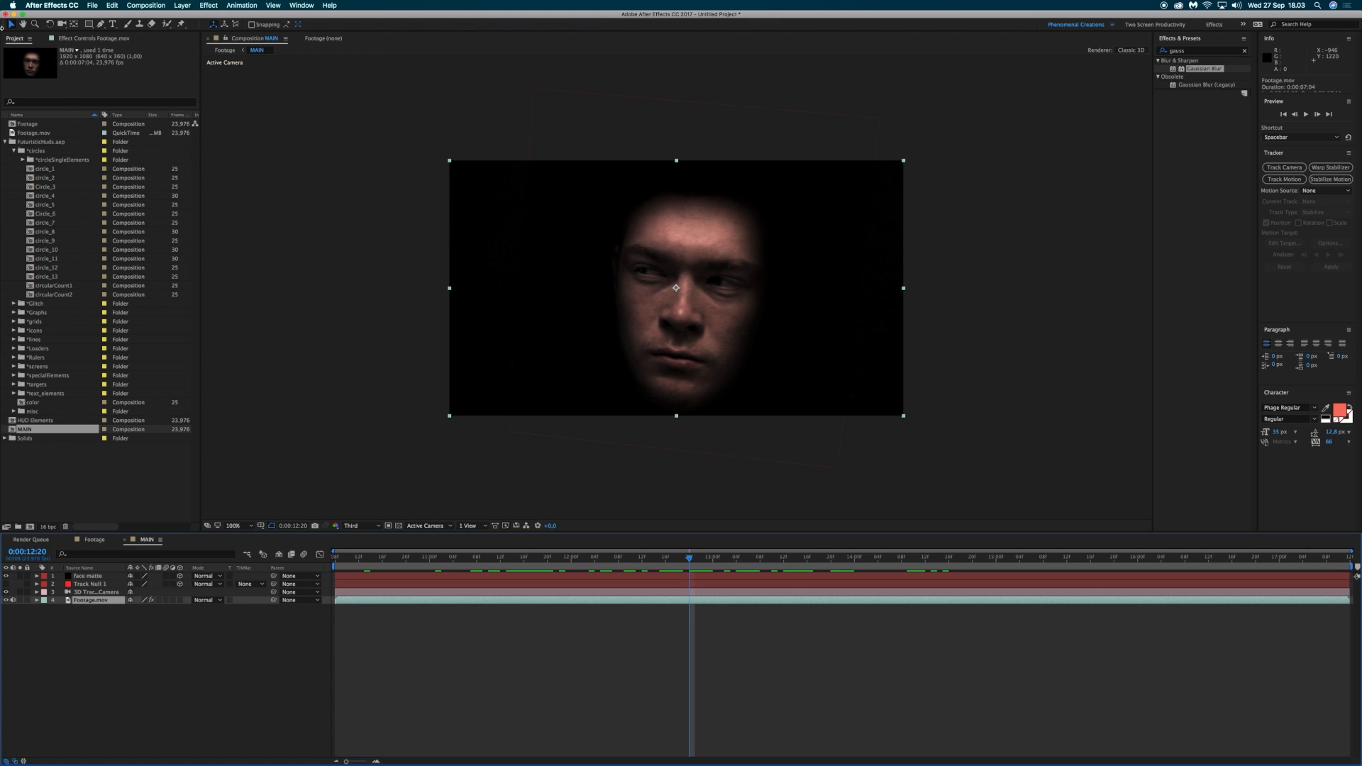
{"action": "left_click", "coordinate": [93, 38]}
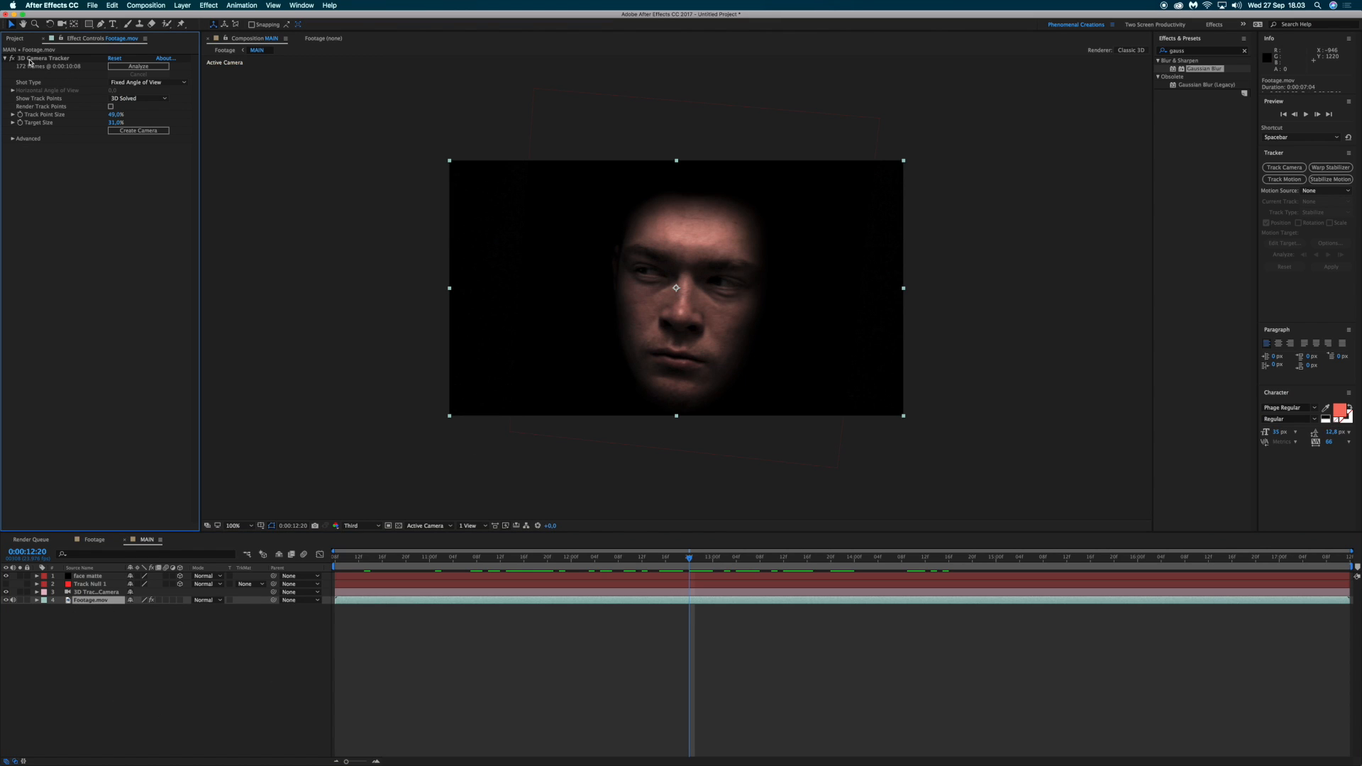
{"action": "left_click", "coordinate": [6, 59]}
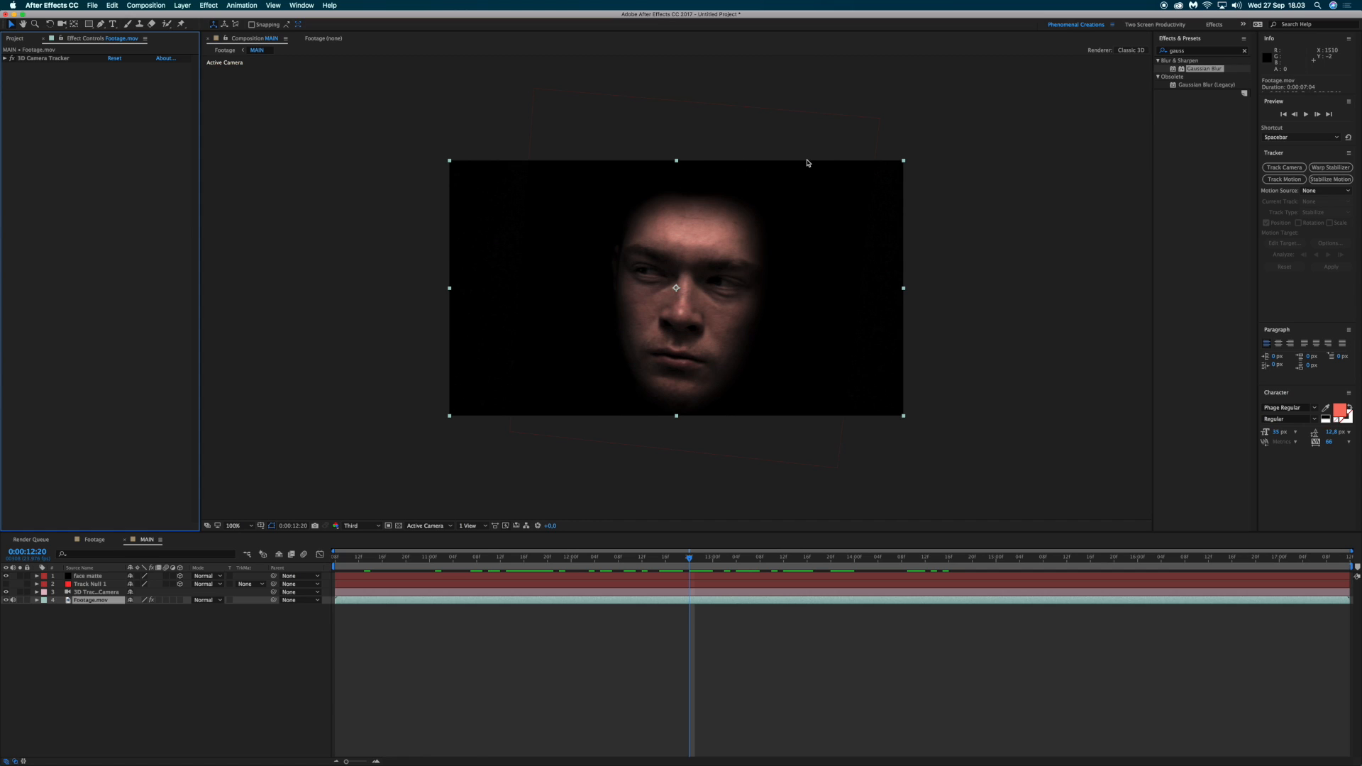
{"action": "left_click", "coordinate": [1192, 51]}
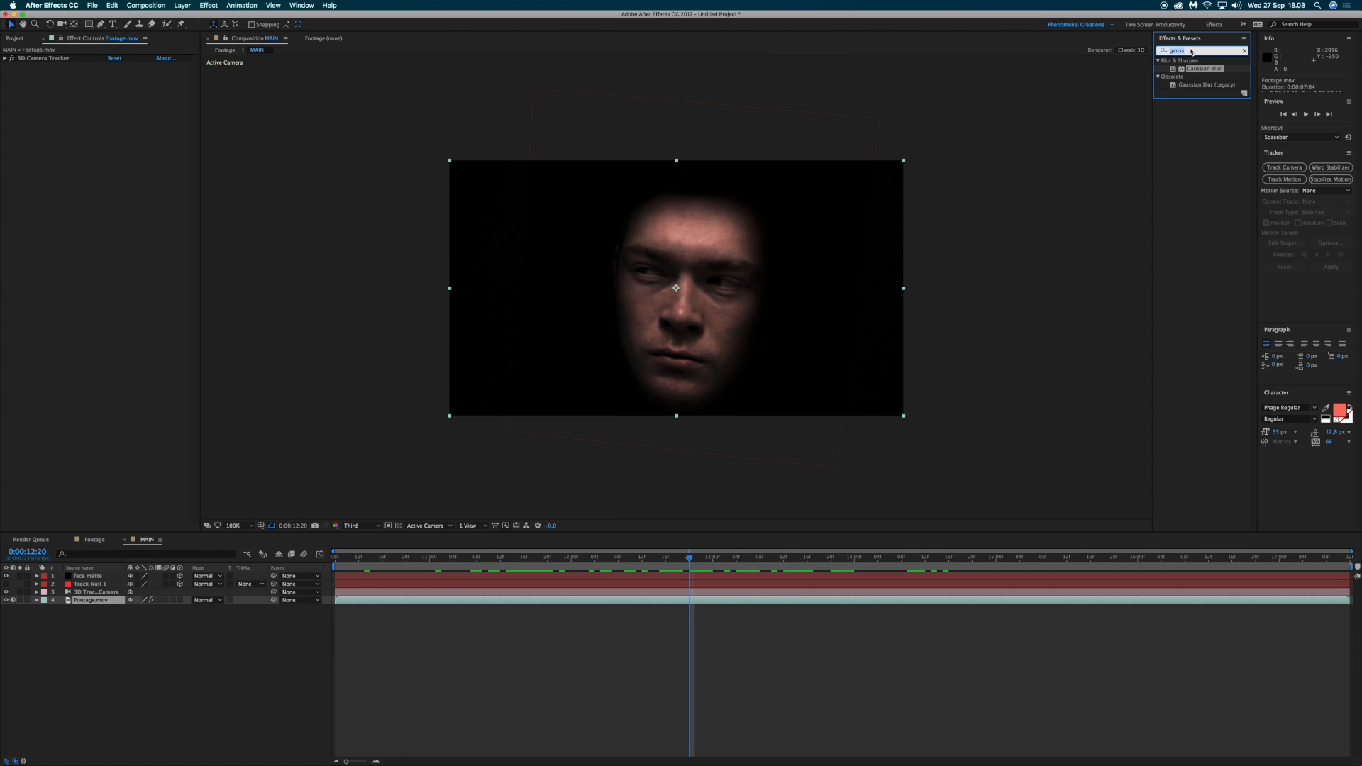
{"action": "key", "text": "BackSpace"}
{"action": "type", "text": "lumetri"}
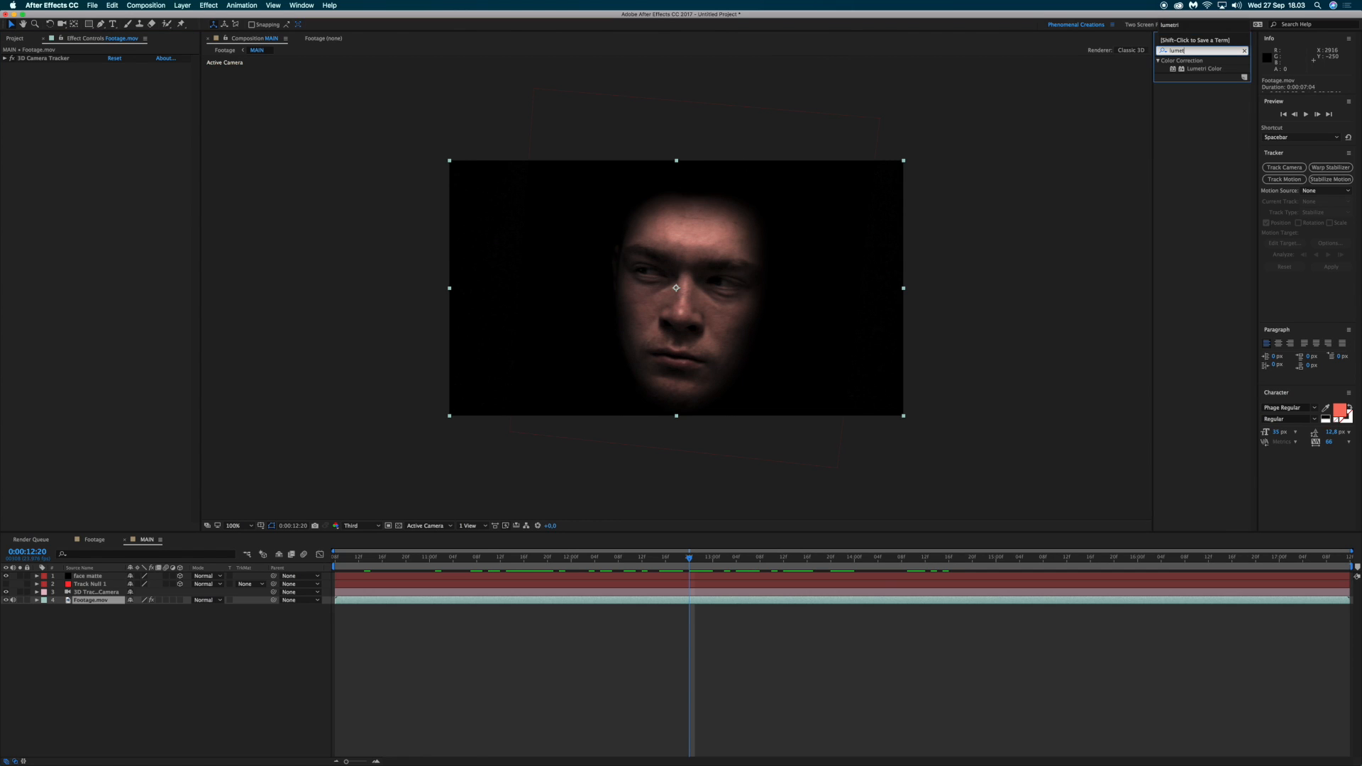
{"action": "left_click_drag", "start_coordinate": [1204, 69], "coordinate": [44, 176]}
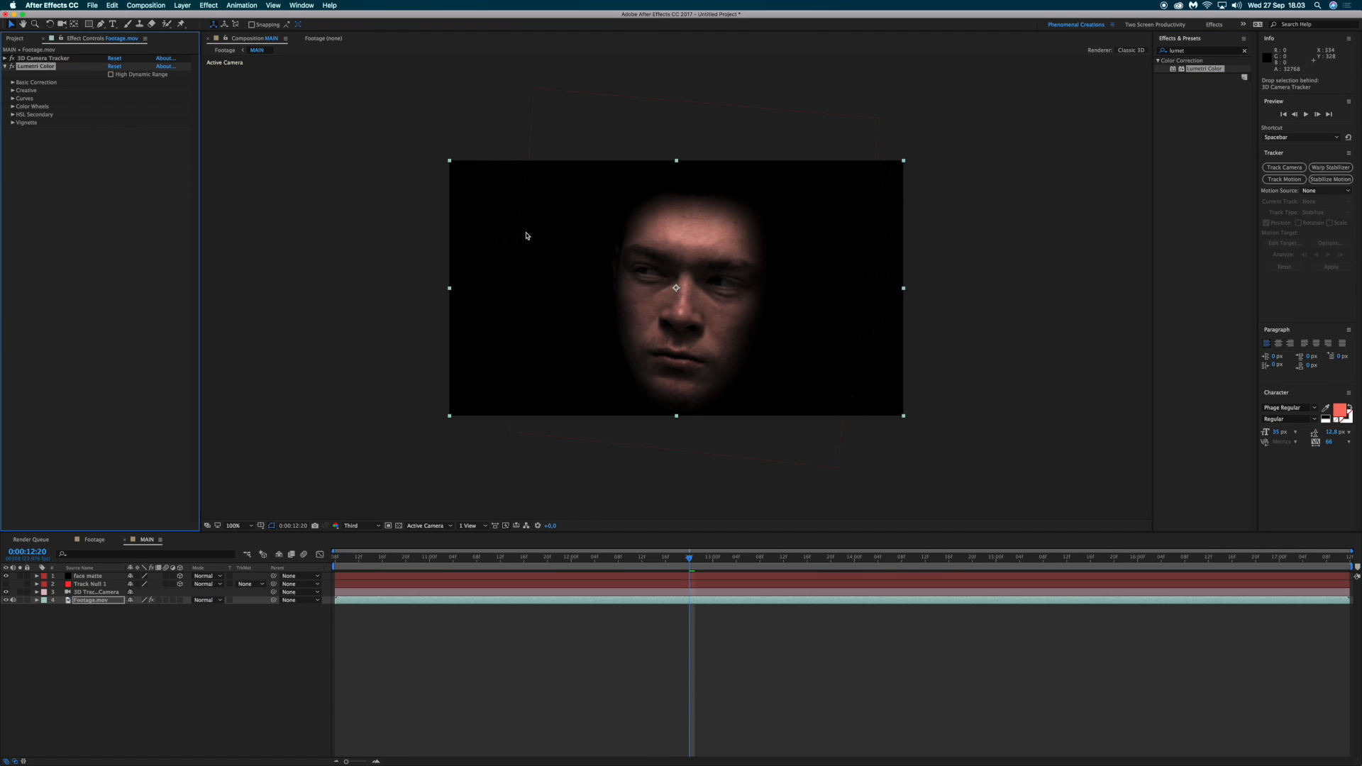
Step: Shift the midtones and highlights of Footage.mov slightly toward cooler tones with Lumetri's color wheels
{"action": "left_click", "coordinate": [12, 107]}
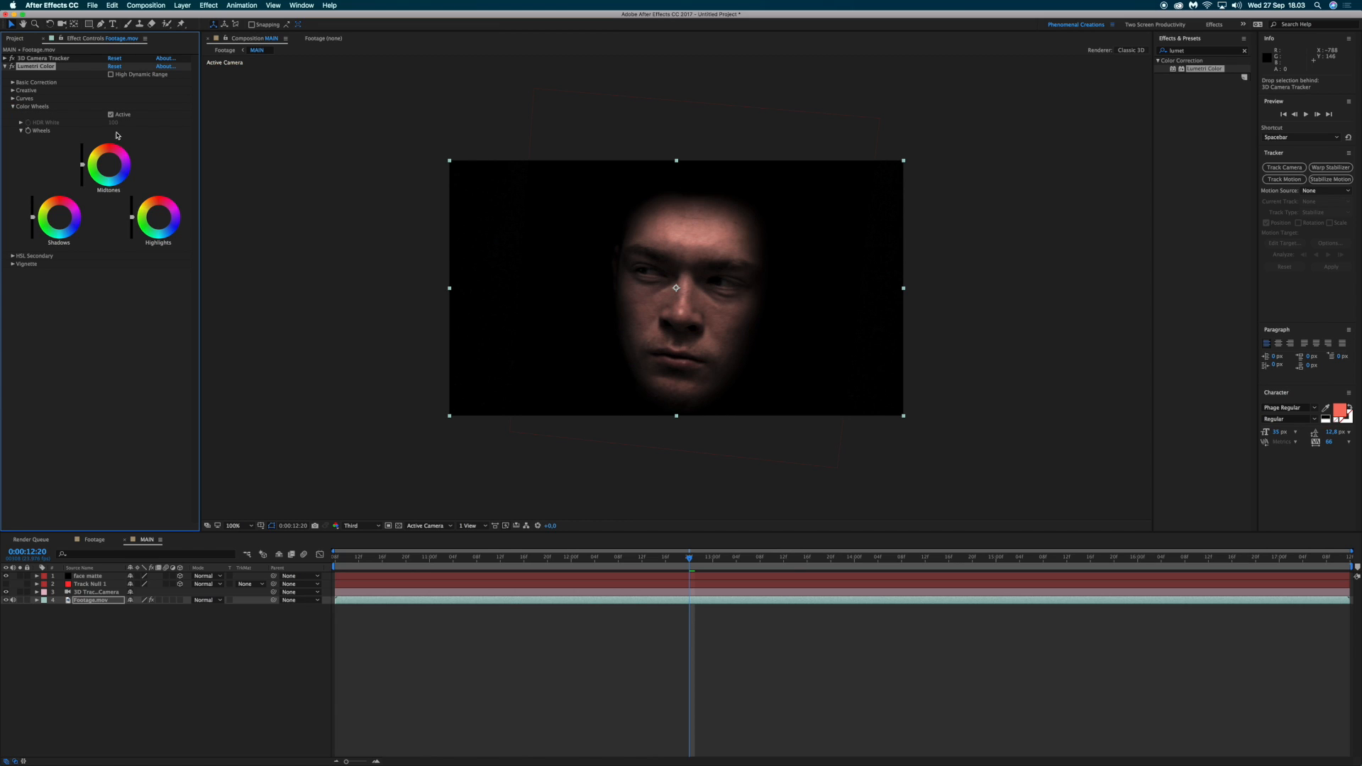
{"action": "left_click", "coordinate": [110, 169]}
{"action": "left_click_drag", "start_coordinate": [109, 167], "coordinate": [110, 167]}
{"action": "left_click_drag", "start_coordinate": [159, 218], "coordinate": [158, 217]}
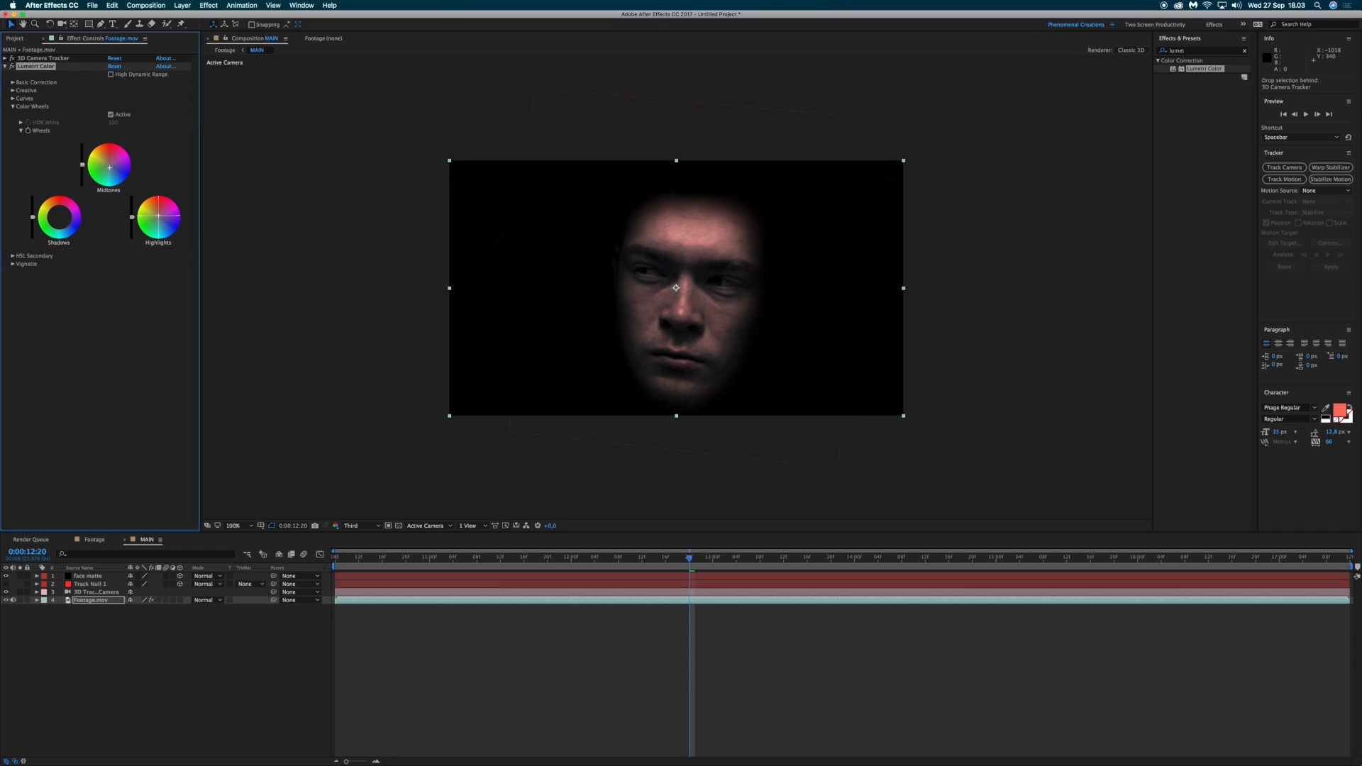
{"action": "left_click_drag", "start_coordinate": [158, 216], "coordinate": [159, 215]}
Step: Toggle Lumetri's color wheel correction off and on to compare the face with and without the tint
{"action": "left_click", "coordinate": [111, 115]}
{"action": "left_click", "coordinate": [112, 115]}
{"action": "left_click", "coordinate": [111, 115]}
{"action": "left_click", "coordinate": [111, 115]}
{"action": "left_click", "coordinate": [111, 115]}
{"action": "left_click", "coordinate": [112, 115]}
Step: Return to the Footage composition and play the preview to check the graded face together with the HUD elements
{"action": "left_click", "coordinate": [90, 541]}
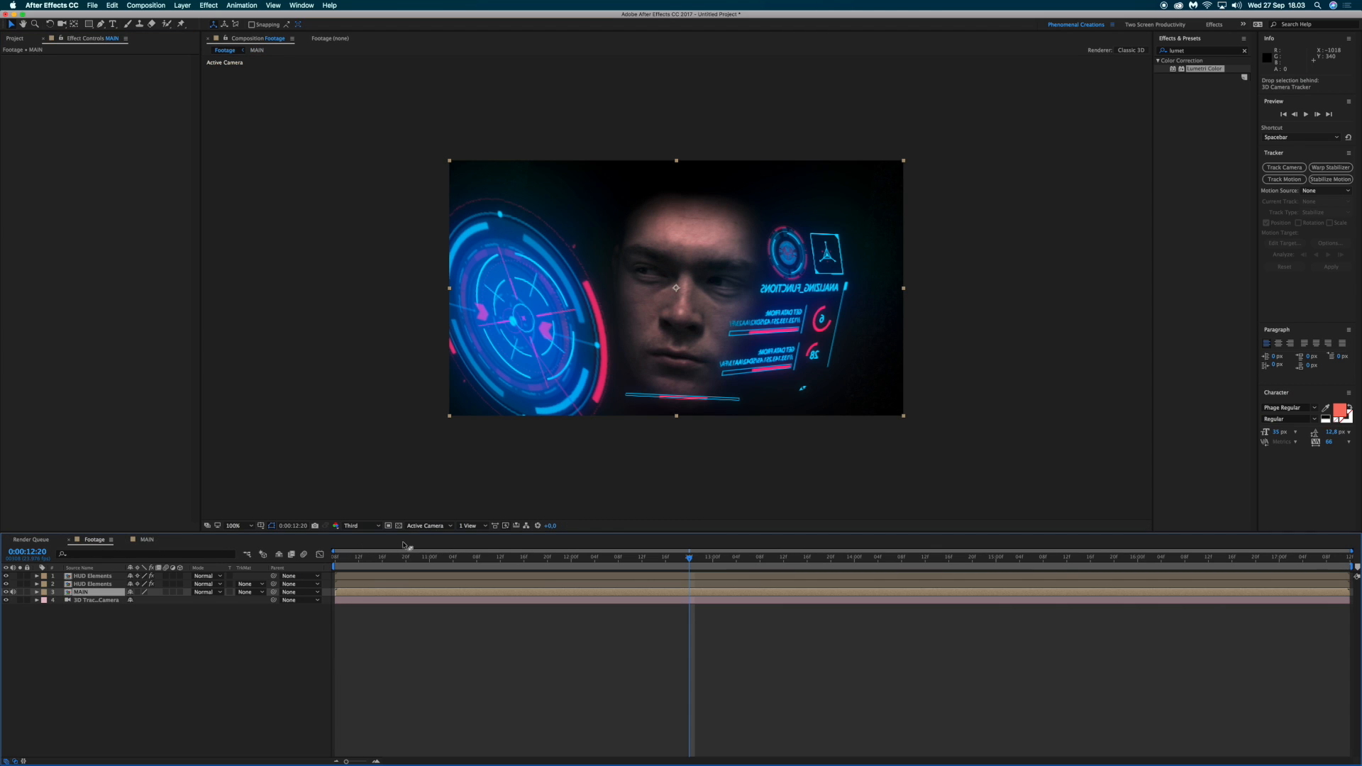
{"action": "left_click_drag", "start_coordinate": [374, 558], "coordinate": [466, 558]}
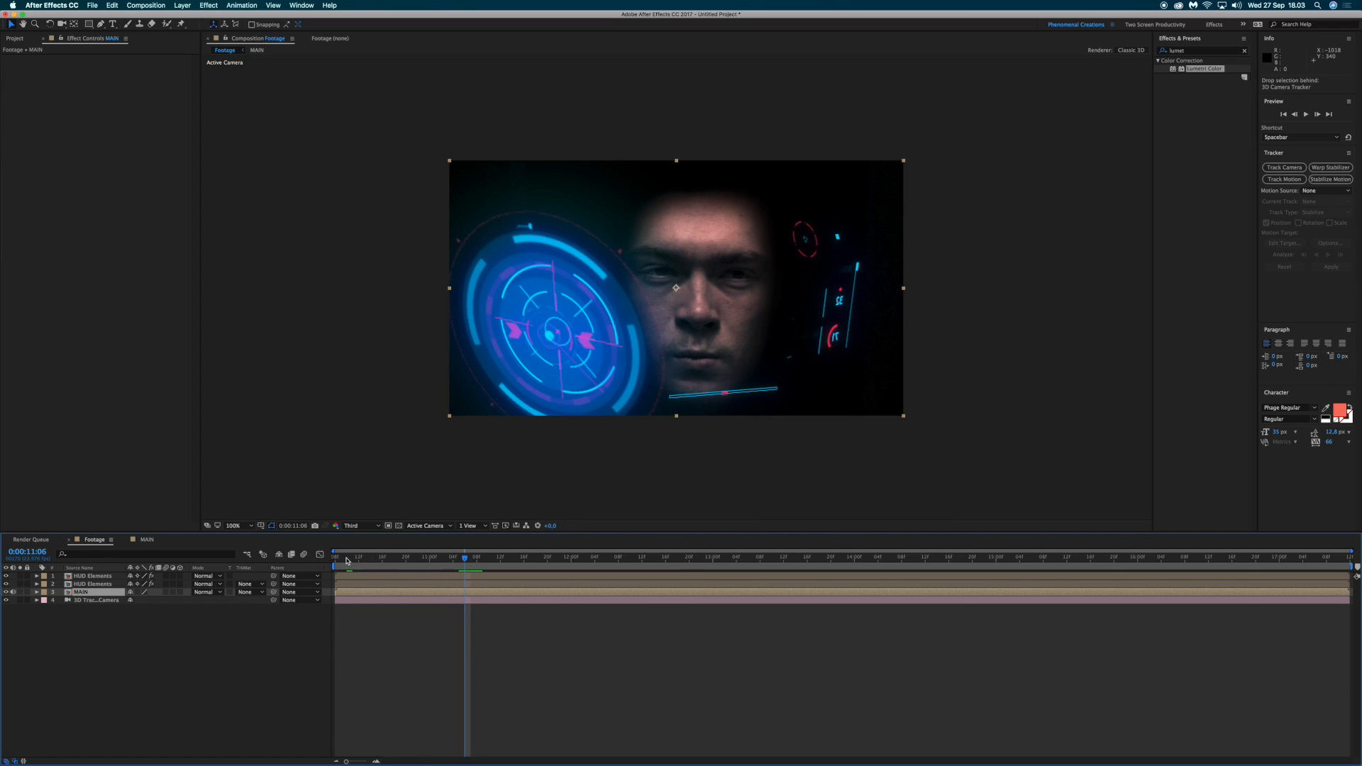
{"action": "key", "text": "space"}
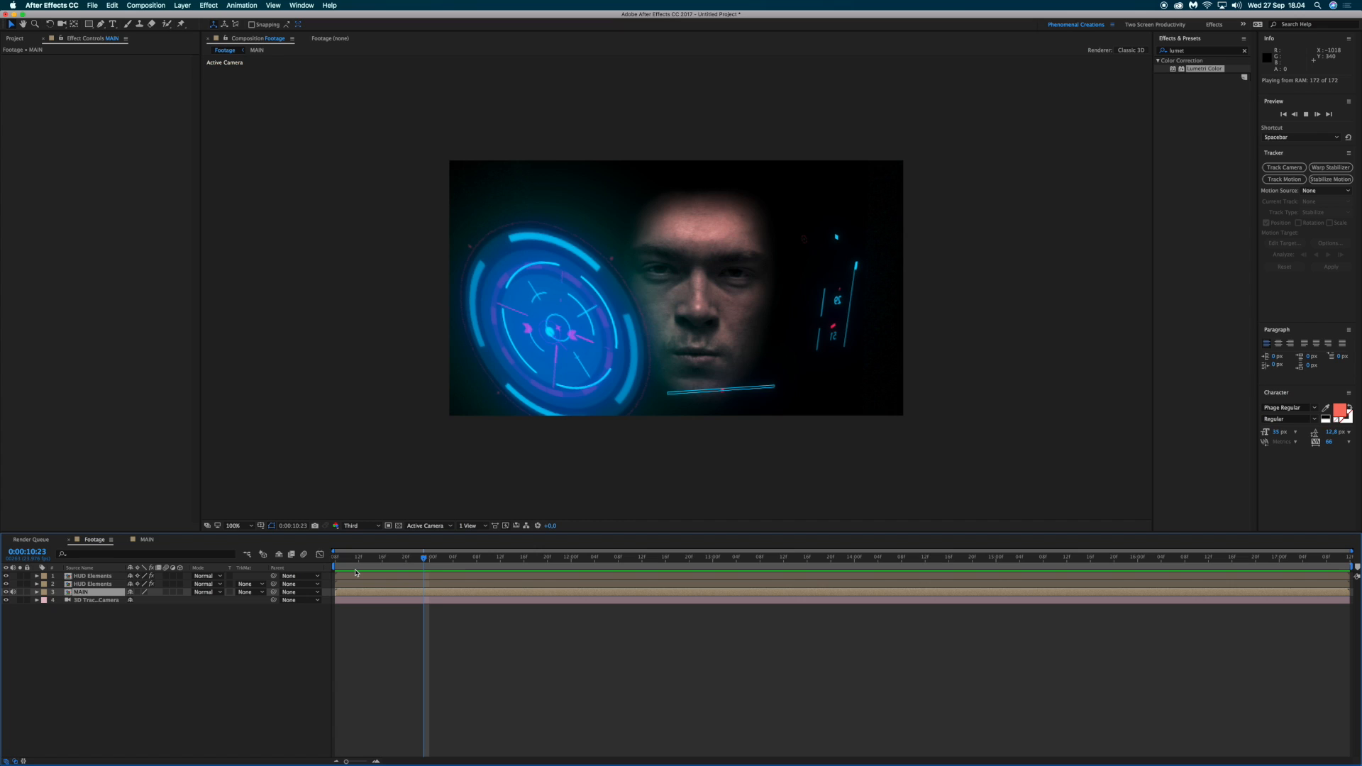
{"action": "left_click_drag", "start_coordinate": [337, 557], "coordinate": [357, 561]}
{"action": "key", "text": "space"}
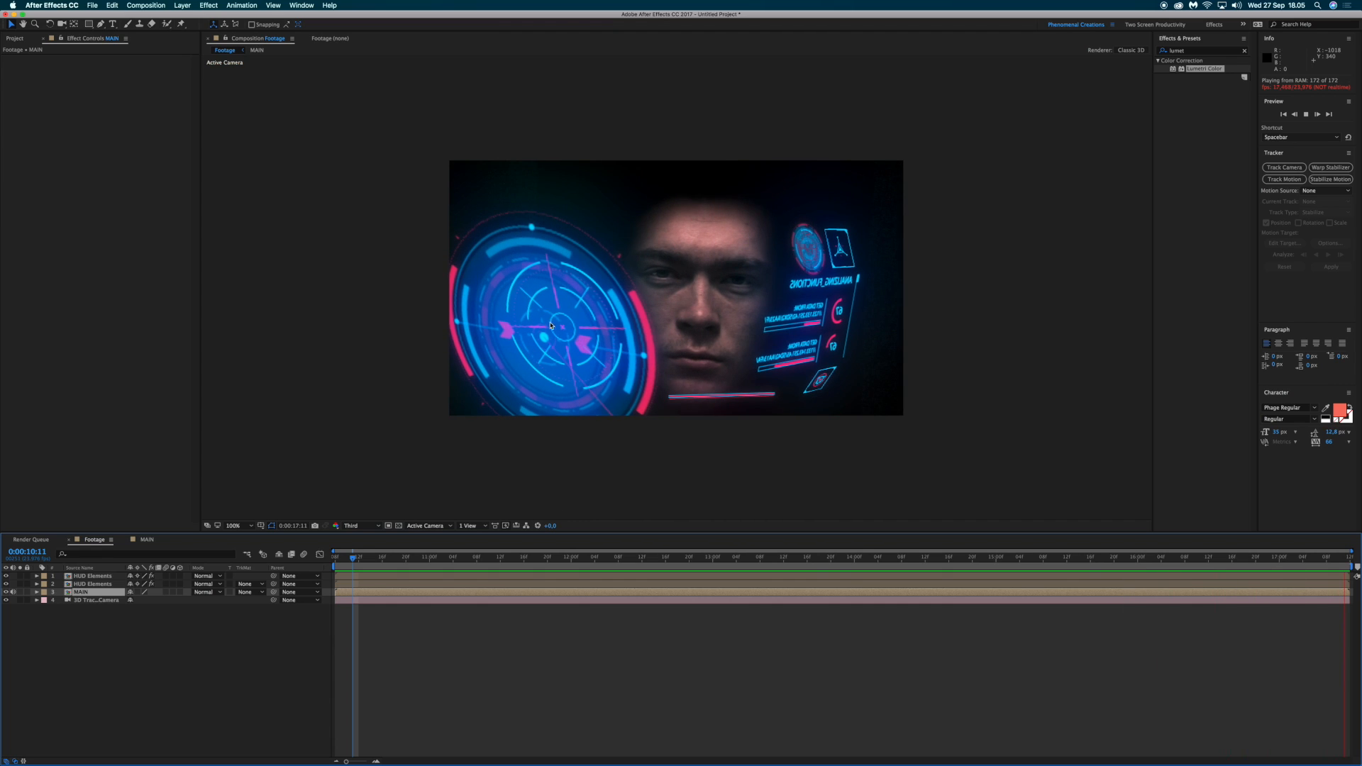
{"action": "key", "text": "space"}
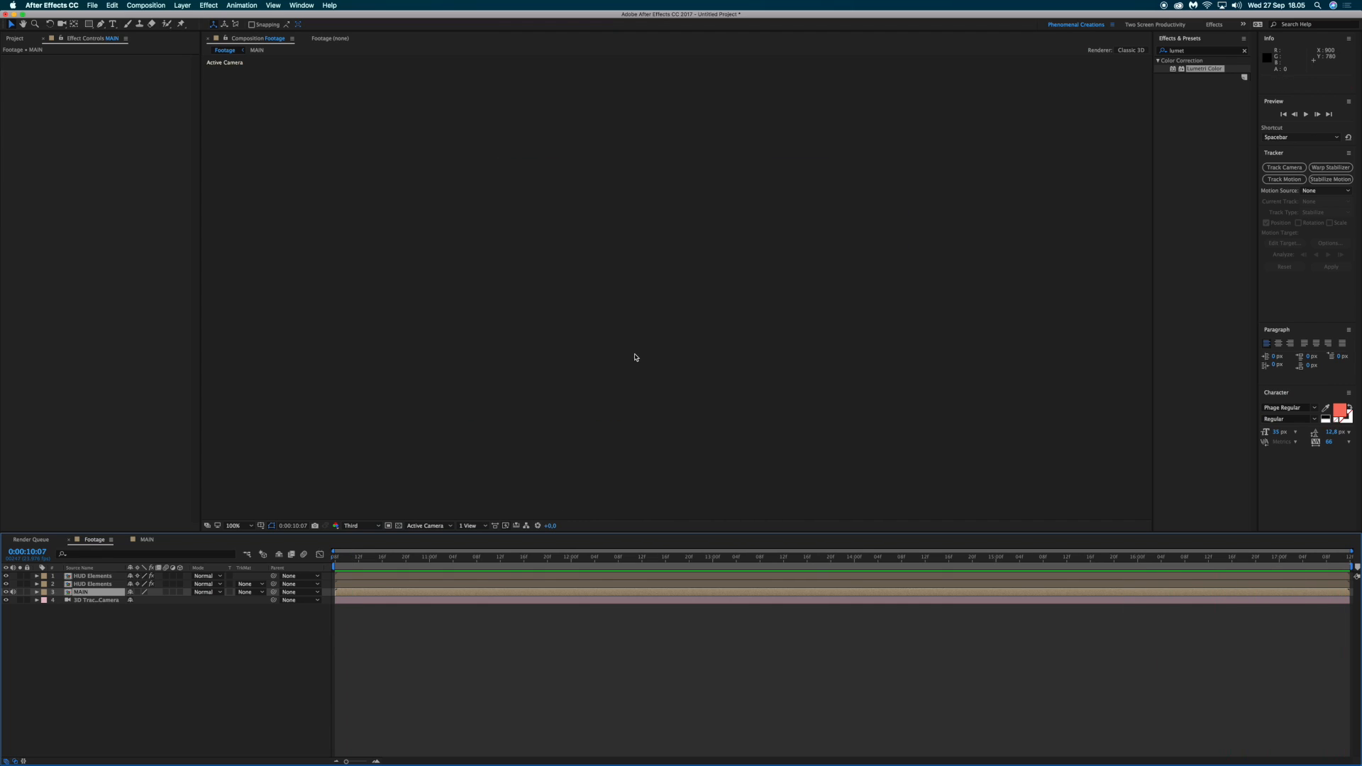
Step: Play the Footage composition from 0:00:11:02 and check further frames, ending at 0:00:11:17
{"action": "left_click", "coordinate": [430, 558]}
{"action": "left_click_drag", "start_coordinate": [440, 559], "coordinate": [446, 560]}
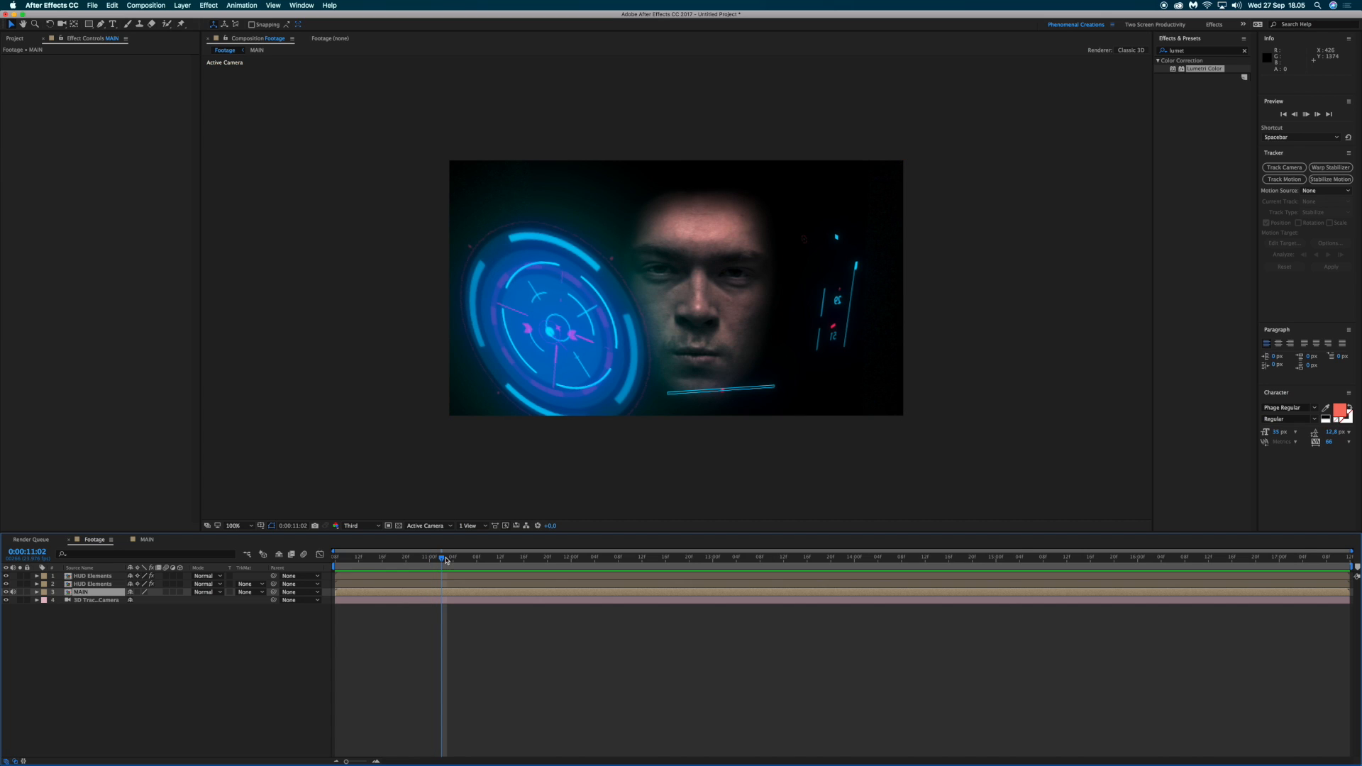
{"action": "key", "text": "space"}
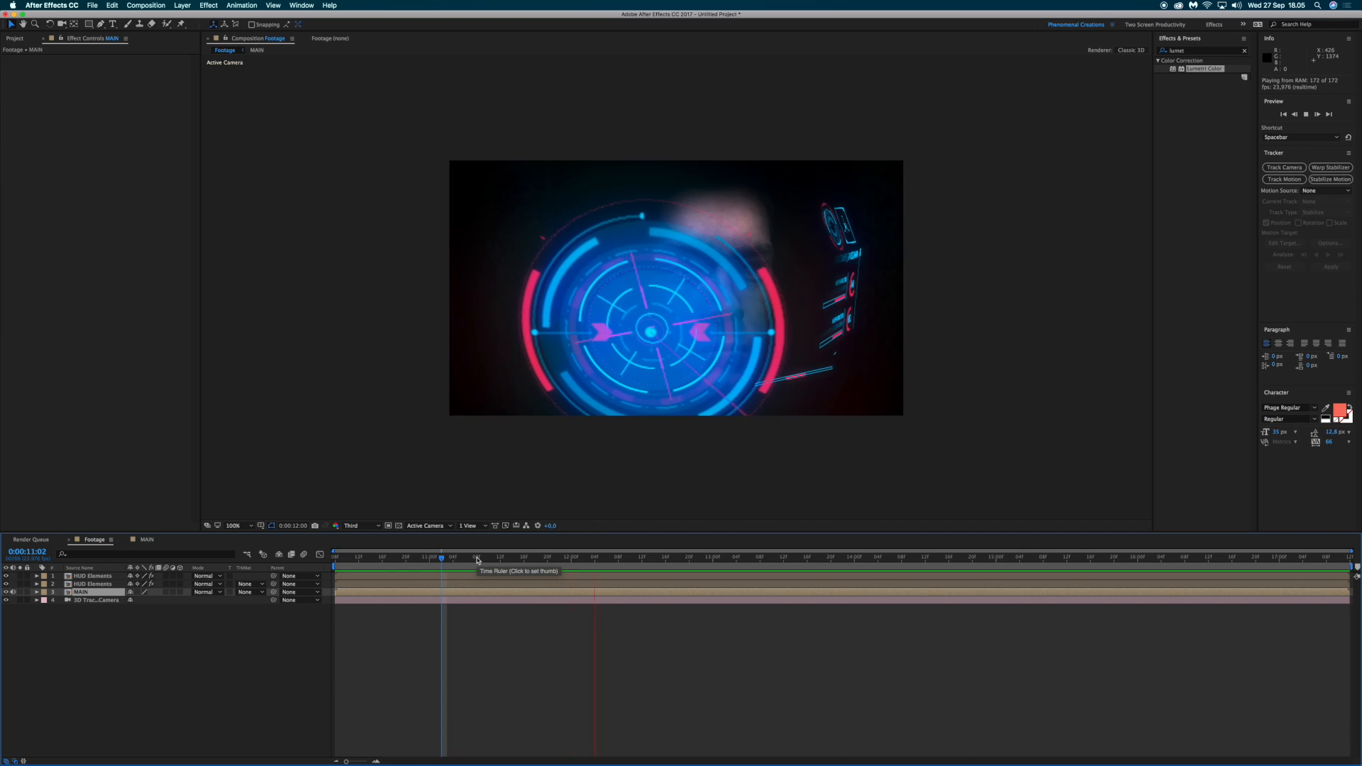
{"action": "key", "text": "space"}
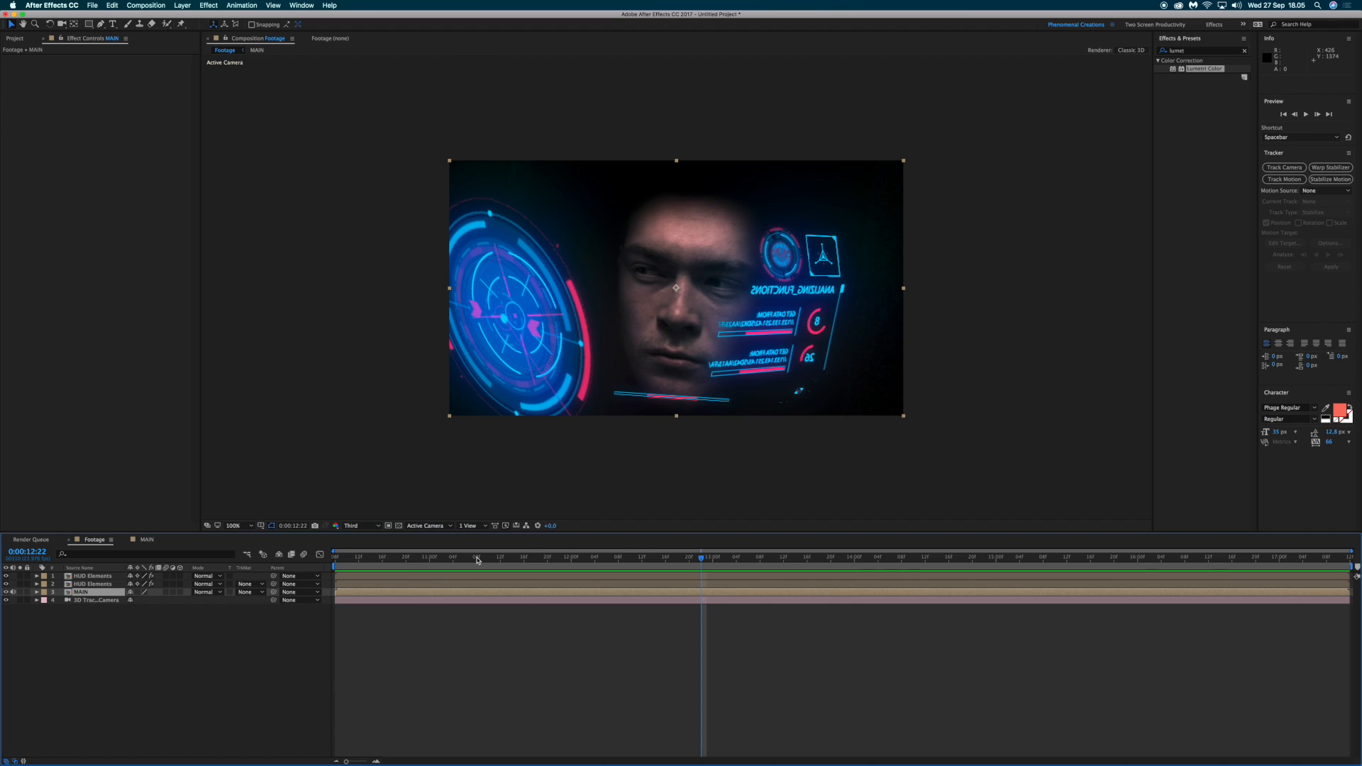
{"action": "left_click", "coordinate": [375, 561]}
{"action": "left_click", "coordinate": [578, 557]}
{"action": "left_click", "coordinate": [530, 559]}
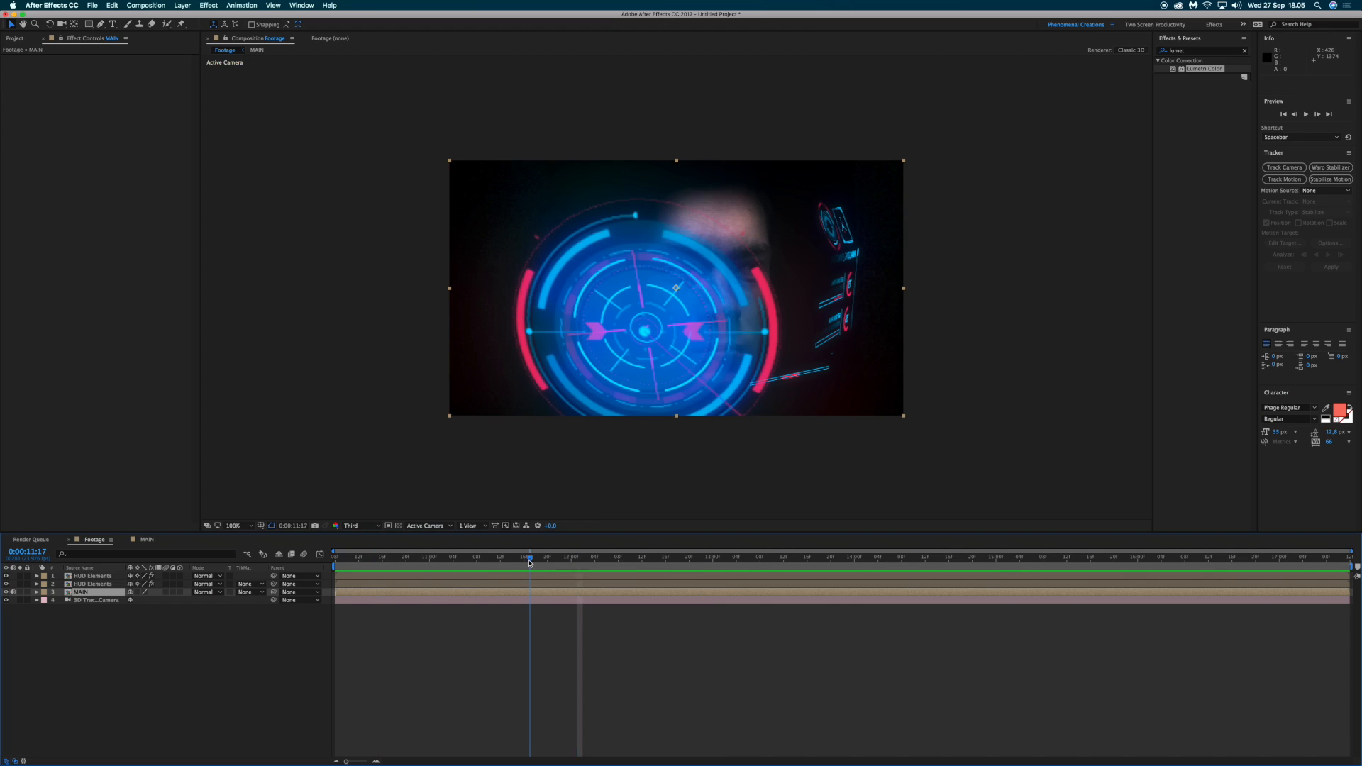